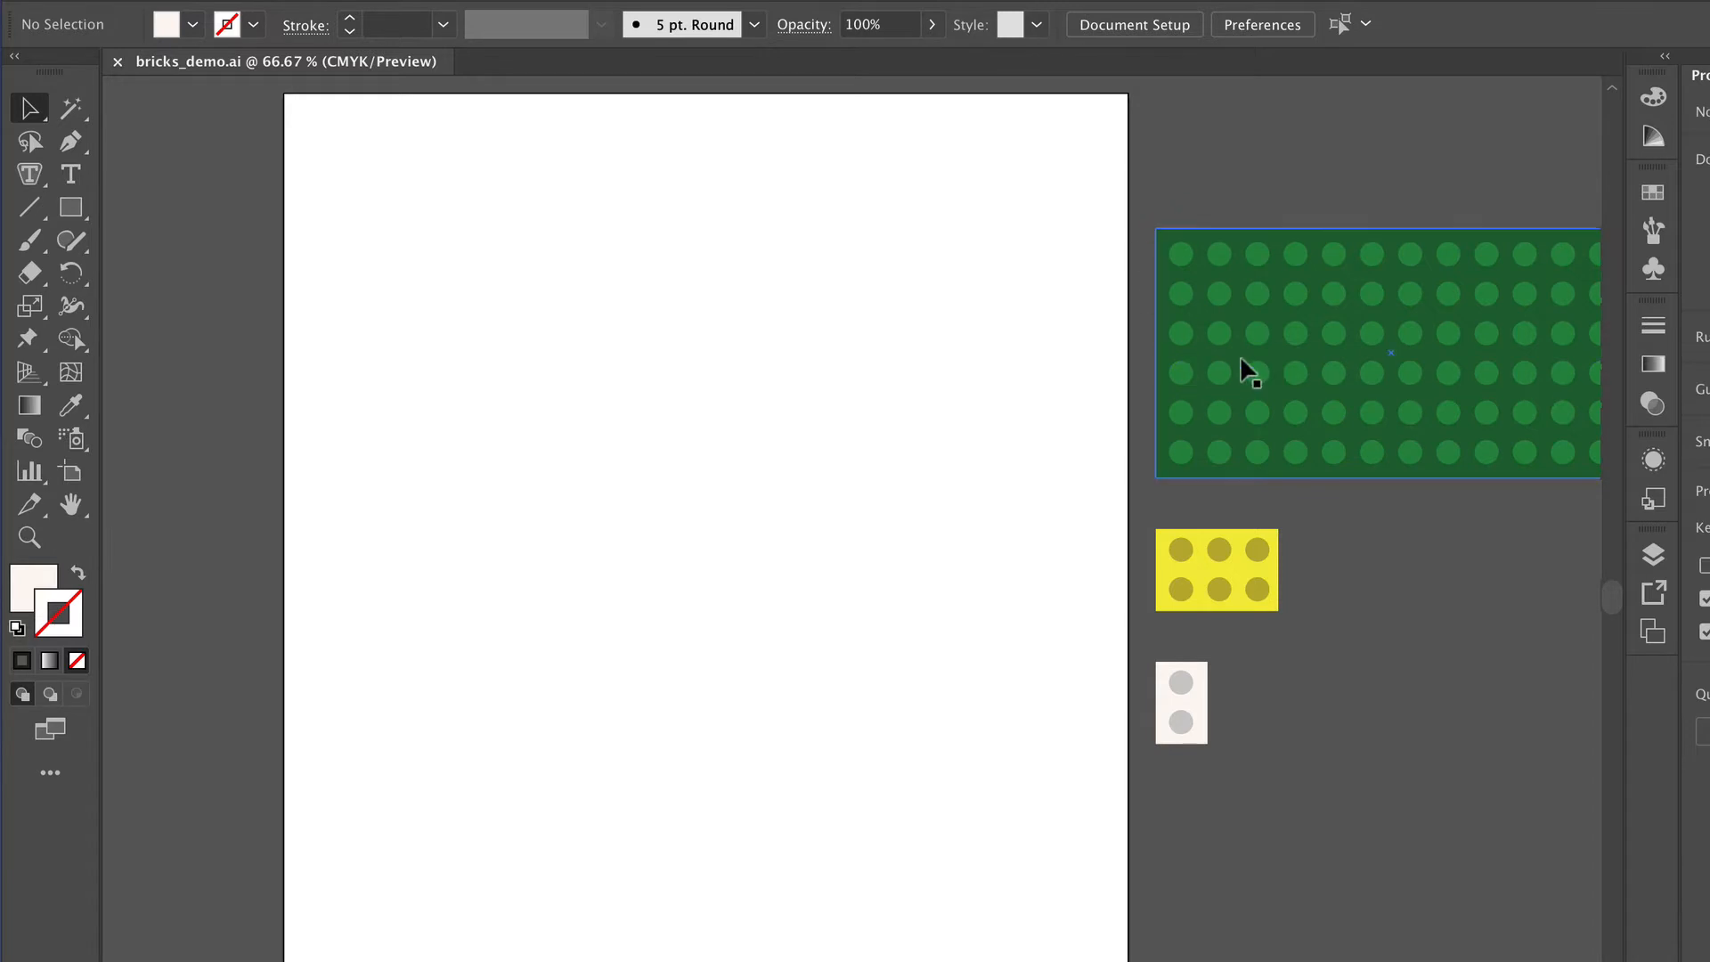
{"action": "left_click_drag", "start_coordinate": [1260, 268], "coordinate": [802, 245]}
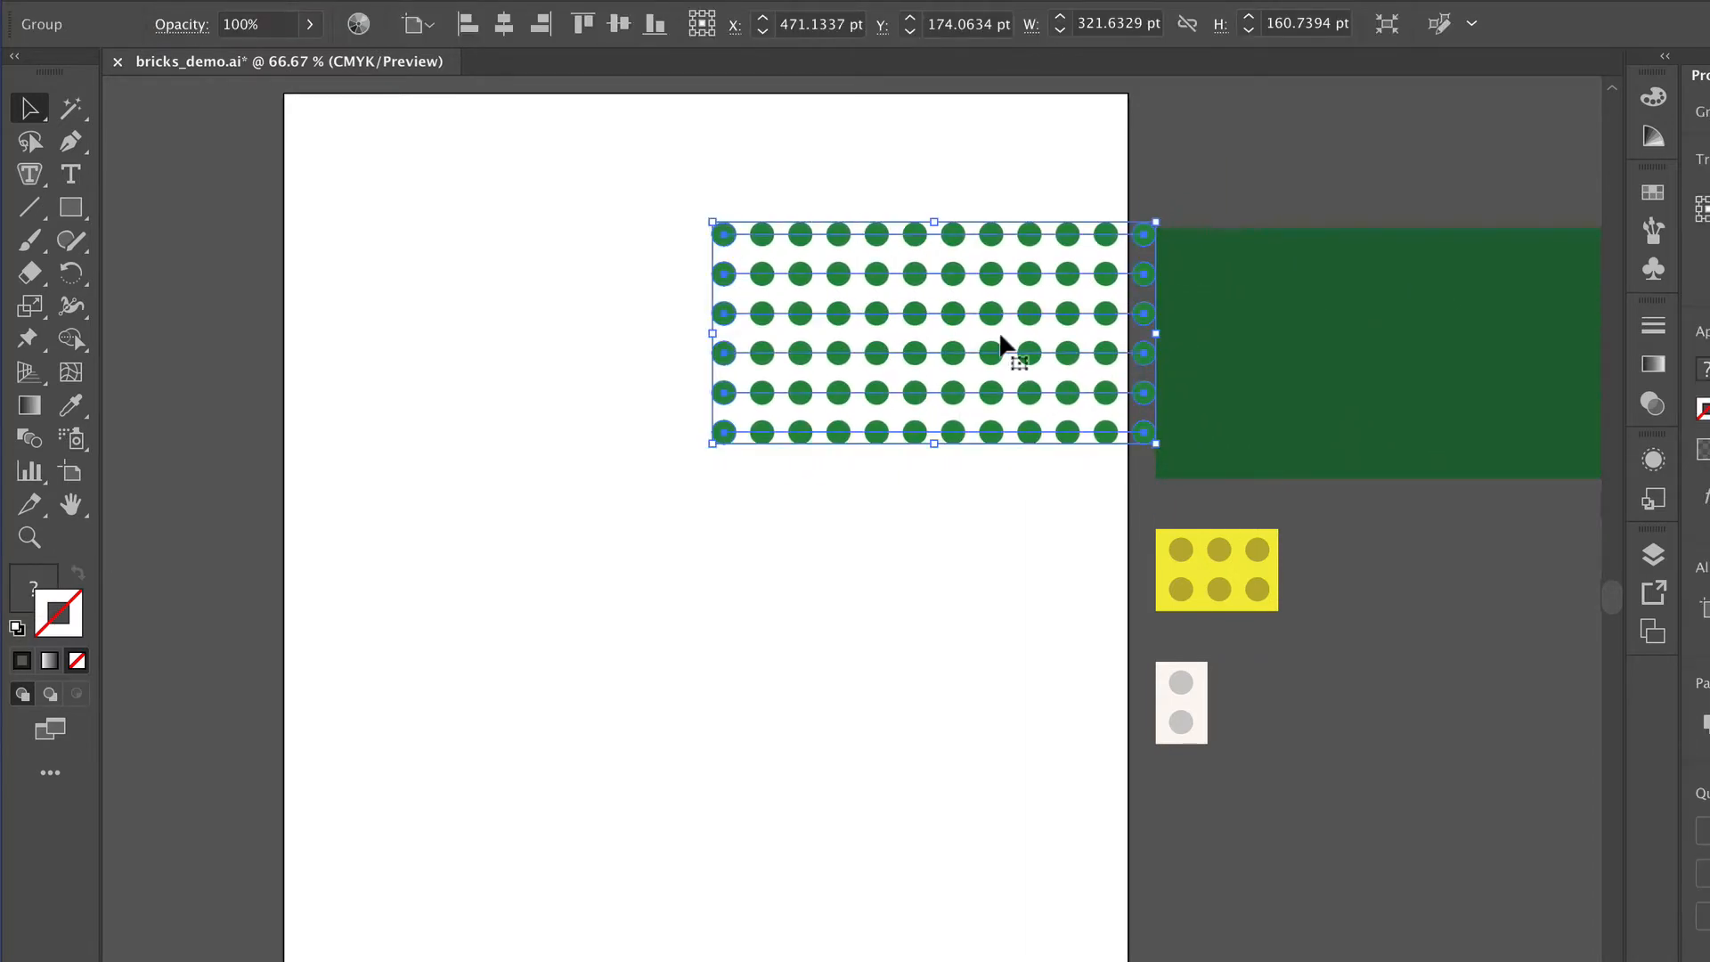
{"action": "key", "text": "ctrl+z"}
{"action": "left_click_drag", "start_coordinate": [1182, 563], "coordinate": [1051, 533]}
{"action": "key", "text": "ctrl+z"}
{"action": "right_click", "coordinate": [1167, 685]}
{"action": "key", "text": "Escape"}
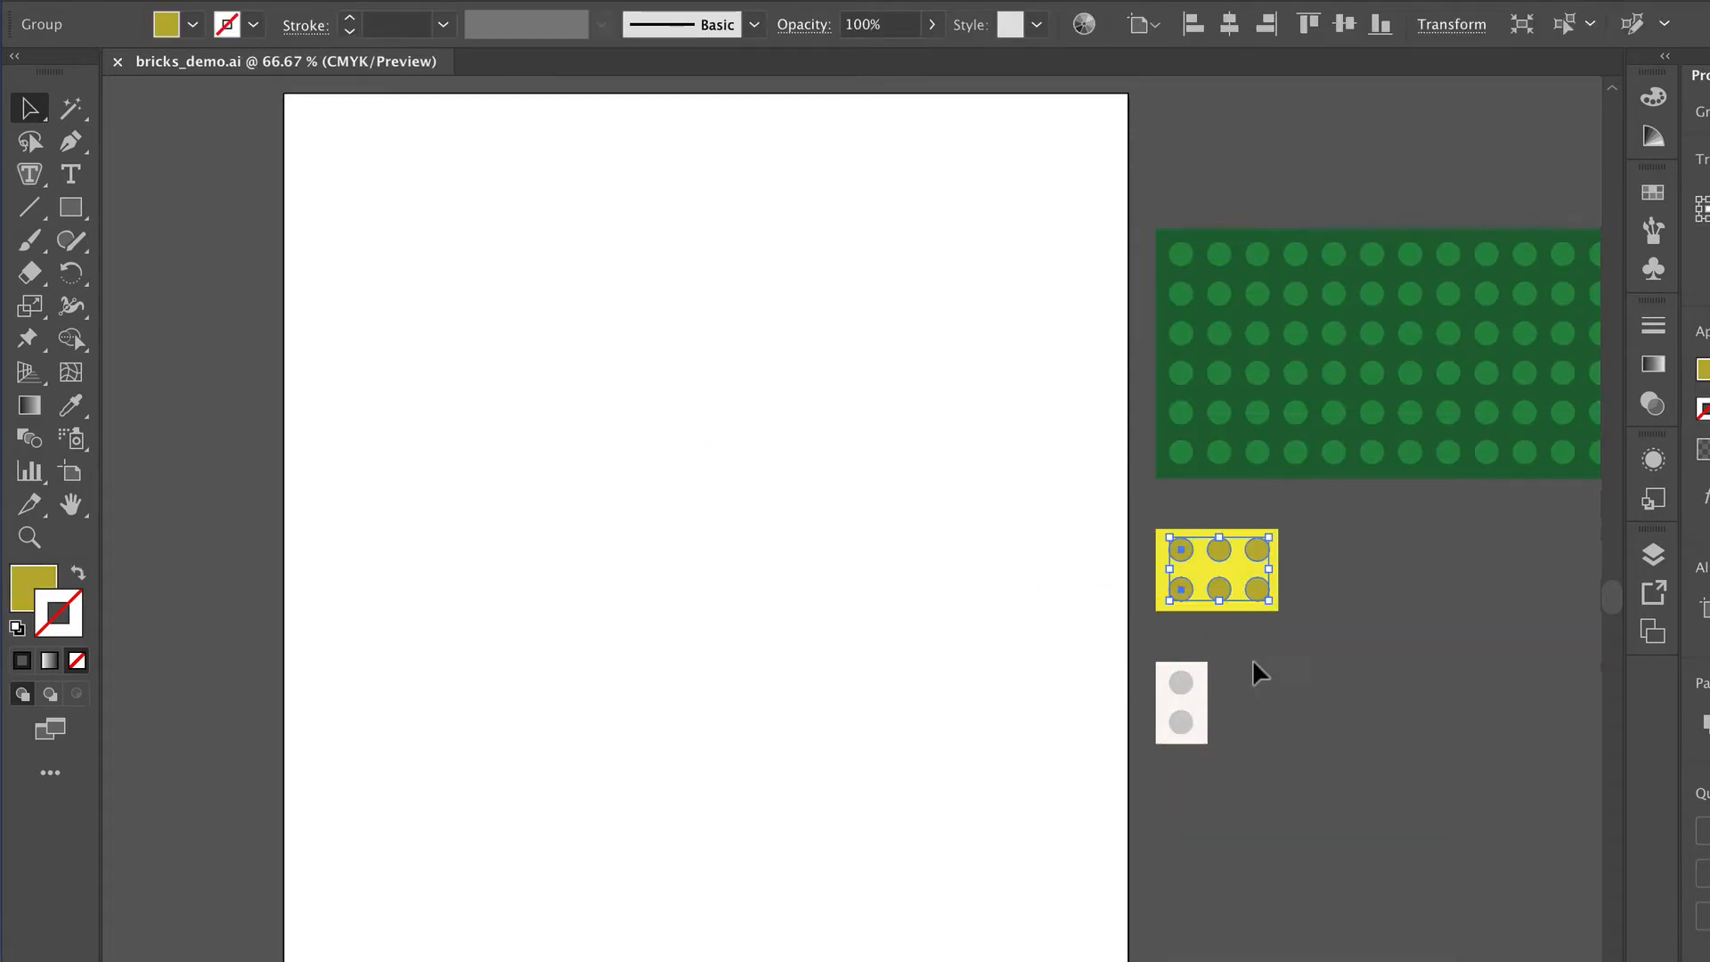
{"action": "left_click", "coordinate": [1253, 662]}
{"action": "left_click_drag", "start_coordinate": [1170, 684], "coordinate": [1066, 652]}
{"action": "key", "text": "ctrl+z"}
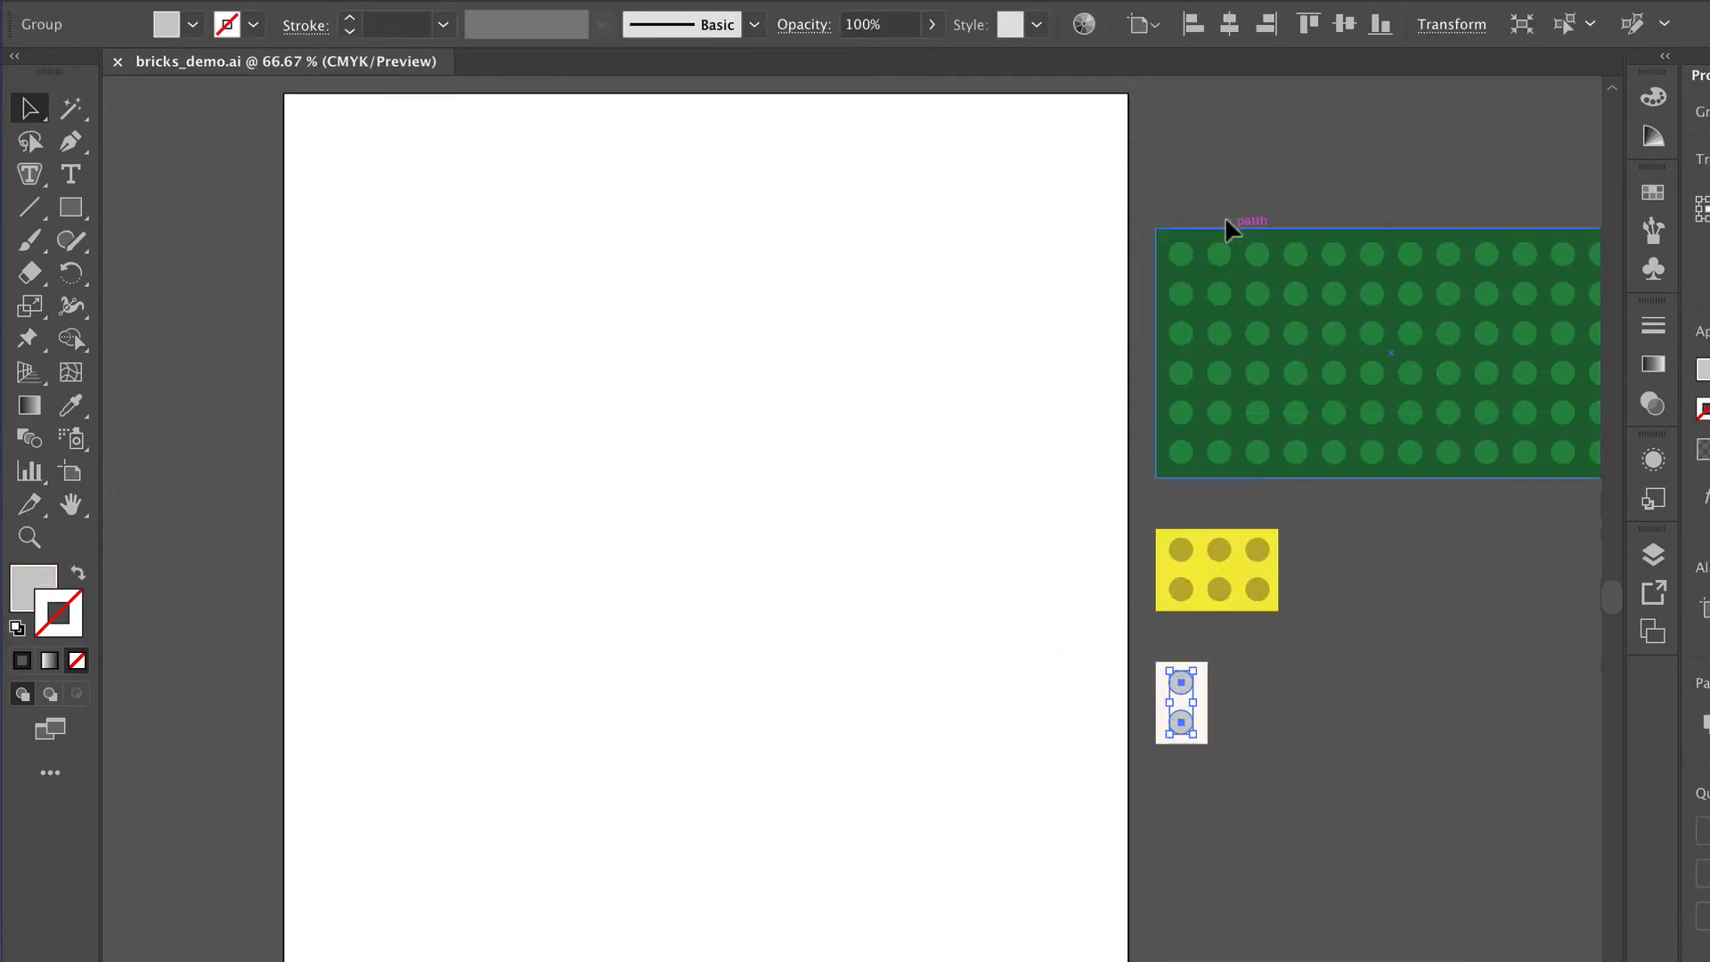
Step: Move the green baseplate onto the artboard and place its stud group separately below the green rectangle
{"action": "left_click_drag", "start_coordinate": [1436, 374], "coordinate": [638, 327]}
{"action": "left_click", "coordinate": [864, 580]}
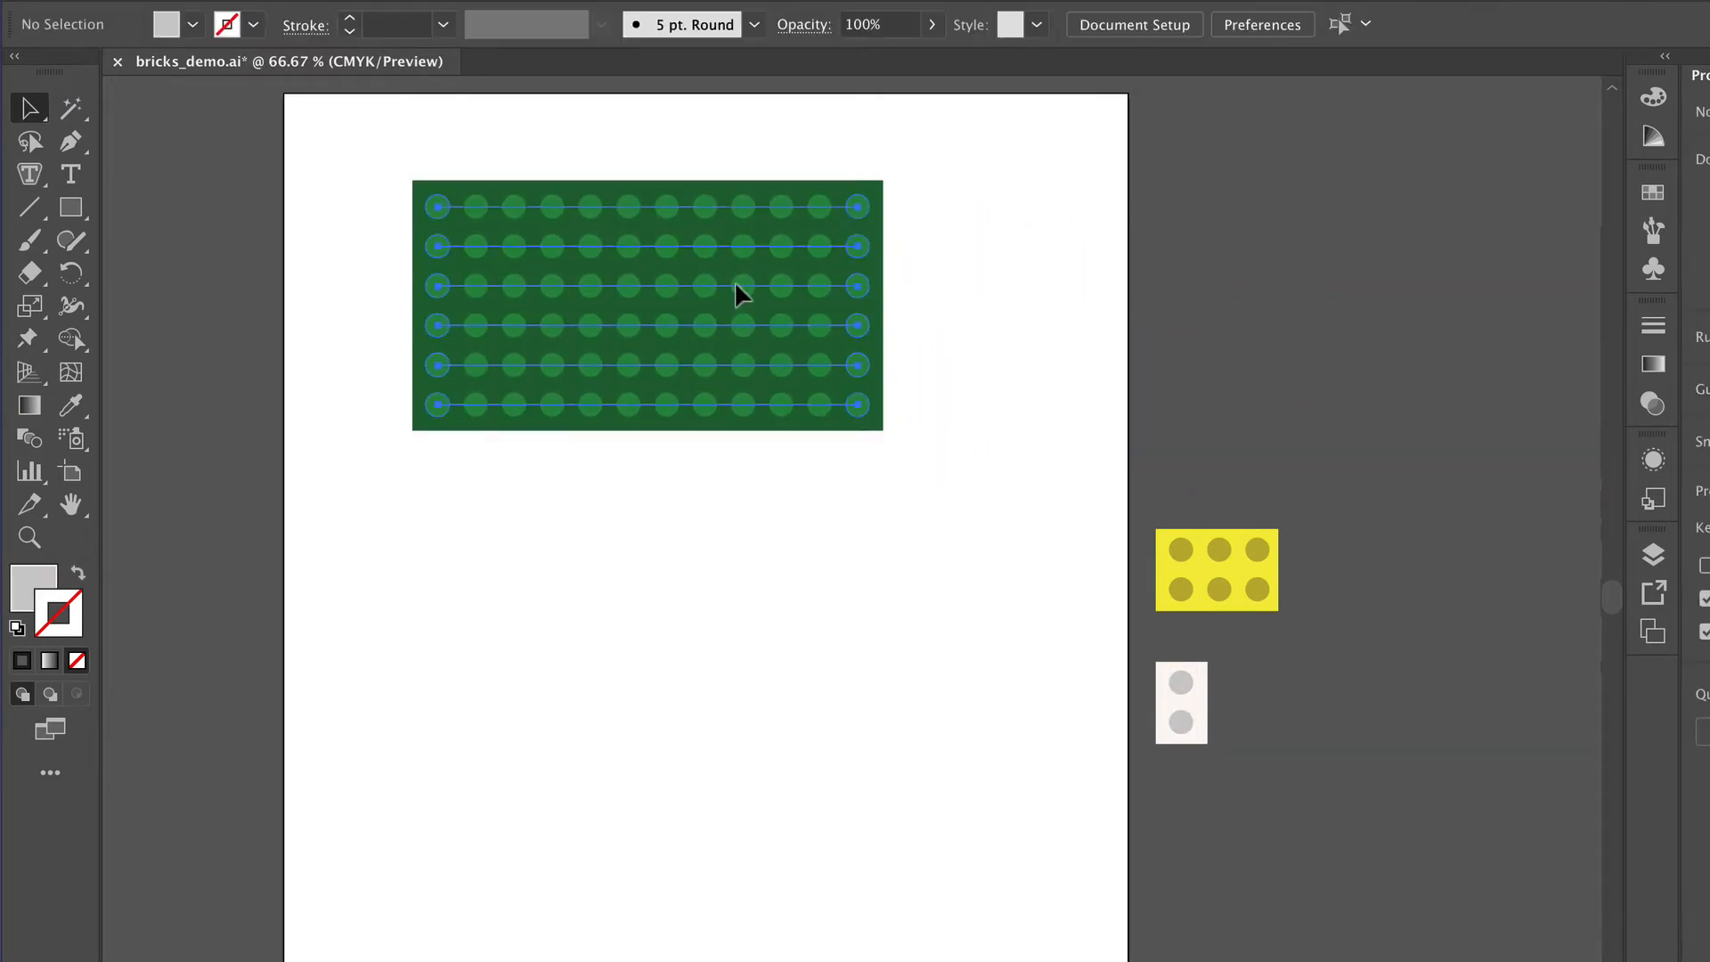
{"action": "left_click_drag", "start_coordinate": [742, 294], "coordinate": [733, 600]}
{"action": "scroll", "coordinate": [981, 409], "scroll_direction": "up", "scroll_amount": 5}
{"action": "scroll", "coordinate": [981, 409], "scroll_direction": "right", "scroll_amount": 3}
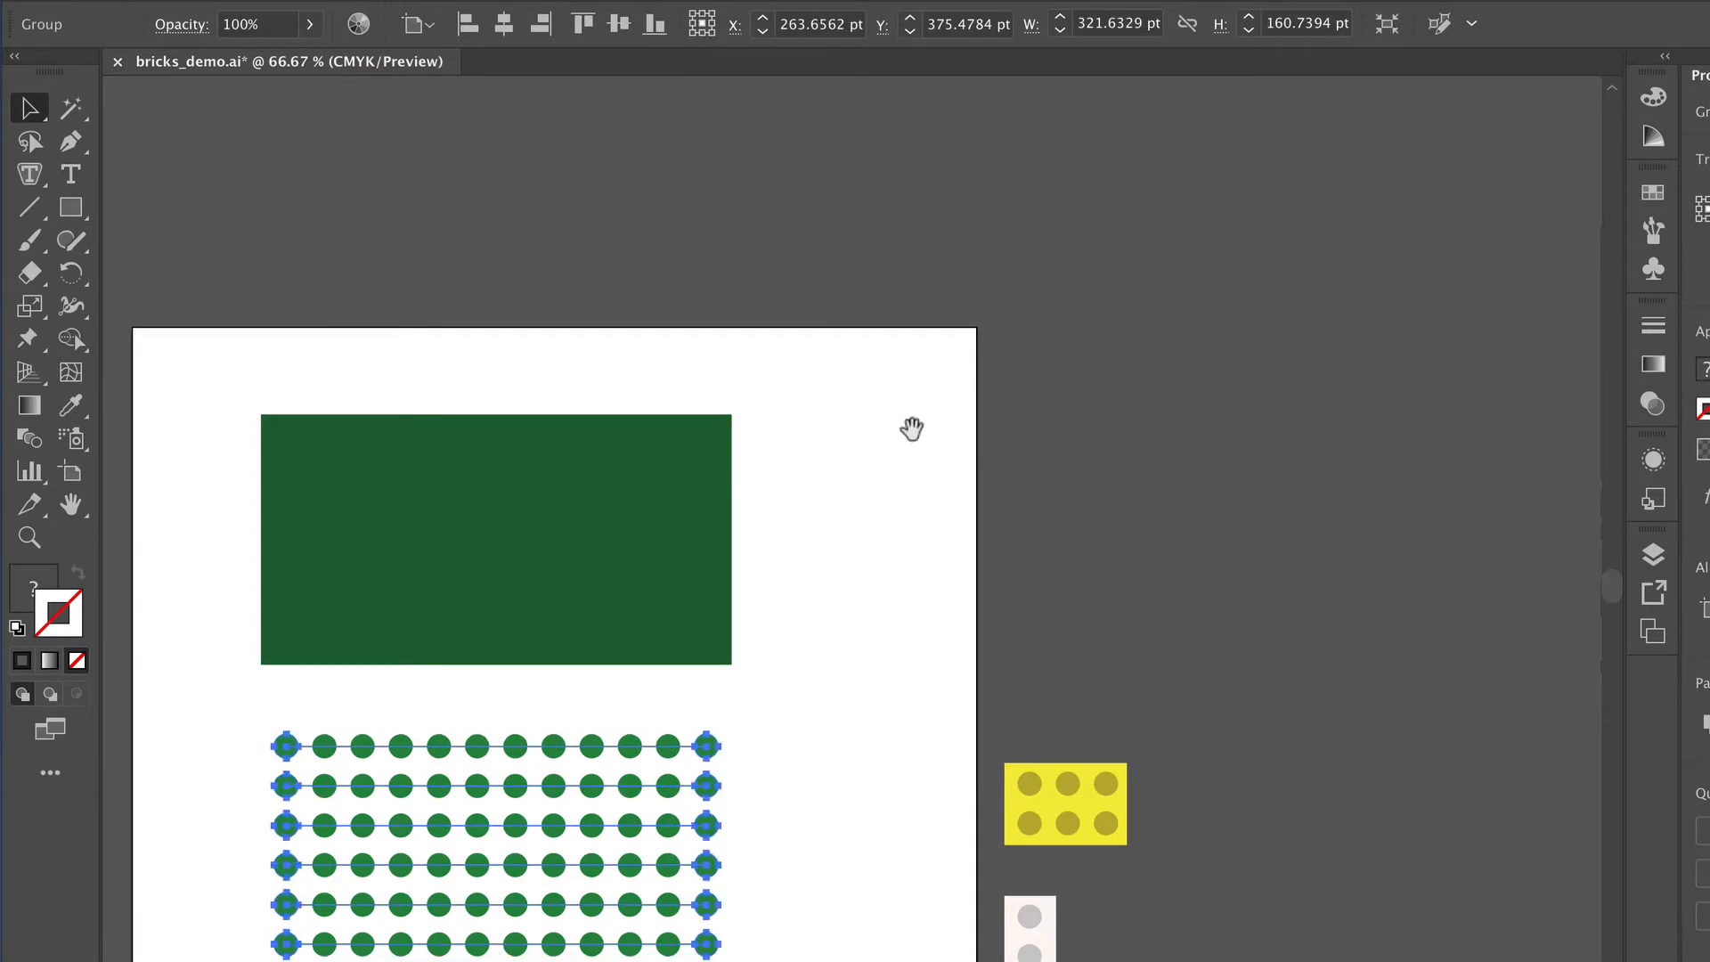
{"action": "left_click_drag", "start_coordinate": [912, 429], "coordinate": [997, 275]}
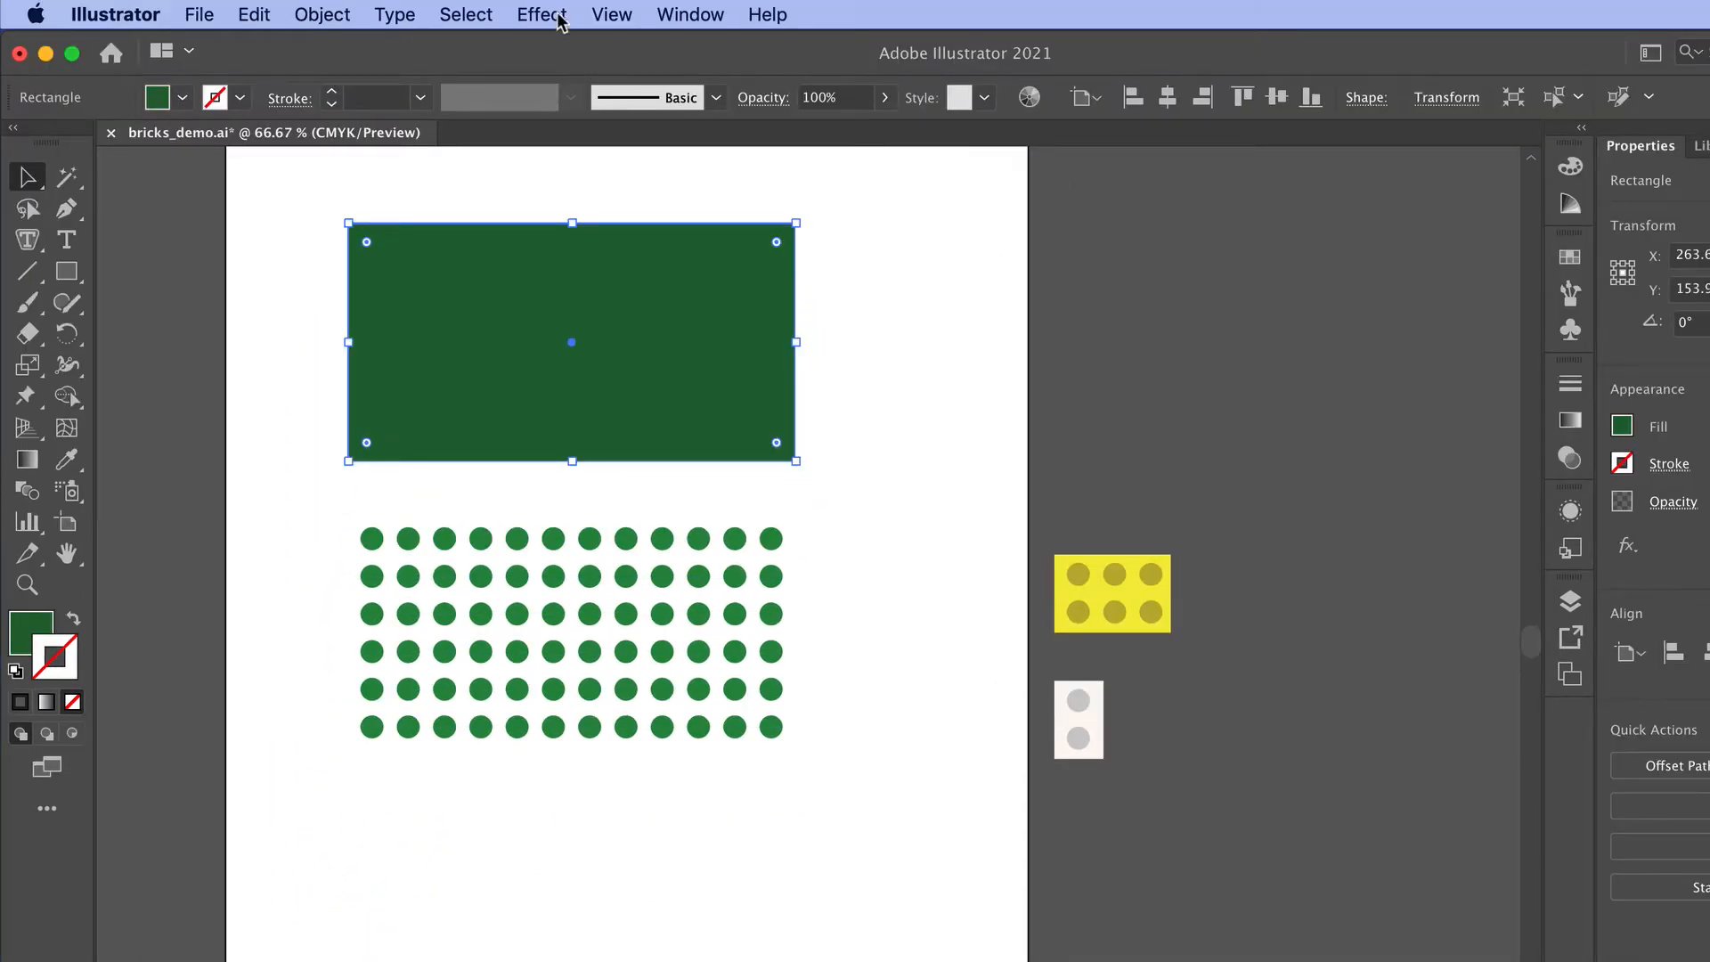
Step: Apply the 3D Extrude & Bevel effect to the green rectangle with its position set to Isometric Top
{"action": "left_click", "coordinate": [542, 14]}
{"action": "mouse_move", "coordinate": [599, 183]}
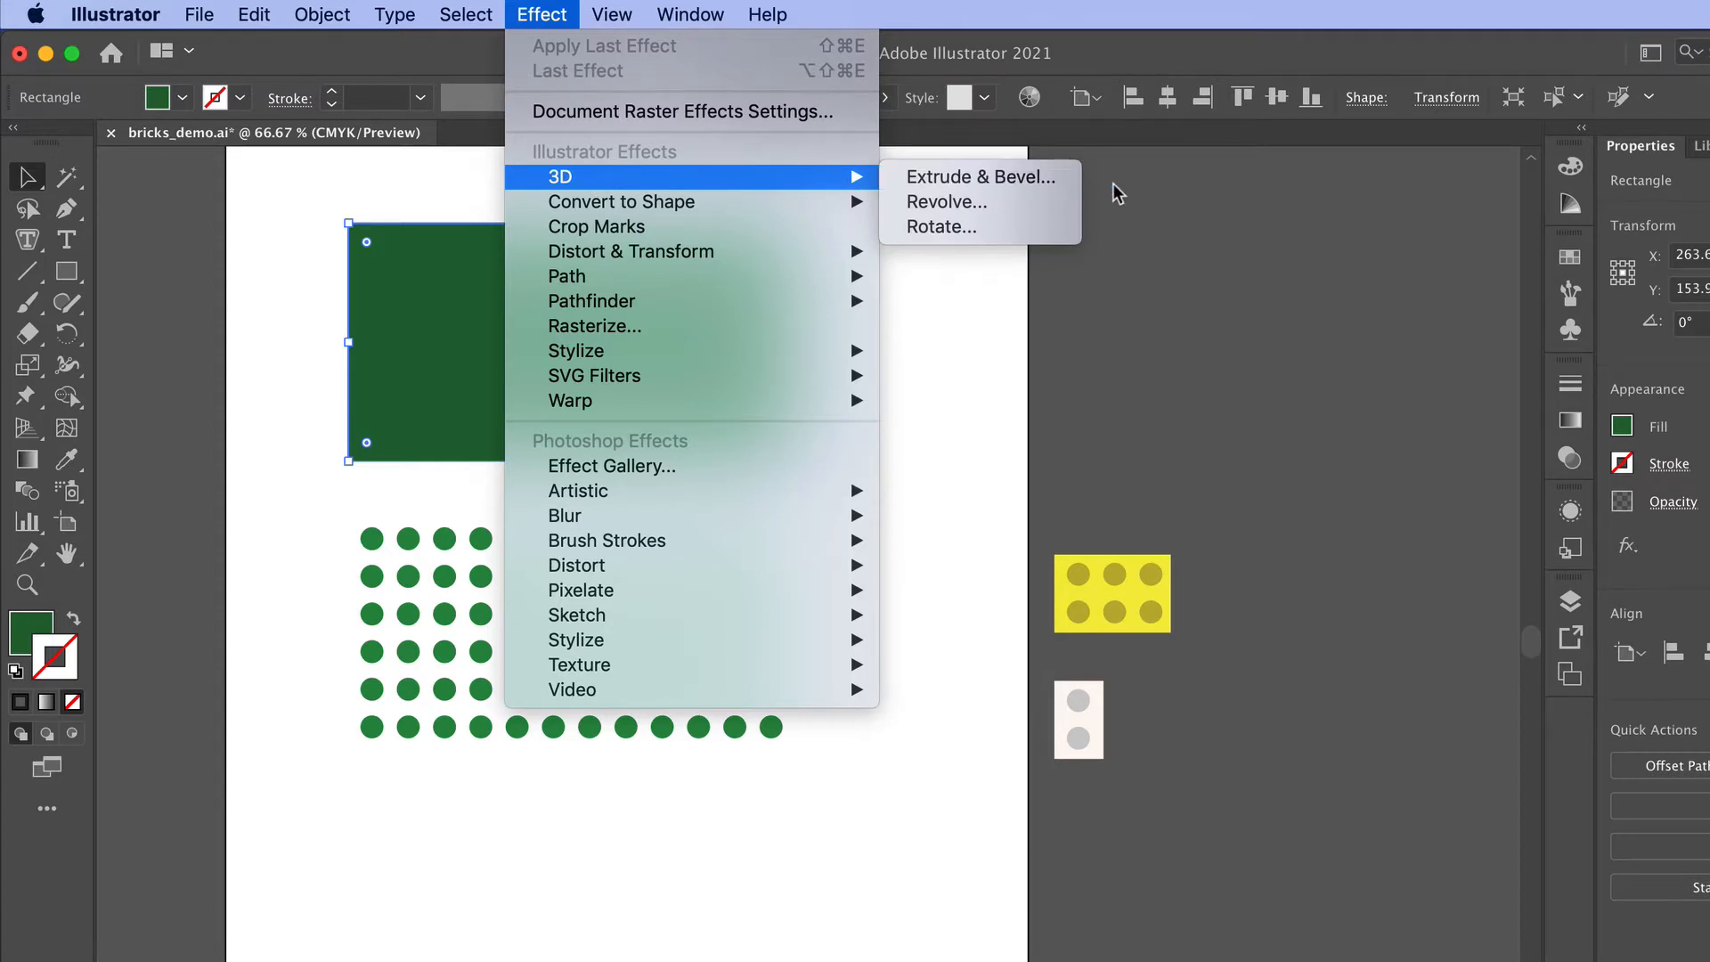
{"action": "left_click", "coordinate": [1049, 176]}
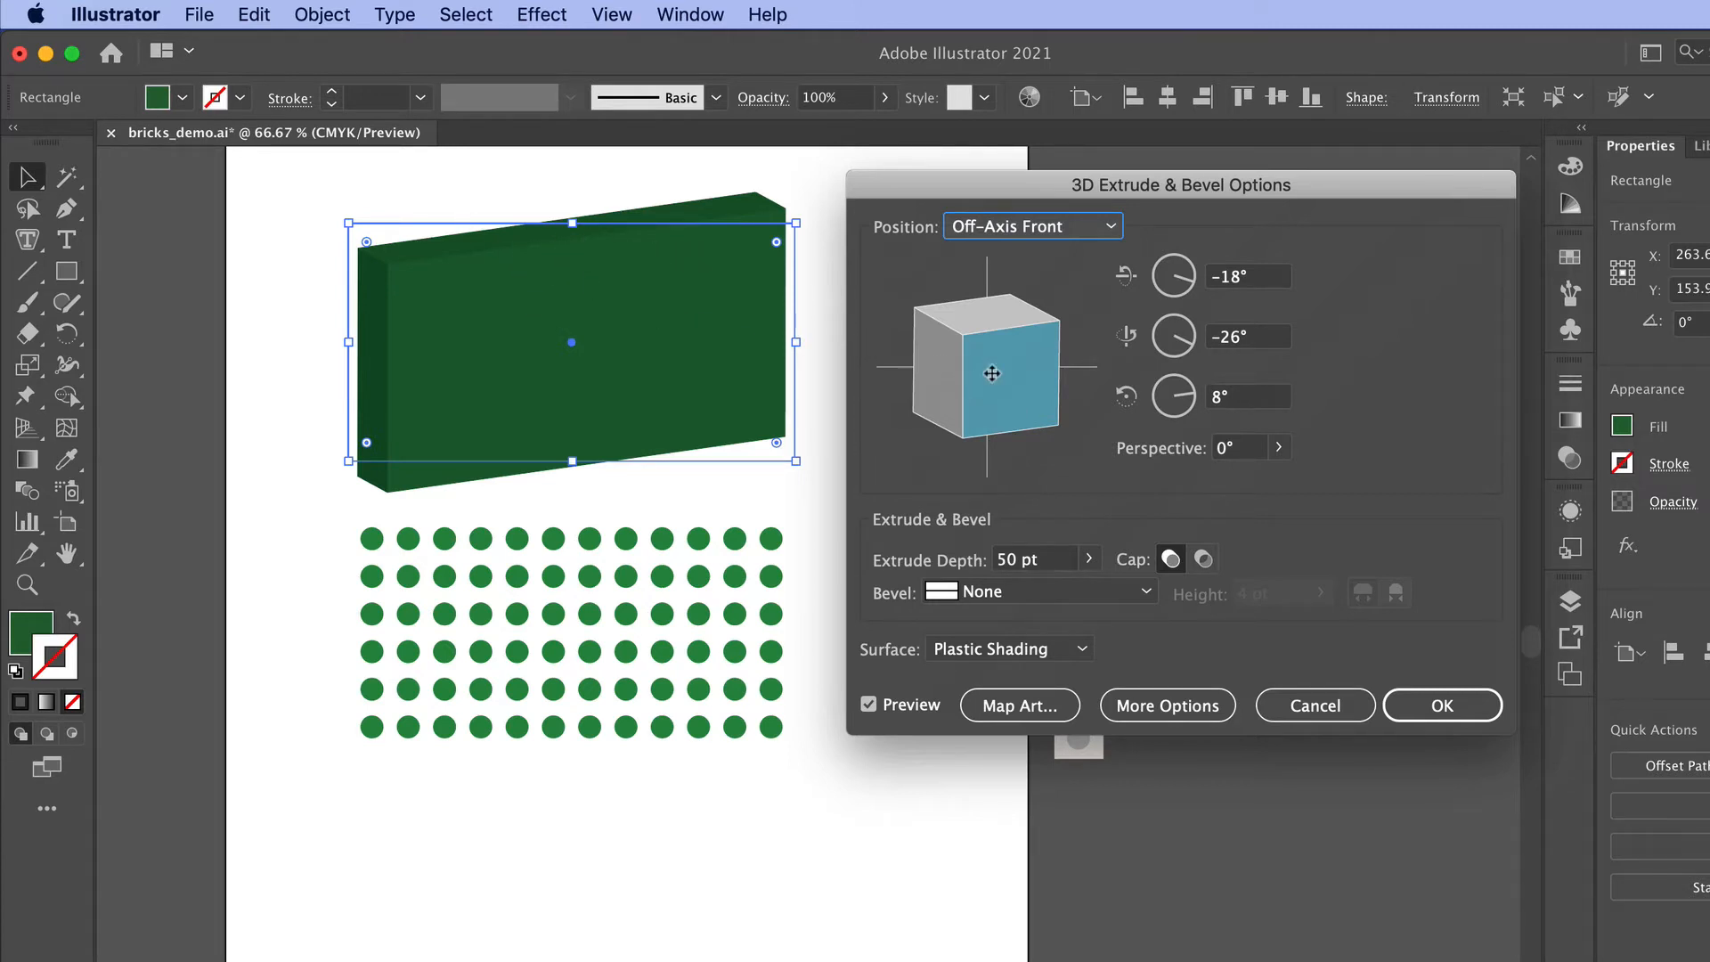
{"action": "left_click_drag", "start_coordinate": [992, 373], "coordinate": [943, 310]}
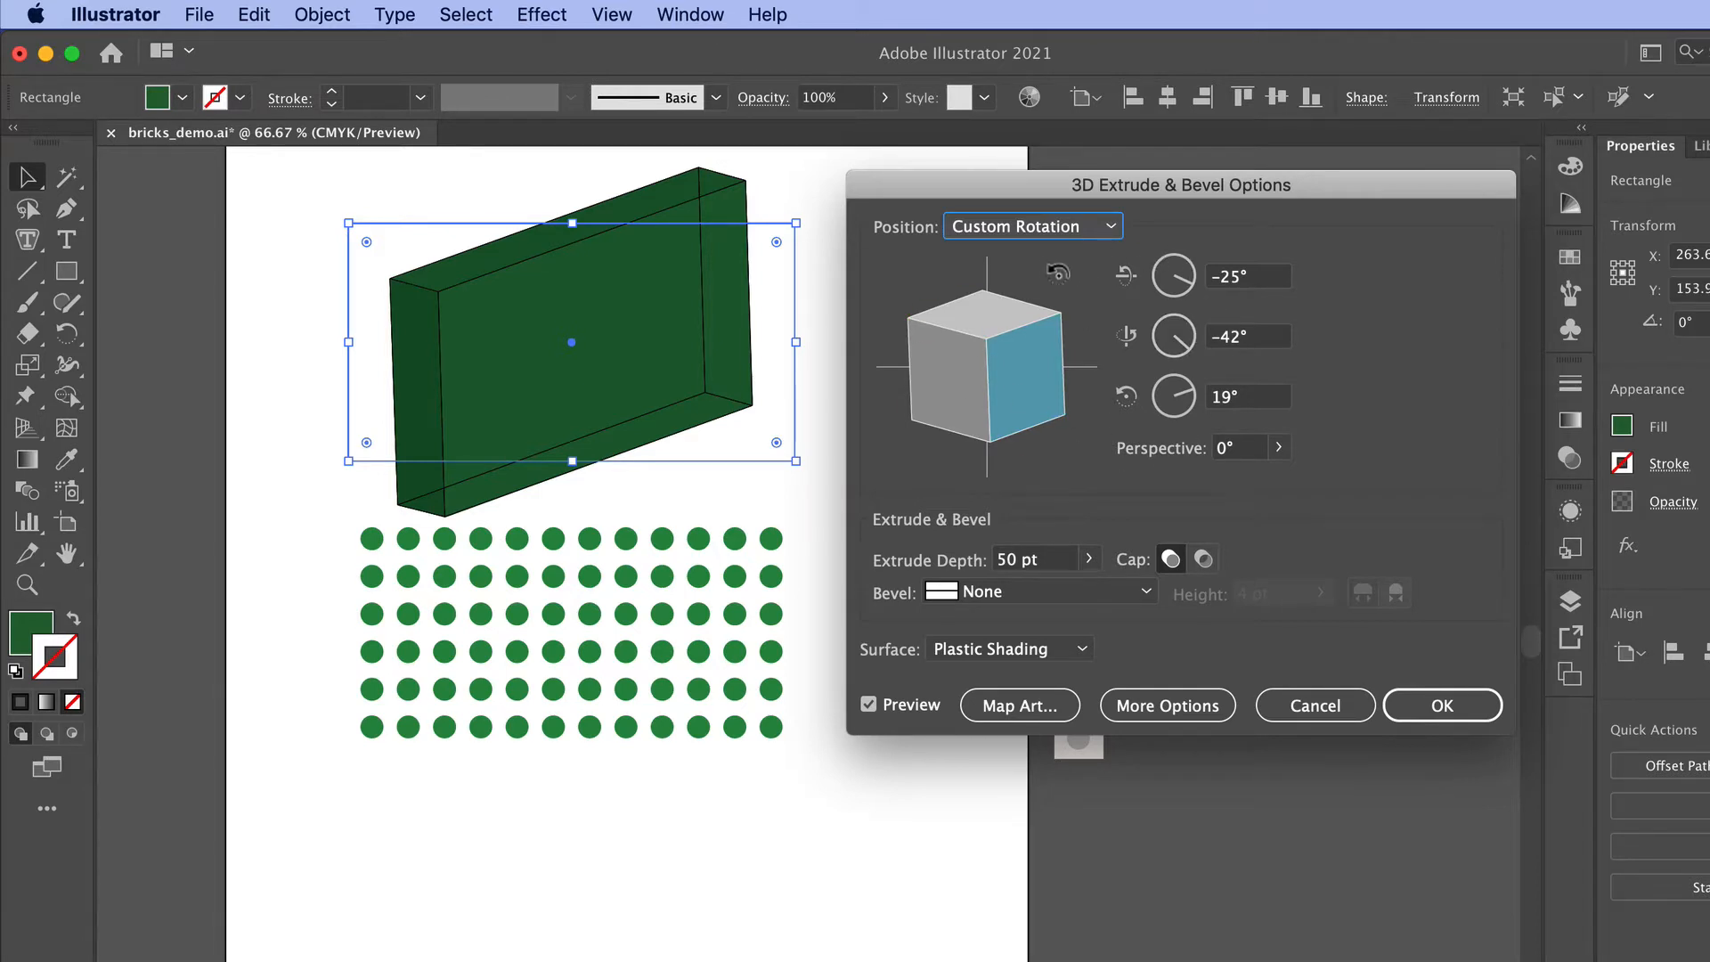
{"action": "left_click", "coordinate": [1053, 230]}
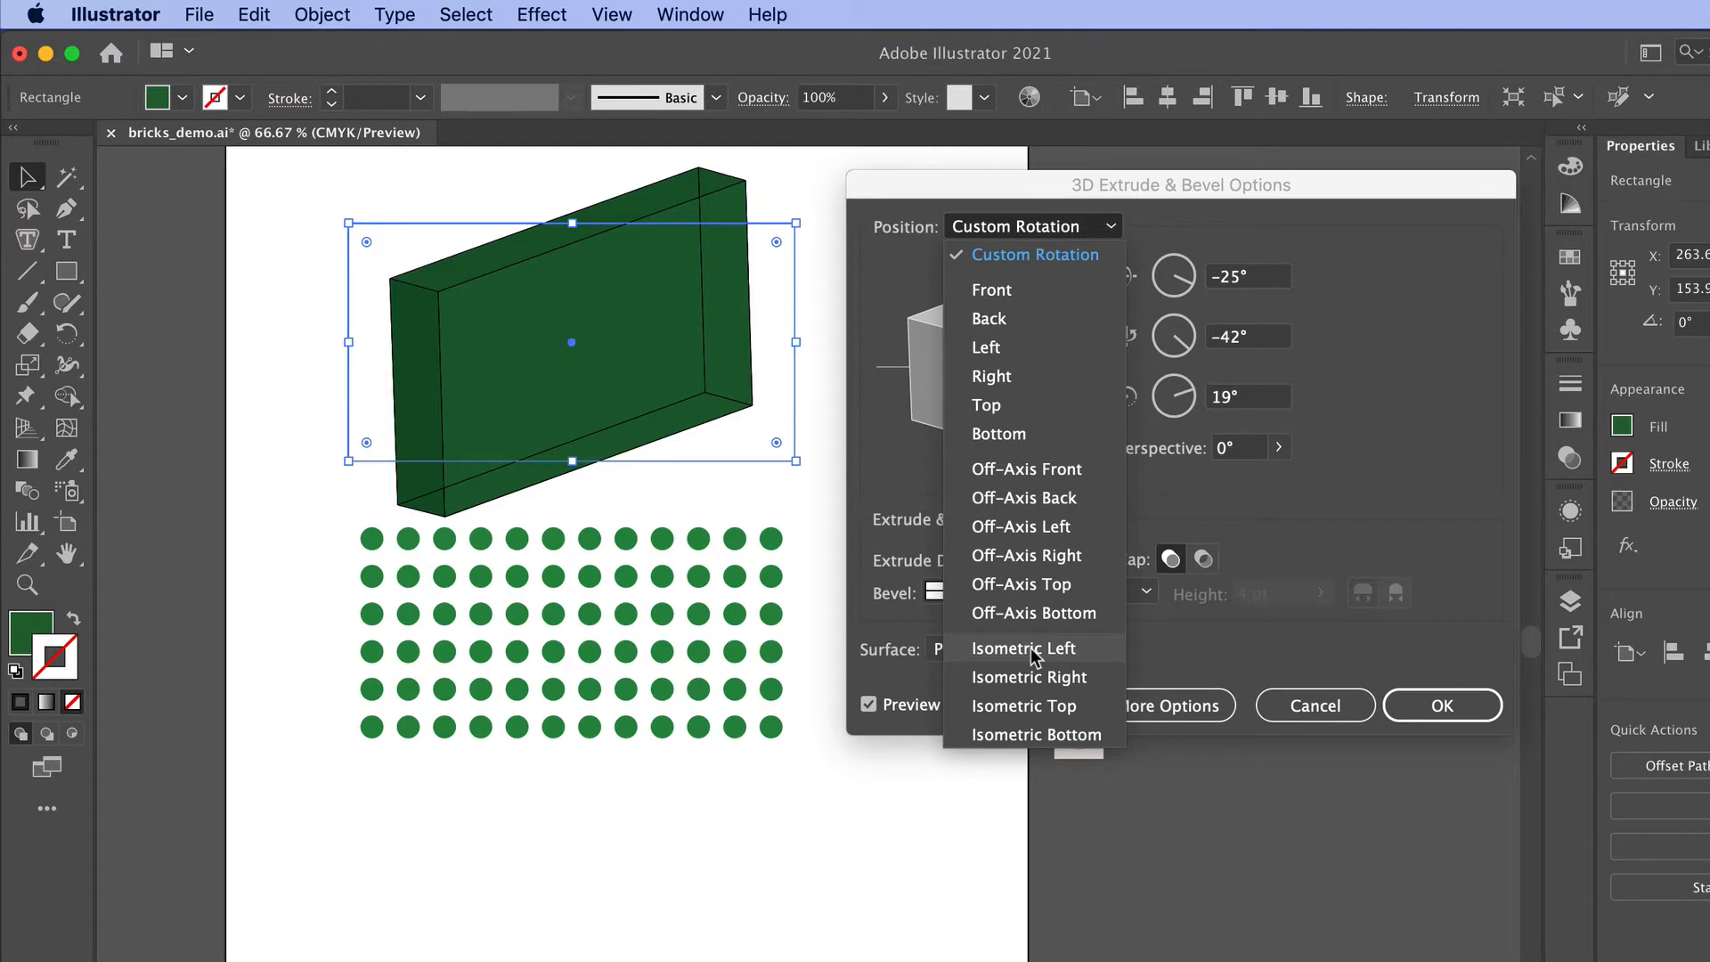
{"action": "left_click", "coordinate": [1051, 708]}
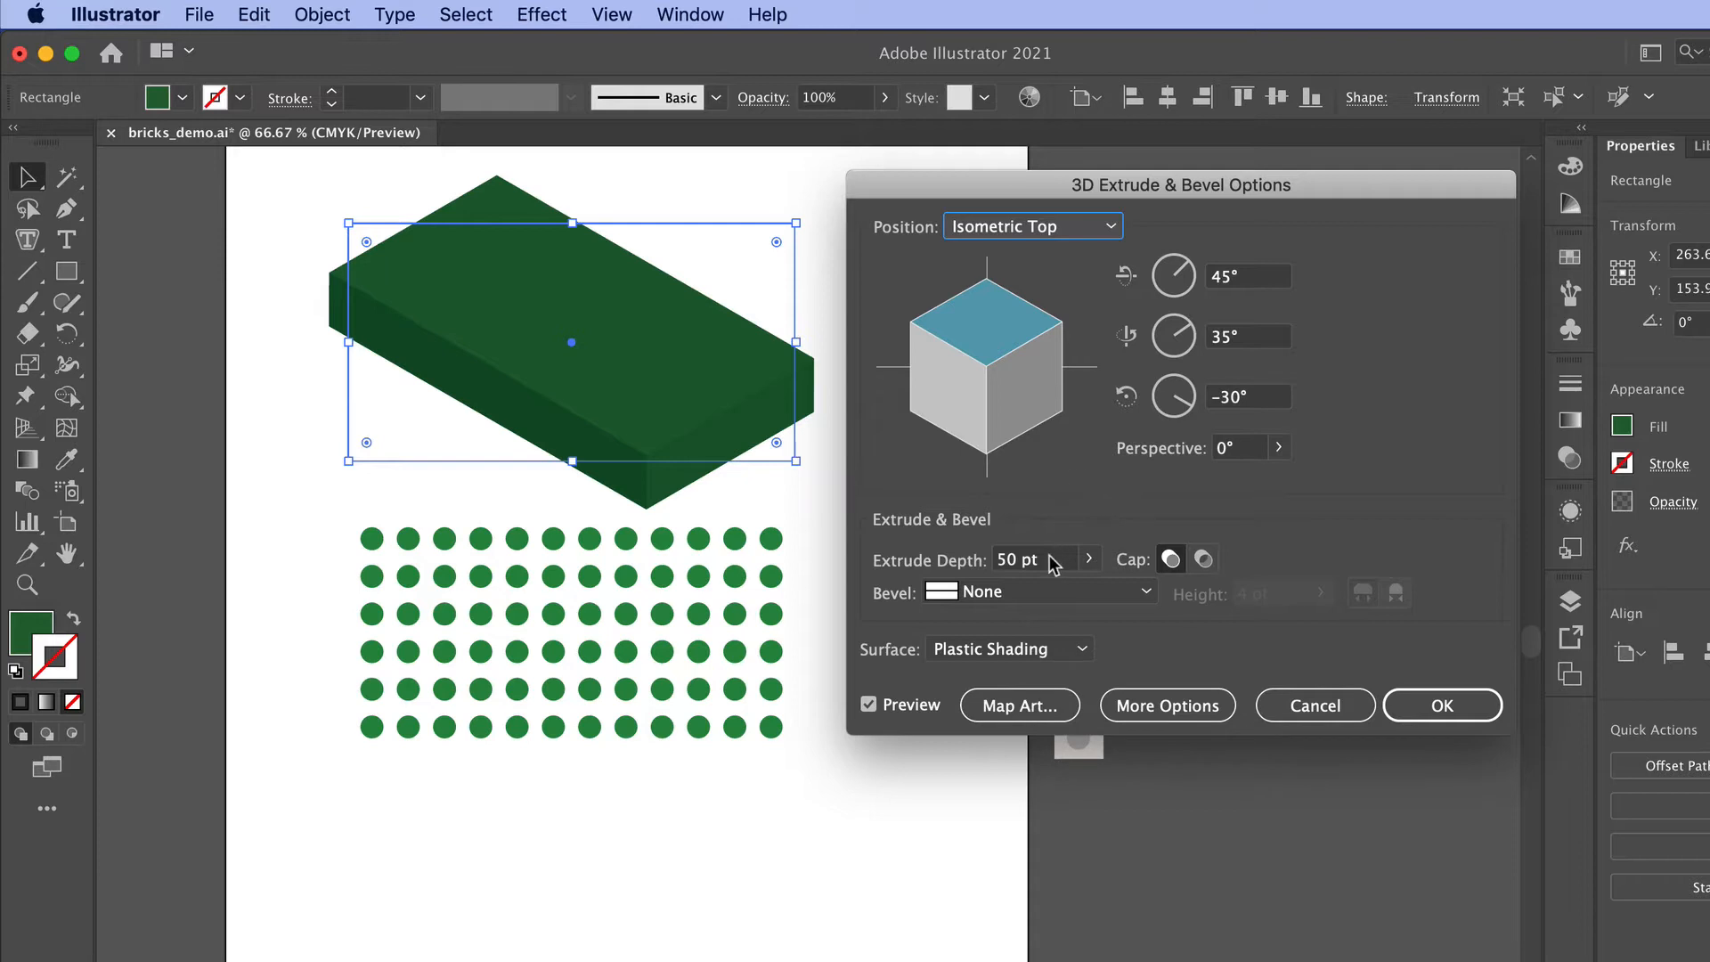
Step: Set the green baseplate's extrude depth to 5 pt
{"action": "left_click_drag", "start_coordinate": [1052, 563], "coordinate": [989, 561]}
{"action": "type", "text": "10"}
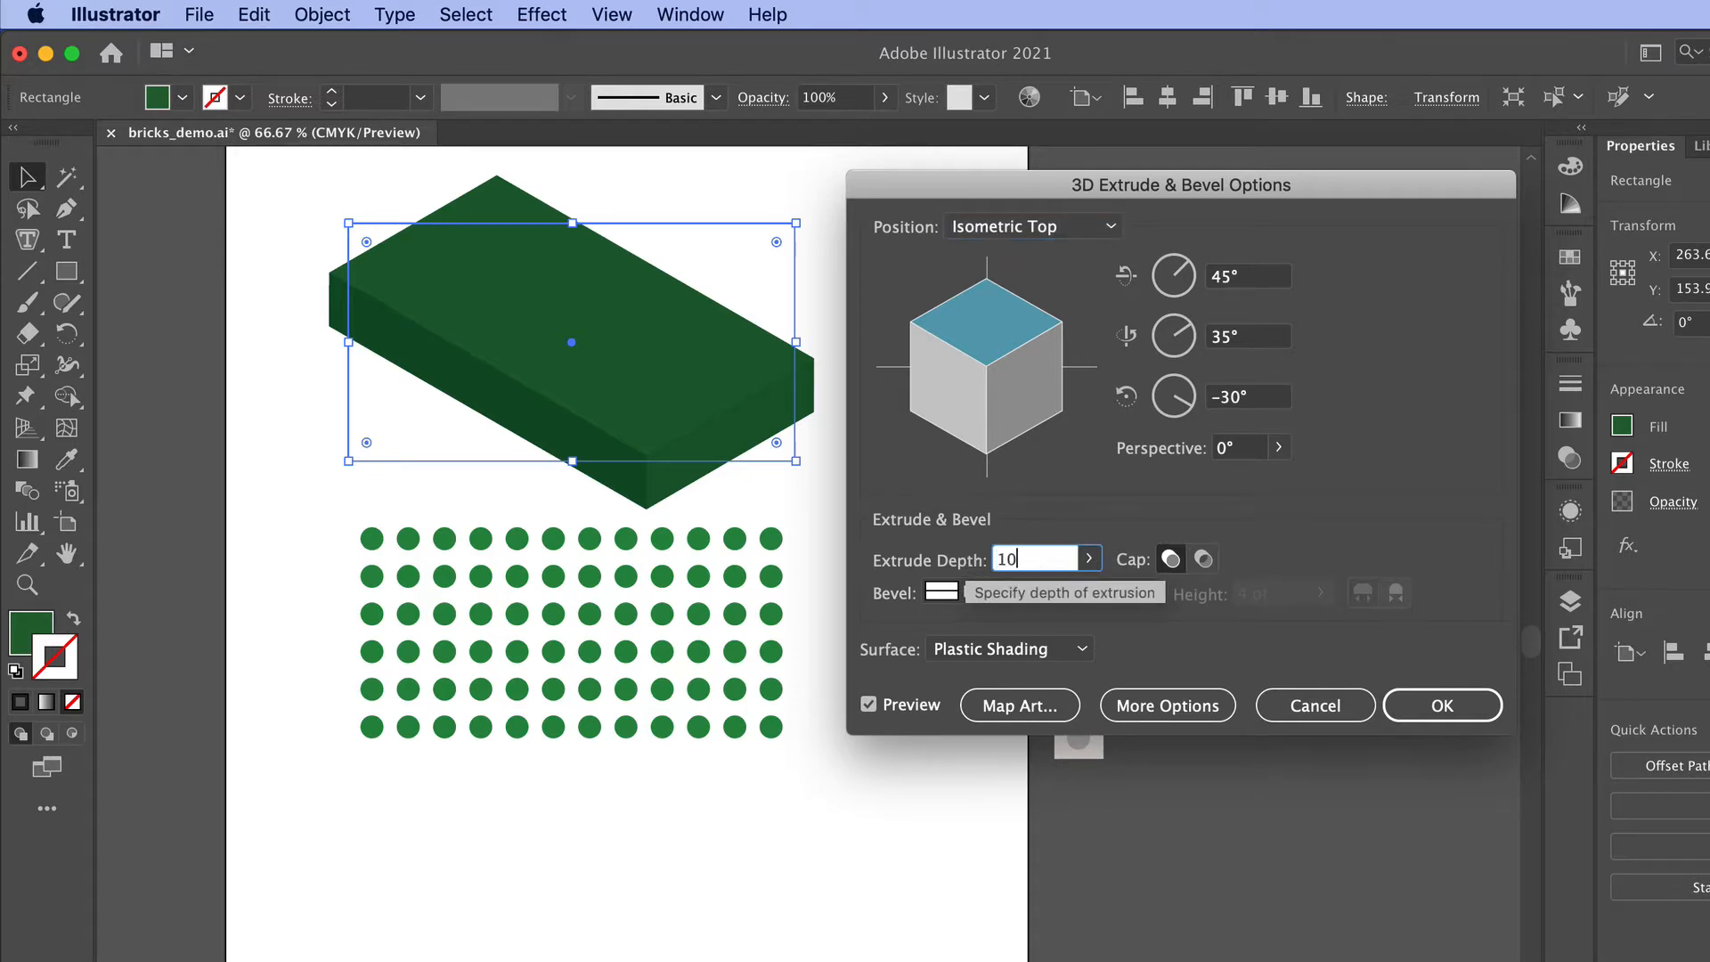
{"action": "key", "text": "Tab"}
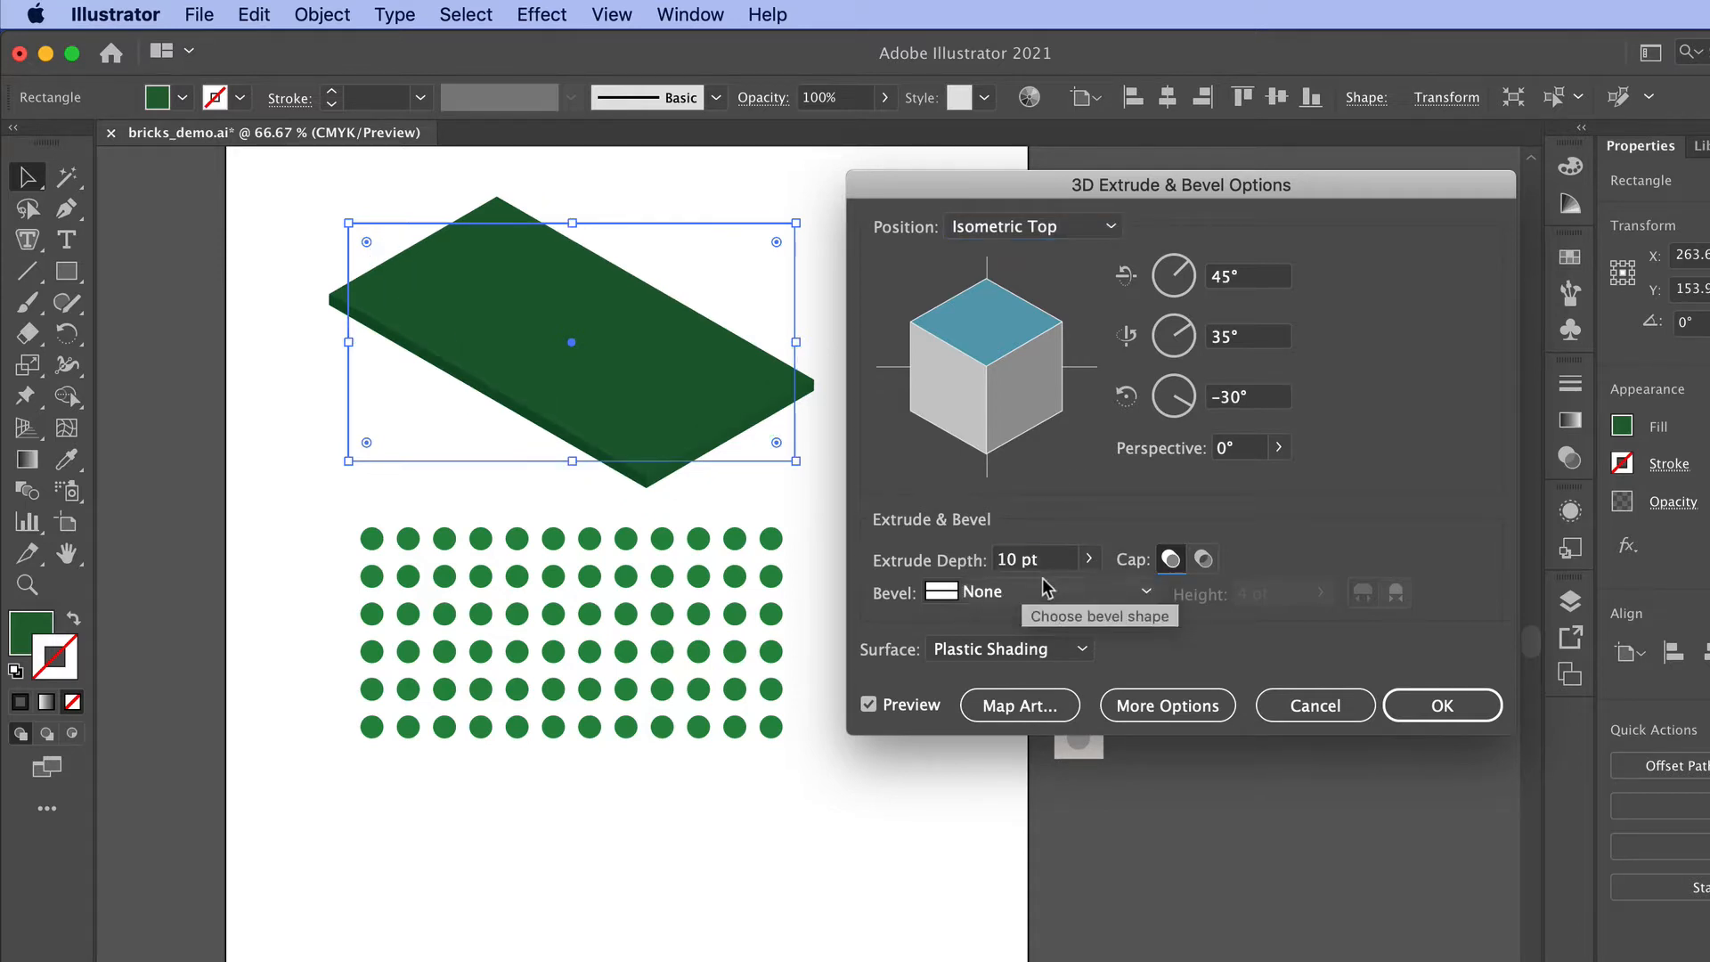
{"action": "left_click_drag", "start_coordinate": [1040, 560], "coordinate": [940, 563]}
{"action": "type", "text": "5"}
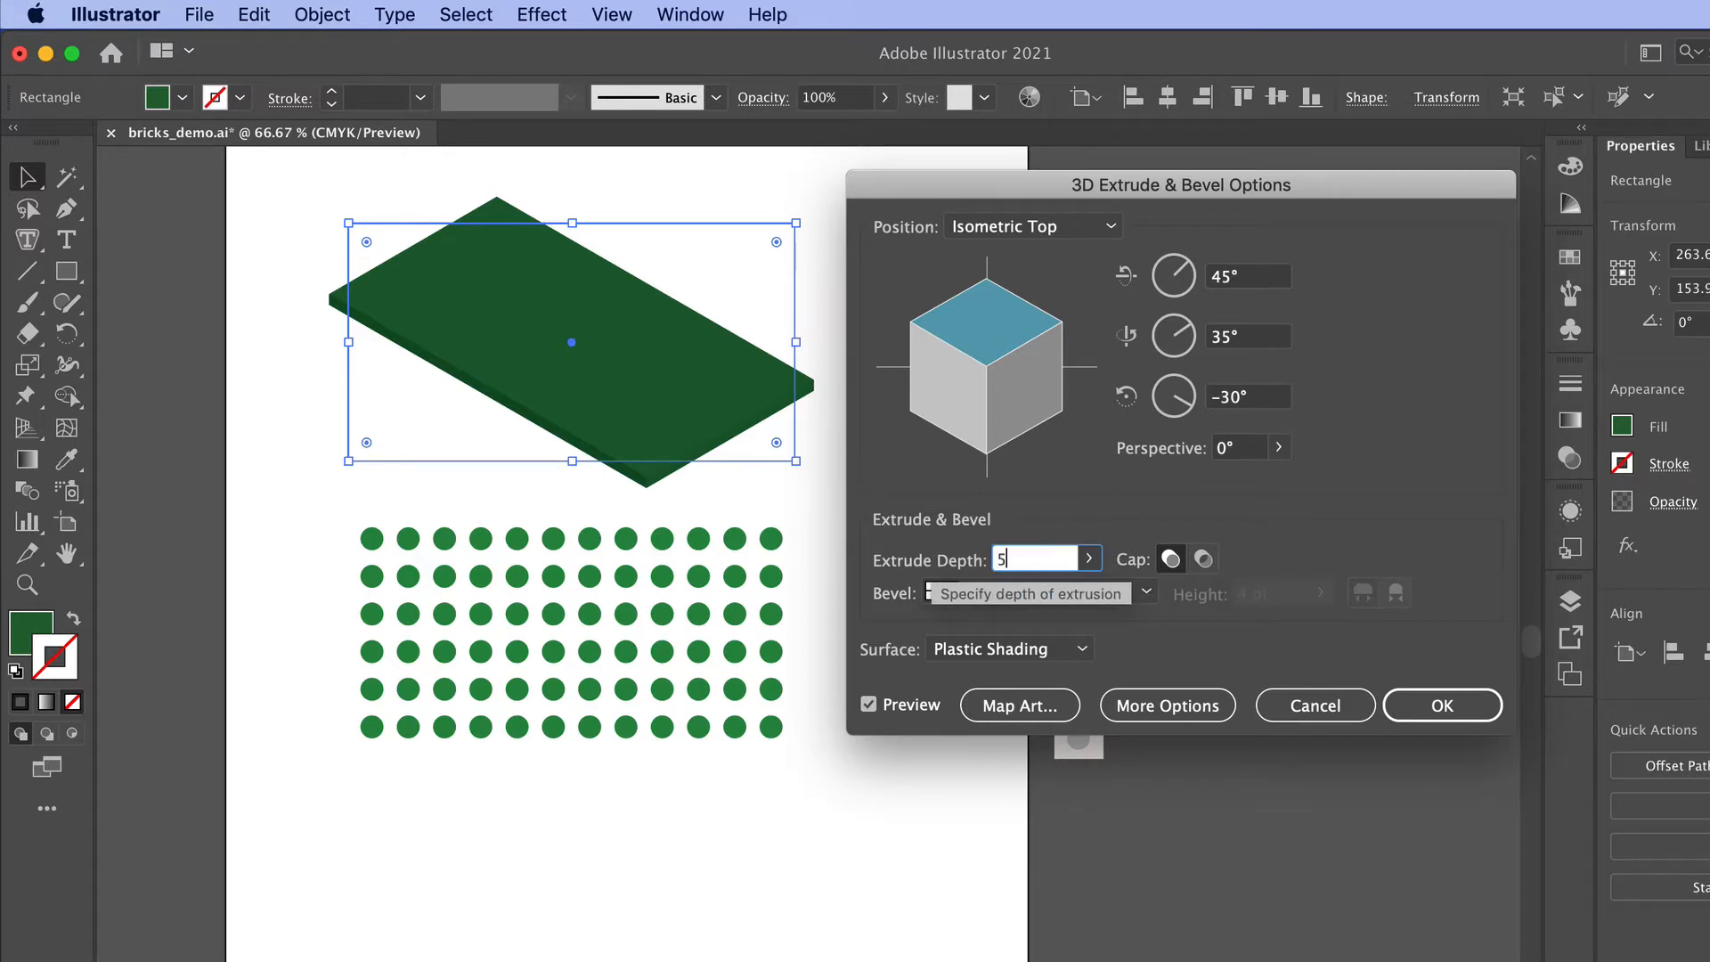
{"action": "key", "text": "Tab"}
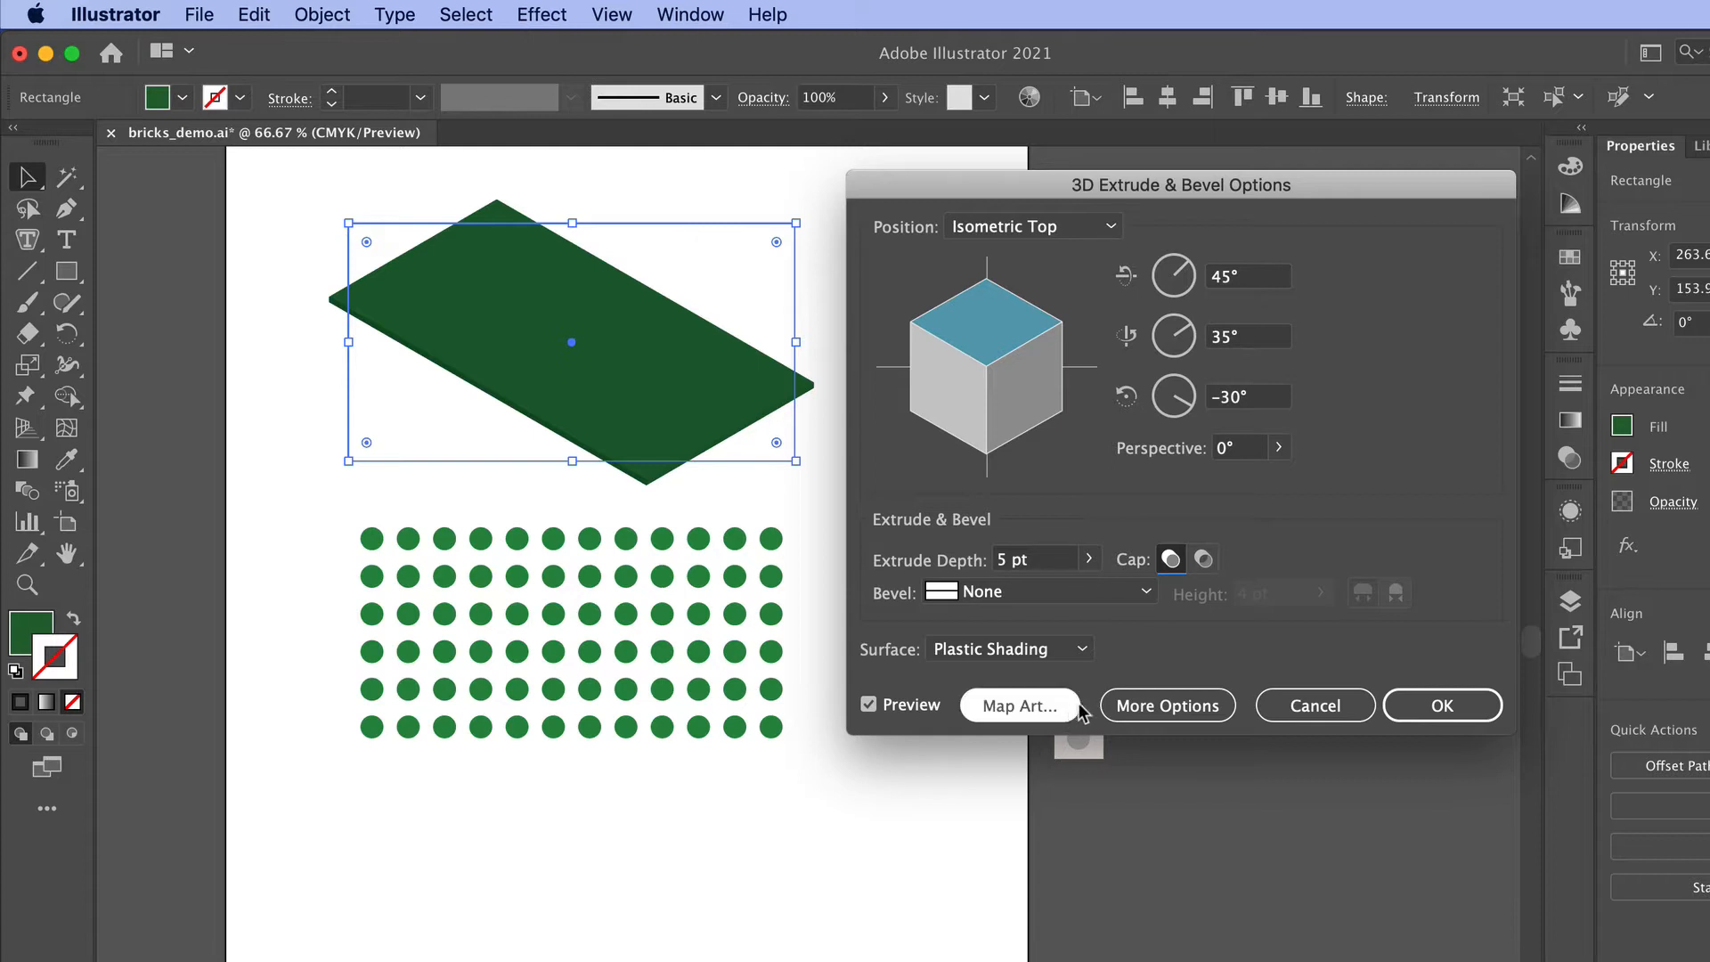
Step: Expand the surface lighting options for the baseplate, accept the 3D effect and deselect the plate
{"action": "left_click", "coordinate": [1189, 708]}
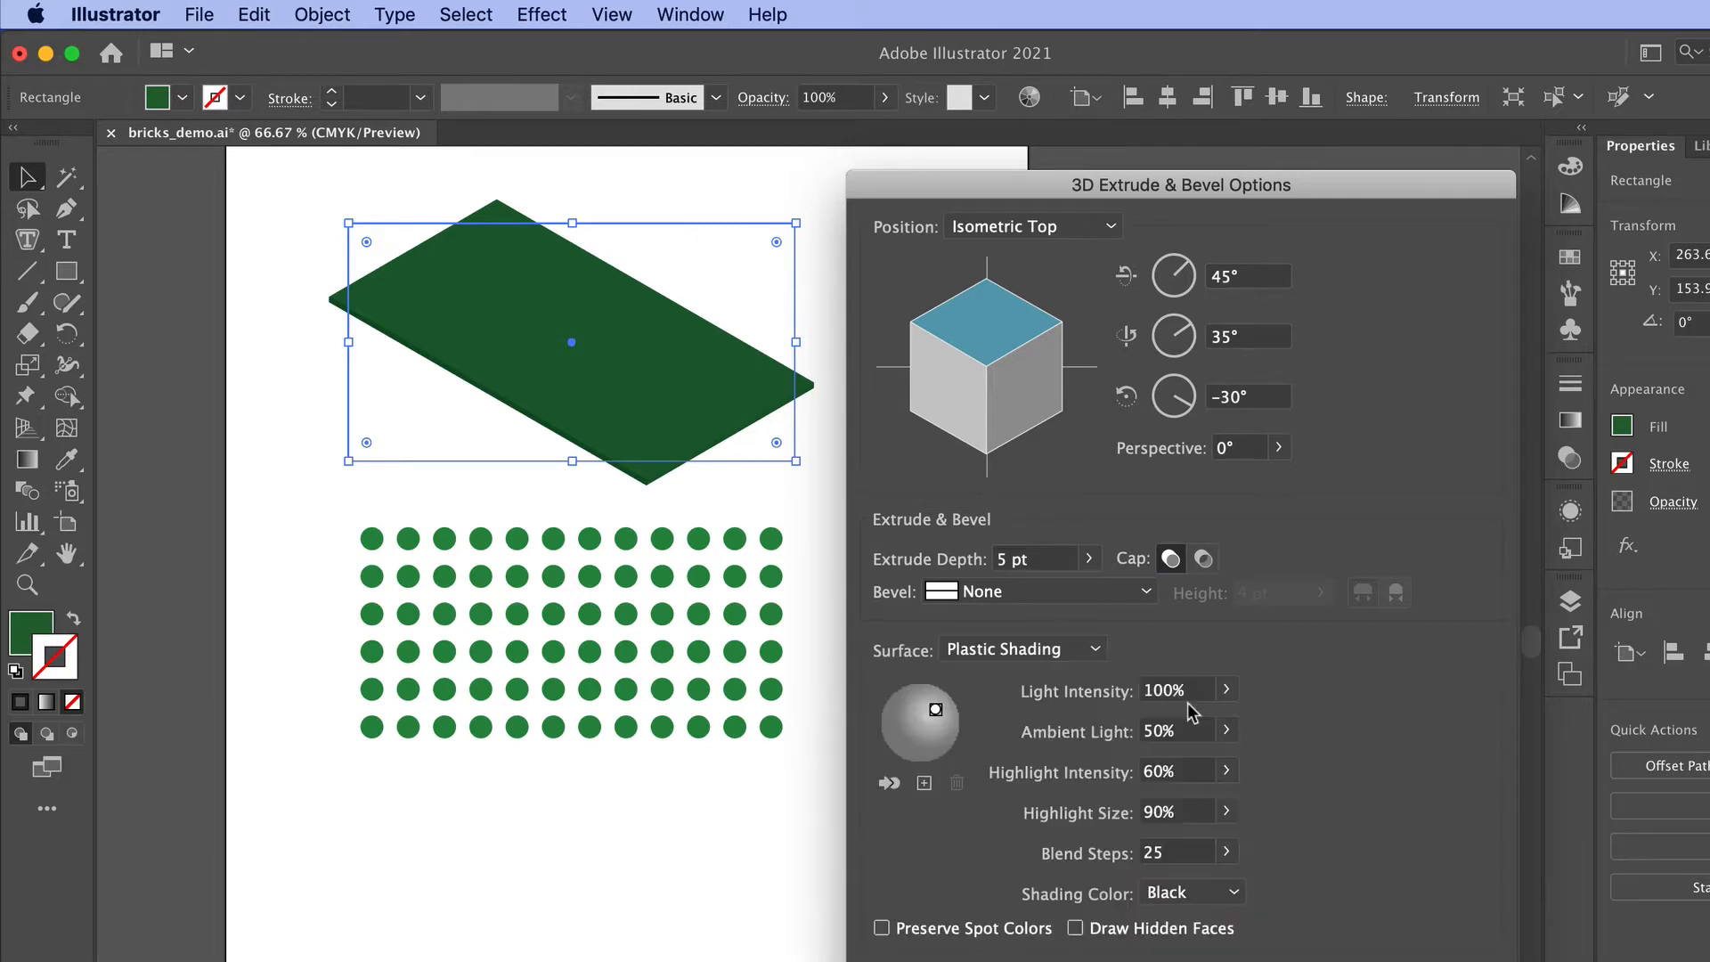
{"action": "mouse_move", "coordinate": [935, 711]}
{"action": "left_mouse_down"}
{"action": "mouse_move", "coordinate": [884, 715]}
{"action": "mouse_move", "coordinate": [937, 692]}
{"action": "mouse_move", "coordinate": [951, 702]}
{"action": "mouse_move", "coordinate": [913, 712]}
{"action": "mouse_move", "coordinate": [955, 721]}
{"action": "mouse_move", "coordinate": [884, 726]}
{"action": "mouse_move", "coordinate": [938, 732]}
{"action": "mouse_move", "coordinate": [941, 713]}
{"action": "left_mouse_up"}
{"action": "key", "text": "Return"}
{"action": "left_click", "coordinate": [787, 479]}
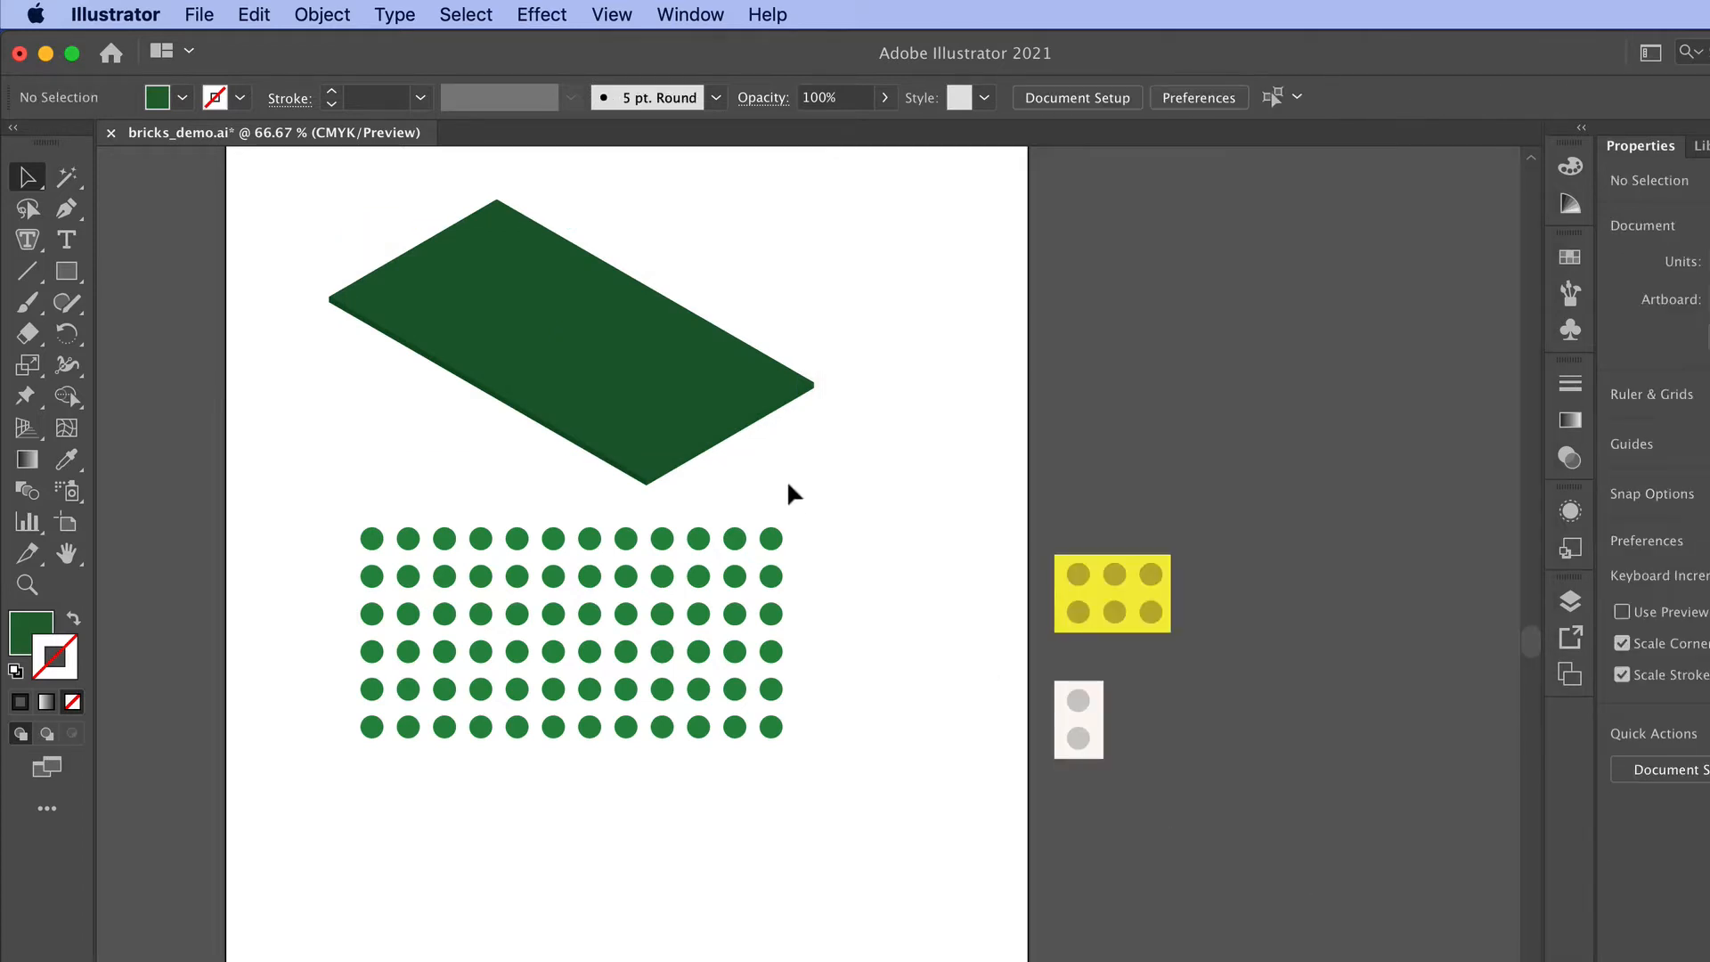
Step: Examine the extruded green baseplate's surface and edge thickness up close
{"action": "key", "text": "super+1"}
{"action": "key", "text": "super+="}
{"action": "key", "text": "super+="}
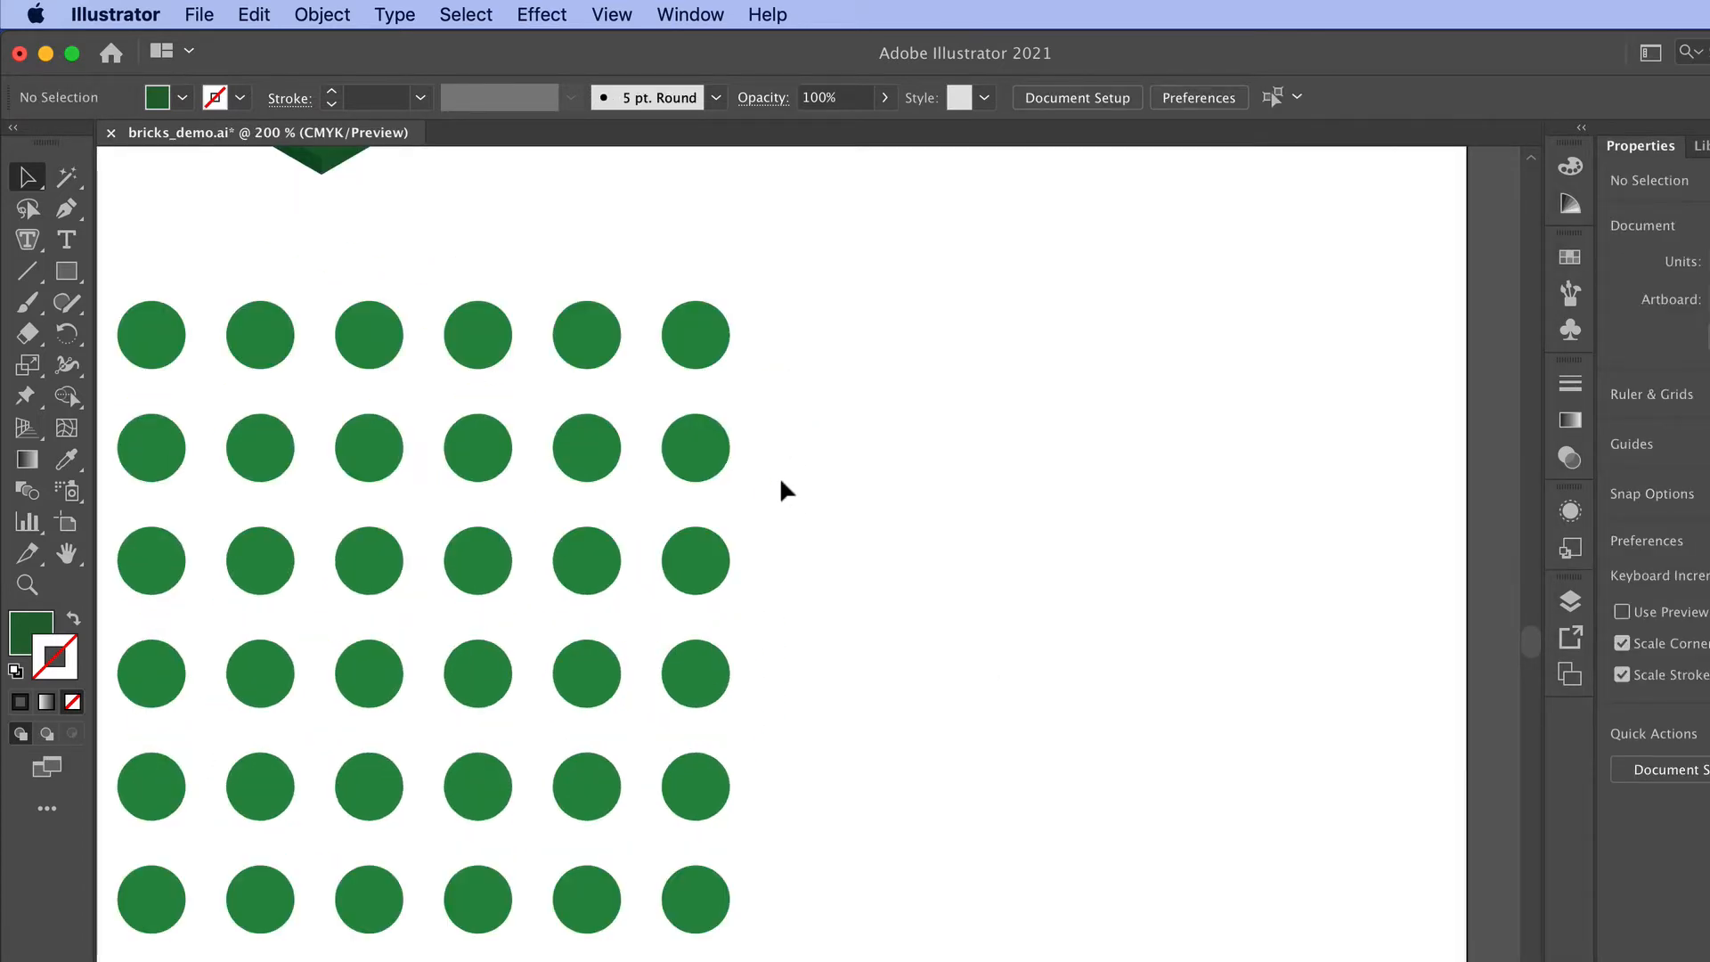
{"action": "left_click_drag", "start_coordinate": [778, 476], "coordinate": [1306, 809]}
{"action": "left_click_drag", "start_coordinate": [1131, 677], "coordinate": [1092, 896]}
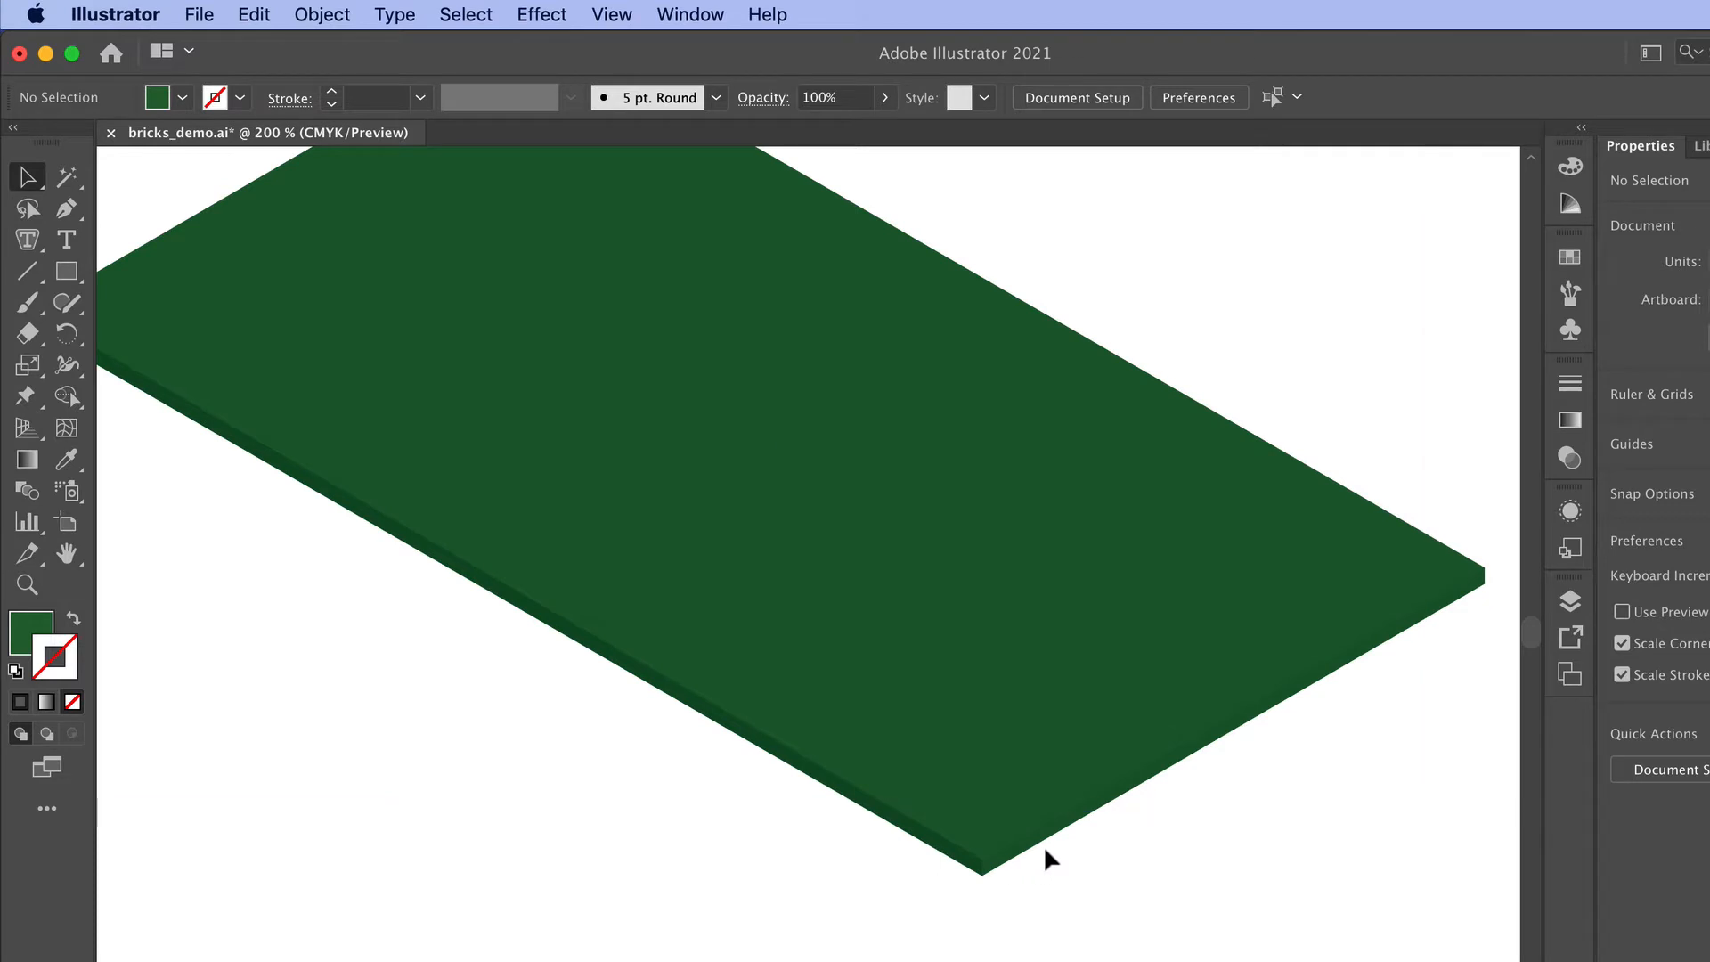
{"action": "key", "text": "super+minus"}
{"action": "key", "text": "super+minus"}
{"action": "key", "text": "super+minus"}
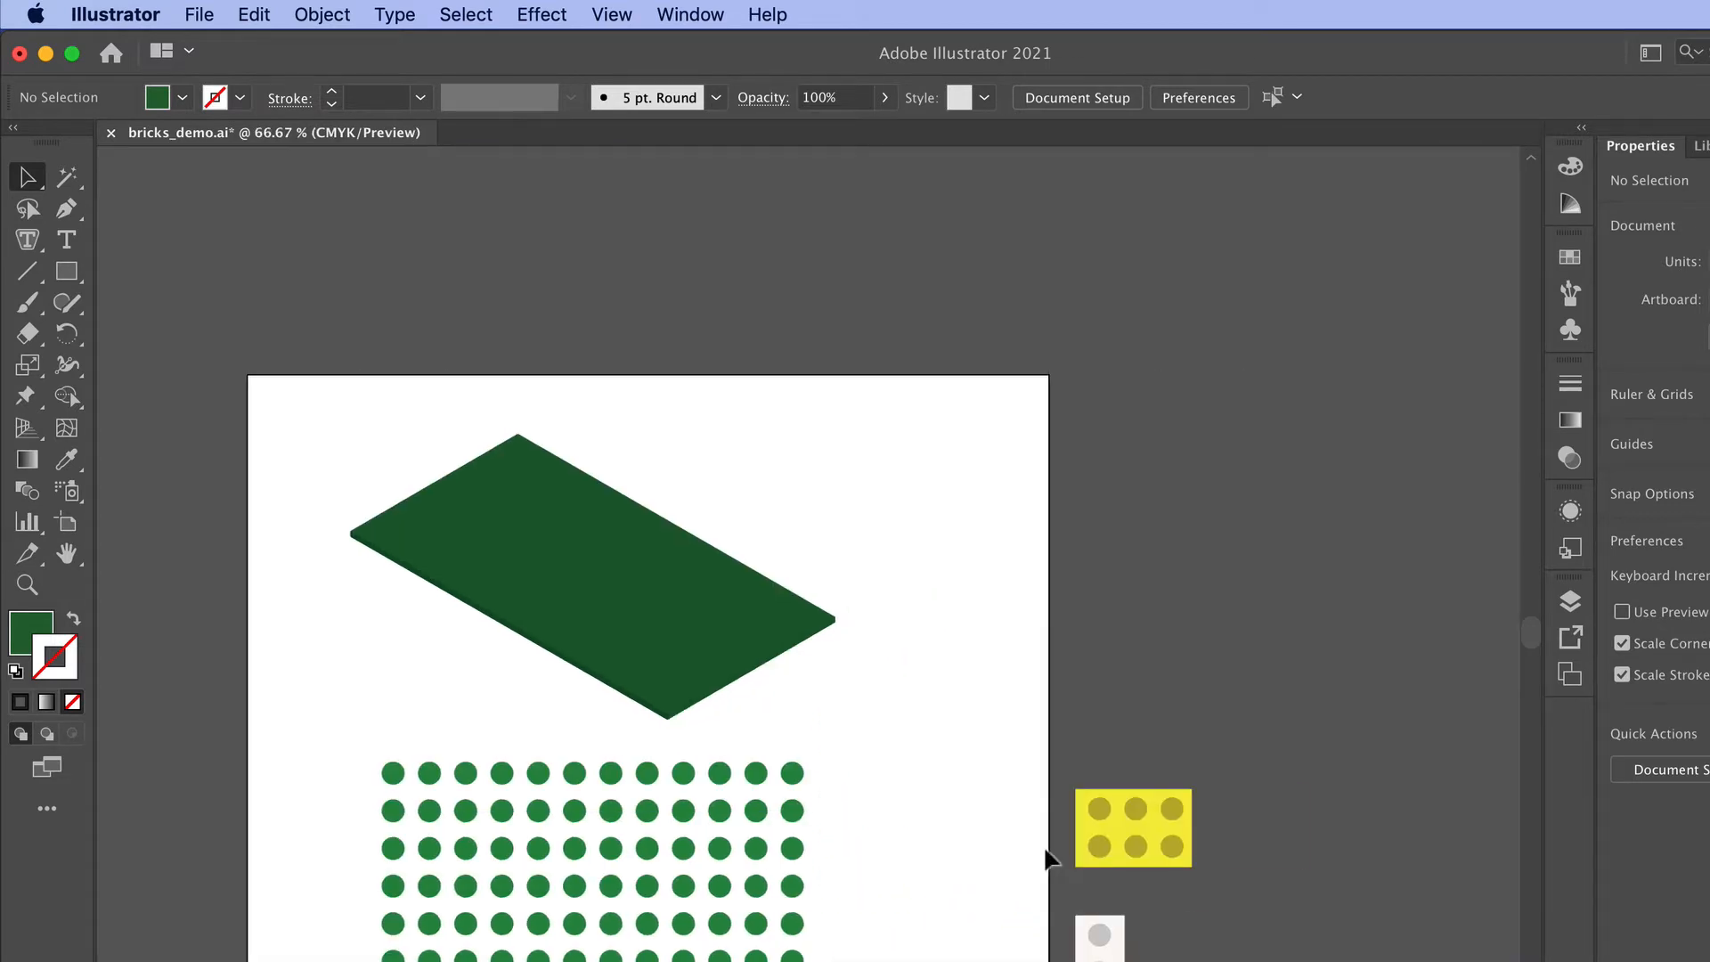
Step: Apply the 3D Extrude & Bevel effect to the green stud group using the Isometric Top position
{"action": "left_click", "coordinate": [754, 811]}
{"action": "left_click", "coordinate": [544, 12]}
{"action": "mouse_move", "coordinate": [595, 178]}
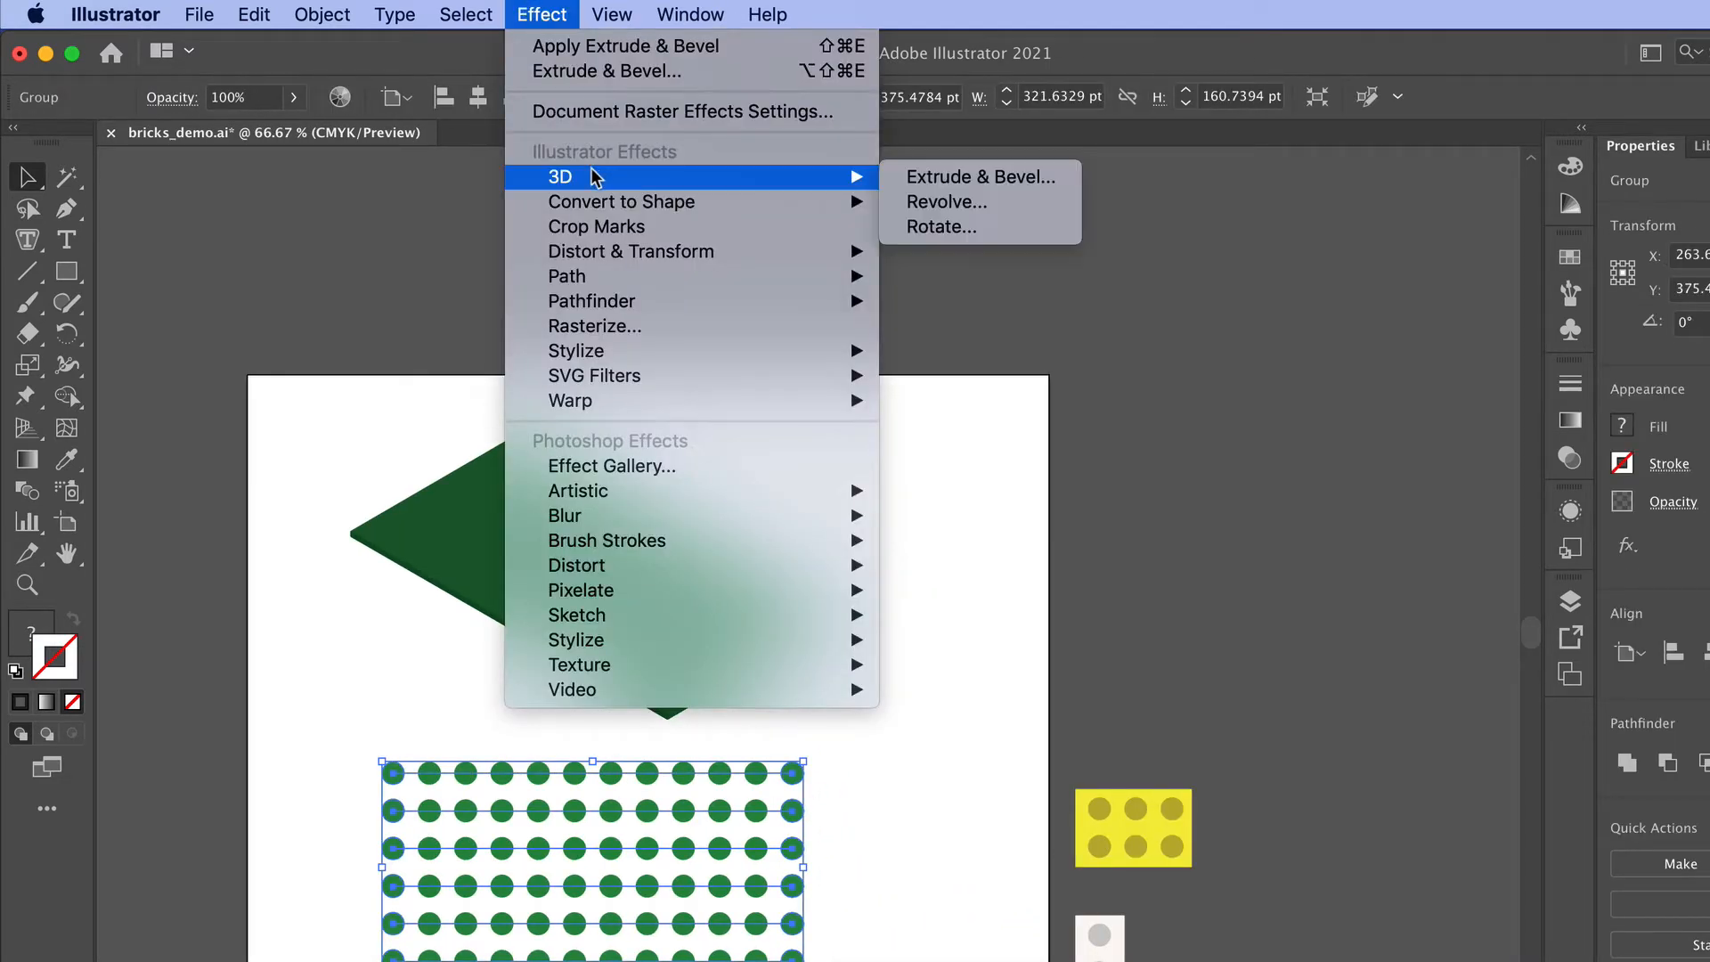
{"action": "left_click", "coordinate": [939, 171]}
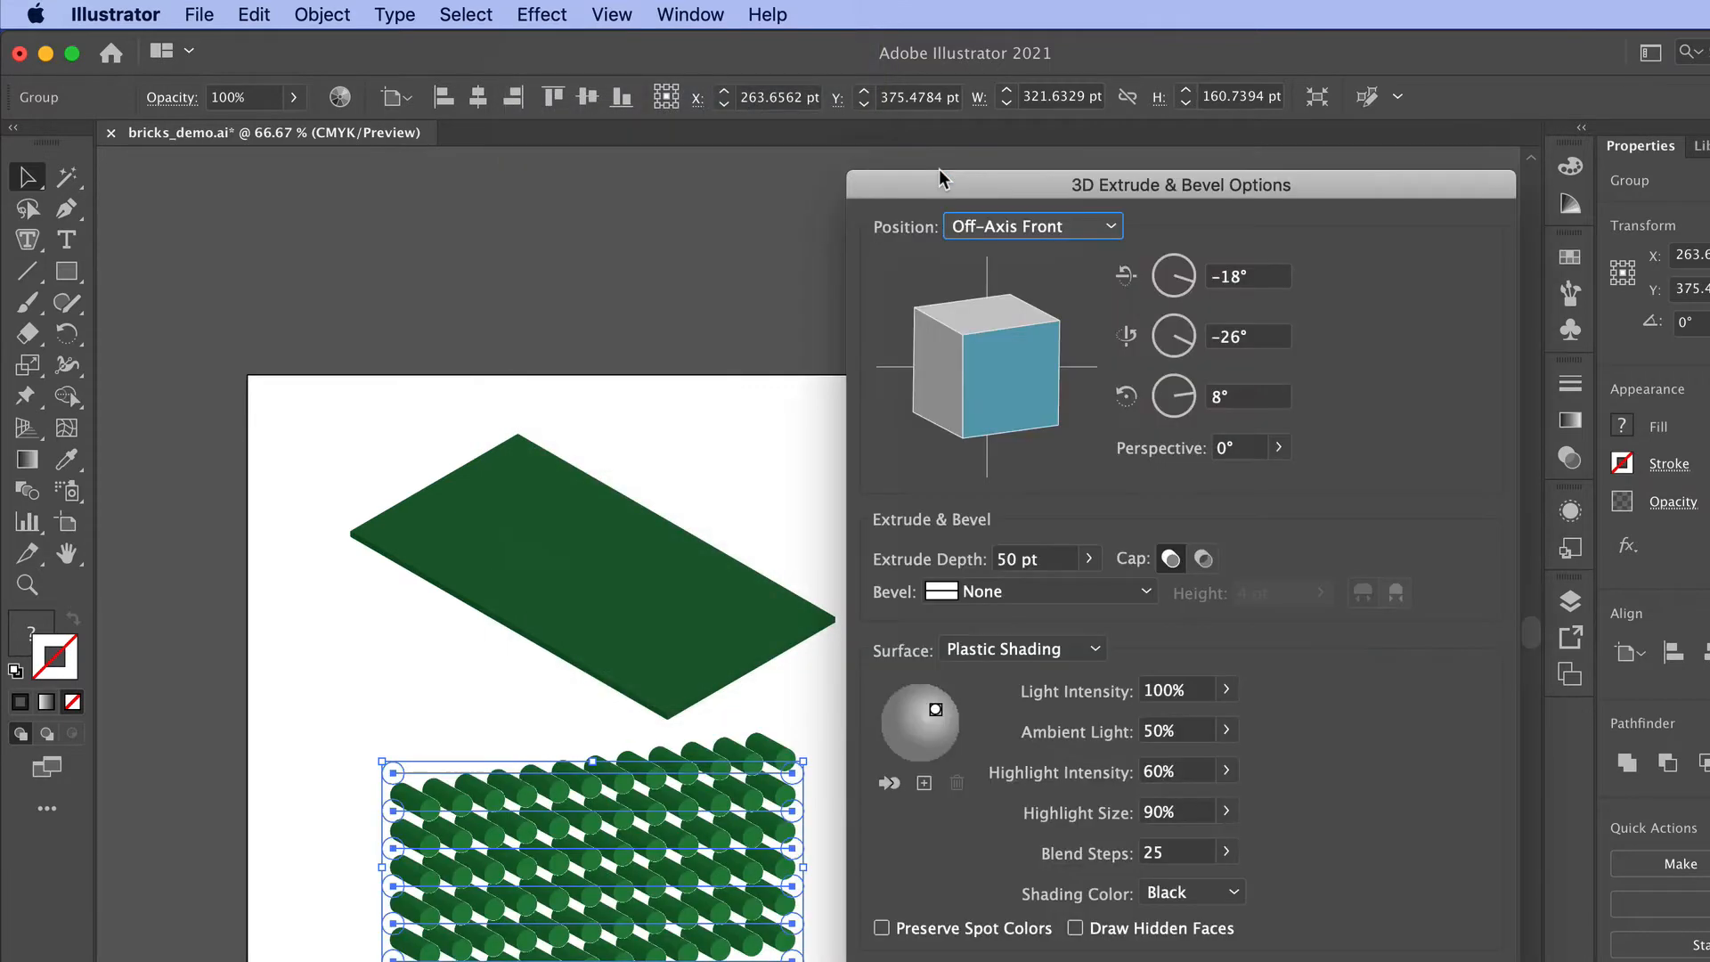
{"action": "left_click", "coordinate": [1032, 226]}
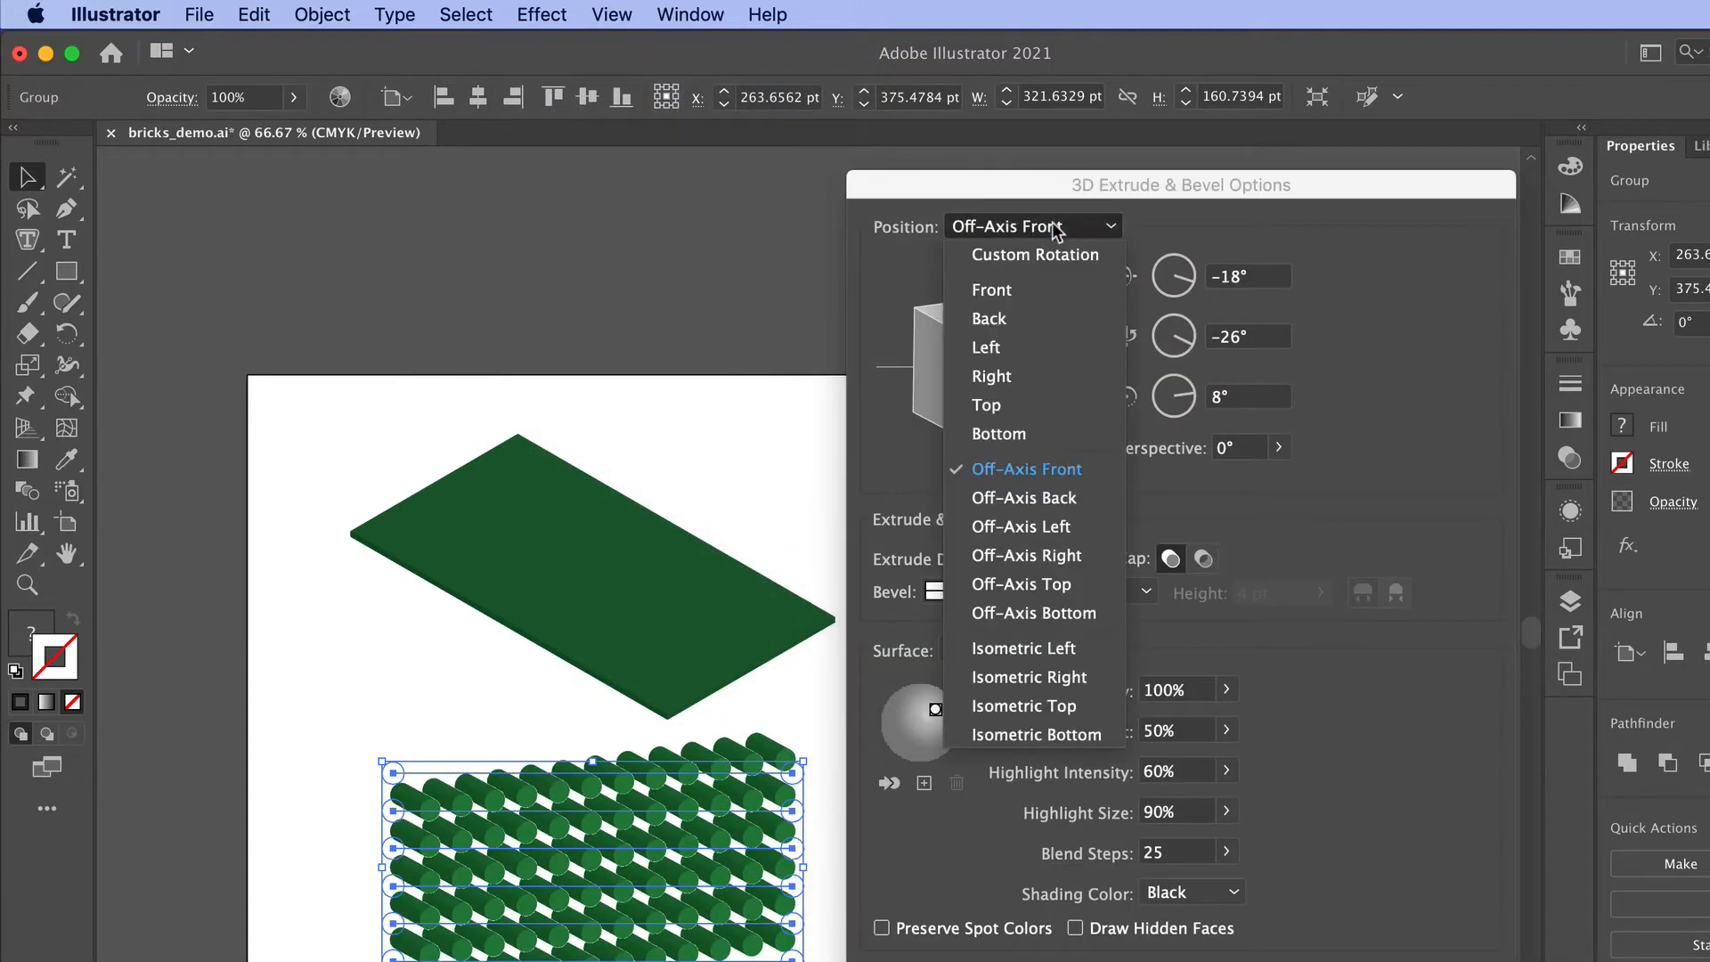
{"action": "left_click", "coordinate": [1049, 701]}
Step: Set the green studs' extrude depth to 5 pt and accept the effect
{"action": "left_click", "coordinate": [1038, 558]}
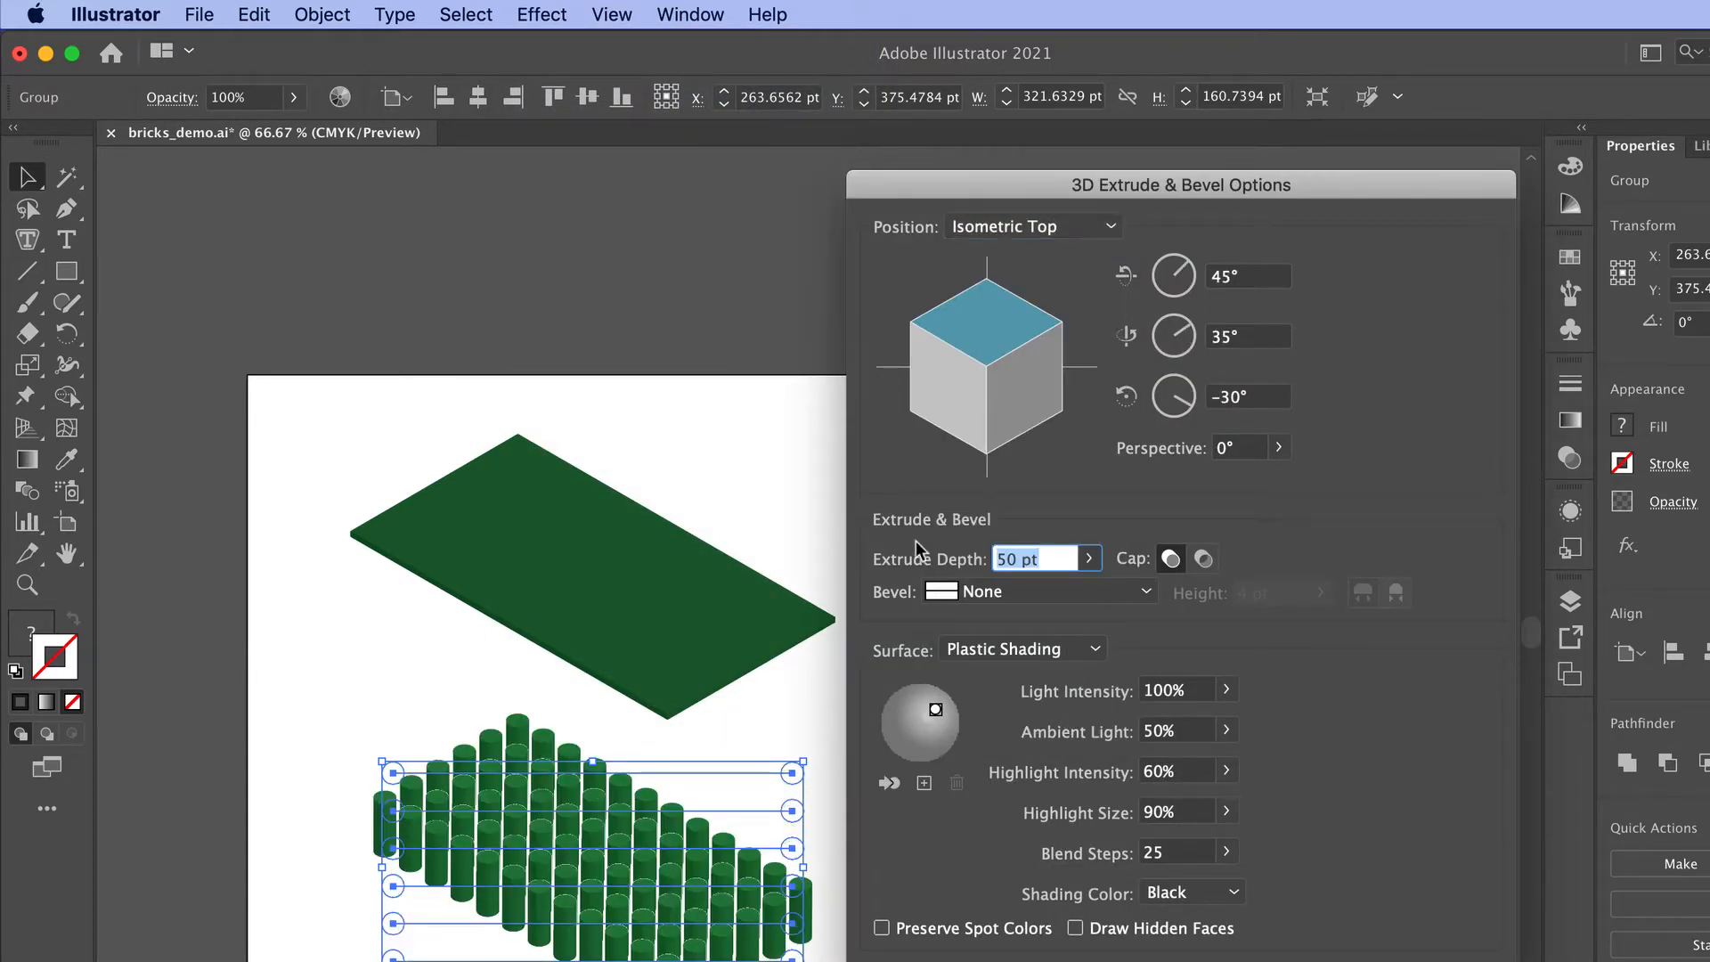
{"action": "type", "text": "10"}
{"action": "key", "text": "Down"}
{"action": "key", "text": "Down"}
{"action": "key", "text": "Down"}
{"action": "key", "text": "Down"}
{"action": "key", "text": "Down"}
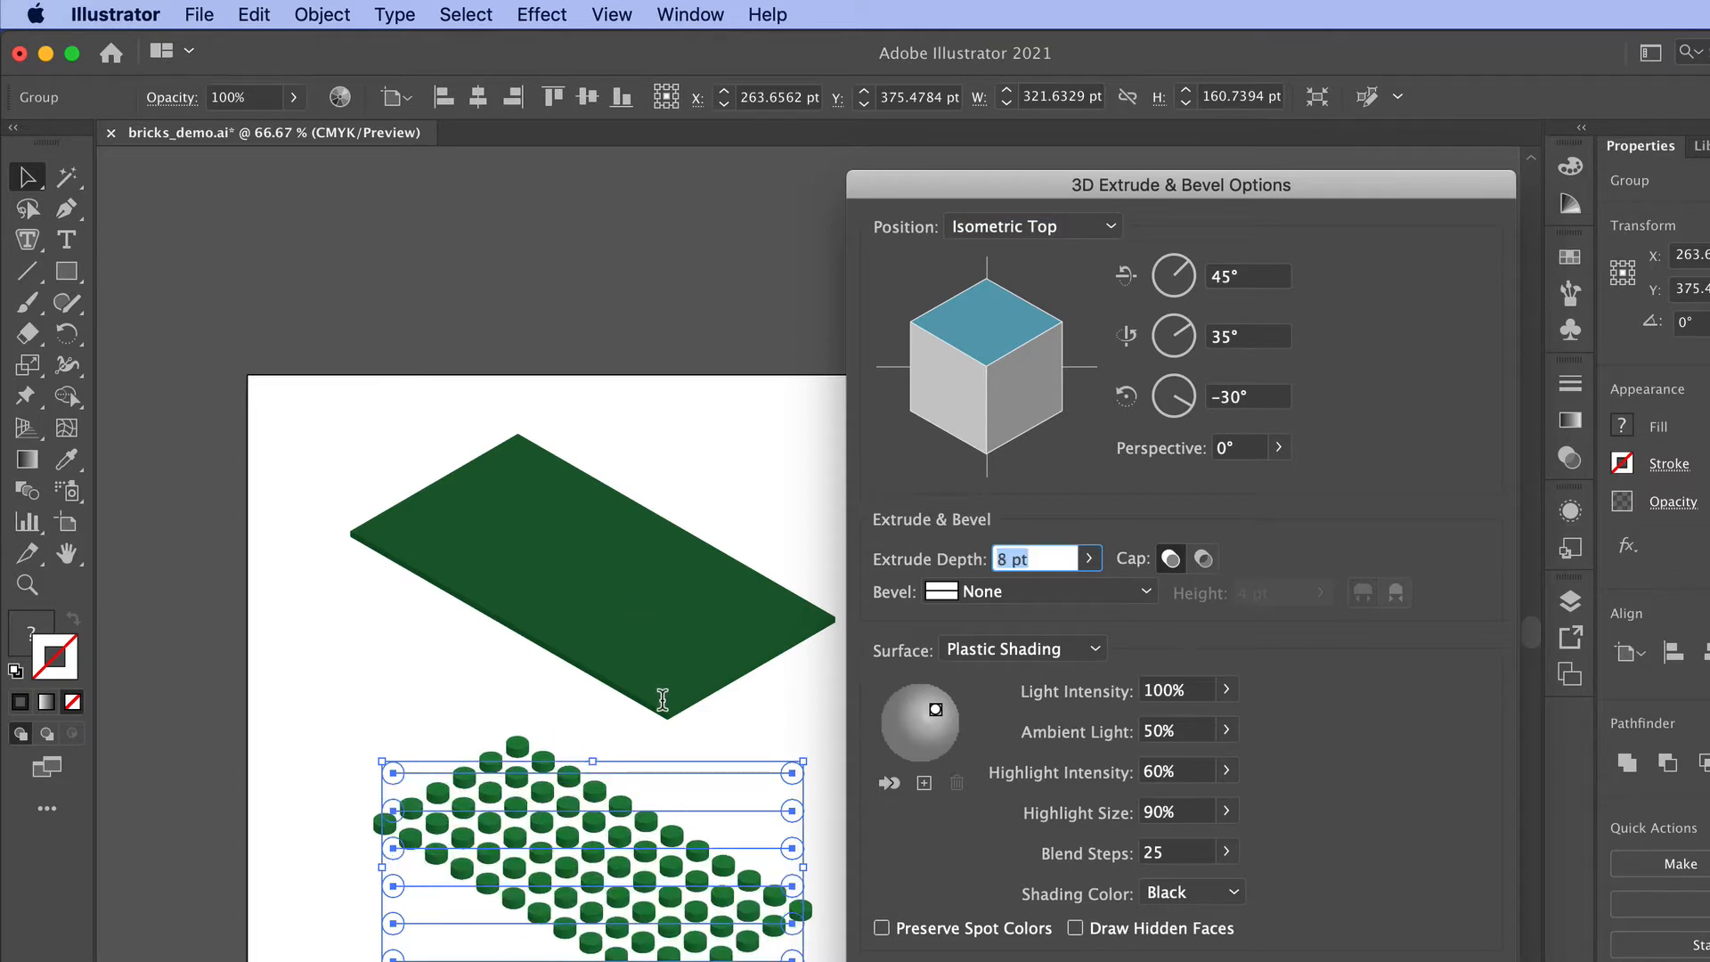
{"action": "key", "text": "Return"}
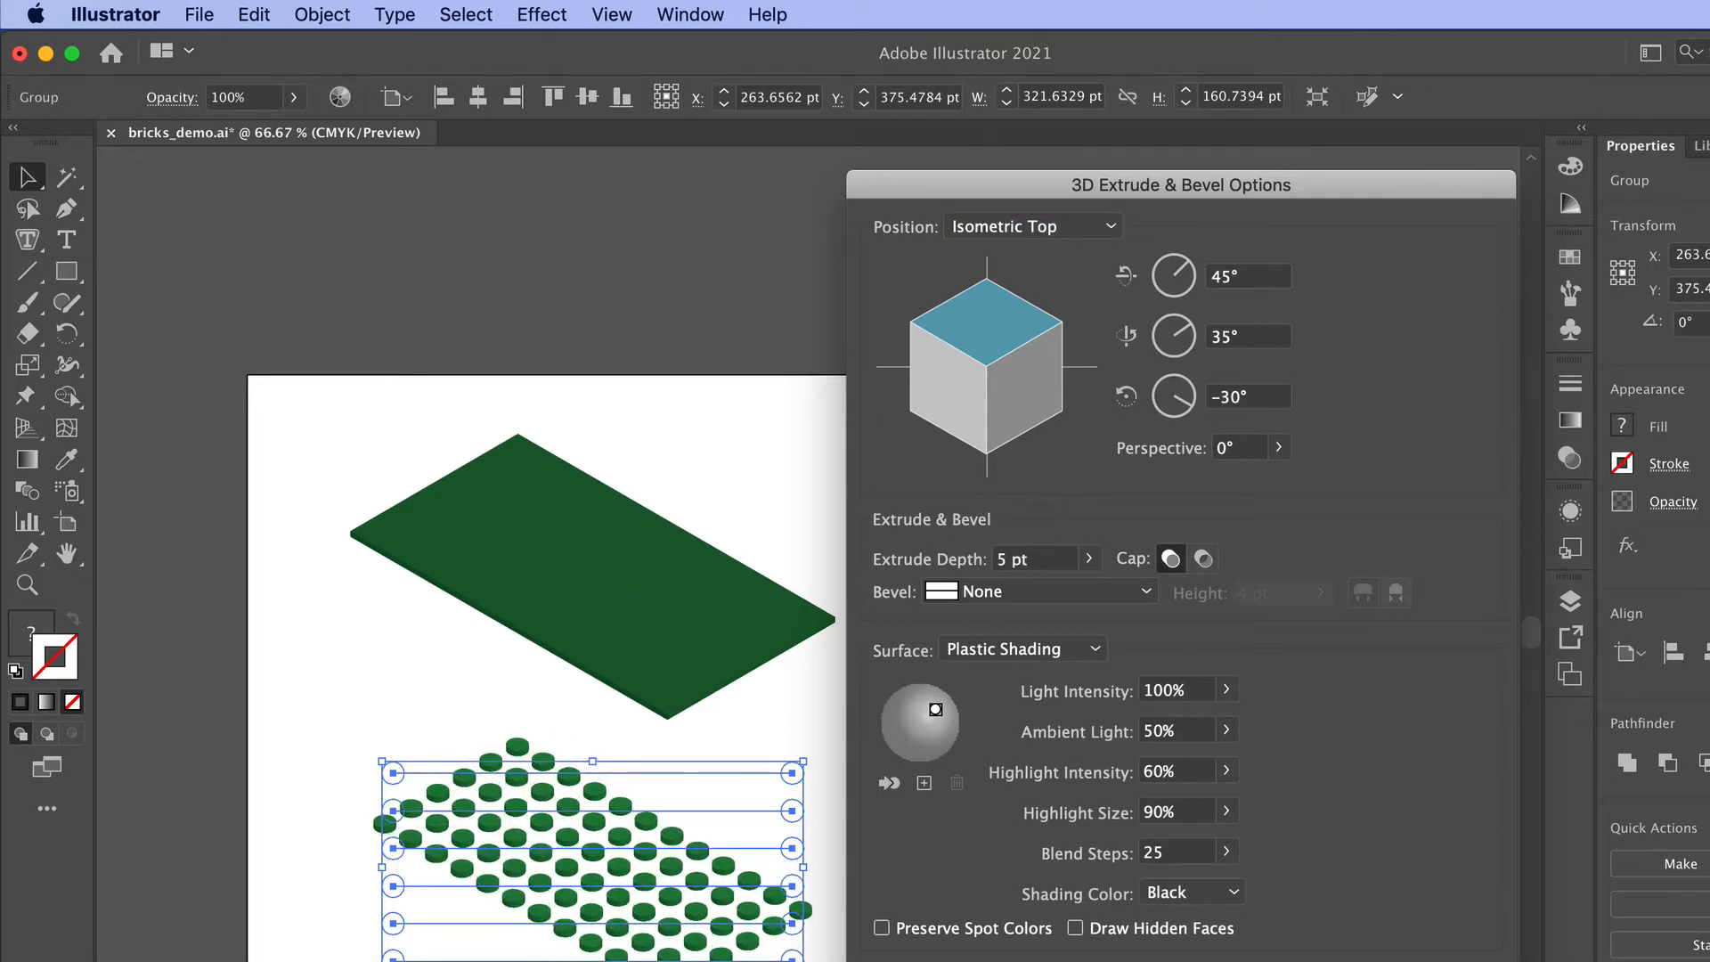
Step: Move the extruded green studs onto the baseplate, deselect them and check their alignment up close
{"action": "key", "text": "super+shift+a"}
{"action": "left_click_drag", "start_coordinate": [686, 947], "coordinate": [680, 666]}
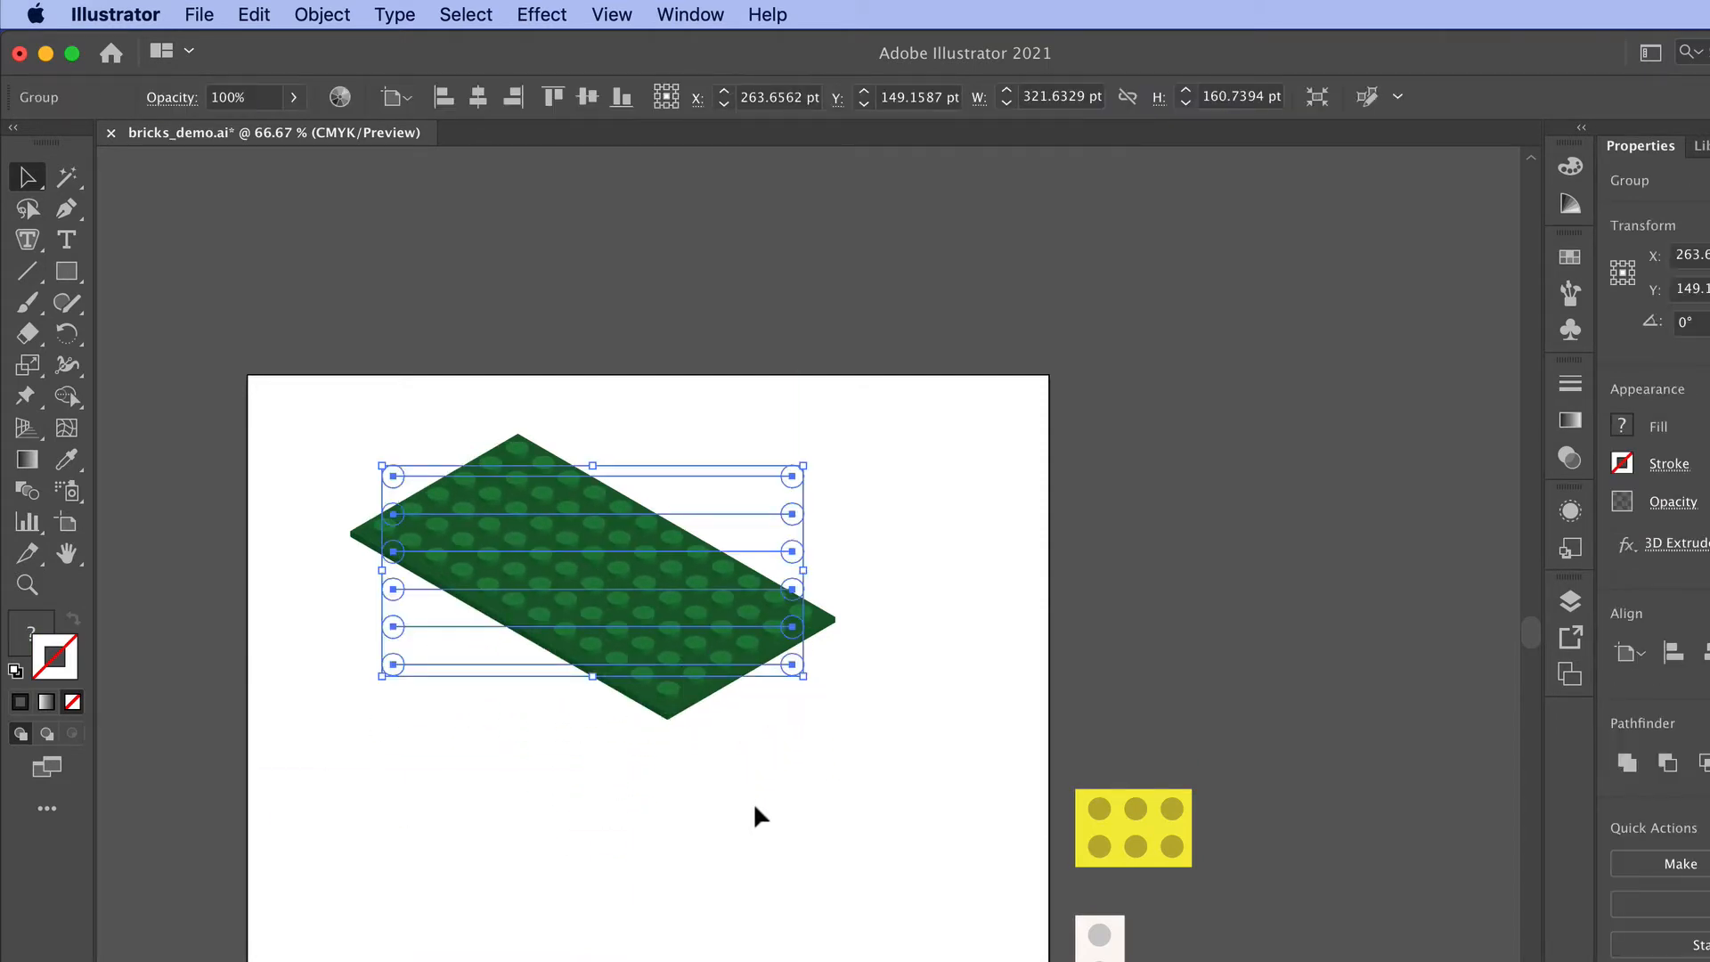
{"action": "key", "text": "super+shift+a"}
{"action": "key", "text": "super+equal"}
{"action": "key", "text": "super+equal"}
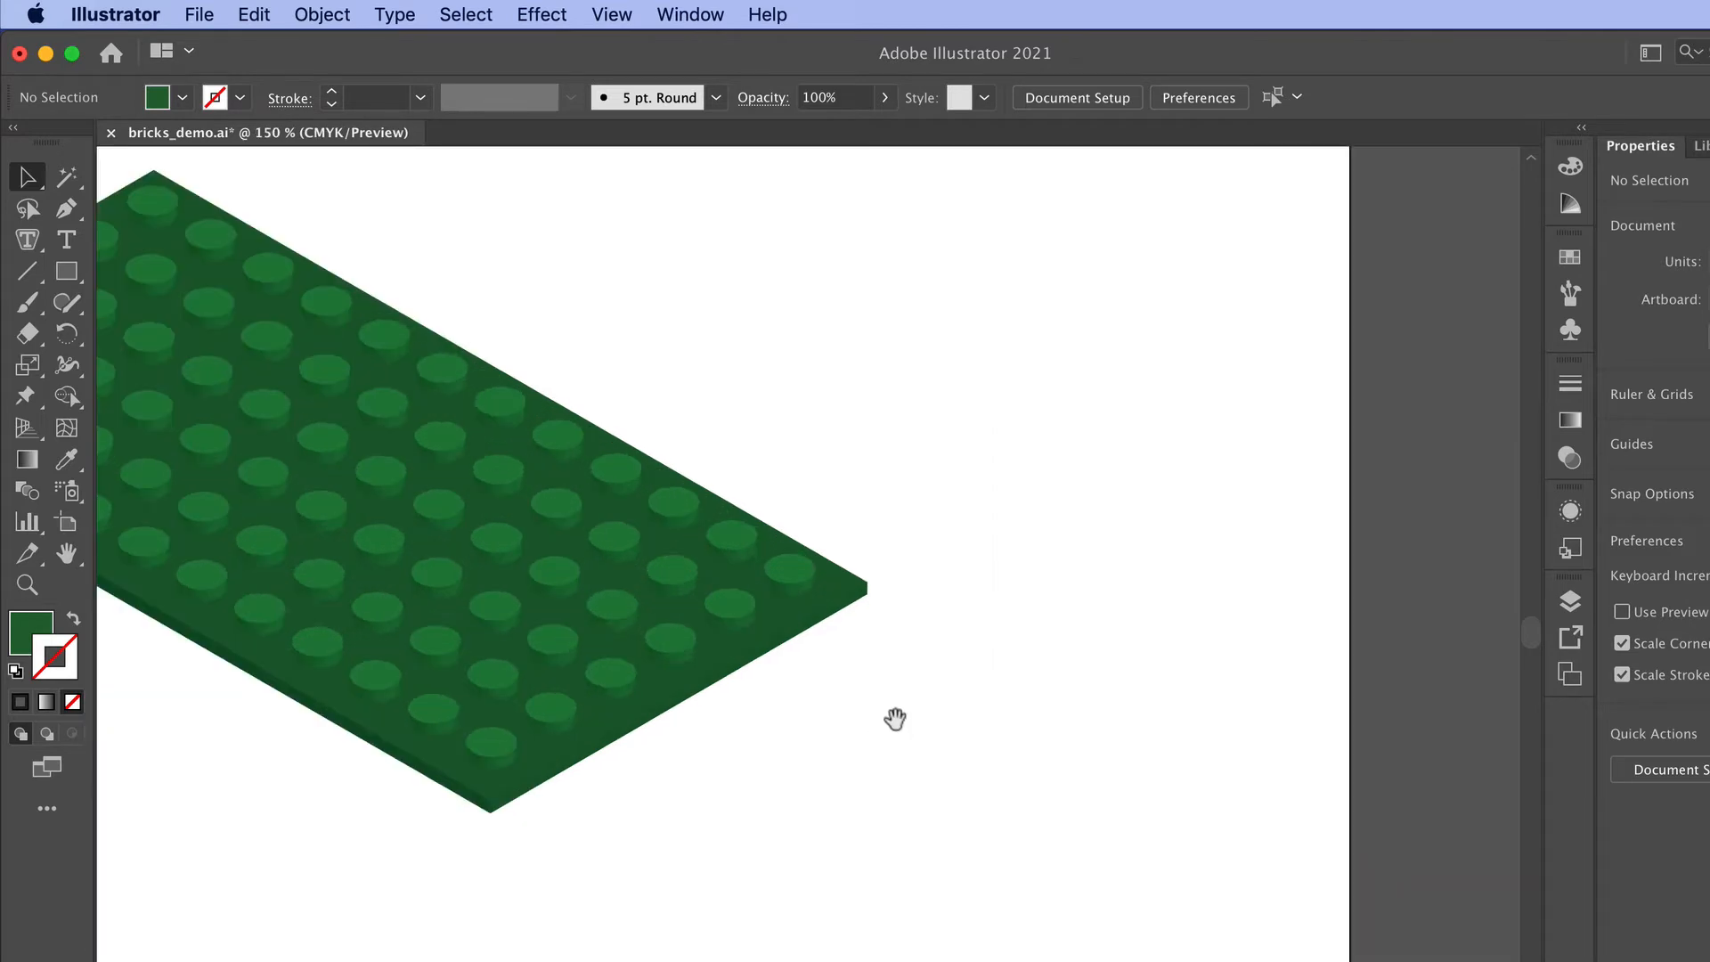
{"action": "left_click_drag", "start_coordinate": [889, 717], "coordinate": [1268, 731]}
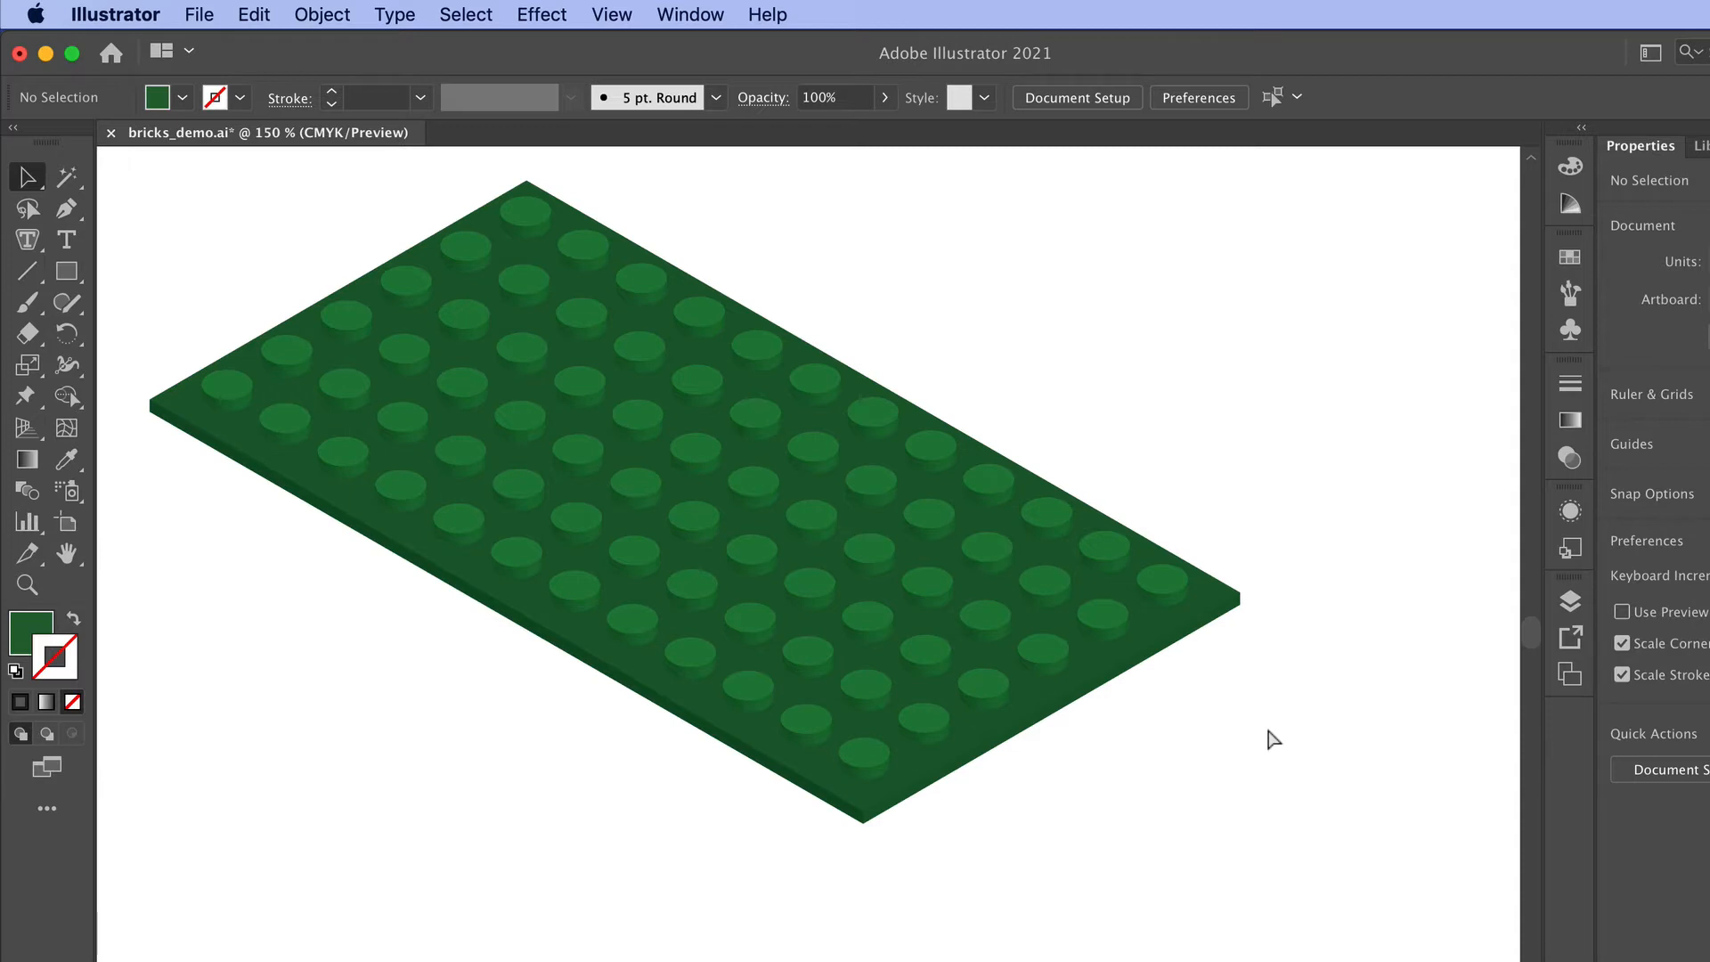
Step: Move the yellow brick onto the artboard below the baseplate, with its rectangle and studs placed side by side
{"action": "key", "text": "super+minus"}
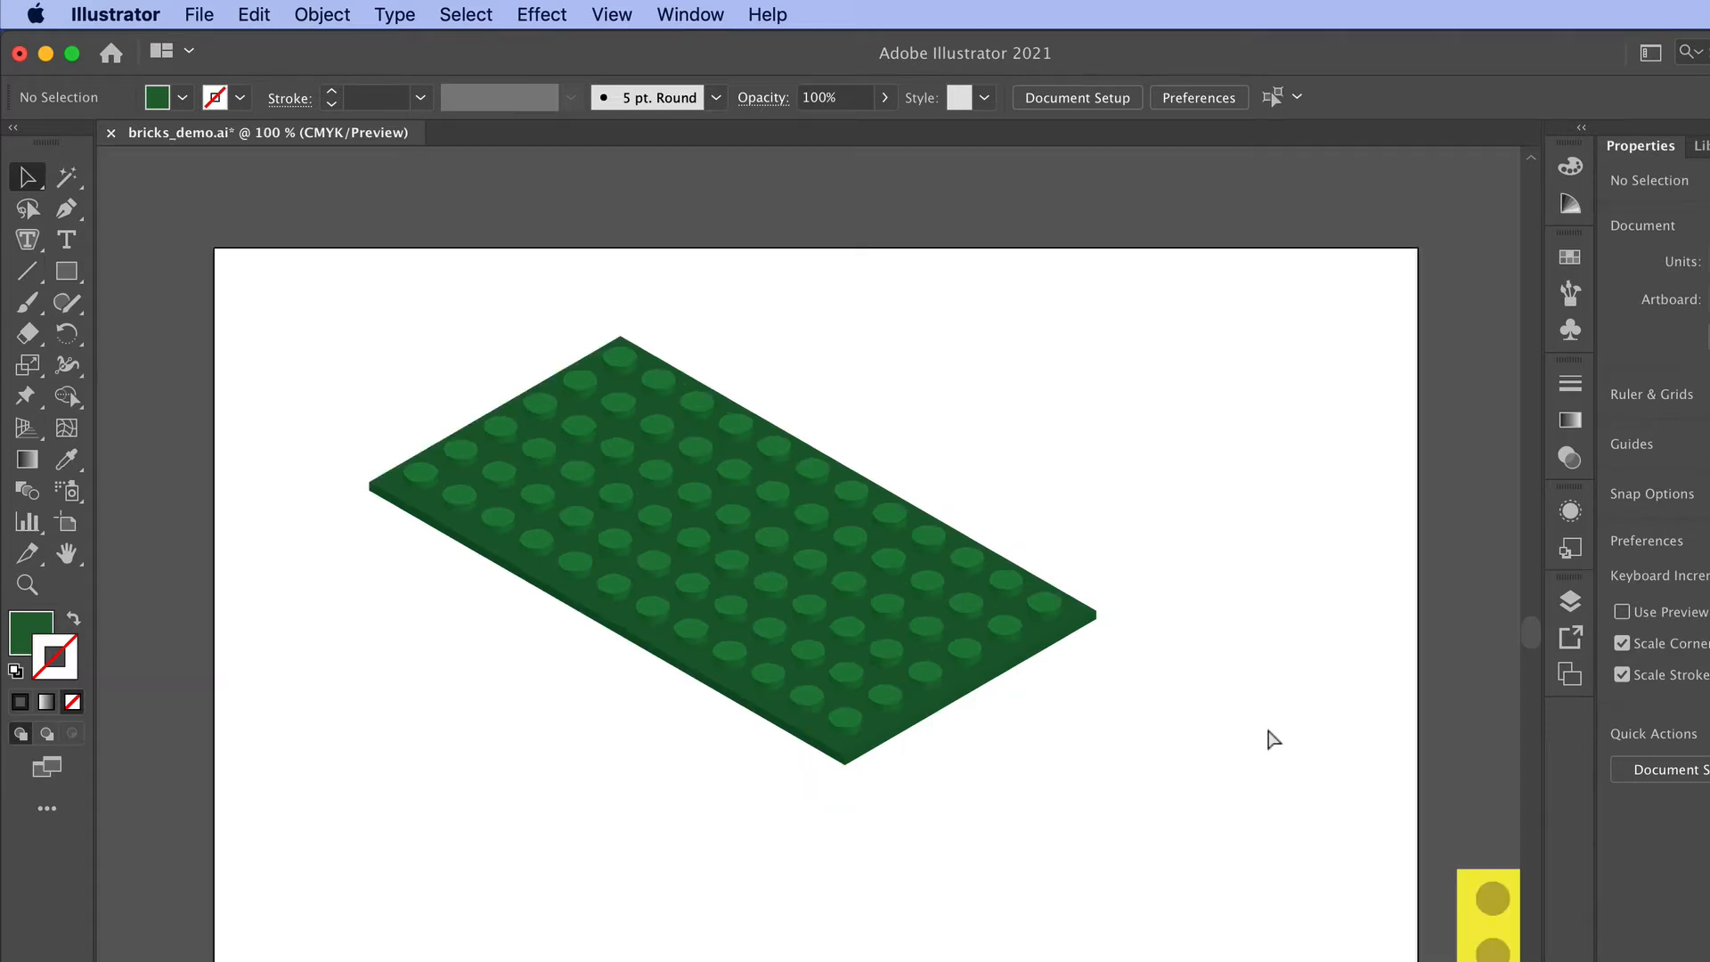
{"action": "key", "text": "super+minus"}
{"action": "left_click_drag", "start_coordinate": [1267, 725], "coordinate": [1146, 651]}
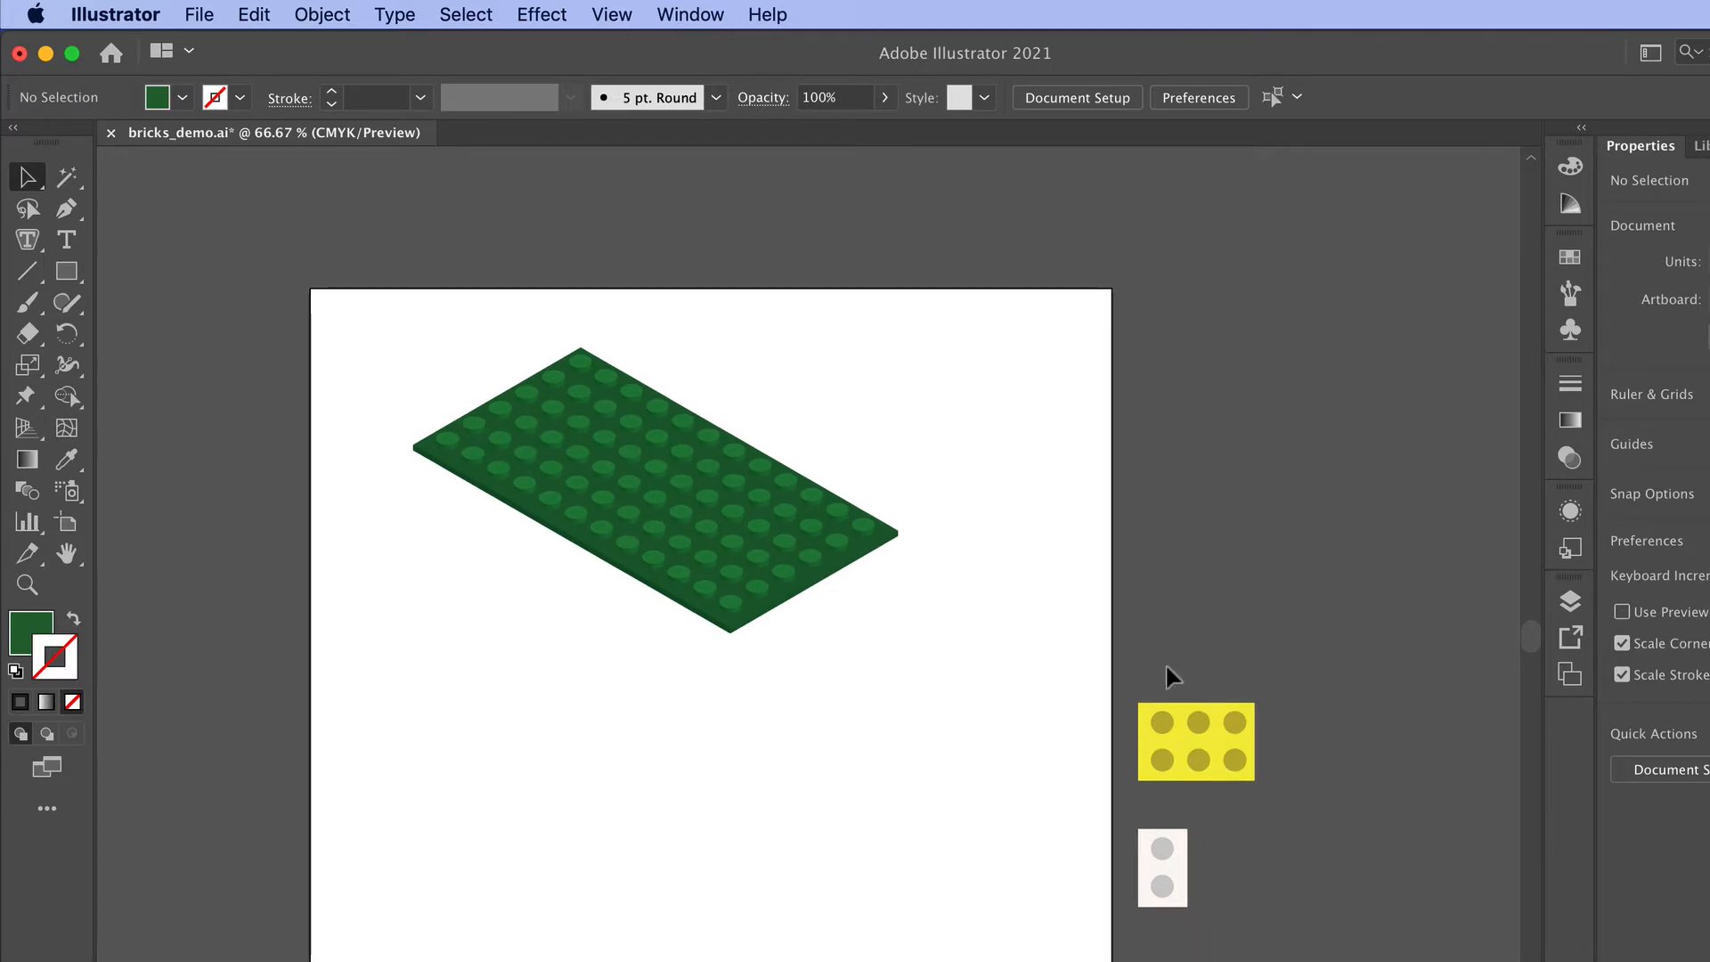
{"action": "left_click_drag", "start_coordinate": [1239, 753], "coordinate": [782, 745]}
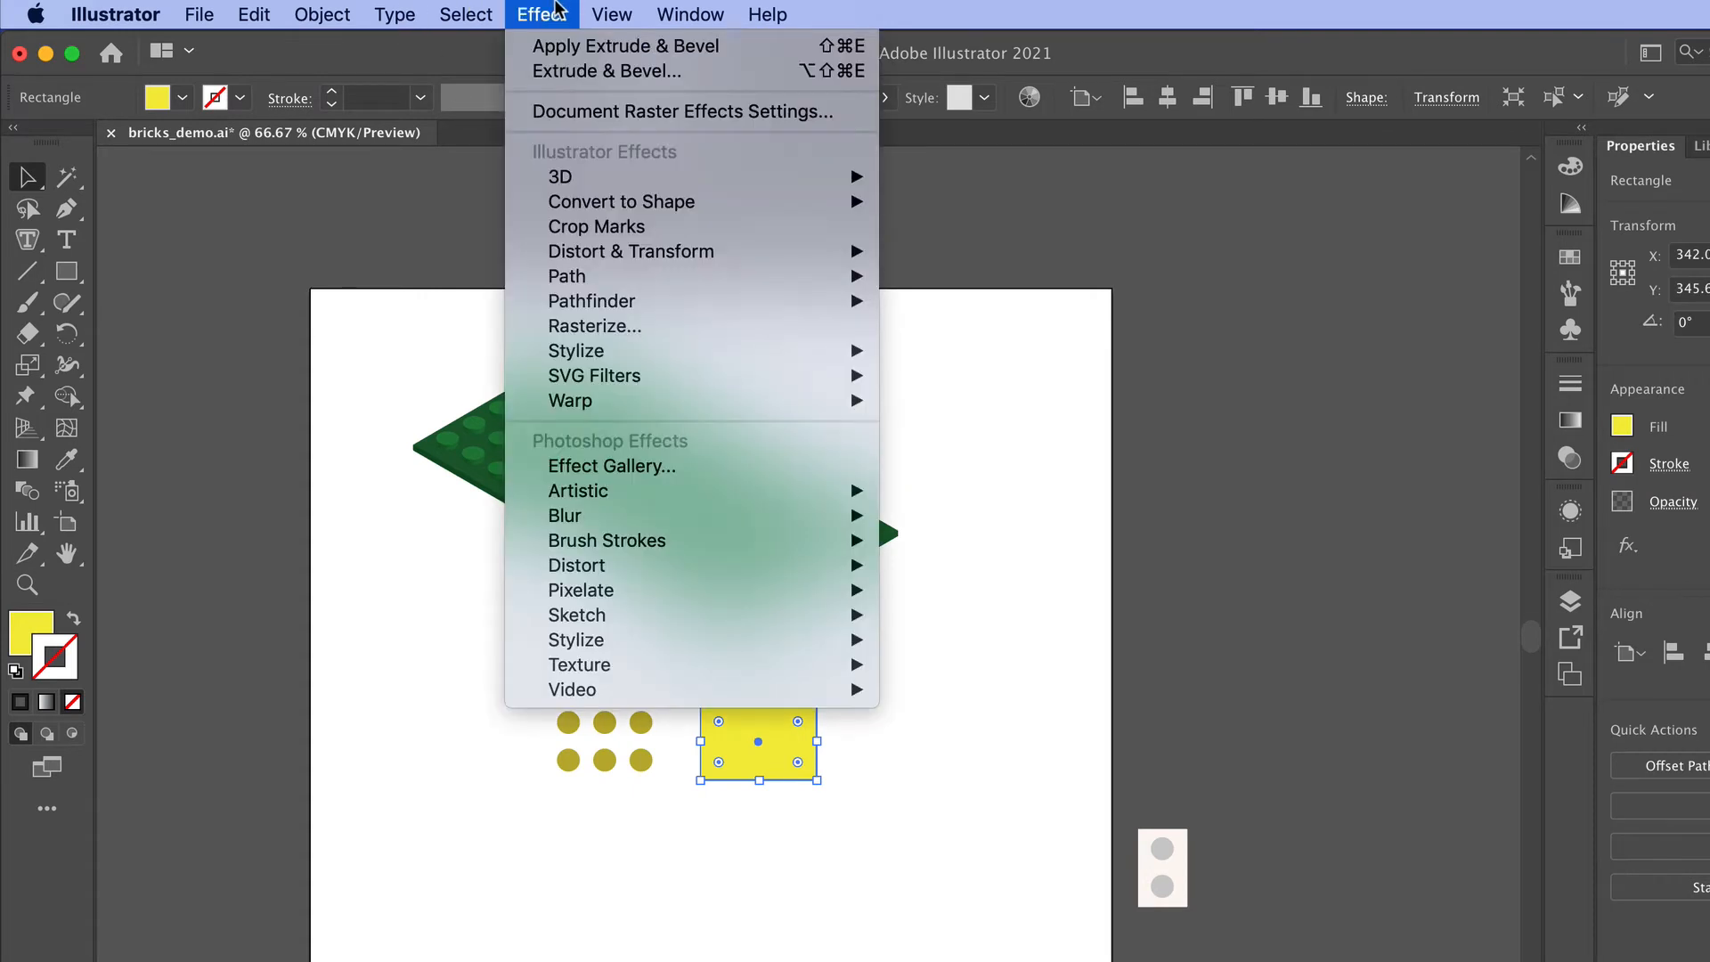
Step: Apply the 3D Extrude & Bevel effect to the yellow rectangle with the Isometric Top position
{"action": "left_click", "coordinate": [541, 14]}
{"action": "mouse_move", "coordinate": [563, 175]}
{"action": "left_click", "coordinate": [1033, 181]}
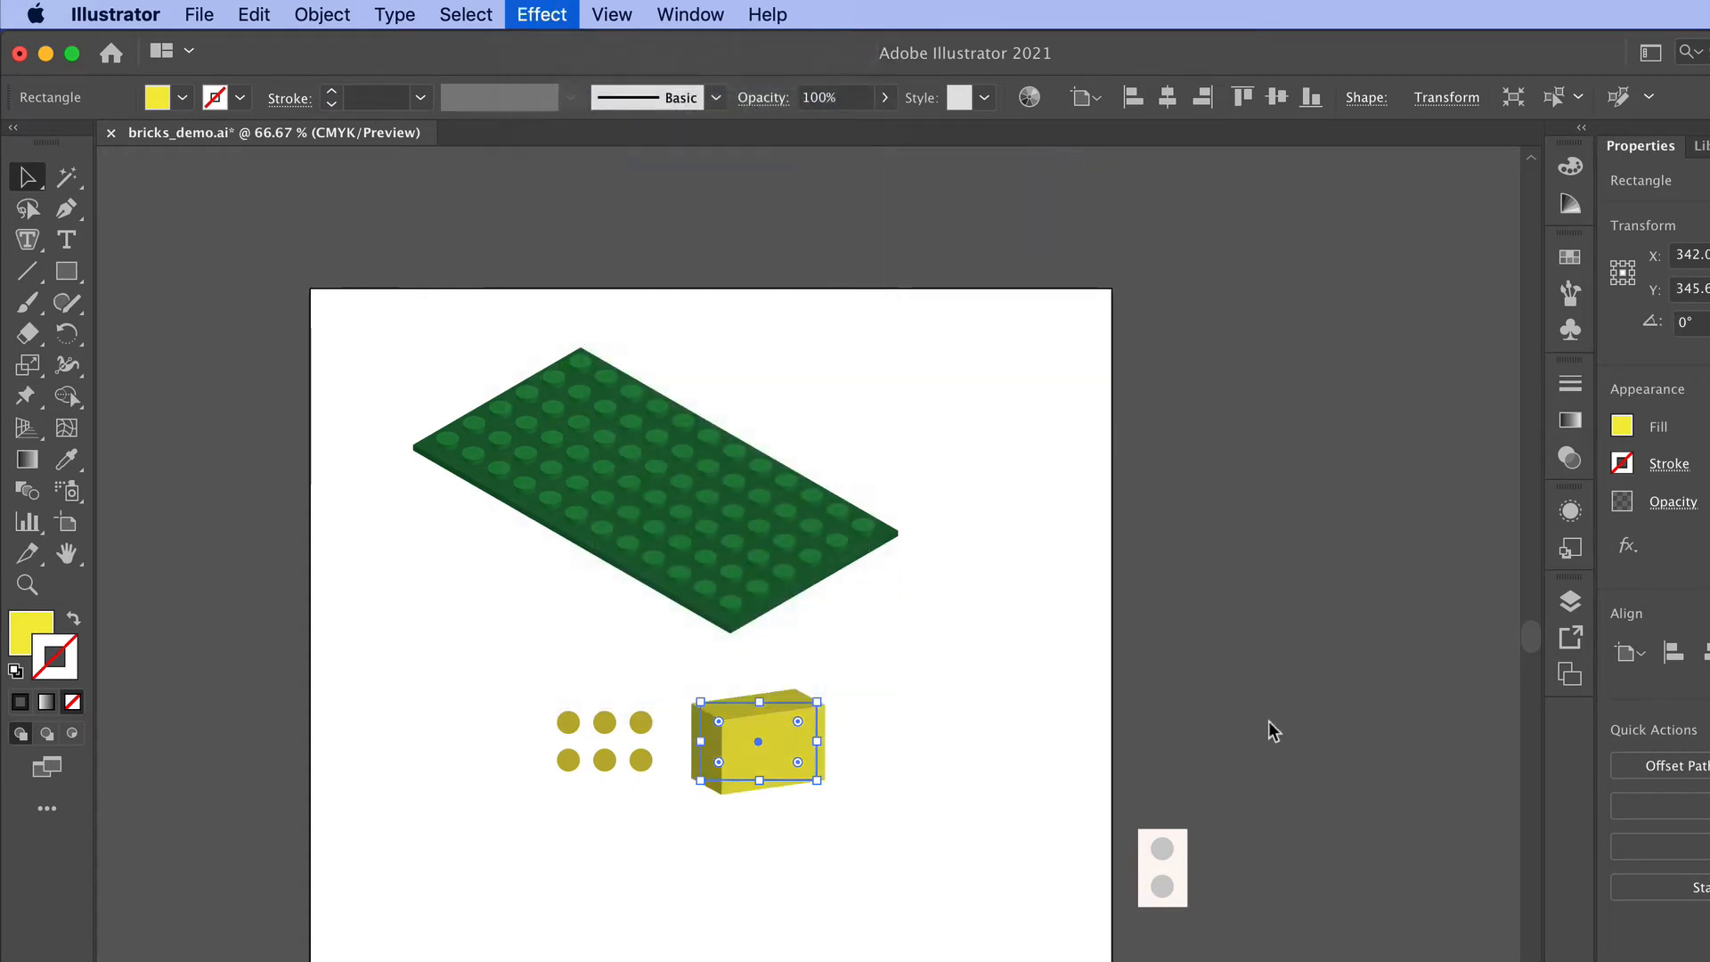
{"action": "left_click", "coordinate": [1041, 229]}
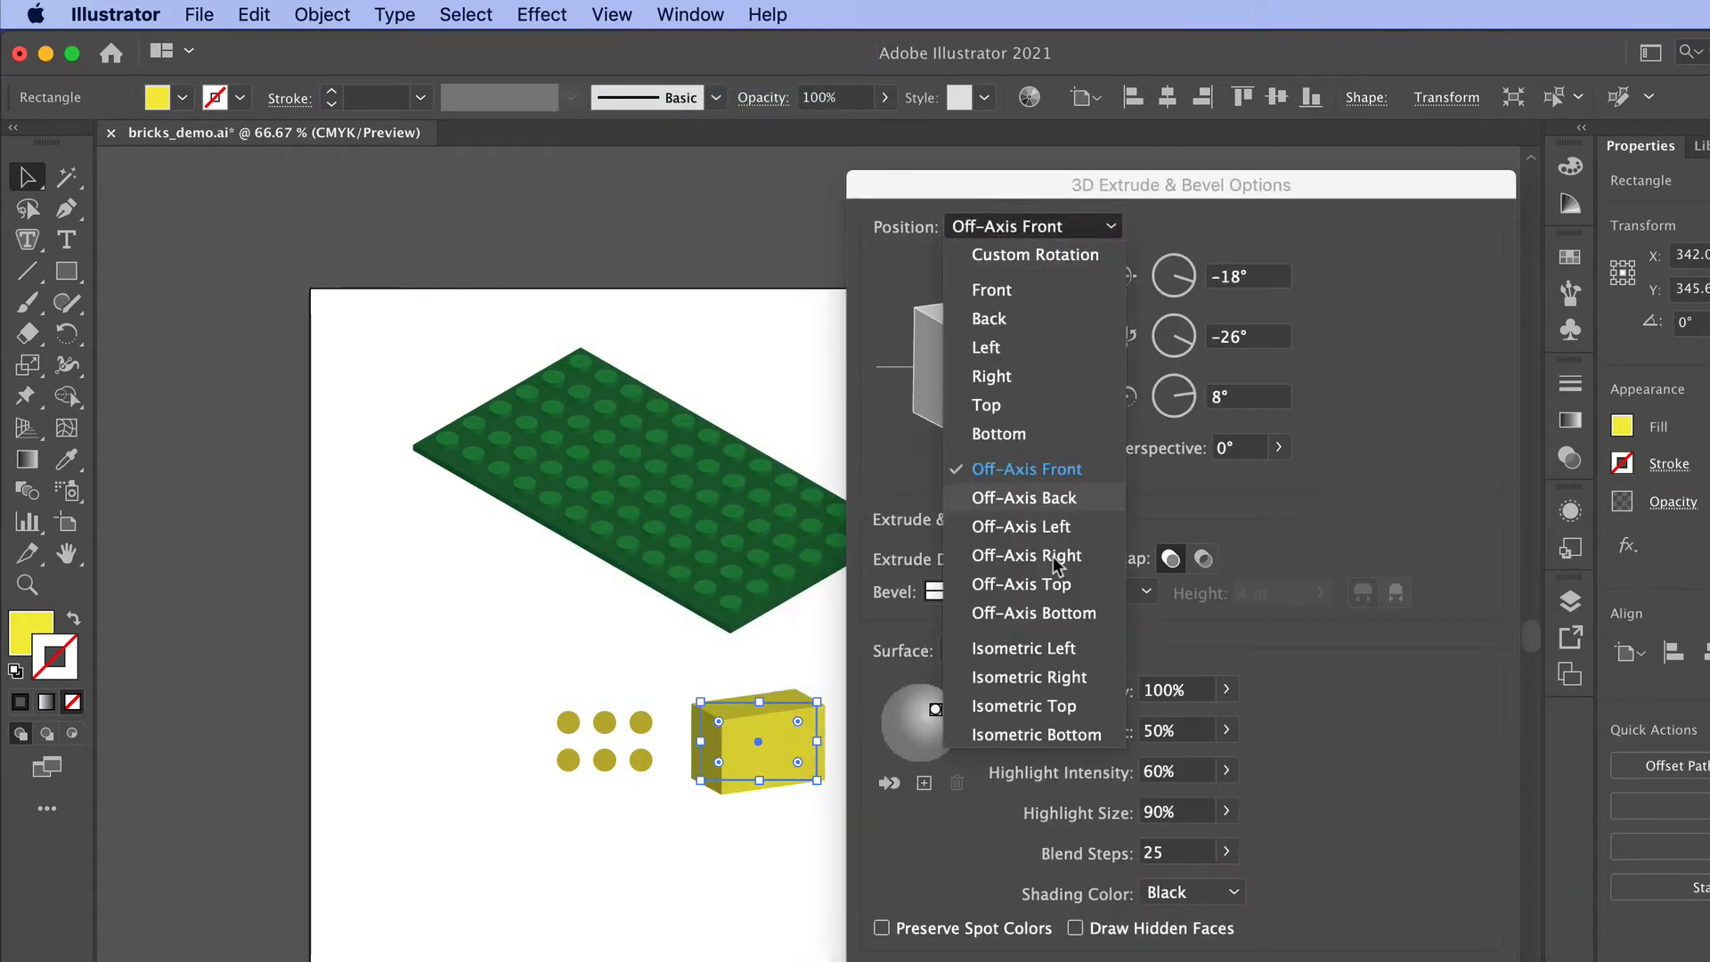
{"action": "left_click", "coordinate": [1078, 706]}
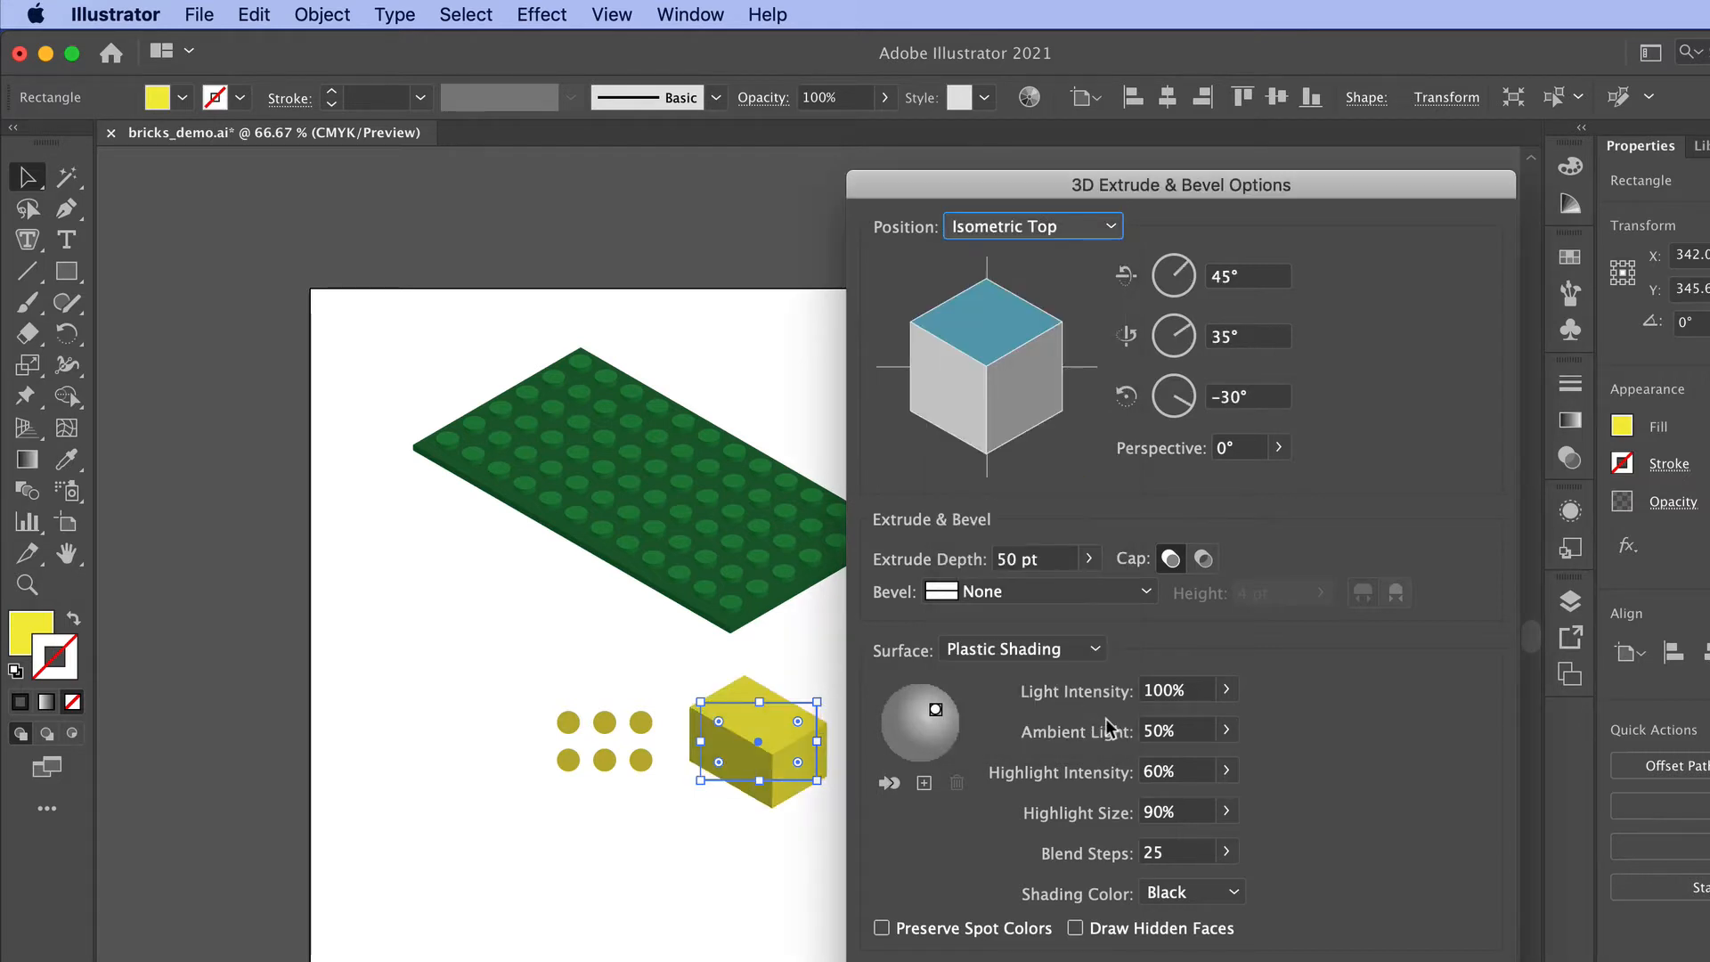
Step: Try extrude depths of 10 pt, 5 pt and 20 pt on the yellow rectangle
{"action": "left_click", "coordinate": [1056, 560]}
{"action": "type", "text": "10"}
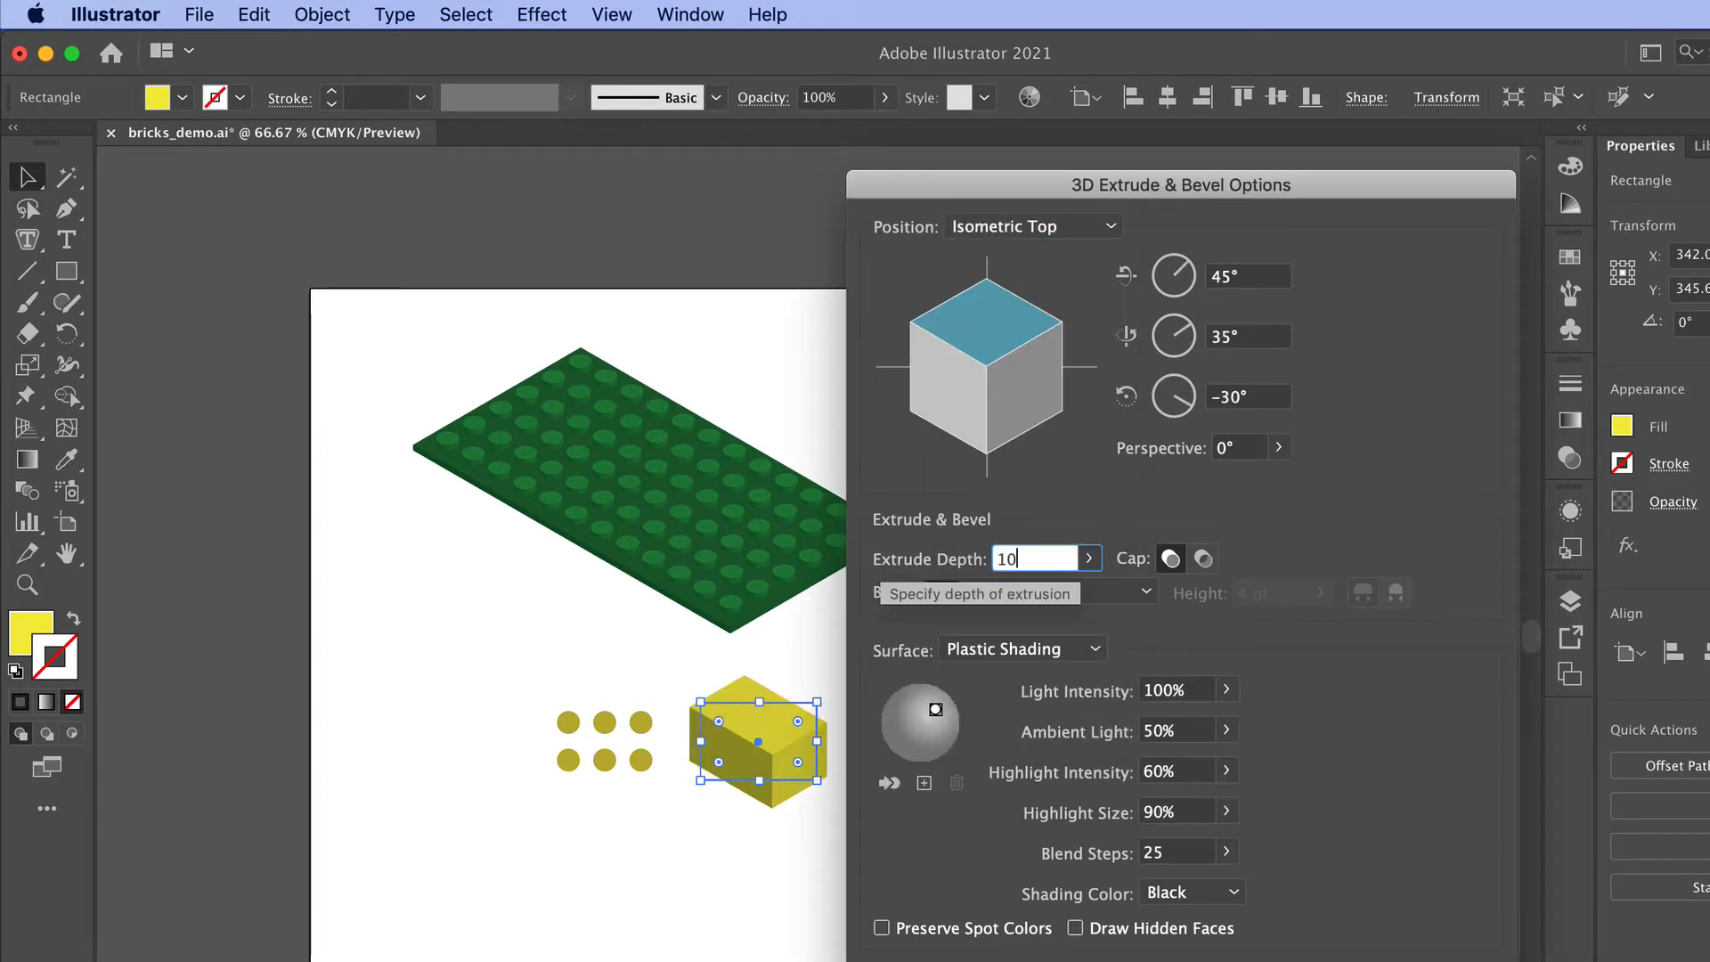
{"action": "key", "text": "Tab"}
{"action": "left_click", "coordinate": [931, 554]}
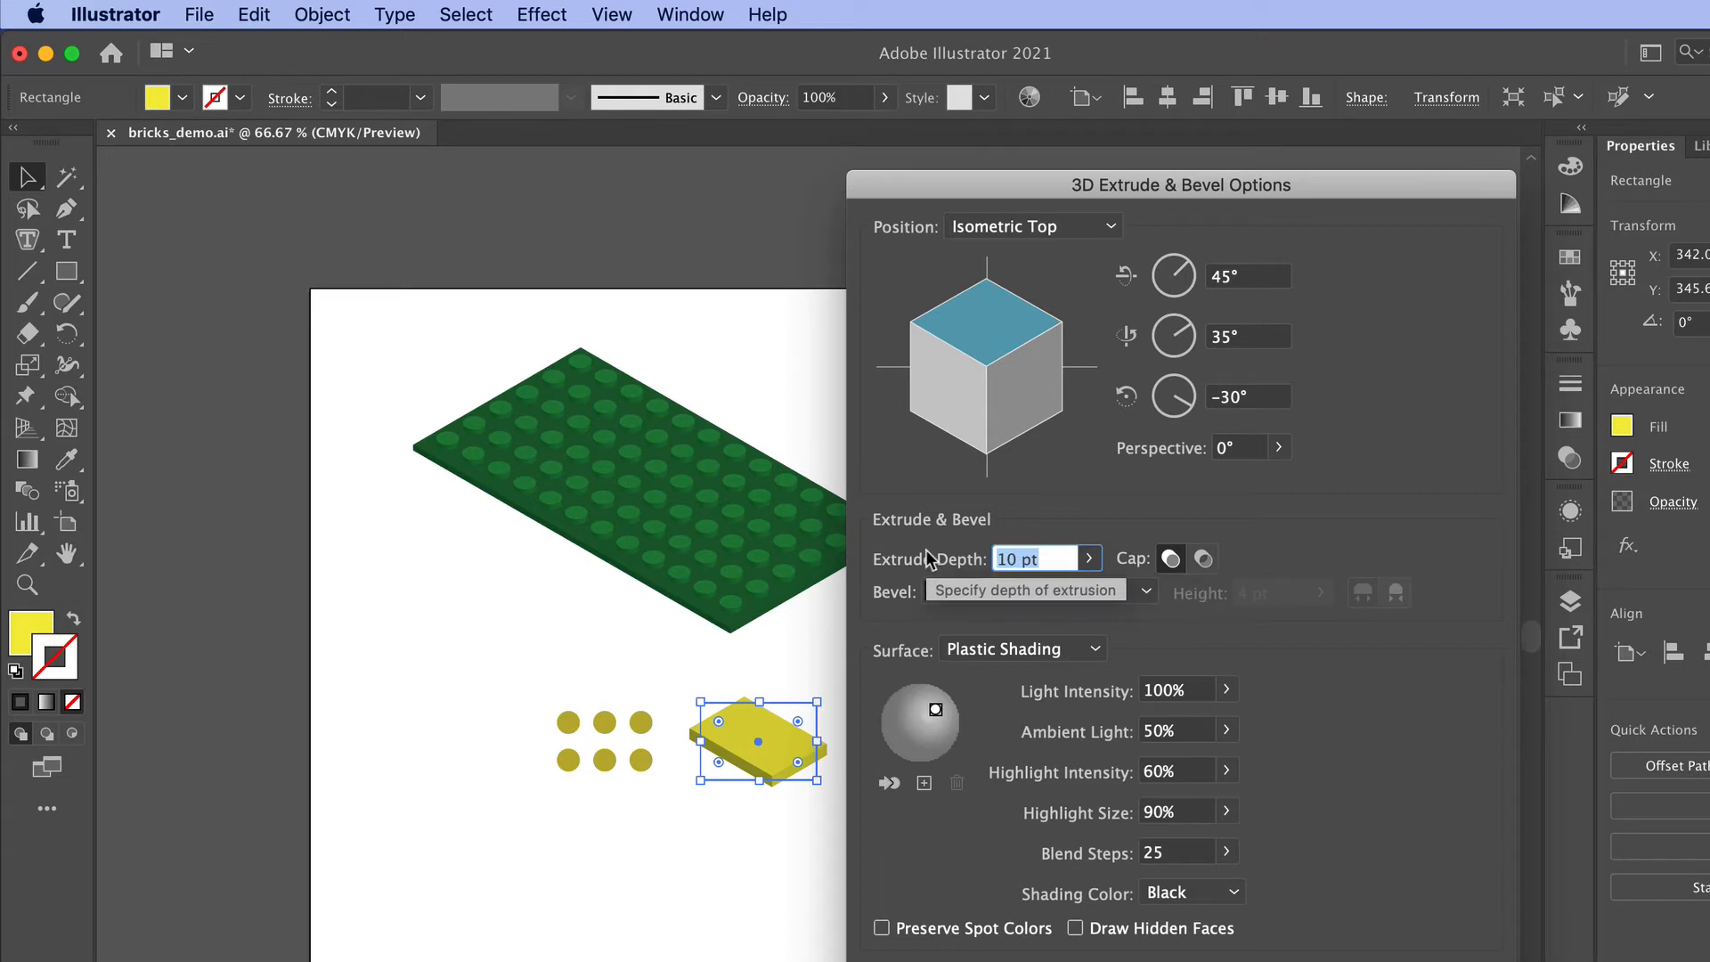
{"action": "type", "text": "5"}
{"action": "key", "text": "Tab"}
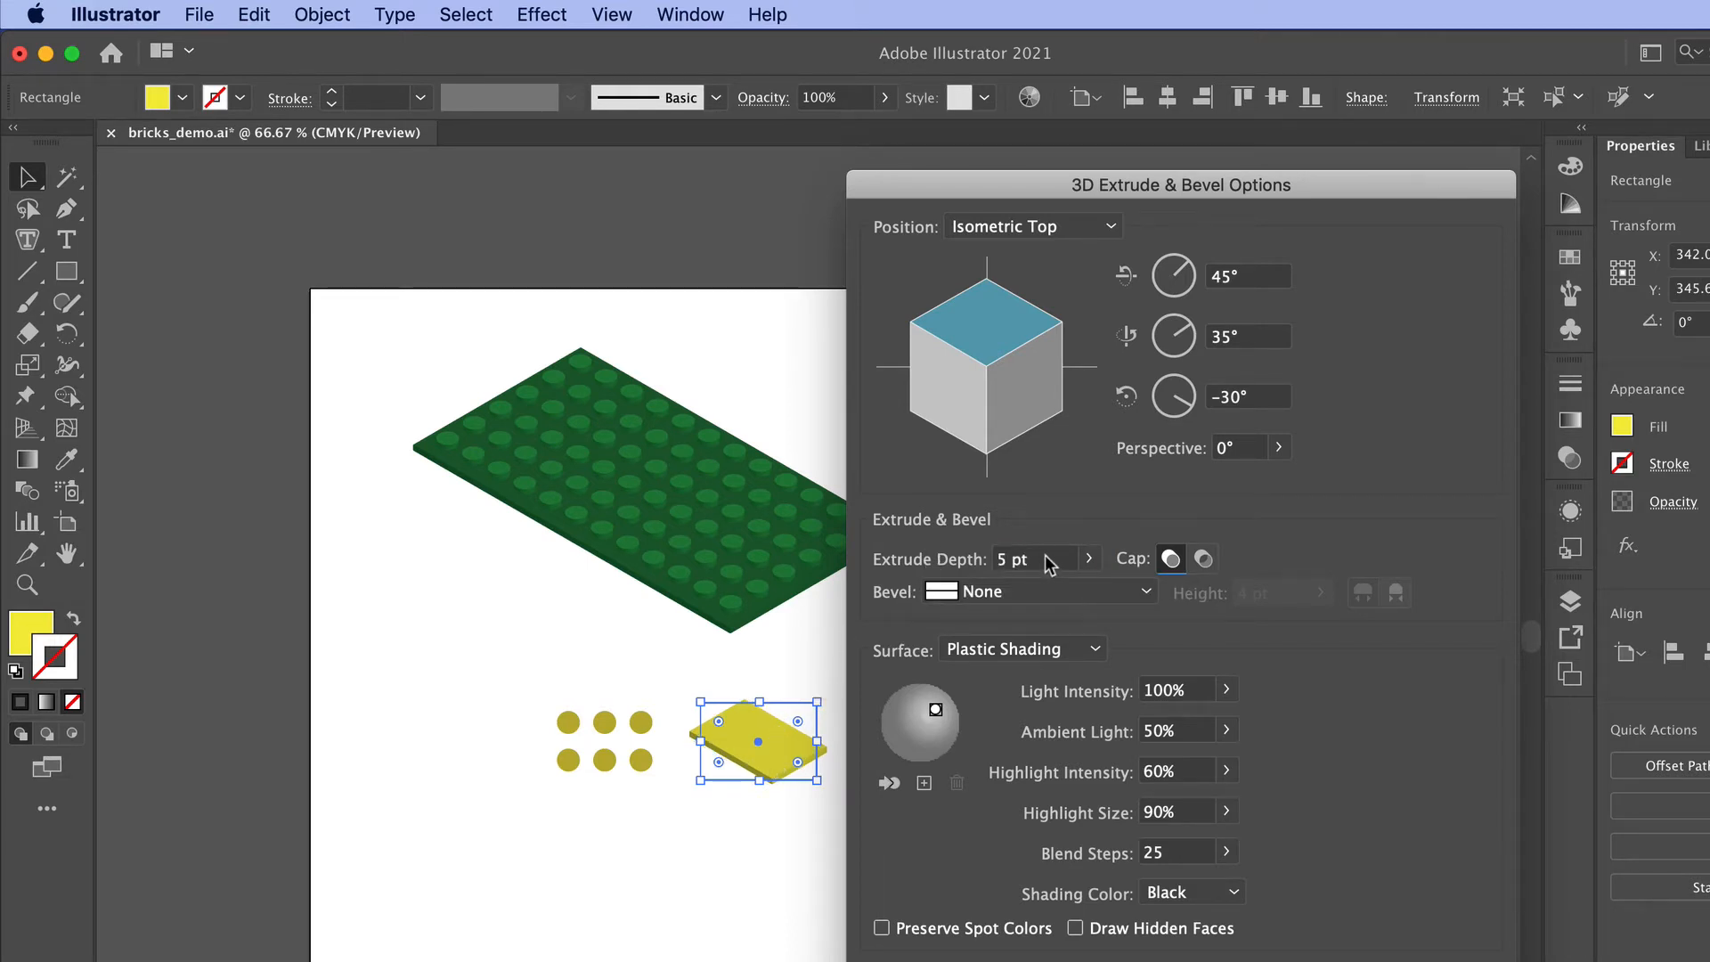
{"action": "left_click", "coordinate": [933, 554]}
{"action": "type", "text": "20"}
{"action": "key", "text": "Tab"}
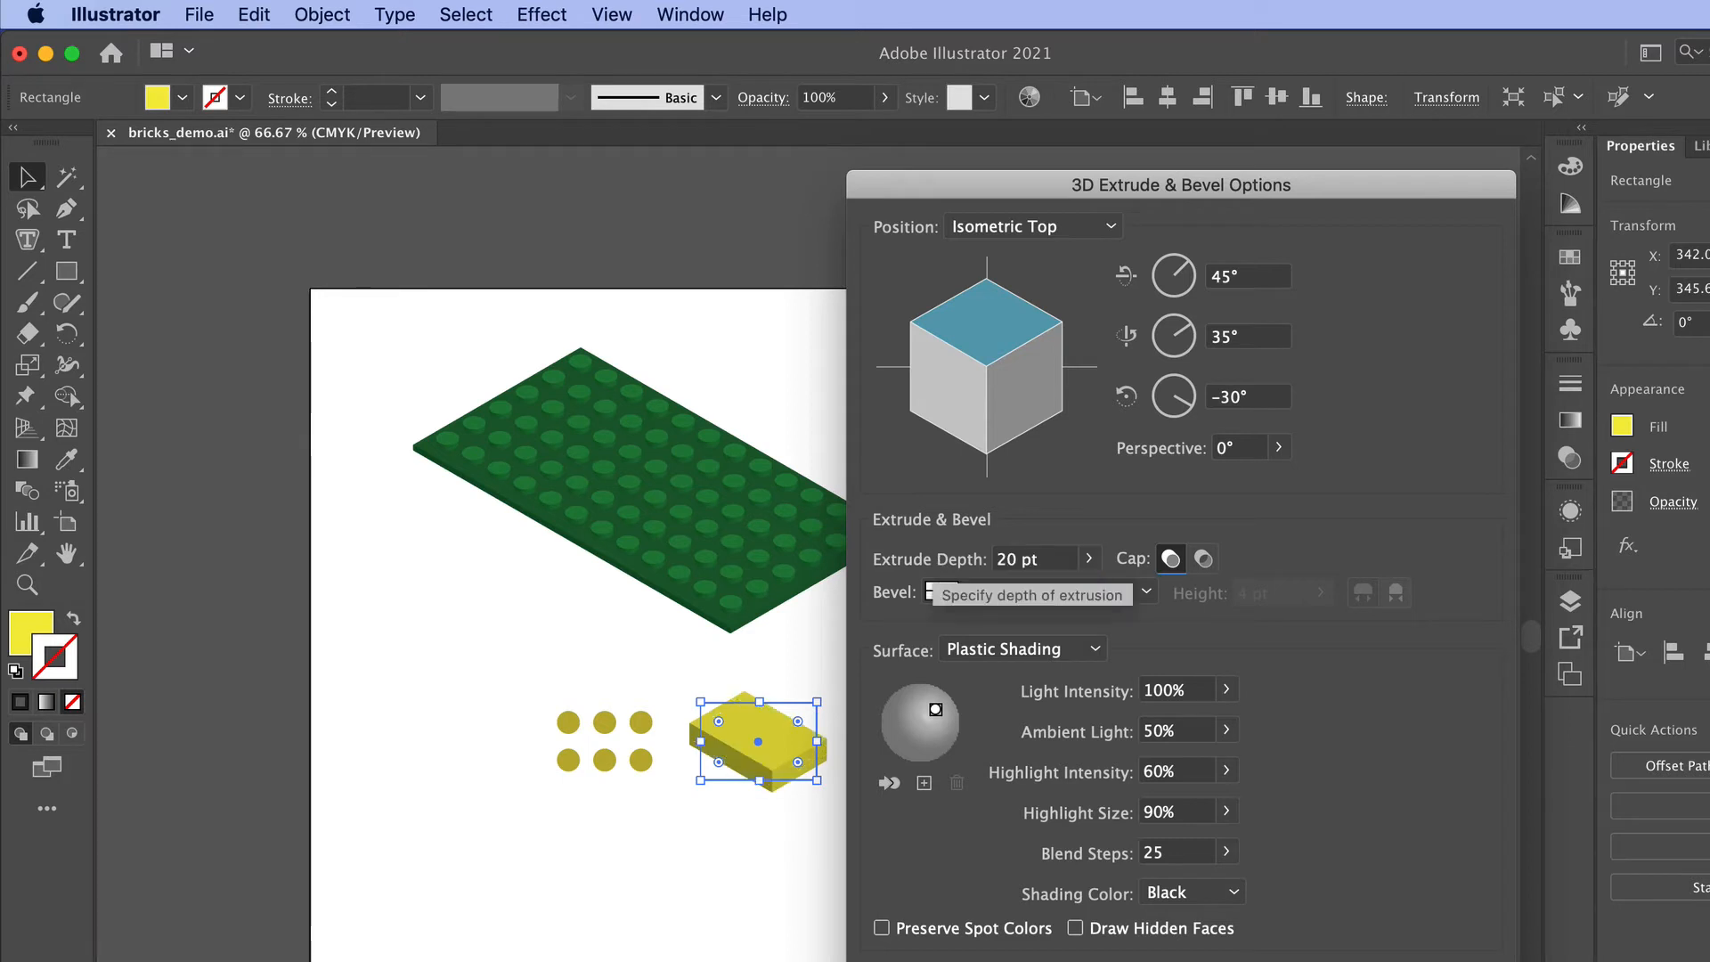
Step: Set the yellow rectangle's extrude depth to 40 pt, accept the effect and deselect the brick
{"action": "left_click", "coordinate": [953, 559]}
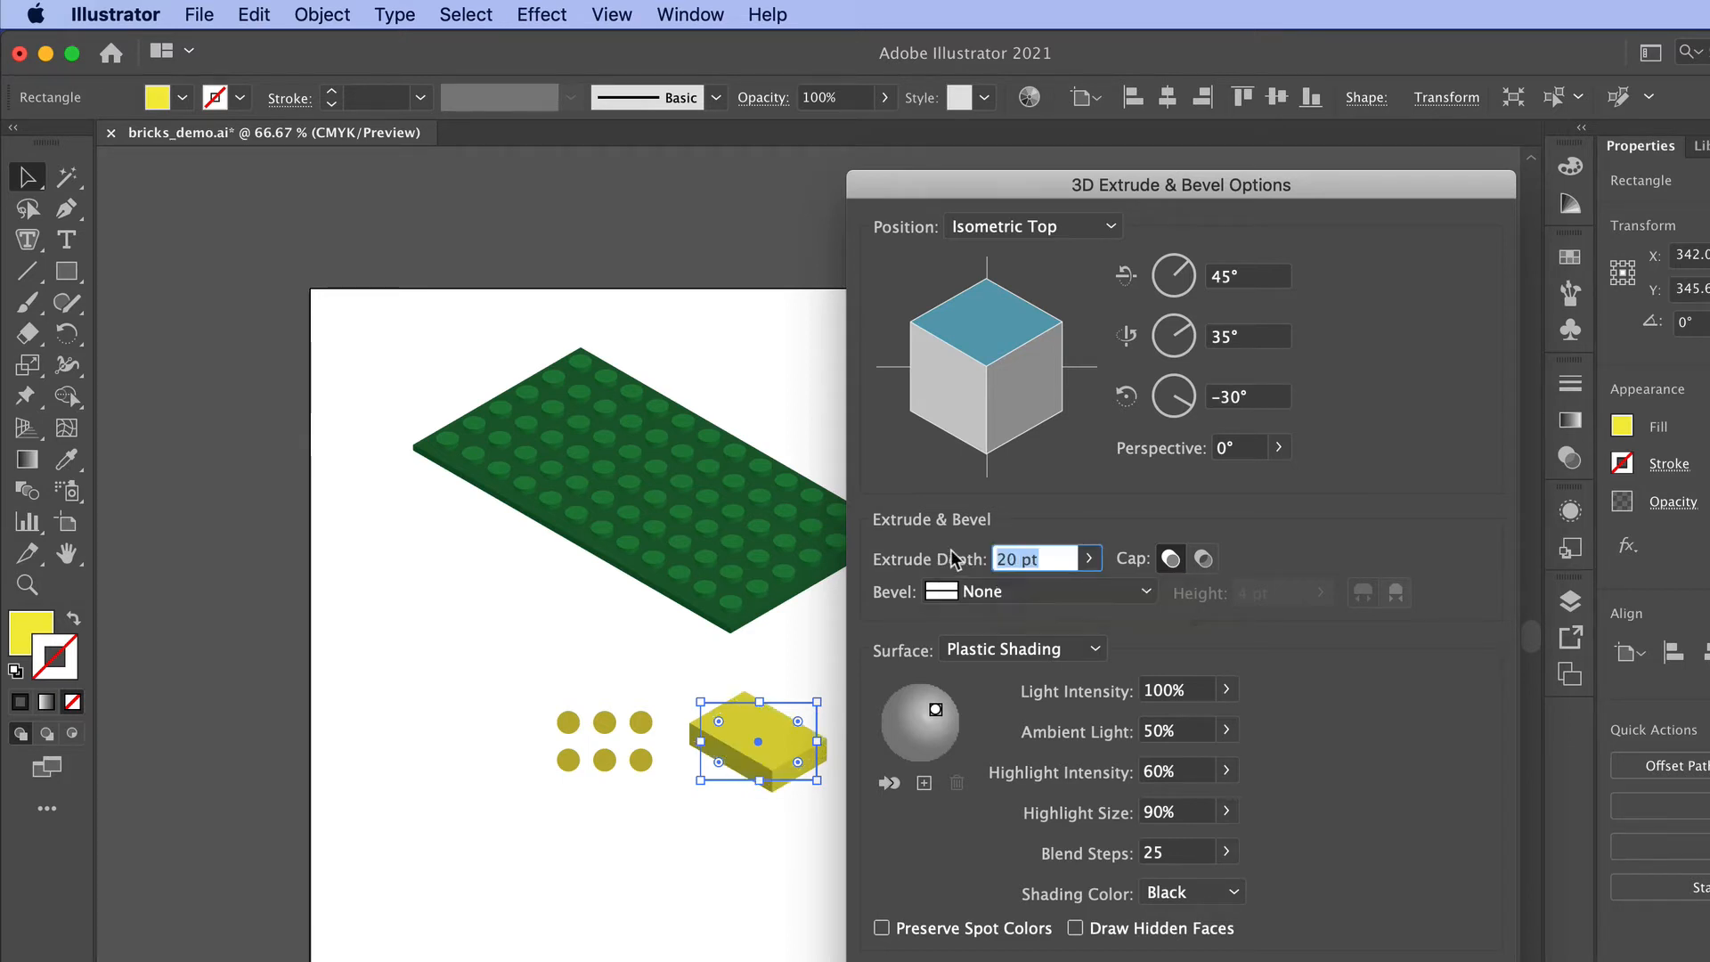
{"action": "type", "text": "40"}
{"action": "key", "text": "Tab"}
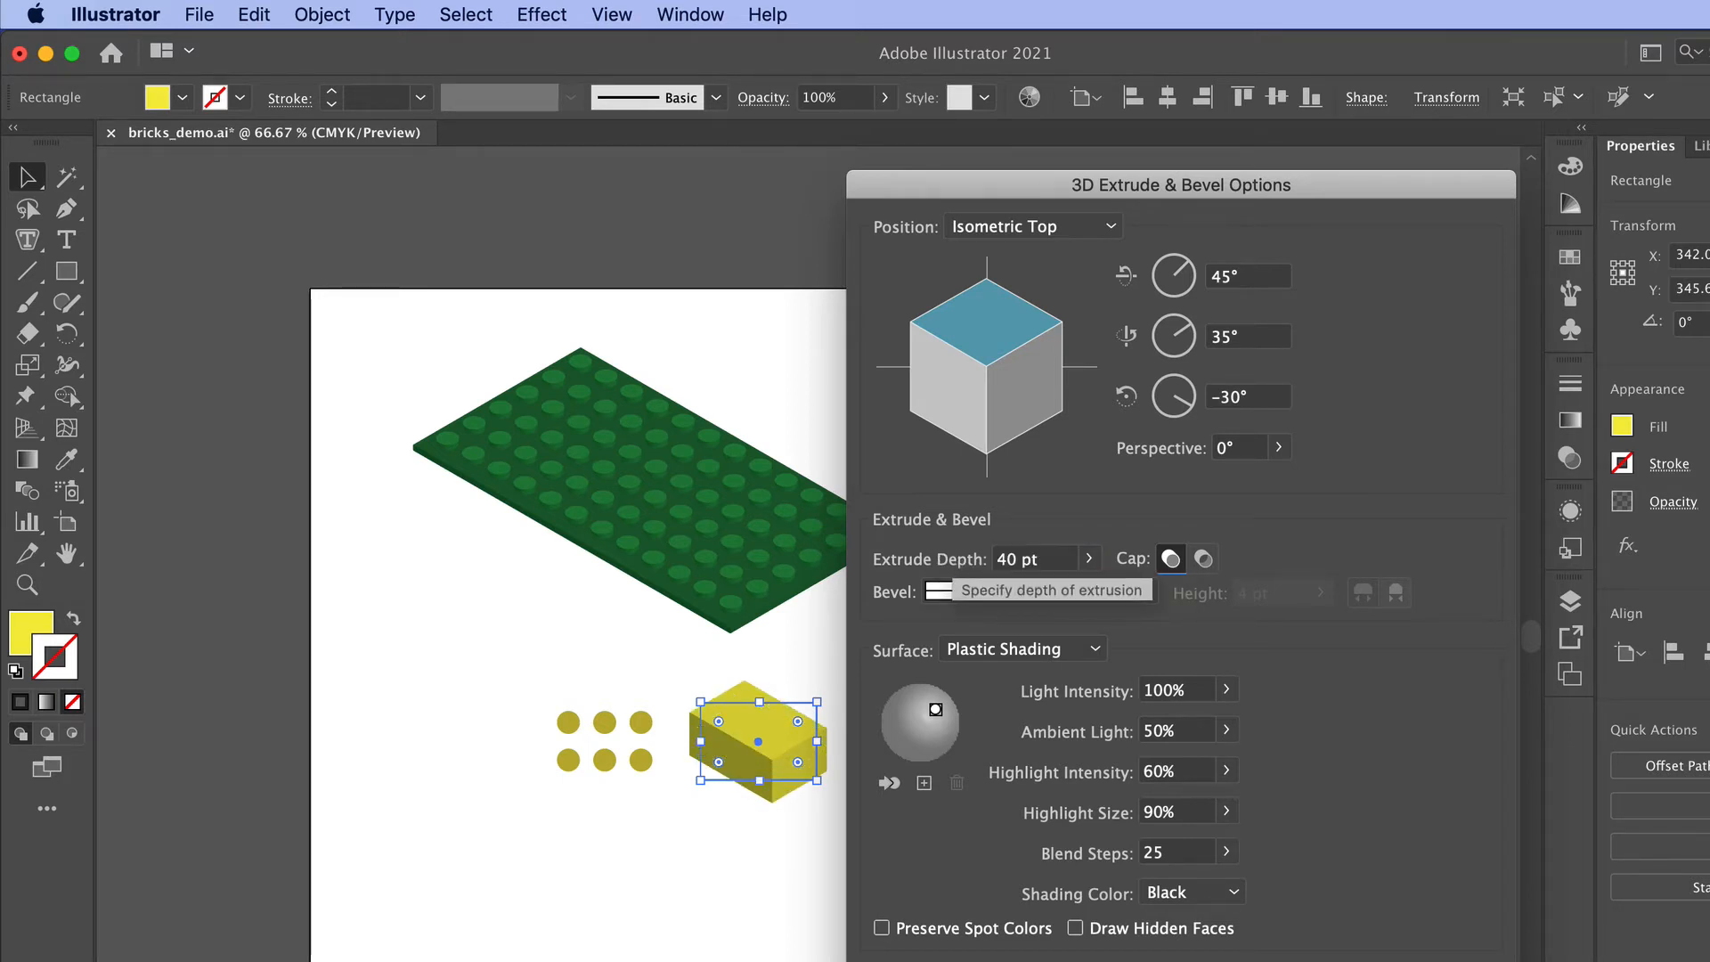
{"action": "key", "text": "Return"}
{"action": "left_click", "coordinate": [1037, 827]}
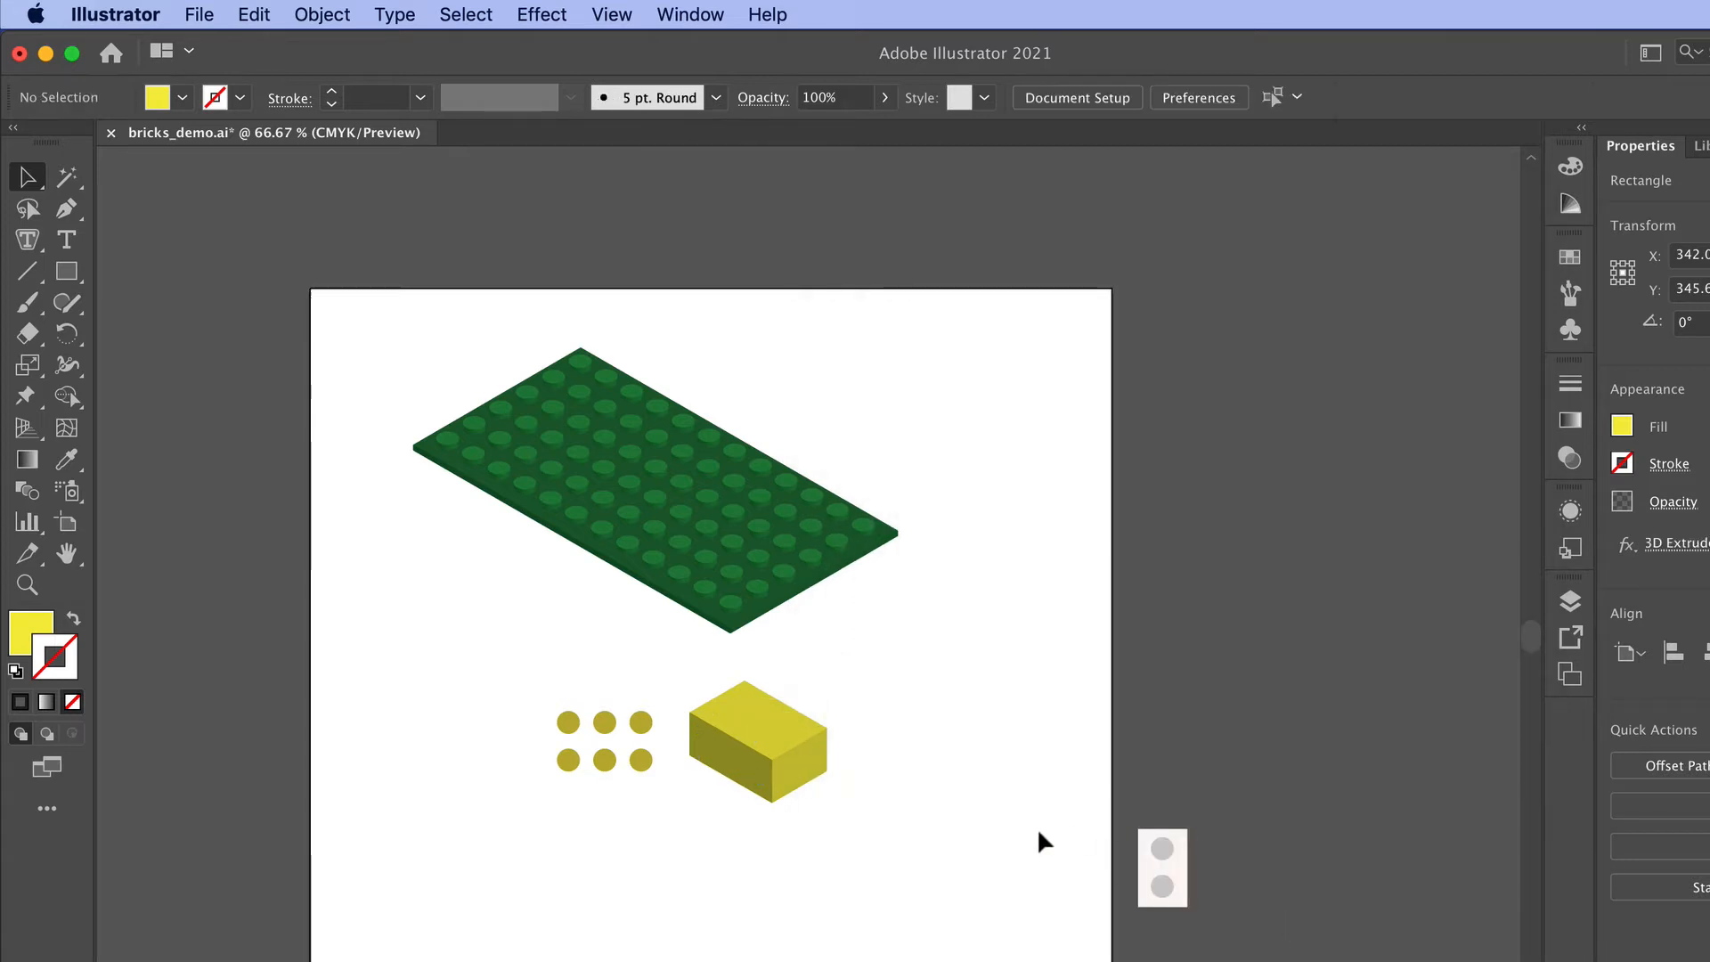
Step: Move the extruded yellow brick onto the front corner of the green baseplate, align it with the edges and deselect it
{"action": "left_click_drag", "start_coordinate": [780, 788], "coordinate": [730, 575]}
{"action": "left_click", "coordinate": [819, 739]}
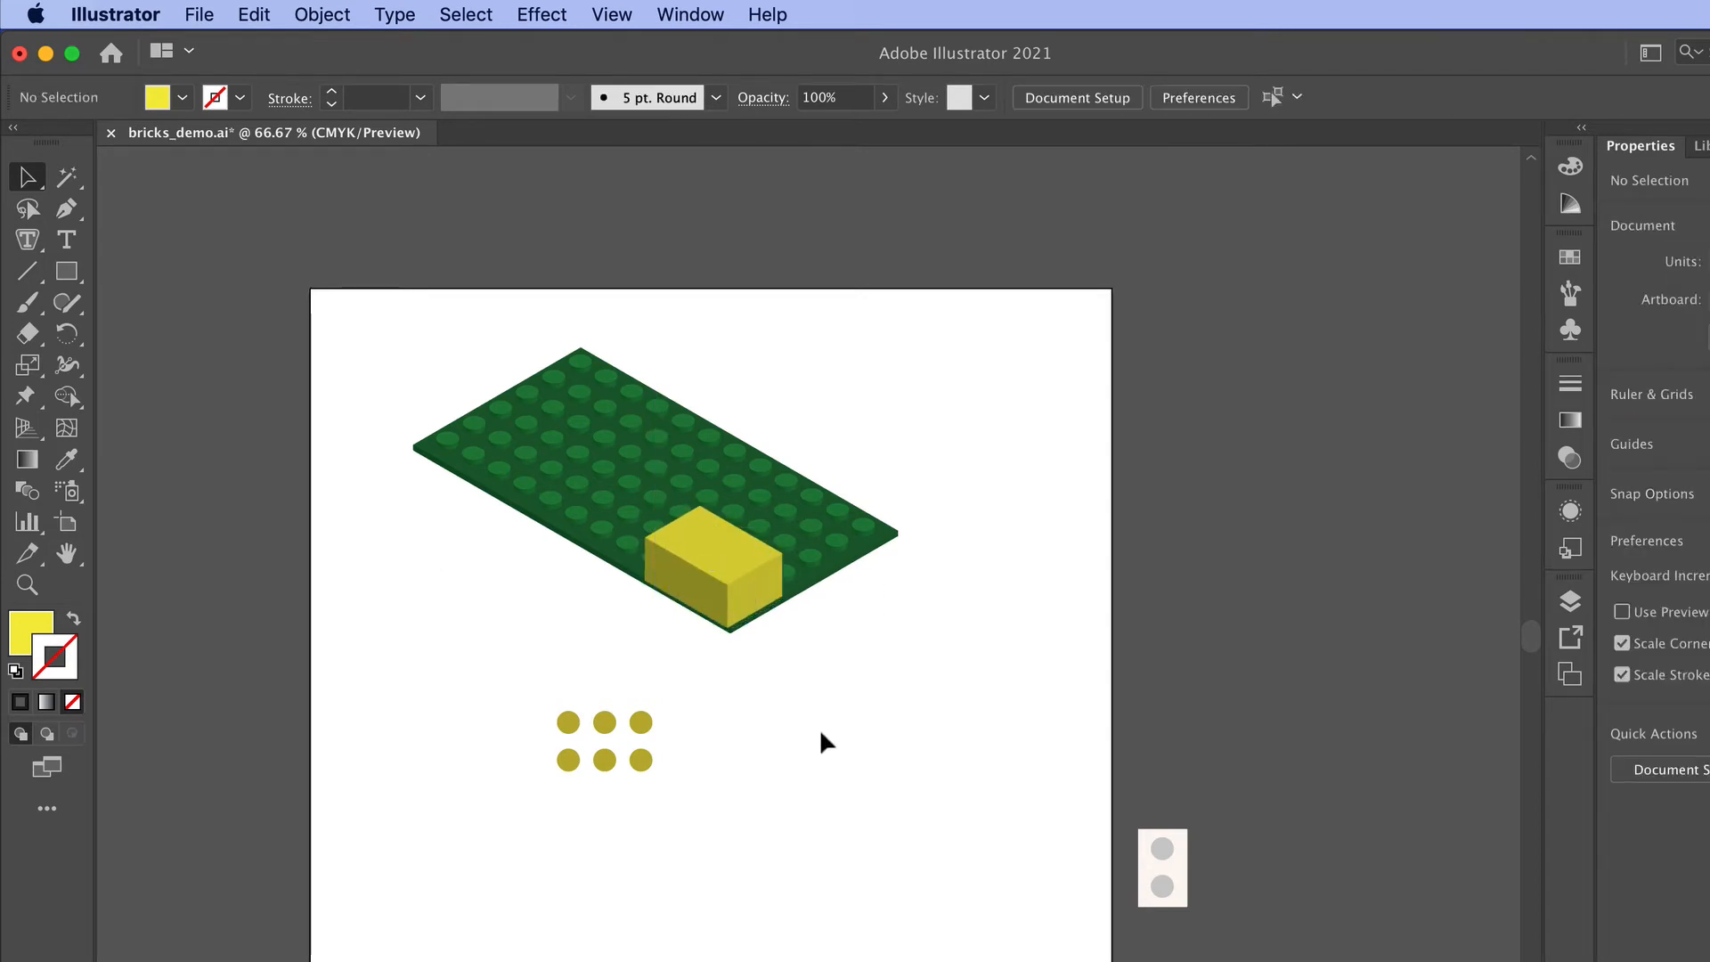
{"action": "left_click", "coordinate": [723, 564]}
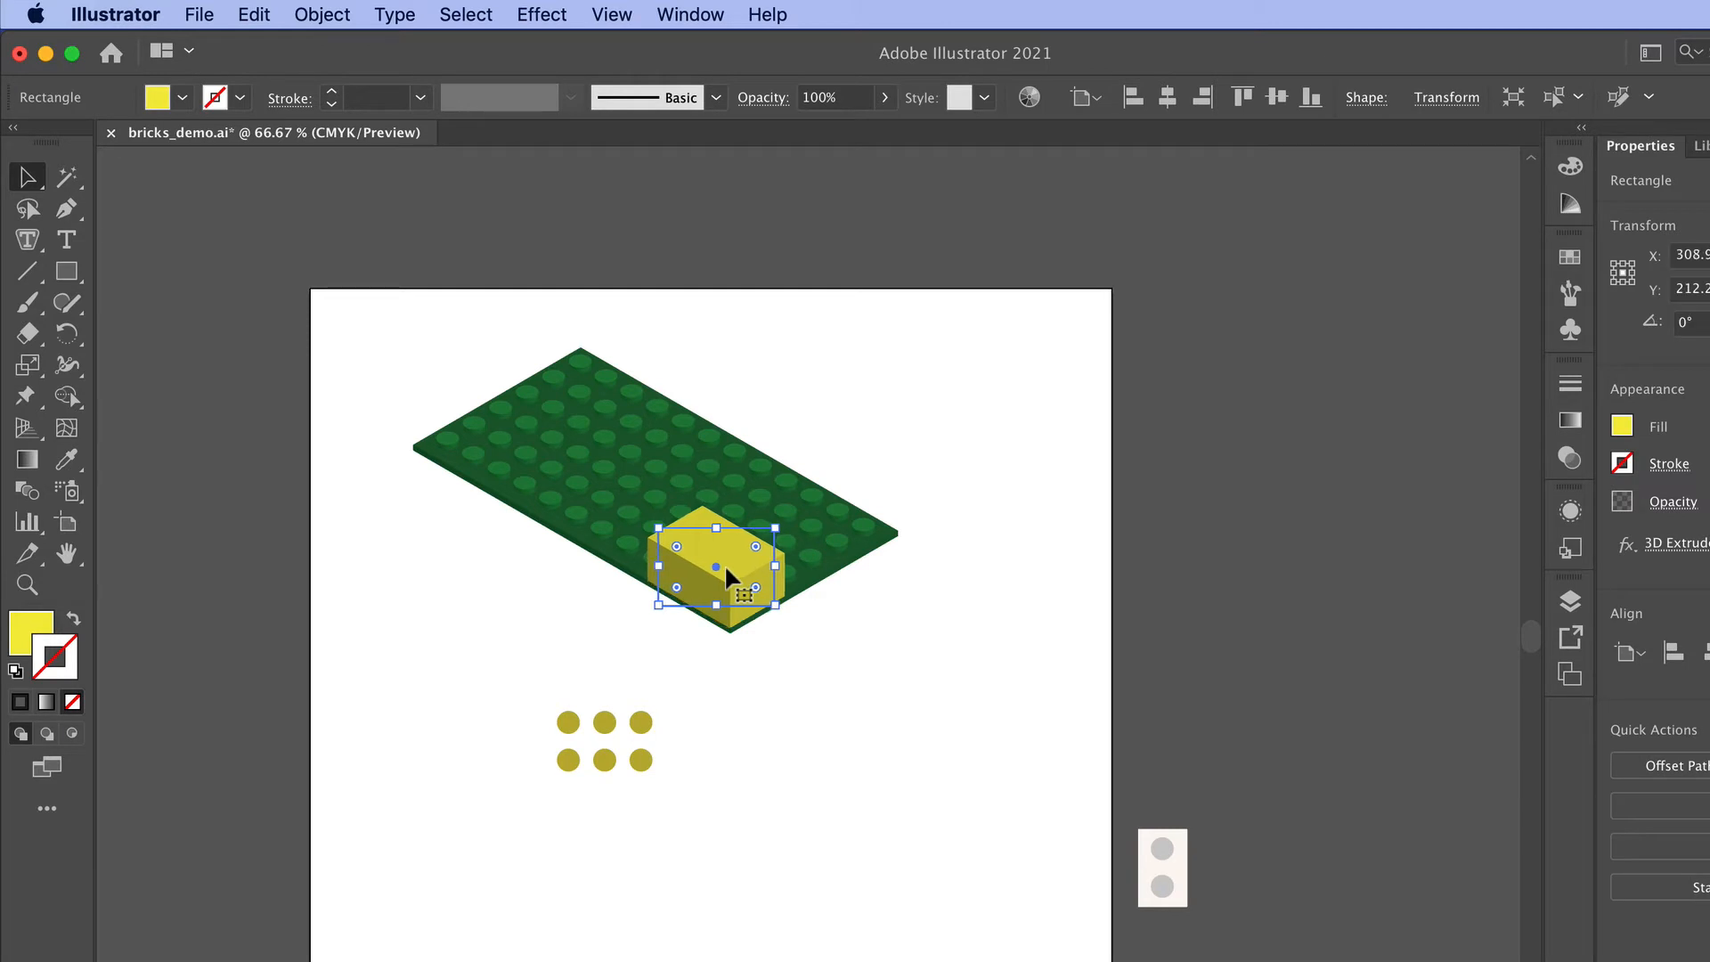
{"action": "left_click", "coordinate": [821, 701]}
Step: Apply the 3D Extrude & Bevel effect to the group of six yellow studs with the Isometric Top position
{"action": "left_click", "coordinate": [634, 764]}
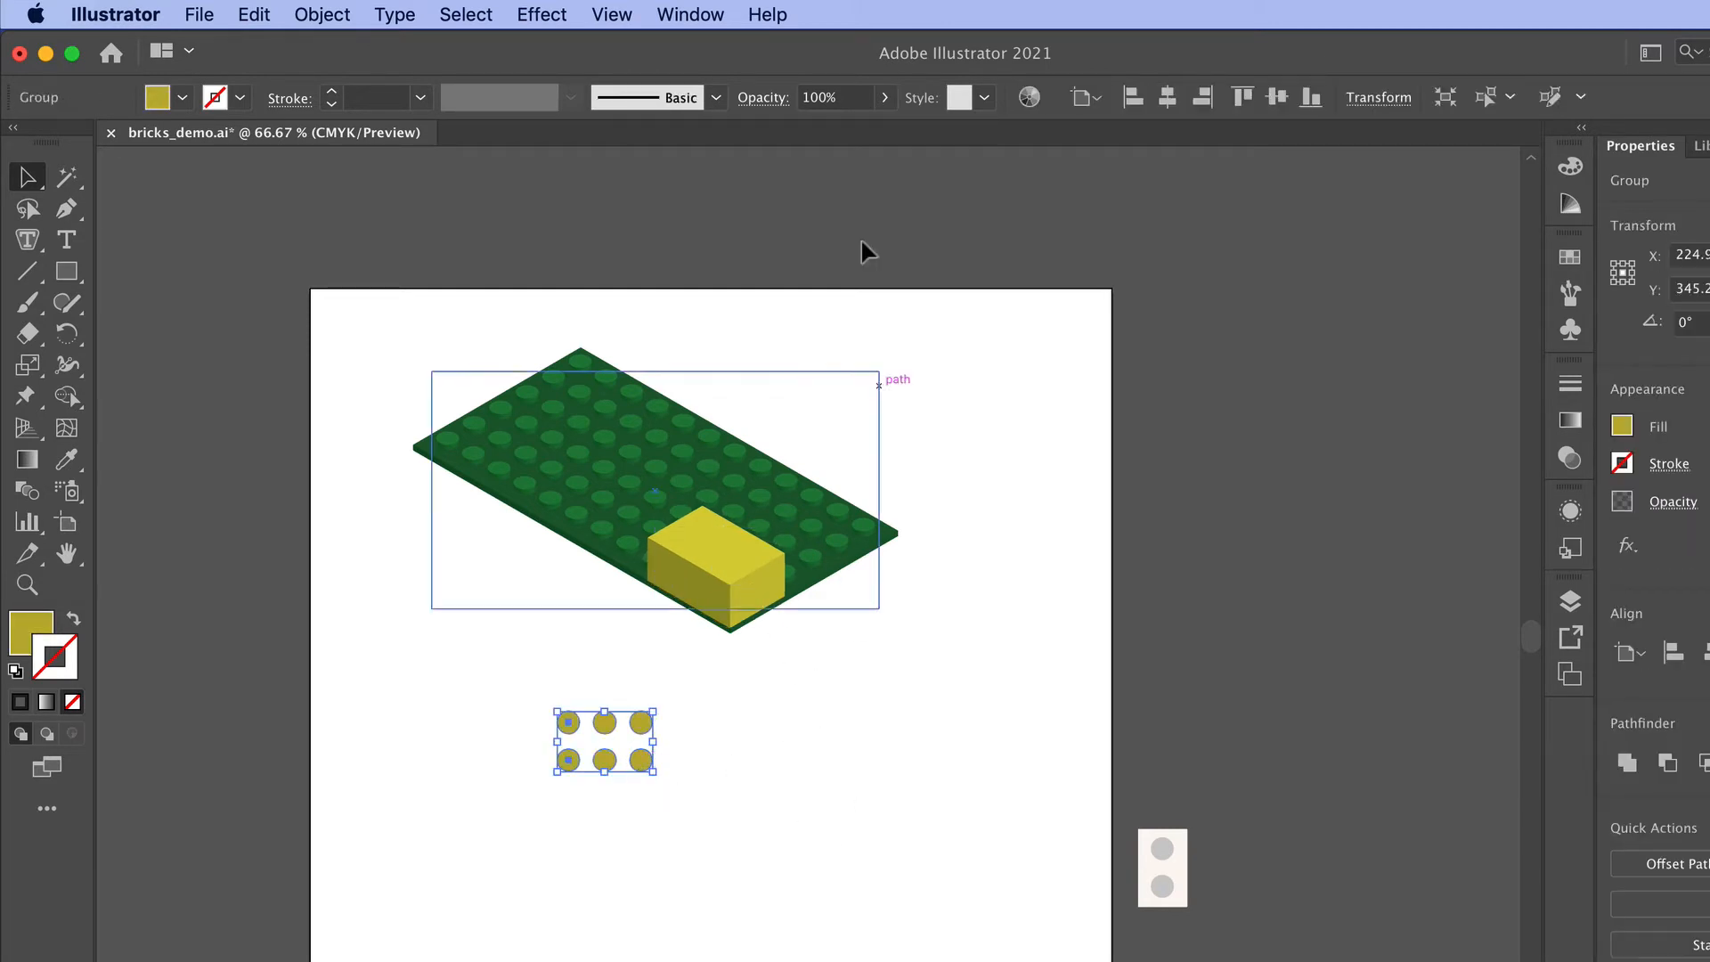
{"action": "left_click", "coordinate": [543, 16]}
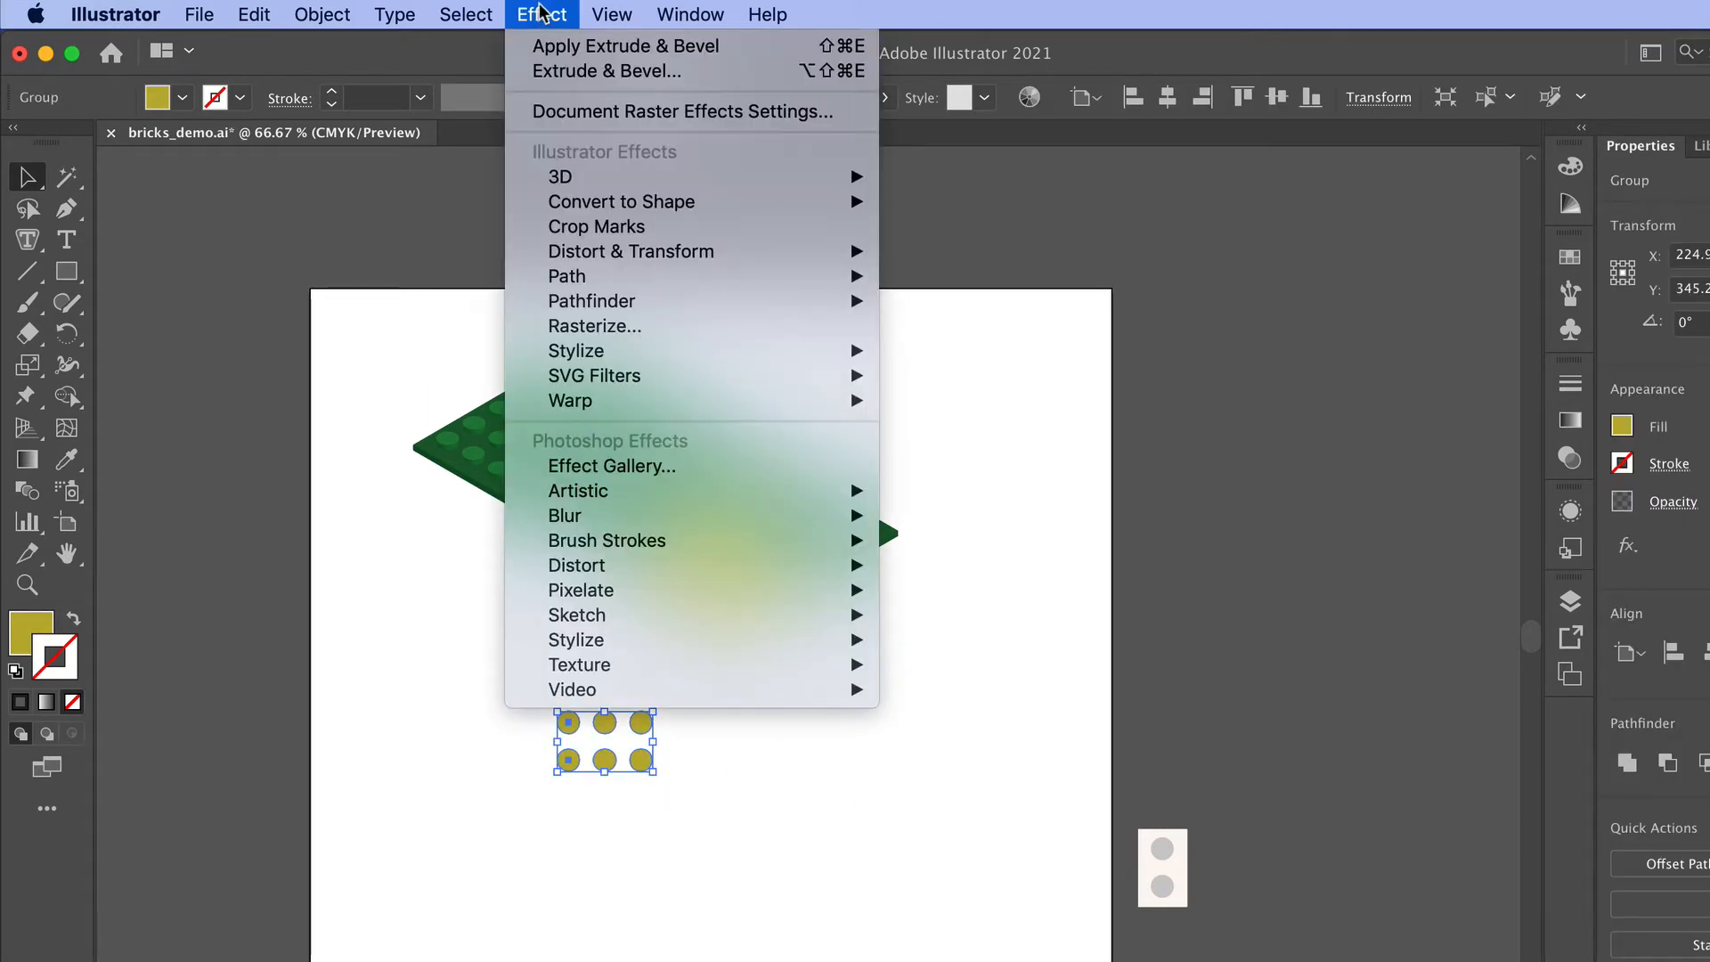
{"action": "mouse_move", "coordinate": [570, 172]}
{"action": "left_click", "coordinate": [1015, 172]}
{"action": "left_click", "coordinate": [1033, 227]}
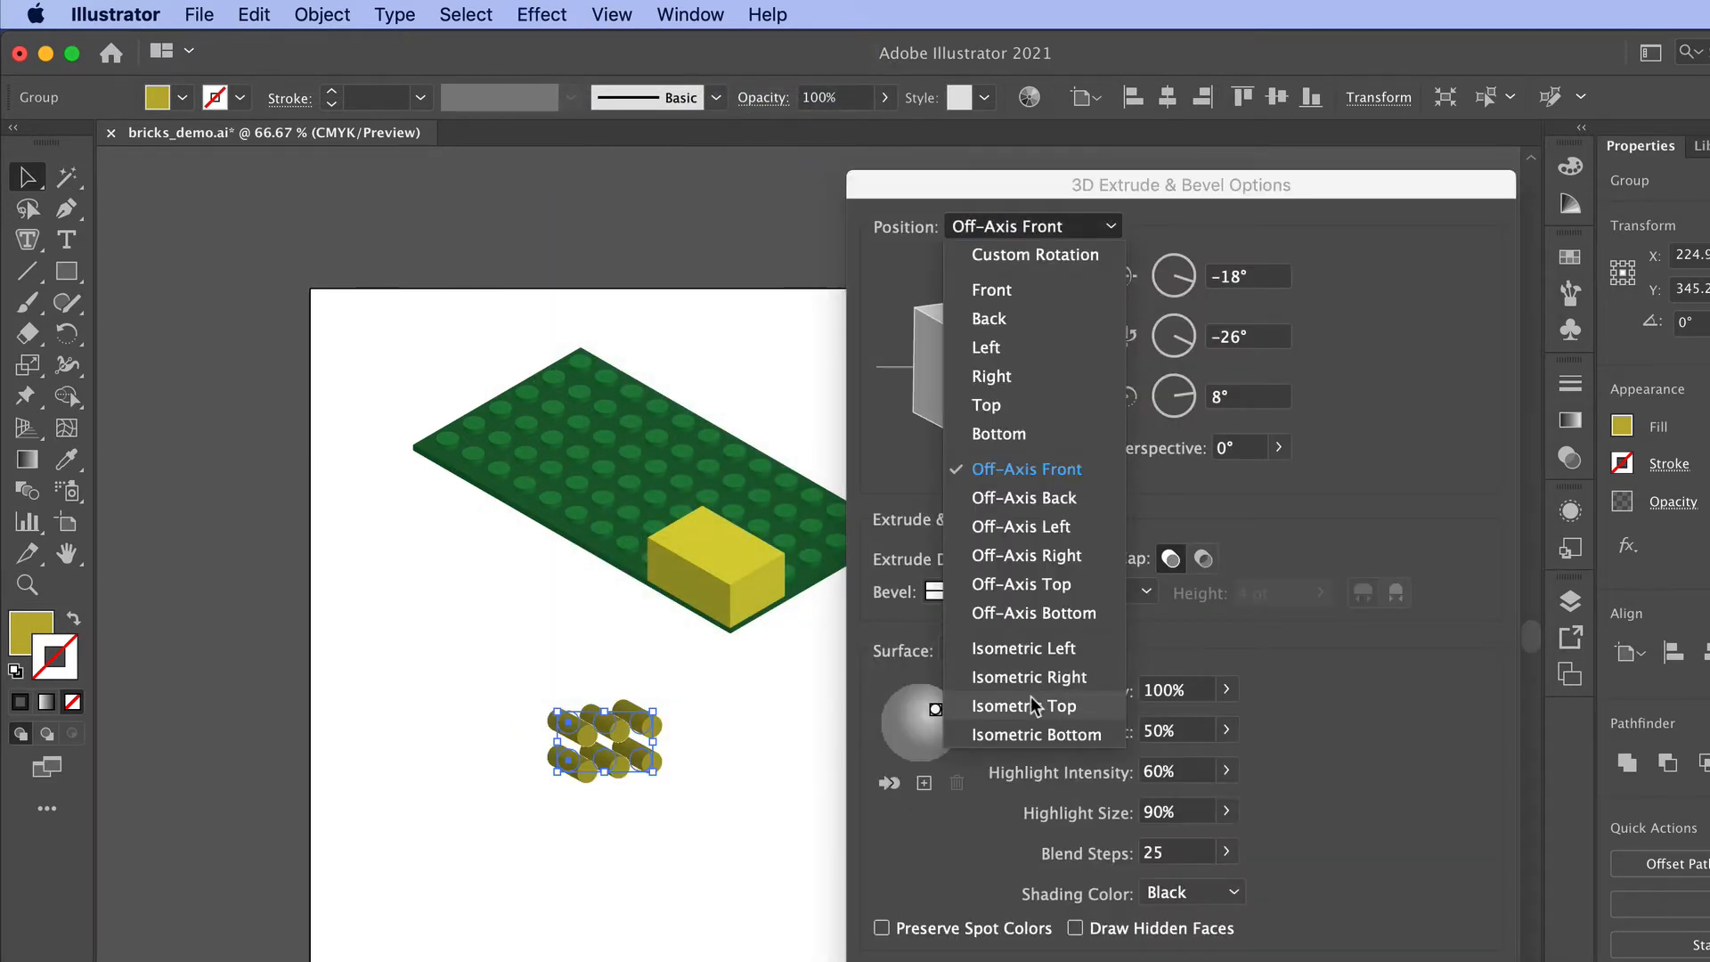
{"action": "left_click", "coordinate": [1030, 704]}
Step: Set the yellow studs' extrude depth to 10 pt, accept the effect and place the studs on top of the yellow brick
{"action": "left_click", "coordinate": [1024, 559]}
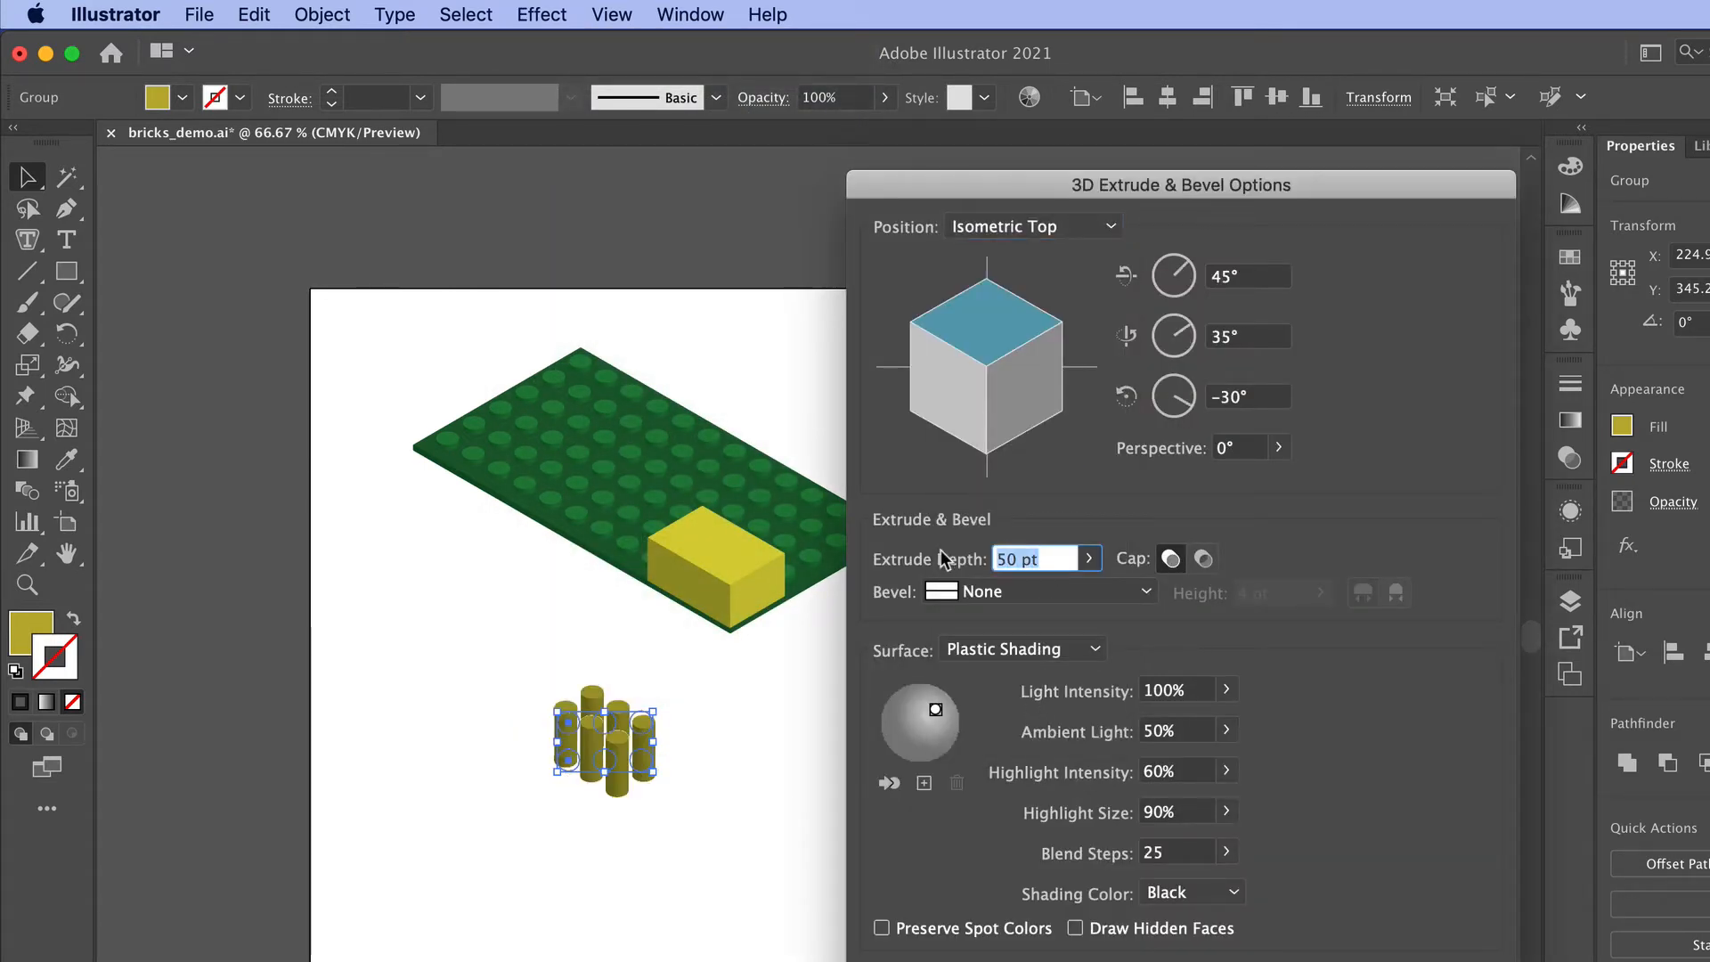
{"action": "type", "text": "10"}
{"action": "key", "text": "Tab"}
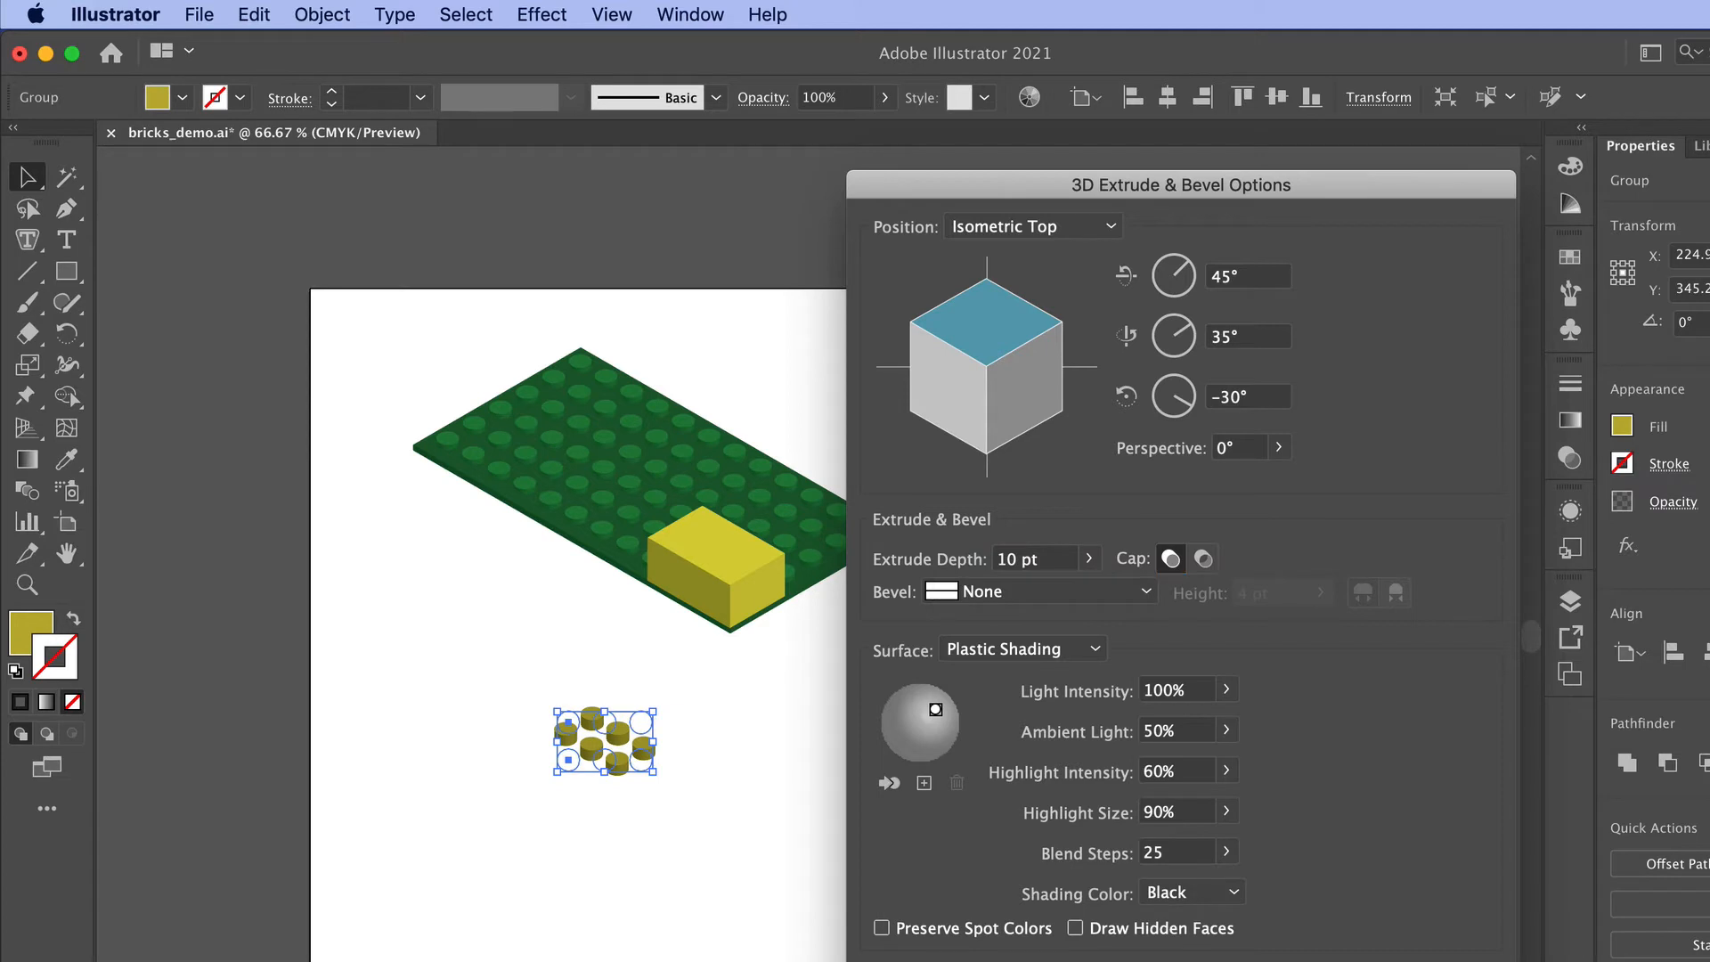
{"action": "key", "text": "Return"}
{"action": "left_click_drag", "start_coordinate": [643, 749], "coordinate": [757, 549]}
{"action": "left_click", "coordinate": [920, 645]}
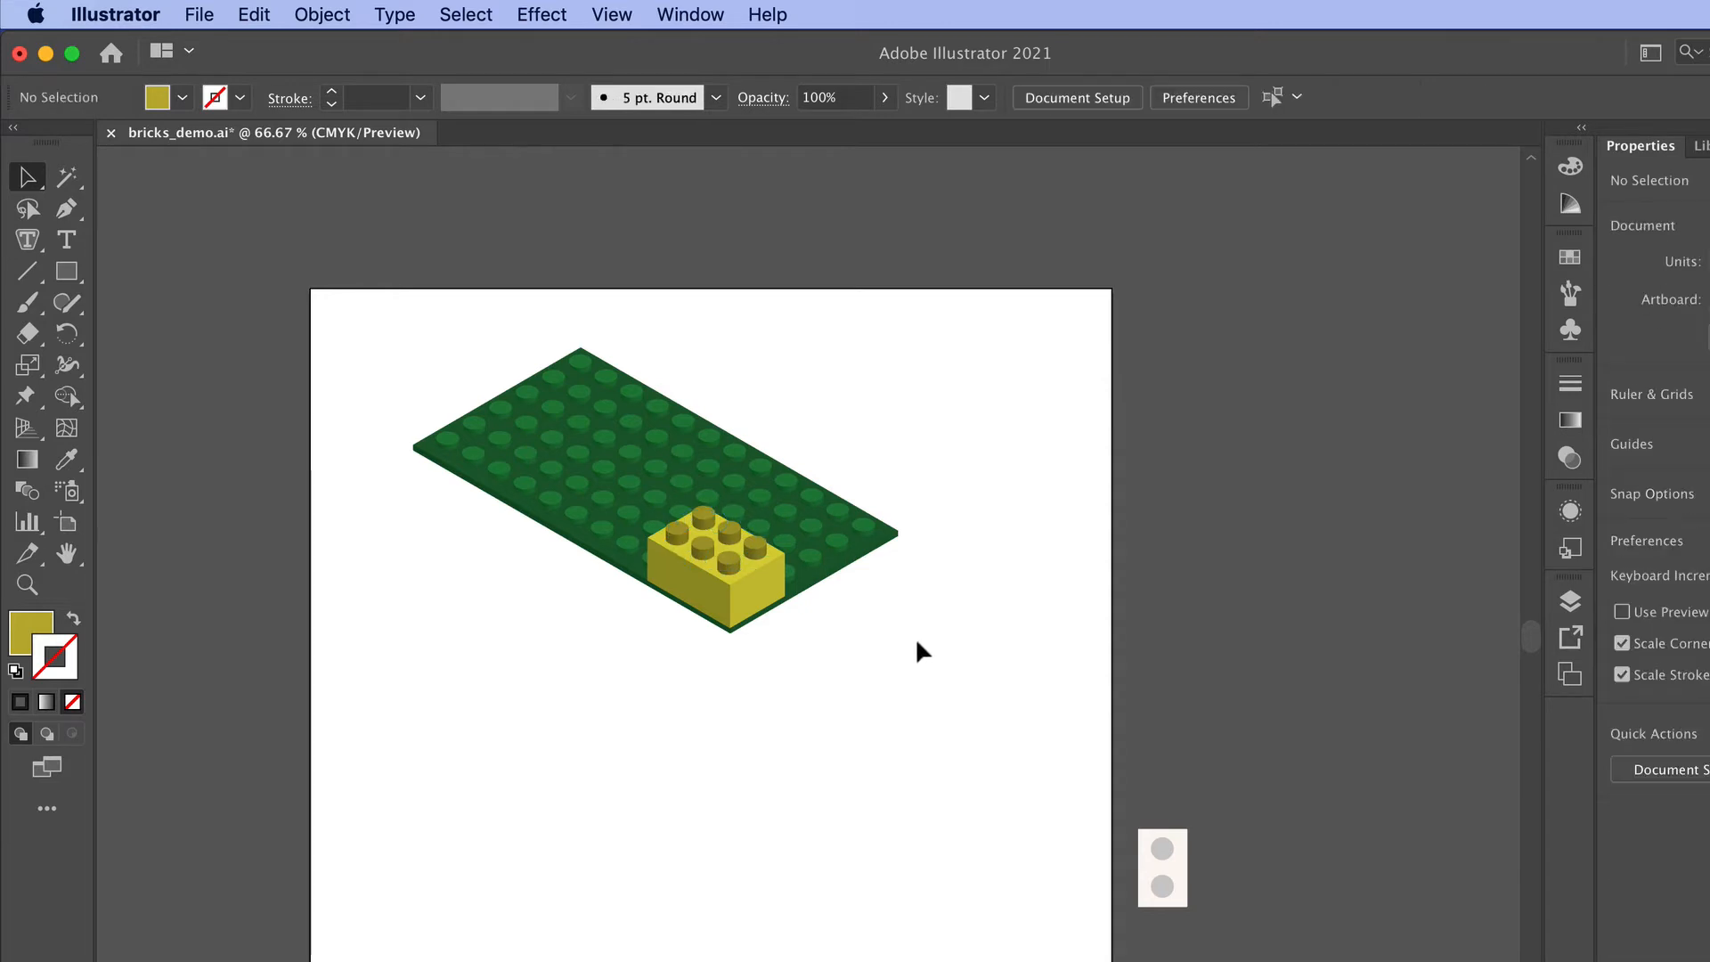
Step: Reopen the yellow studs' 3D Extrude & Bevel effect, set the extrude depth to 5 pt and deselect the studs
{"action": "left_click", "coordinate": [728, 548]}
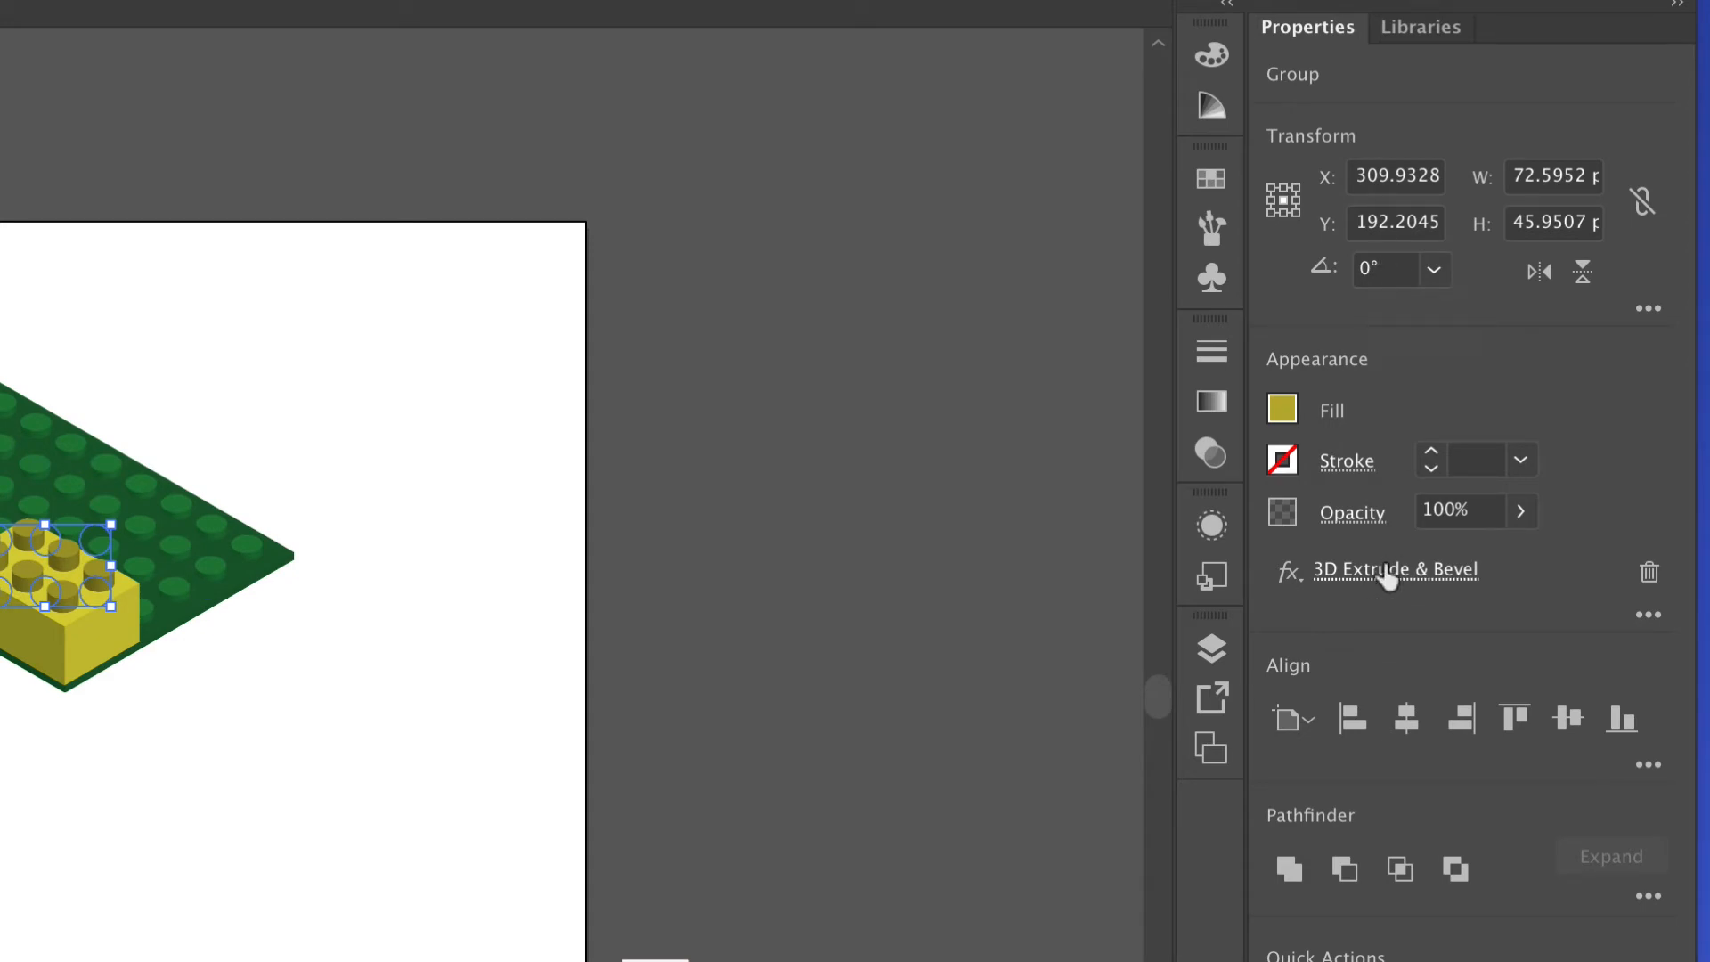
{"action": "left_click", "coordinate": [1391, 577]}
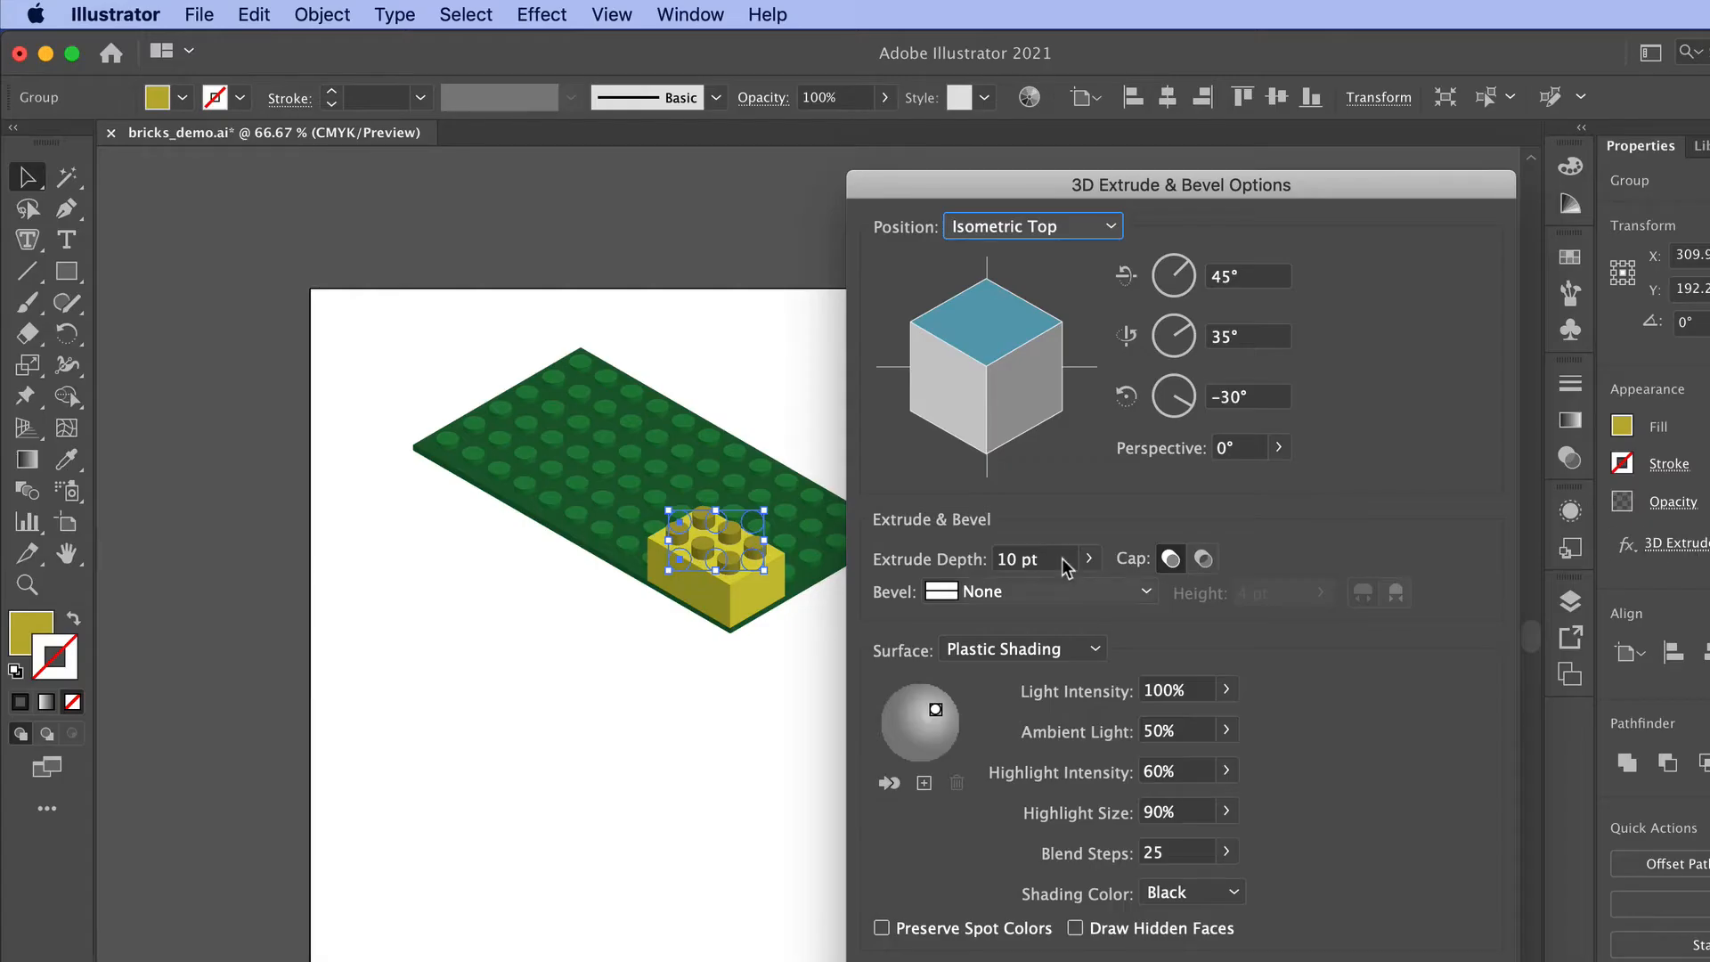
{"action": "left_click", "coordinate": [1033, 560]}
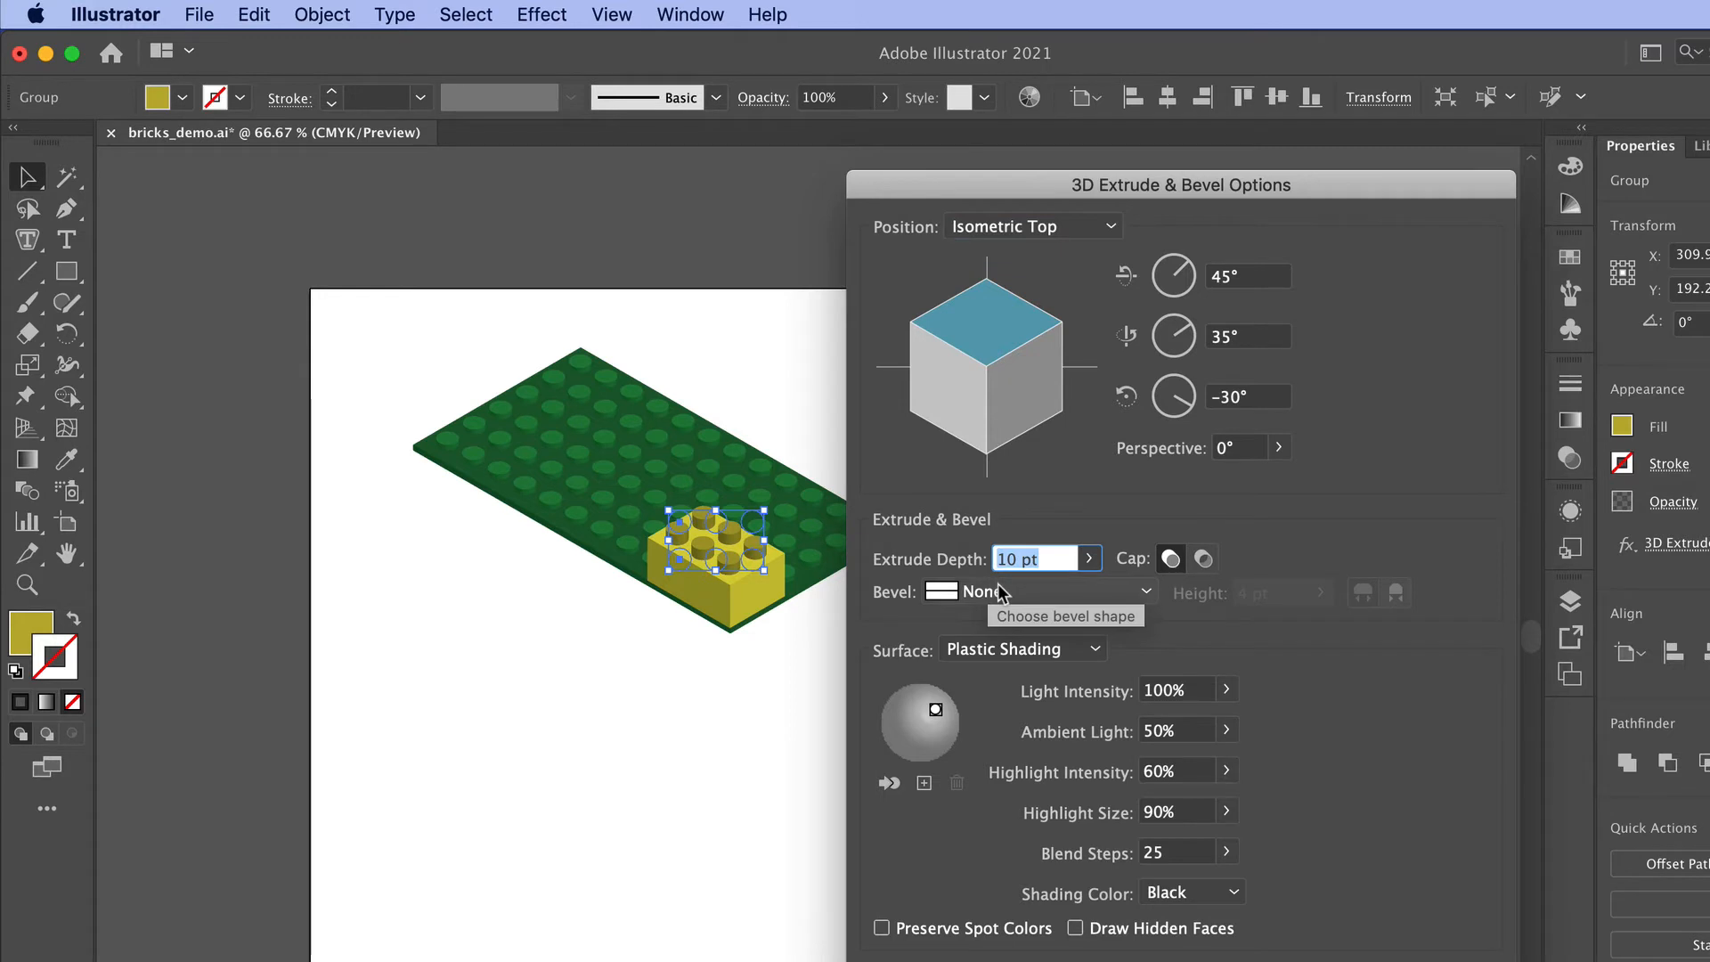
{"action": "type", "text": "5"}
{"action": "key", "text": "Tab"}
{"action": "key", "text": "Return"}
{"action": "left_click", "coordinate": [835, 777]}
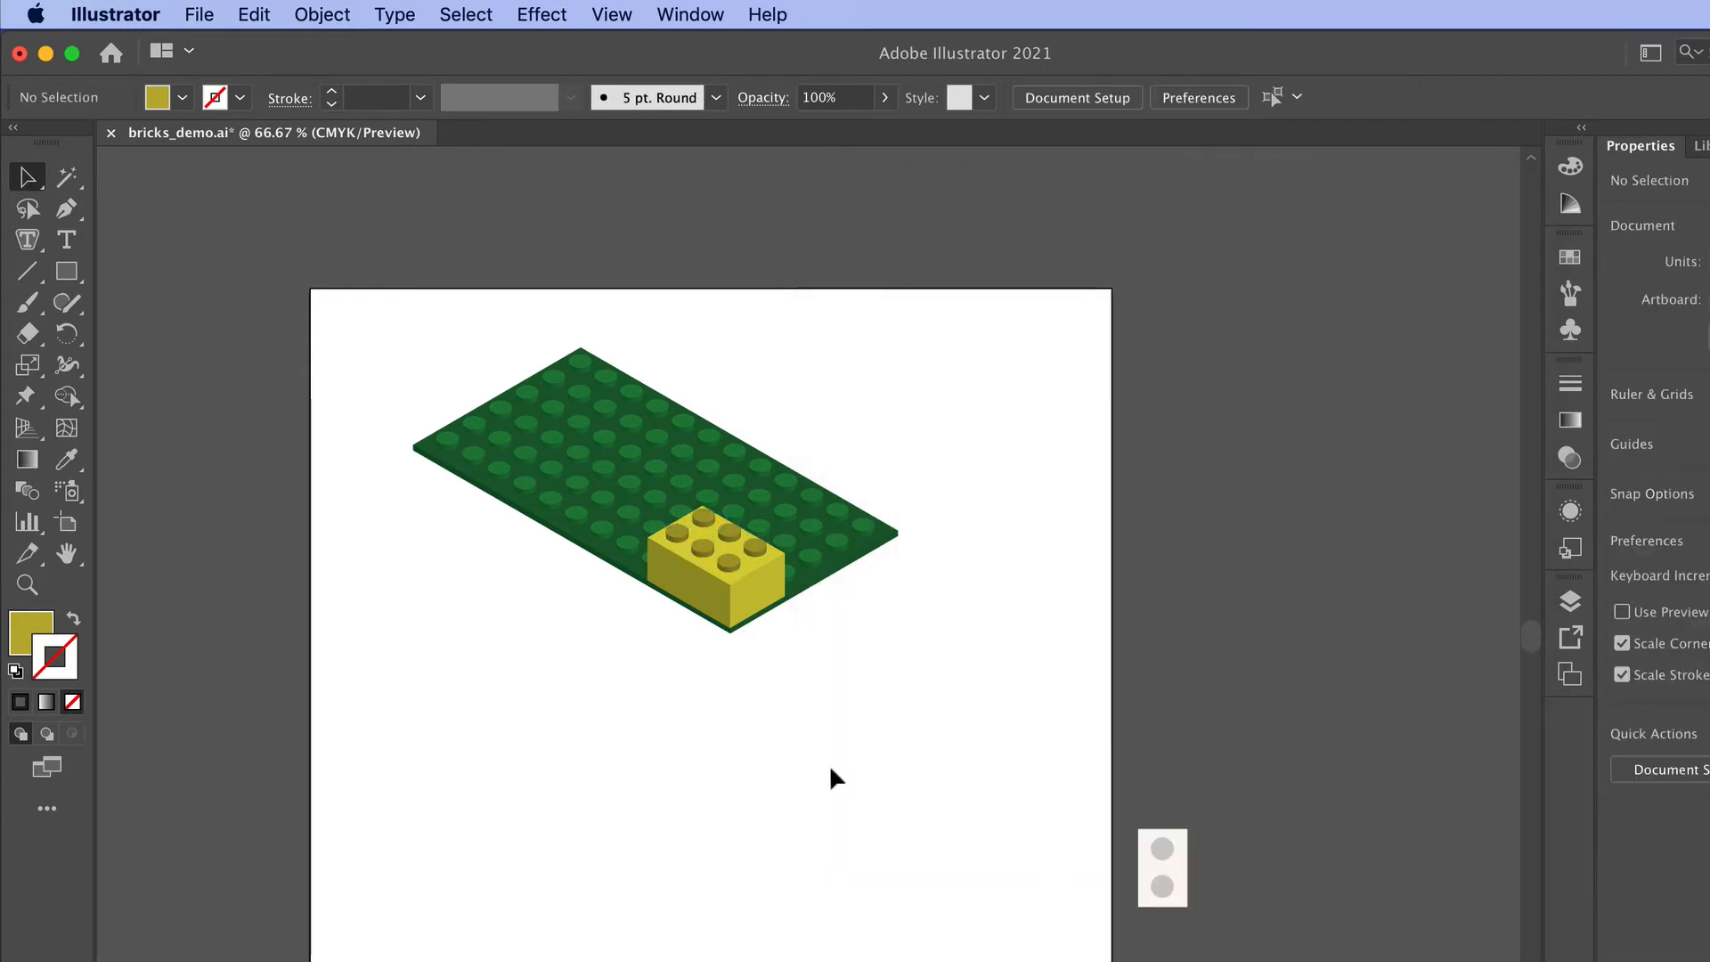
Step: Group the yellow brick body together with its studs and deselect the group
{"action": "scroll", "coordinate": [611, 554], "scroll_direction": "up", "scroll_amount": 2}
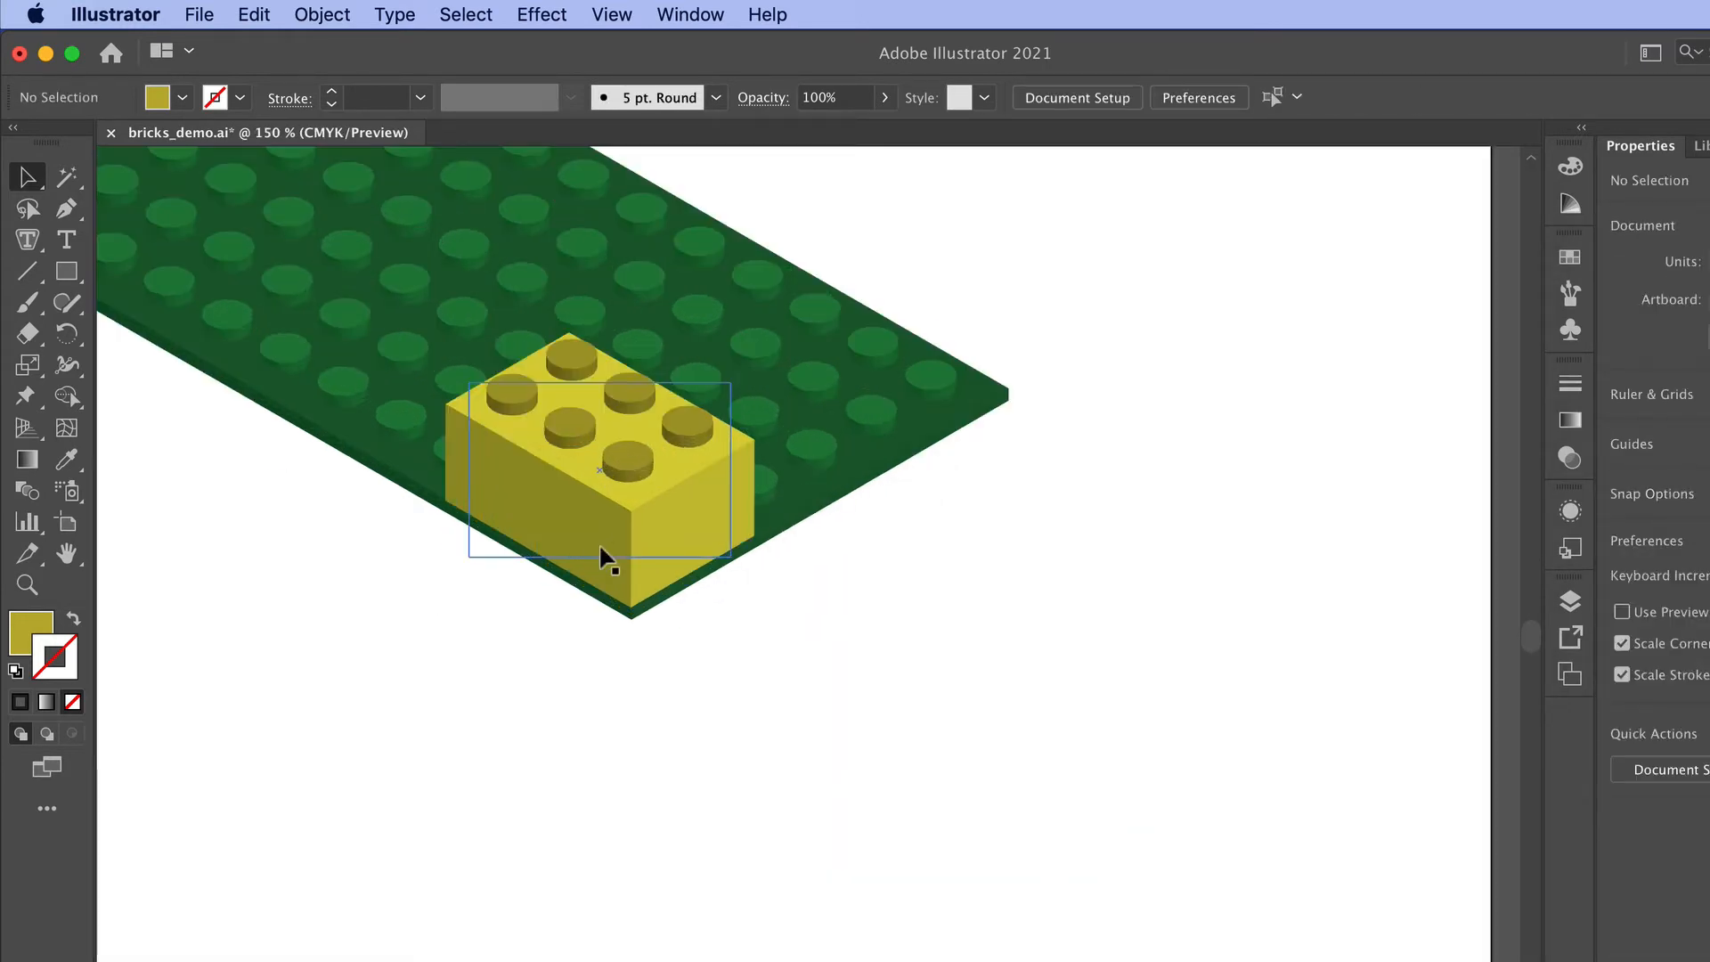
{"action": "left_click_drag", "start_coordinate": [604, 558], "coordinate": [729, 659]}
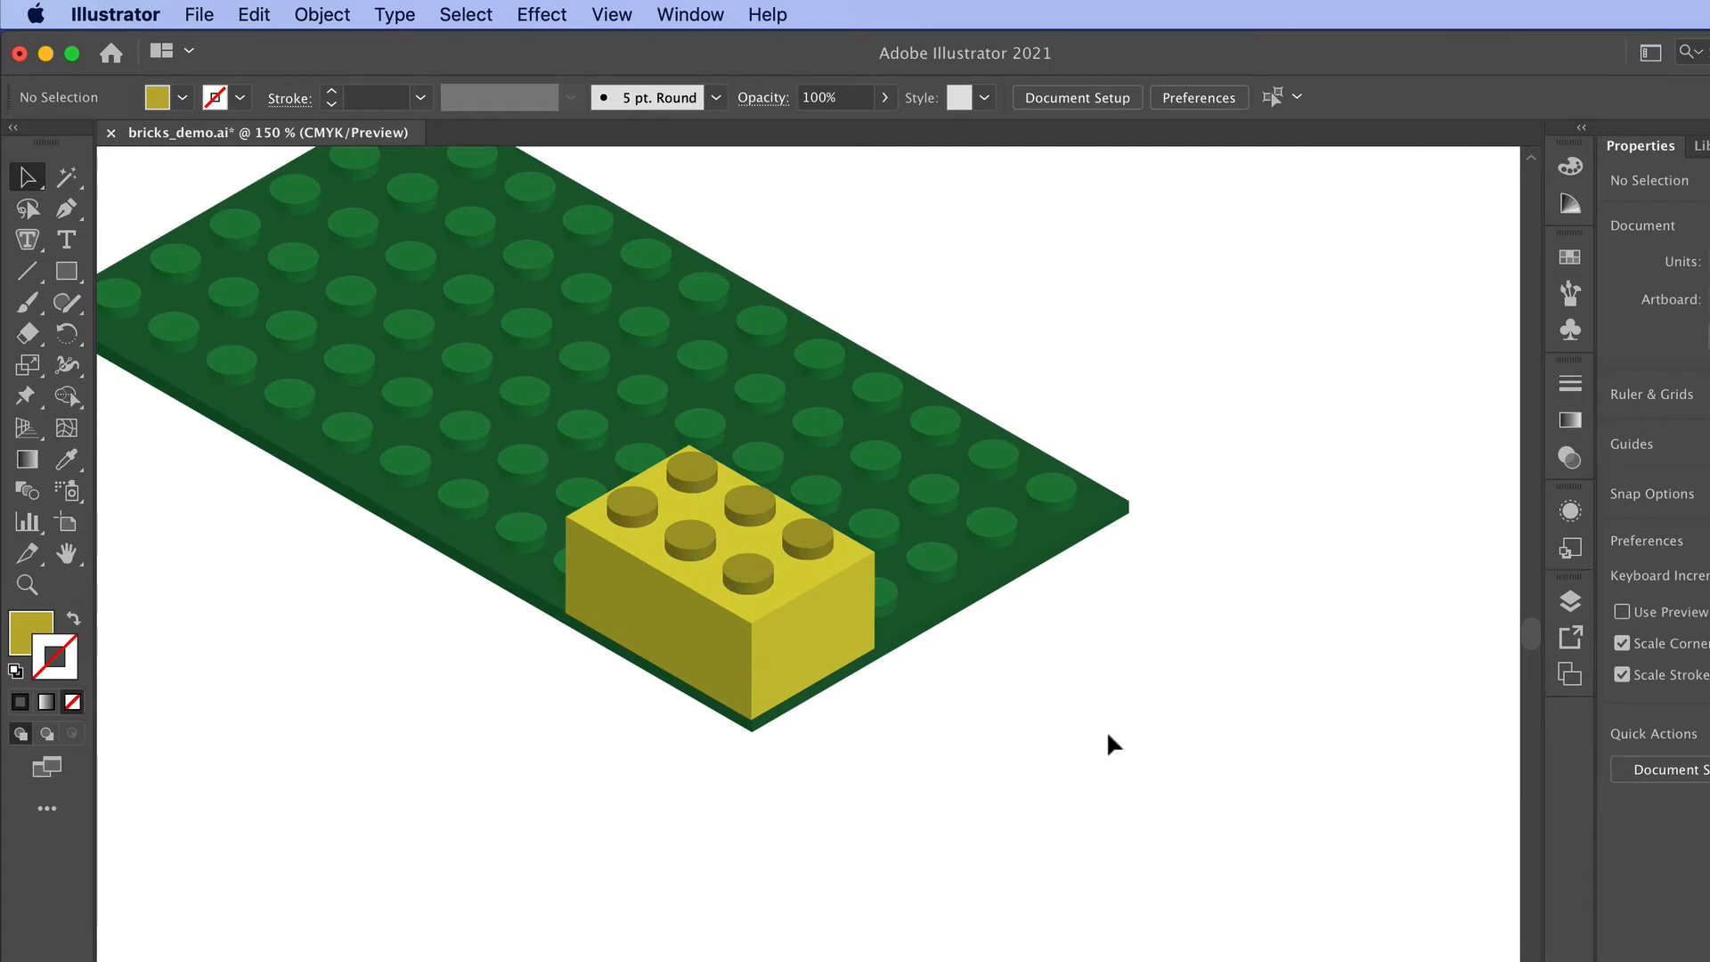
{"action": "left_click_drag", "start_coordinate": [1108, 736], "coordinate": [1197, 727]}
{"action": "left_click", "coordinate": [880, 635]}
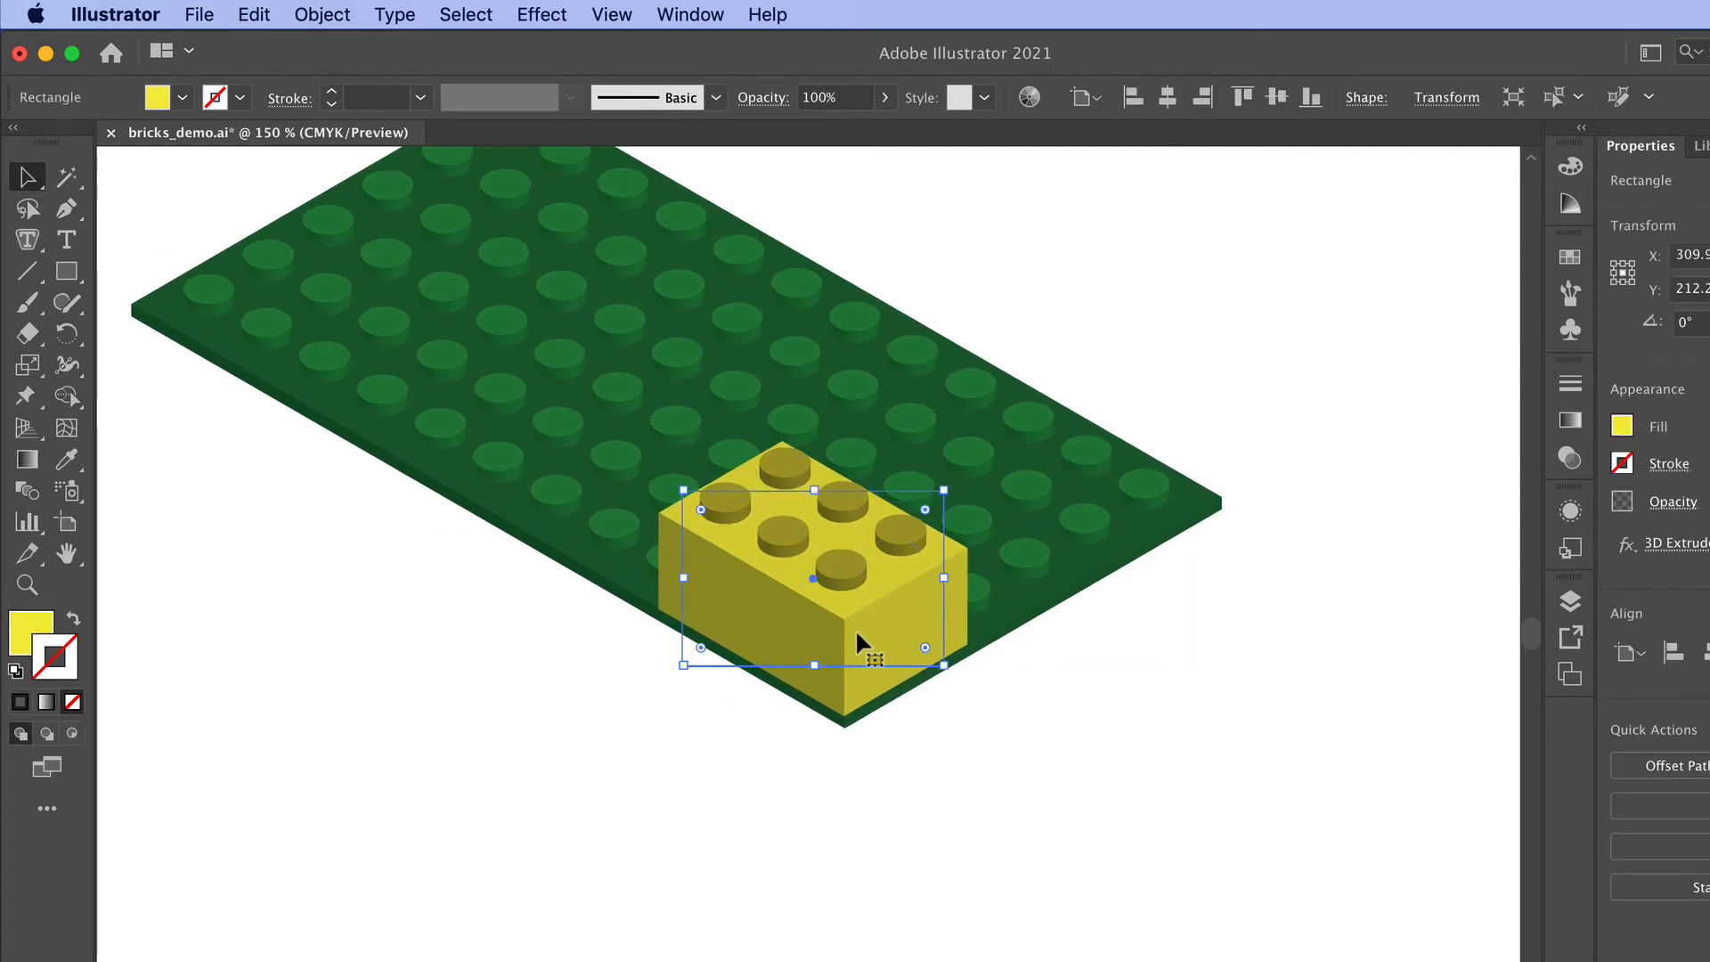
{"action": "left_click", "coordinate": [840, 557], "text": "shift"}
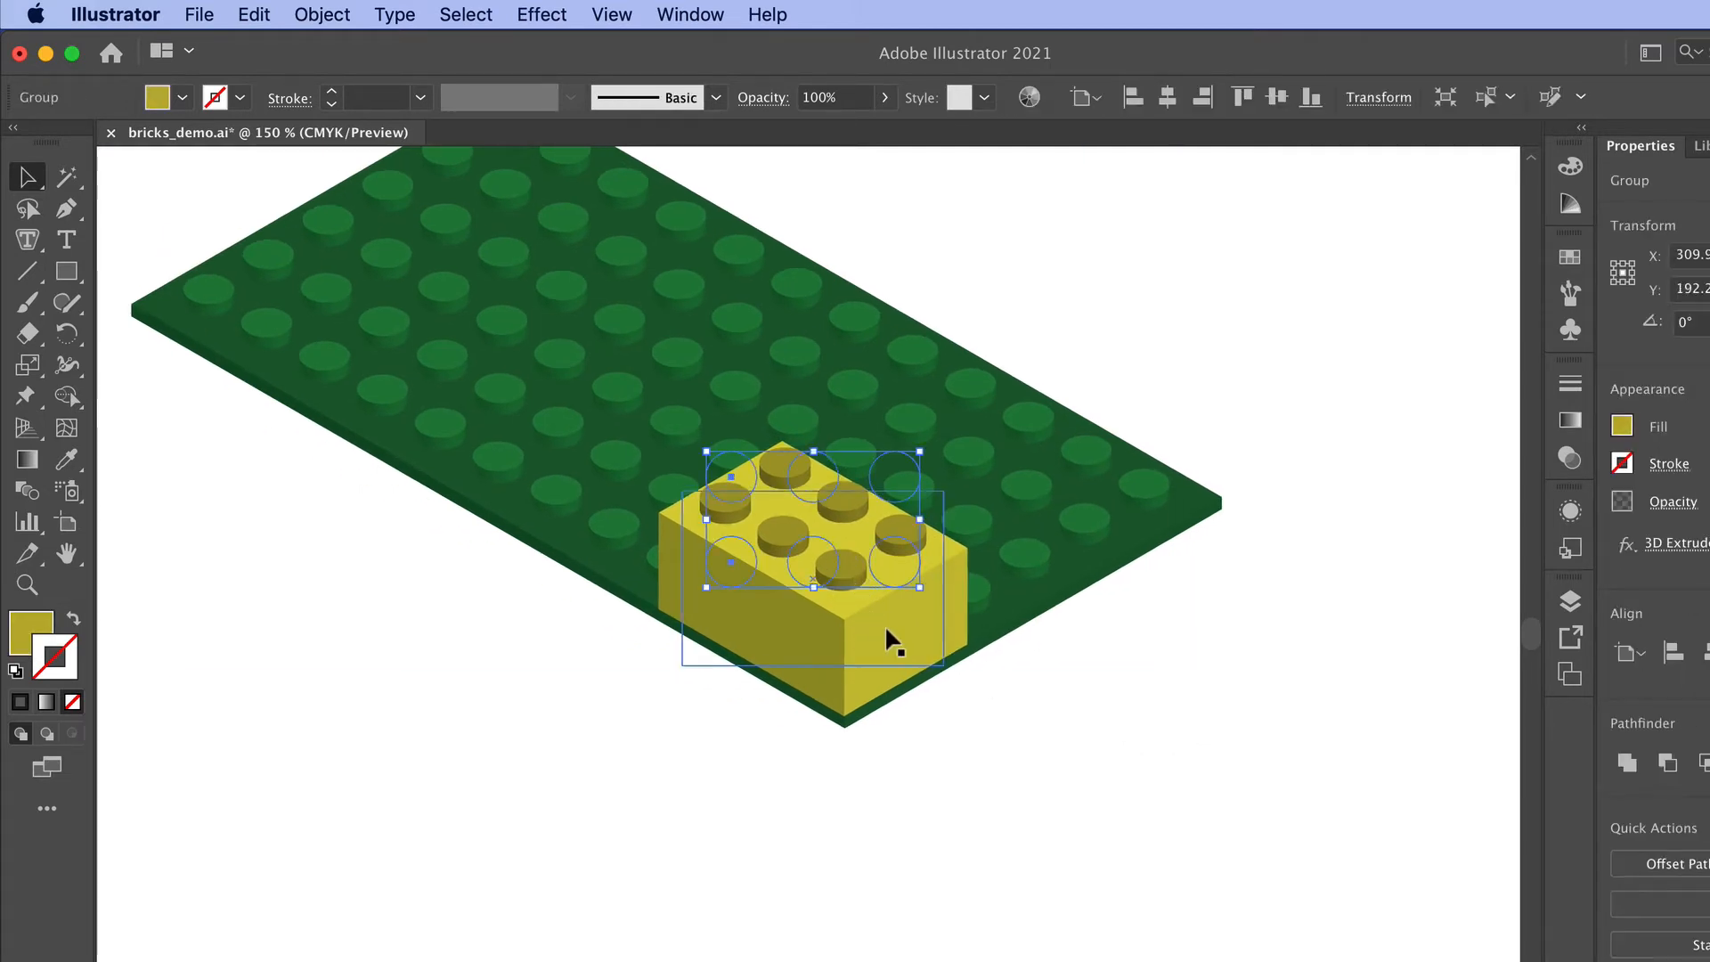
{"action": "key", "text": "super+g"}
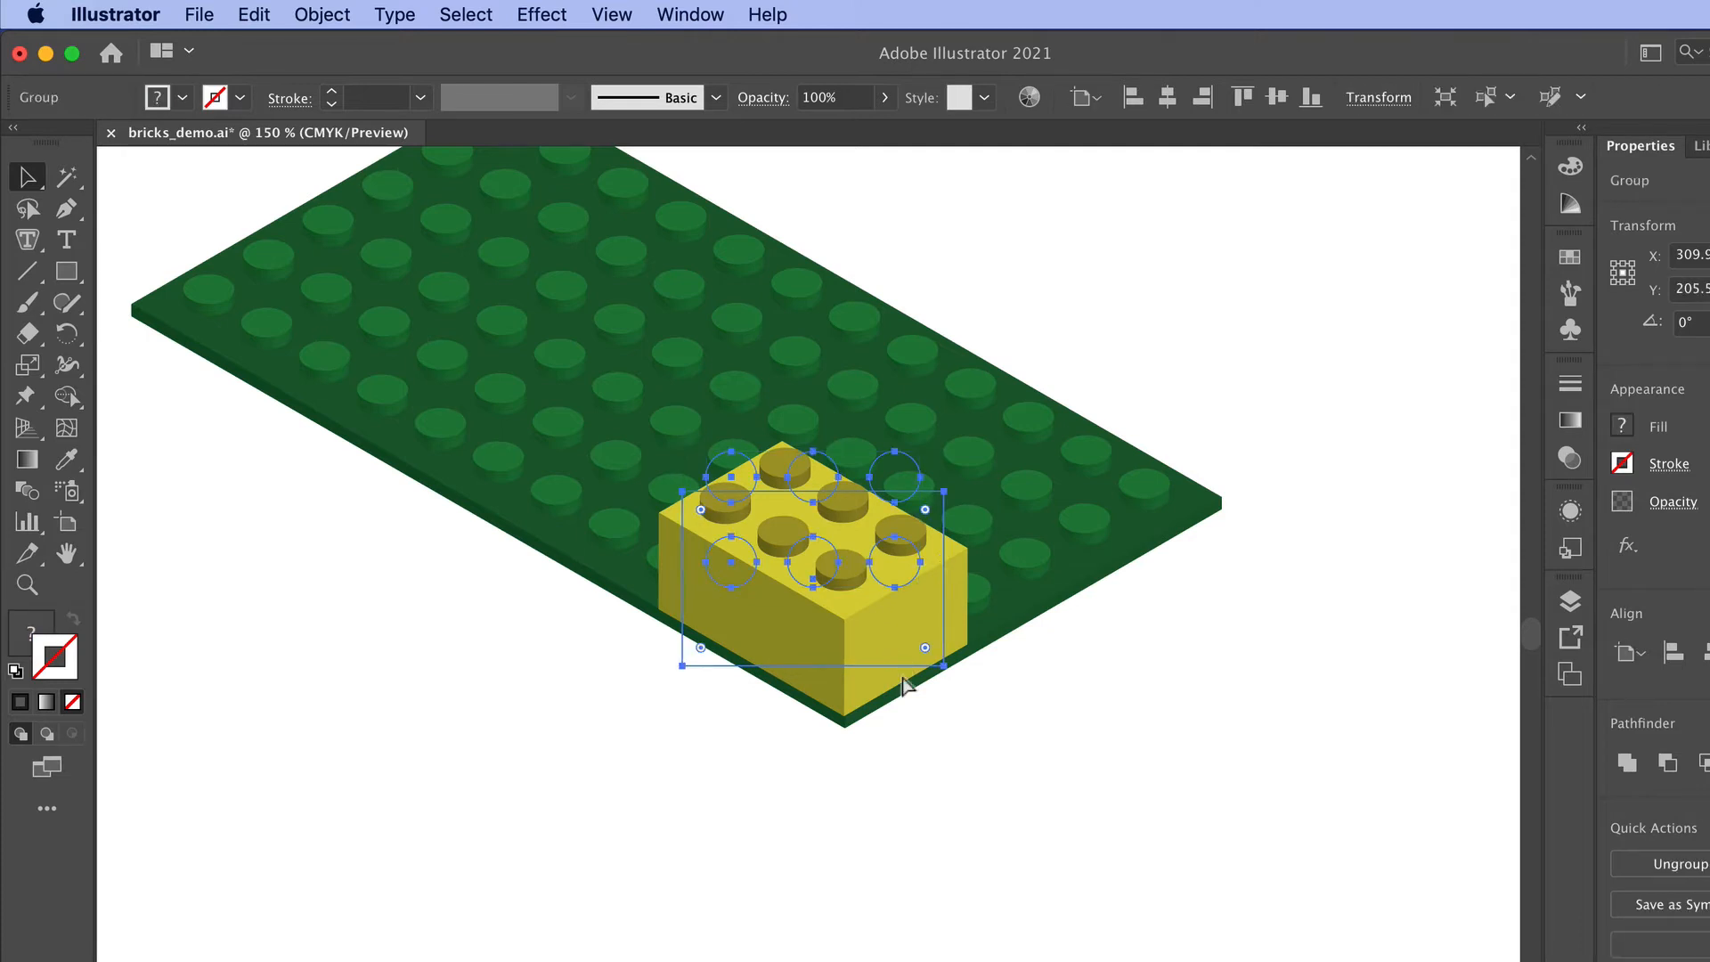
{"action": "key", "text": "super+shift+a"}
Step: Place one yellow brick at the baseplate's left corner and a copy at its right corner, nudging the copy into alignment
{"action": "left_click_drag", "start_coordinate": [893, 648], "coordinate": [1125, 494]}
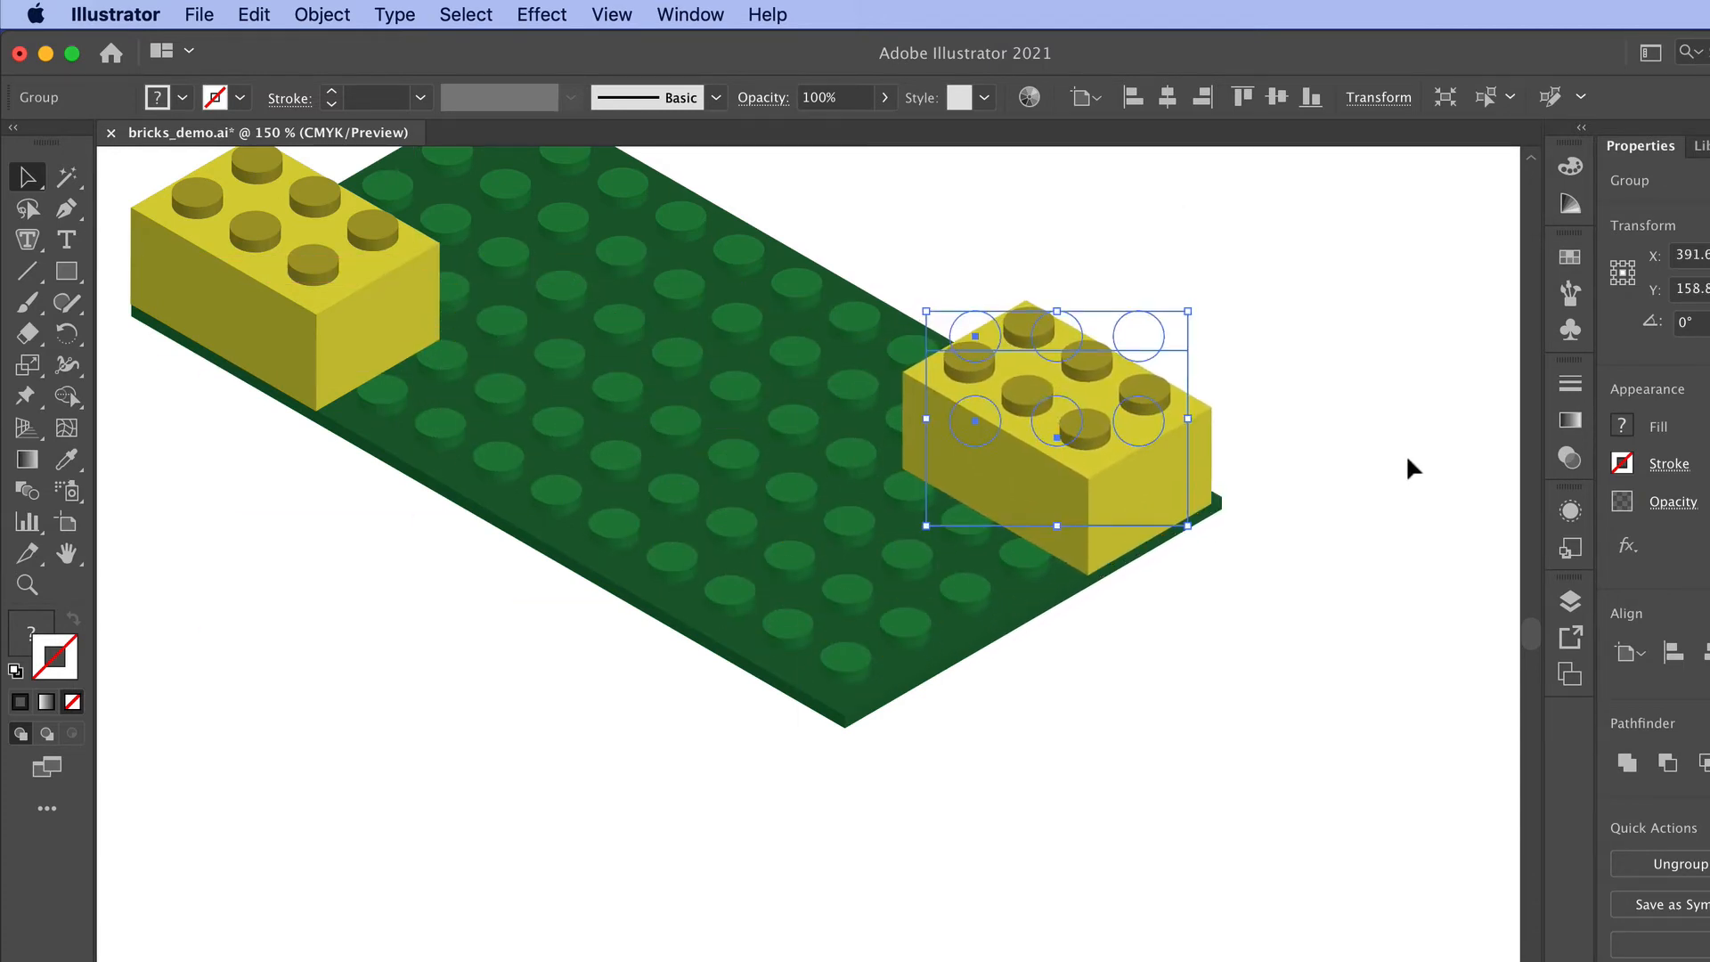
{"action": "key", "text": "Right"}
{"action": "key", "text": "Up"}
{"action": "key", "text": "Right"}
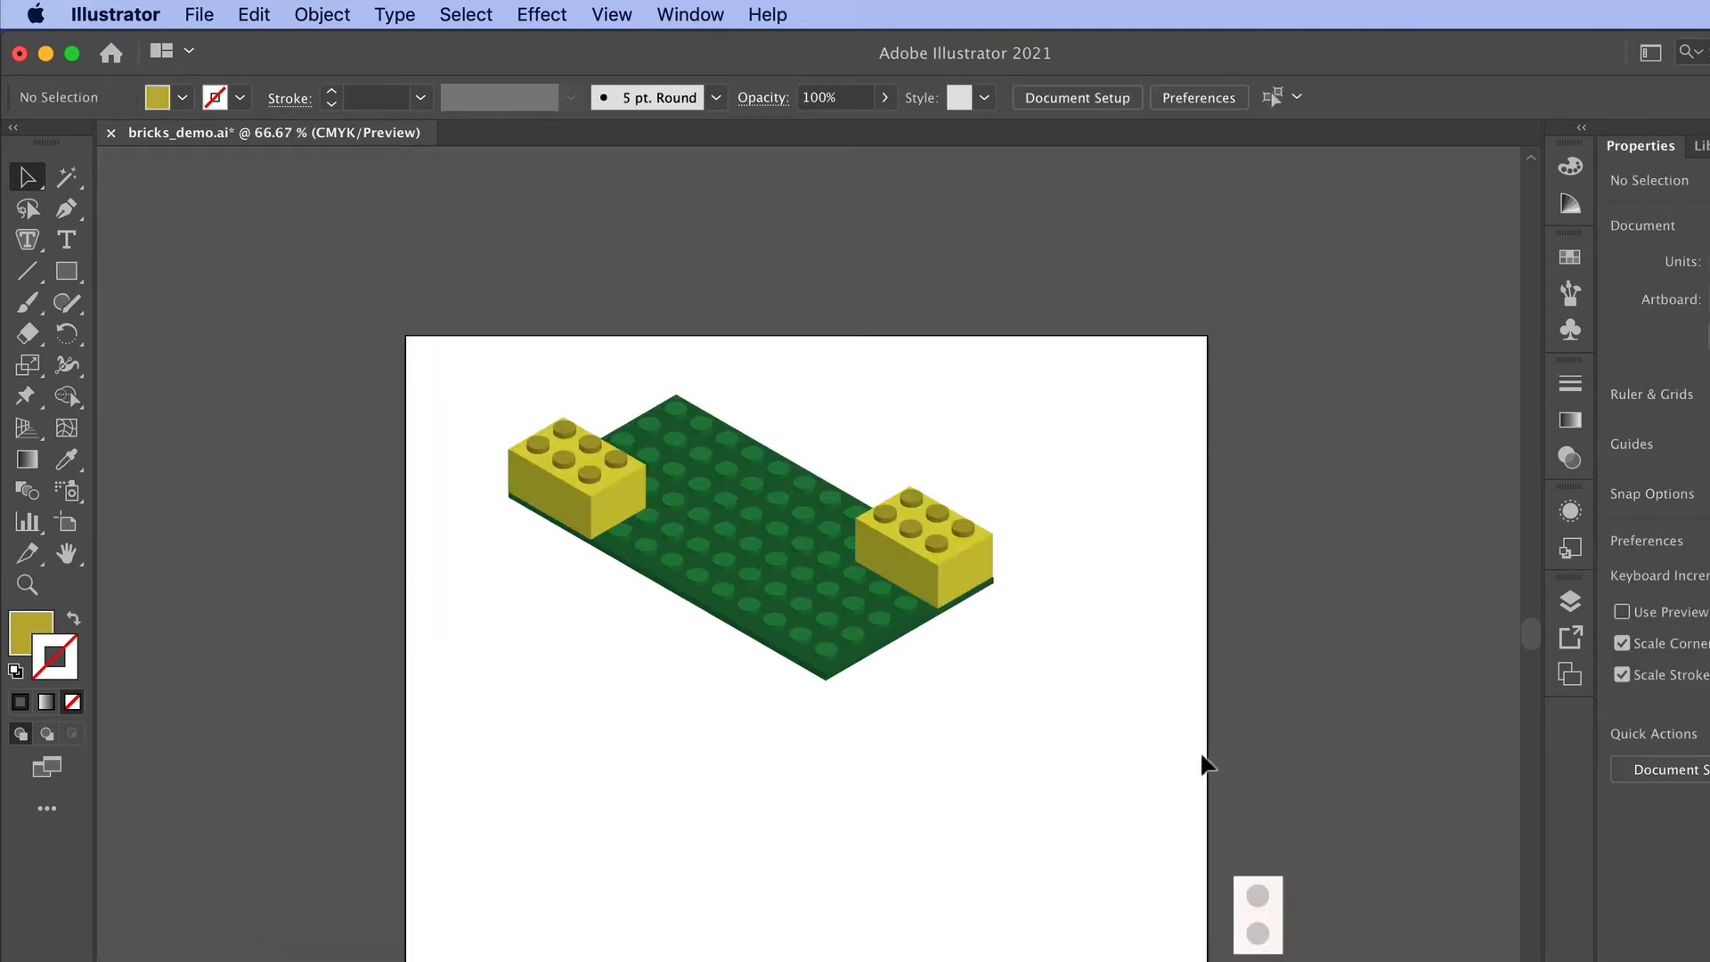
Step: Move the small white brick onto the artboard below the baseplate, with its rectangle and two studs placed side by side
{"action": "left_click", "coordinate": [1251, 900]}
{"action": "left_click_drag", "start_coordinate": [1274, 915], "coordinate": [717, 804]}
{"action": "left_click", "coordinate": [923, 794]}
{"action": "left_click", "coordinate": [810, 788]}
{"action": "left_click", "coordinate": [550, 13]}
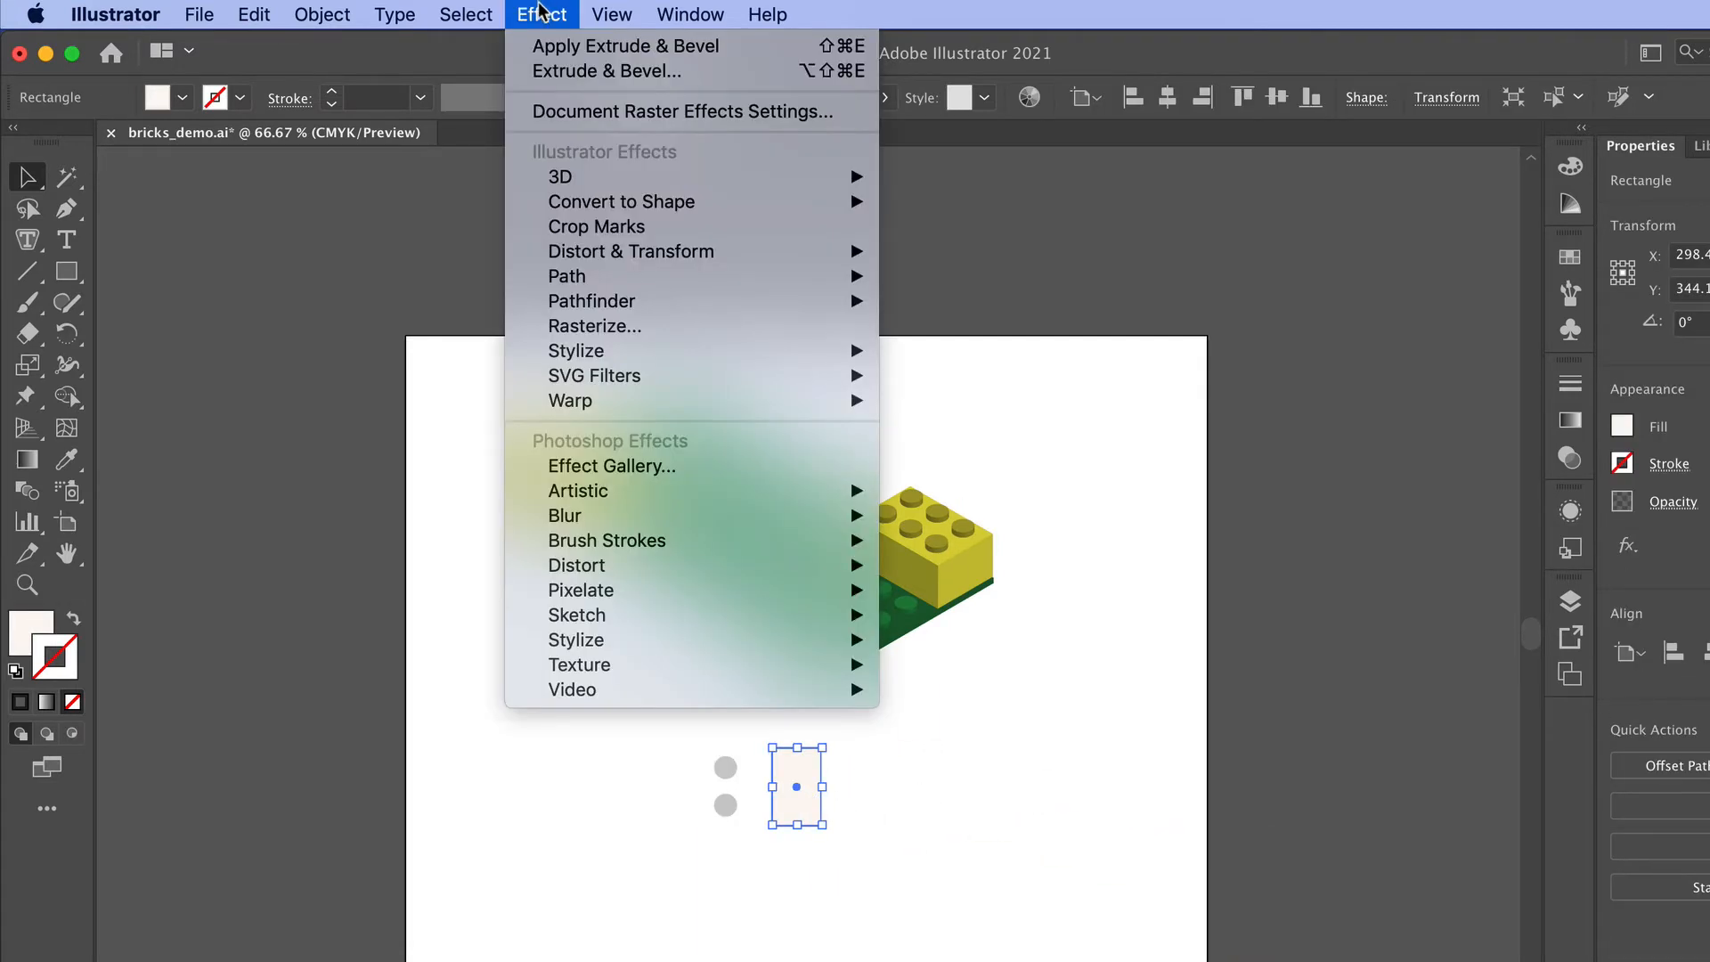
{"action": "mouse_move", "coordinate": [615, 178]}
{"action": "left_click", "coordinate": [980, 177]}
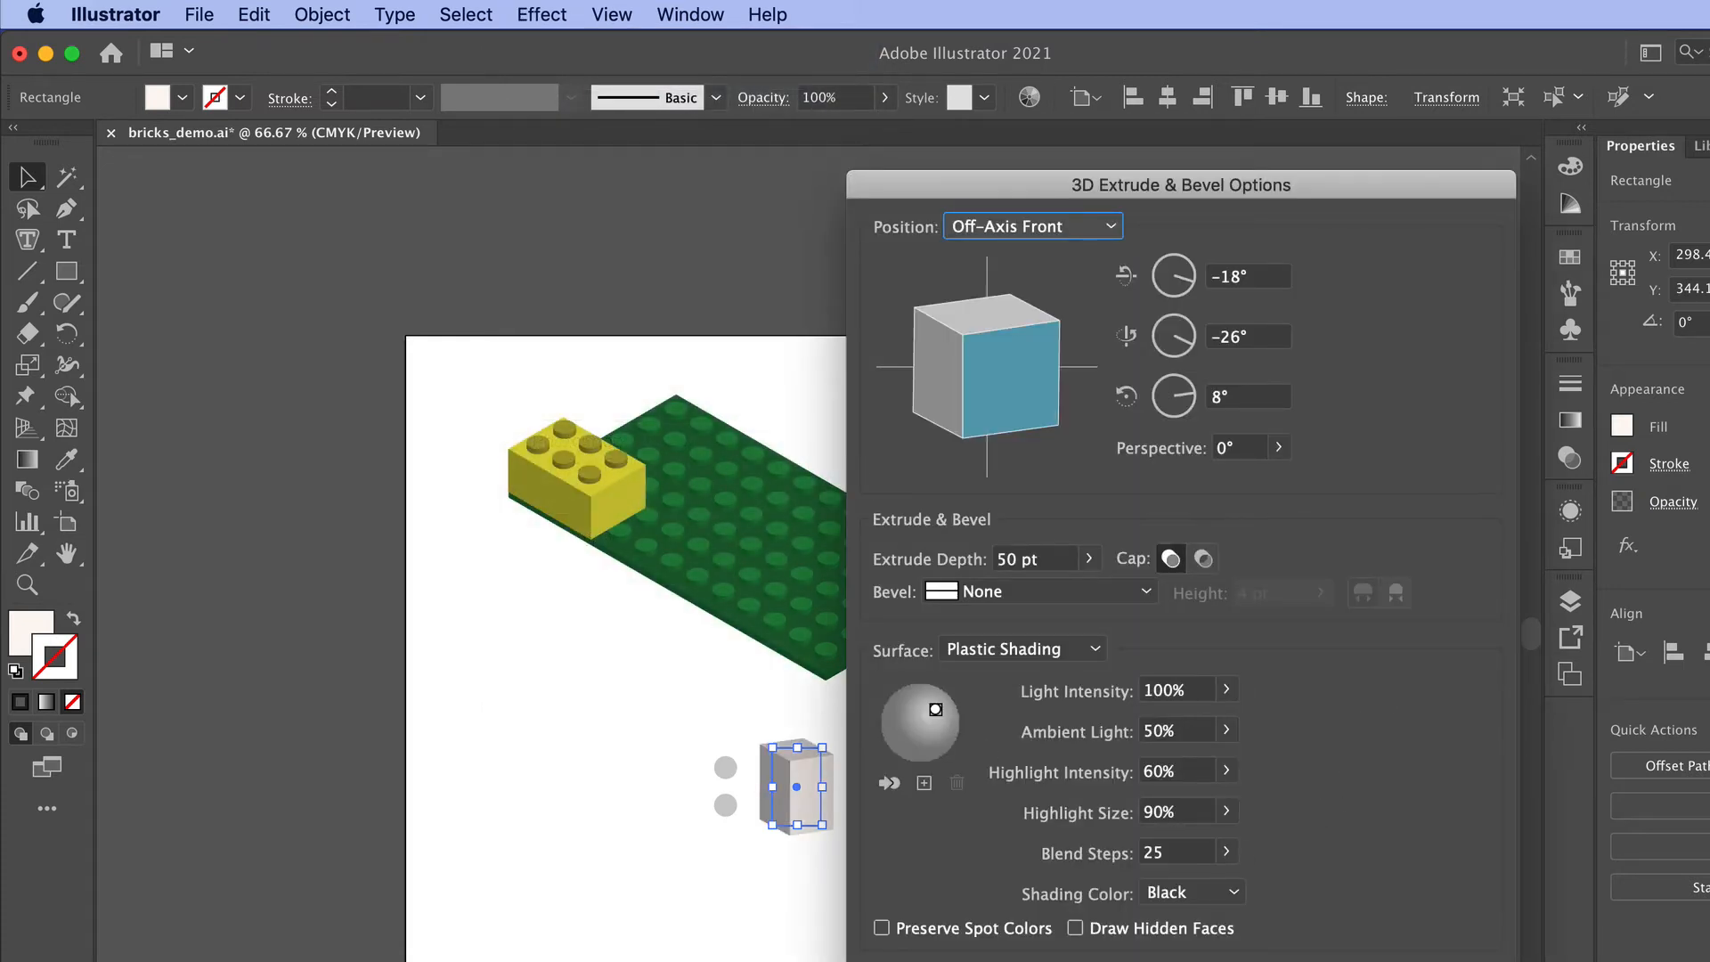
{"action": "key", "text": "Escape"}
{"action": "left_click", "coordinate": [1046, 906]}
Step: Apply the 3D Extrude & Bevel effect to the white rectangle and its two gray studs together with the Isometric Top position
{"action": "left_click_drag", "start_coordinate": [659, 752], "coordinate": [900, 807]}
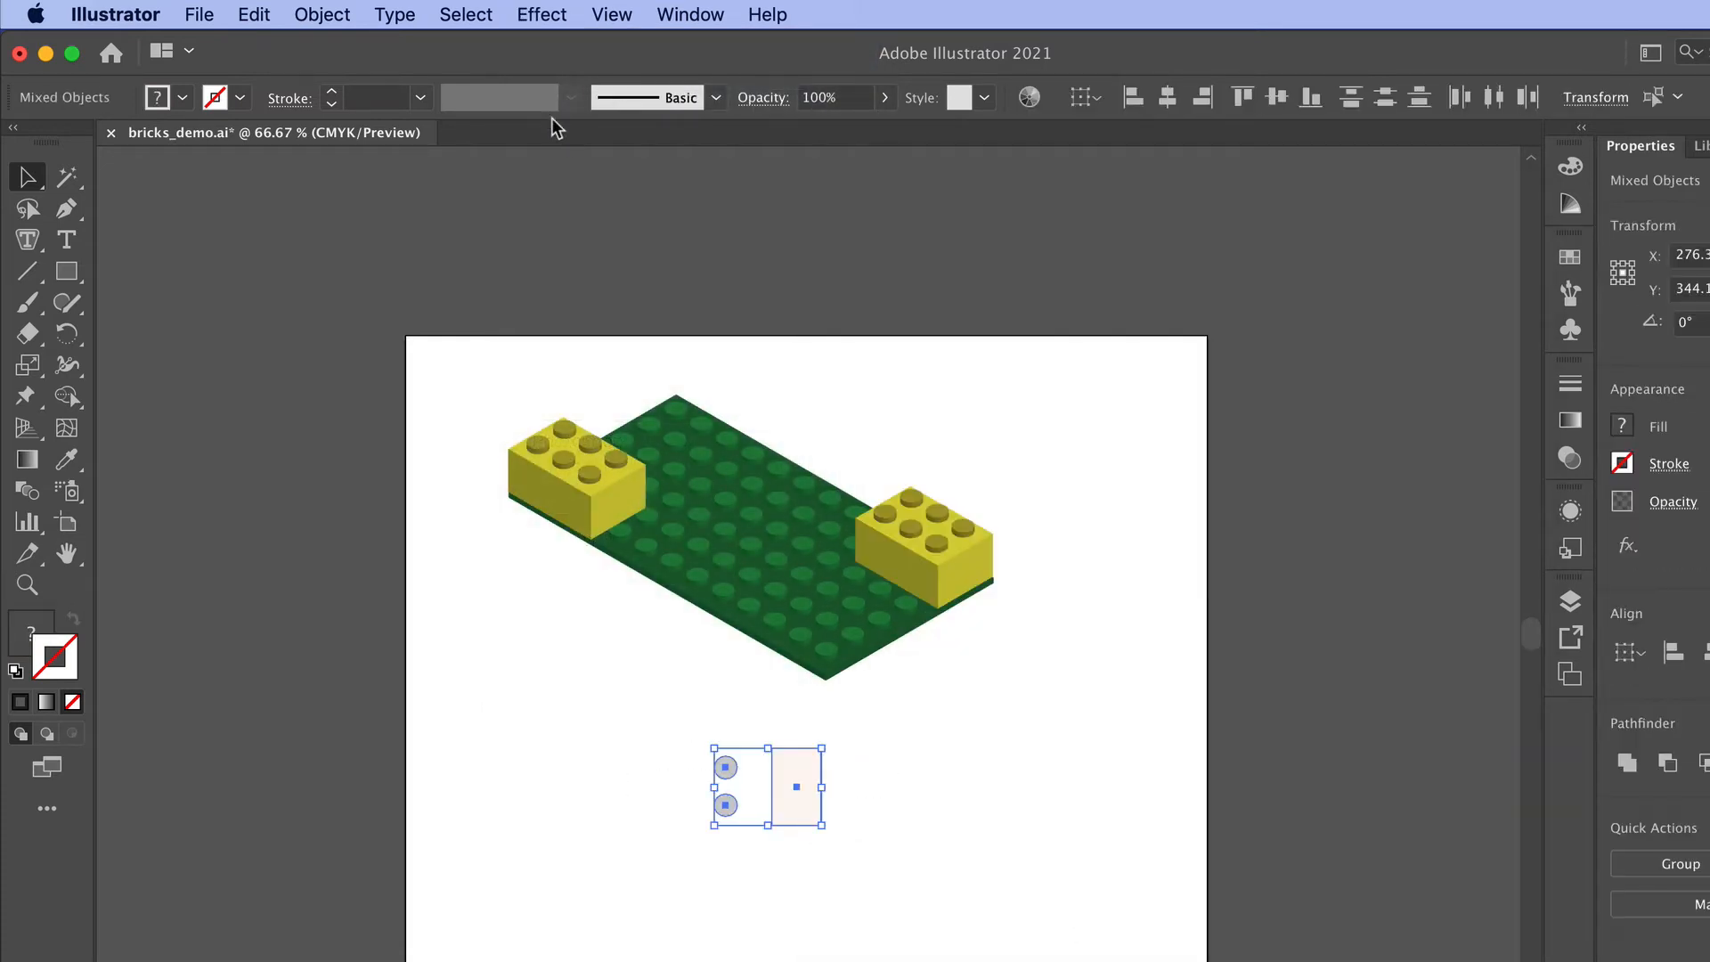
{"action": "left_click", "coordinate": [550, 13]}
{"action": "mouse_move", "coordinate": [591, 179]}
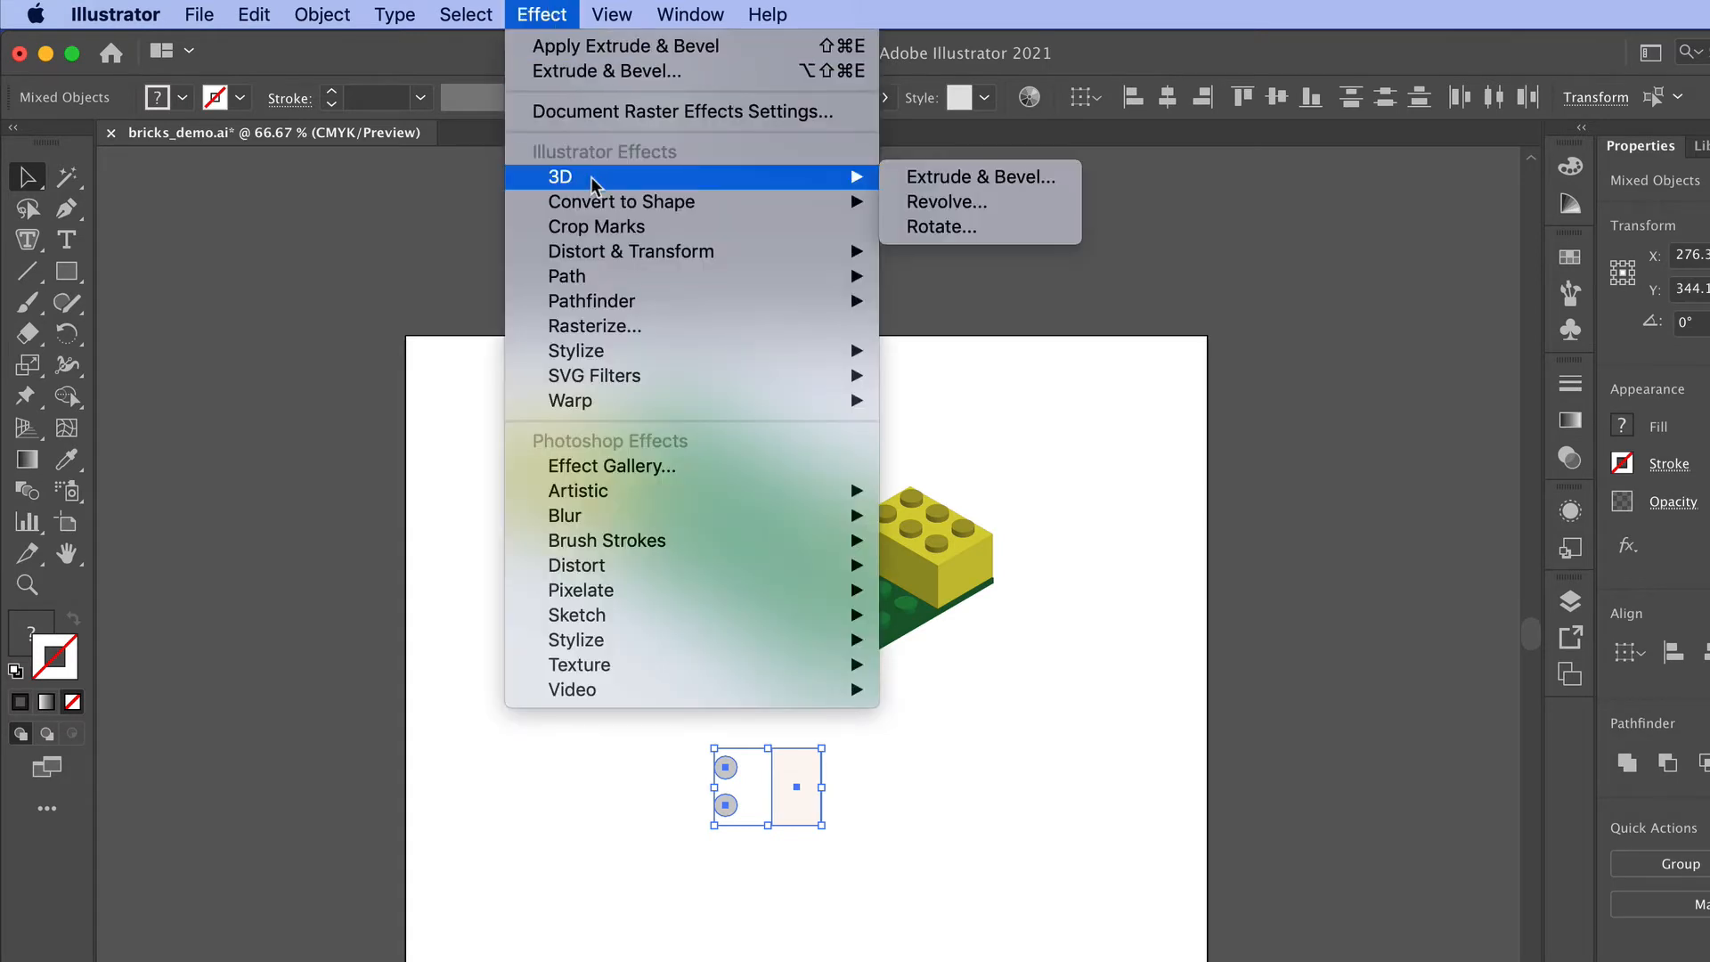
{"action": "left_click", "coordinate": [974, 179]}
{"action": "left_click", "coordinate": [1032, 227]}
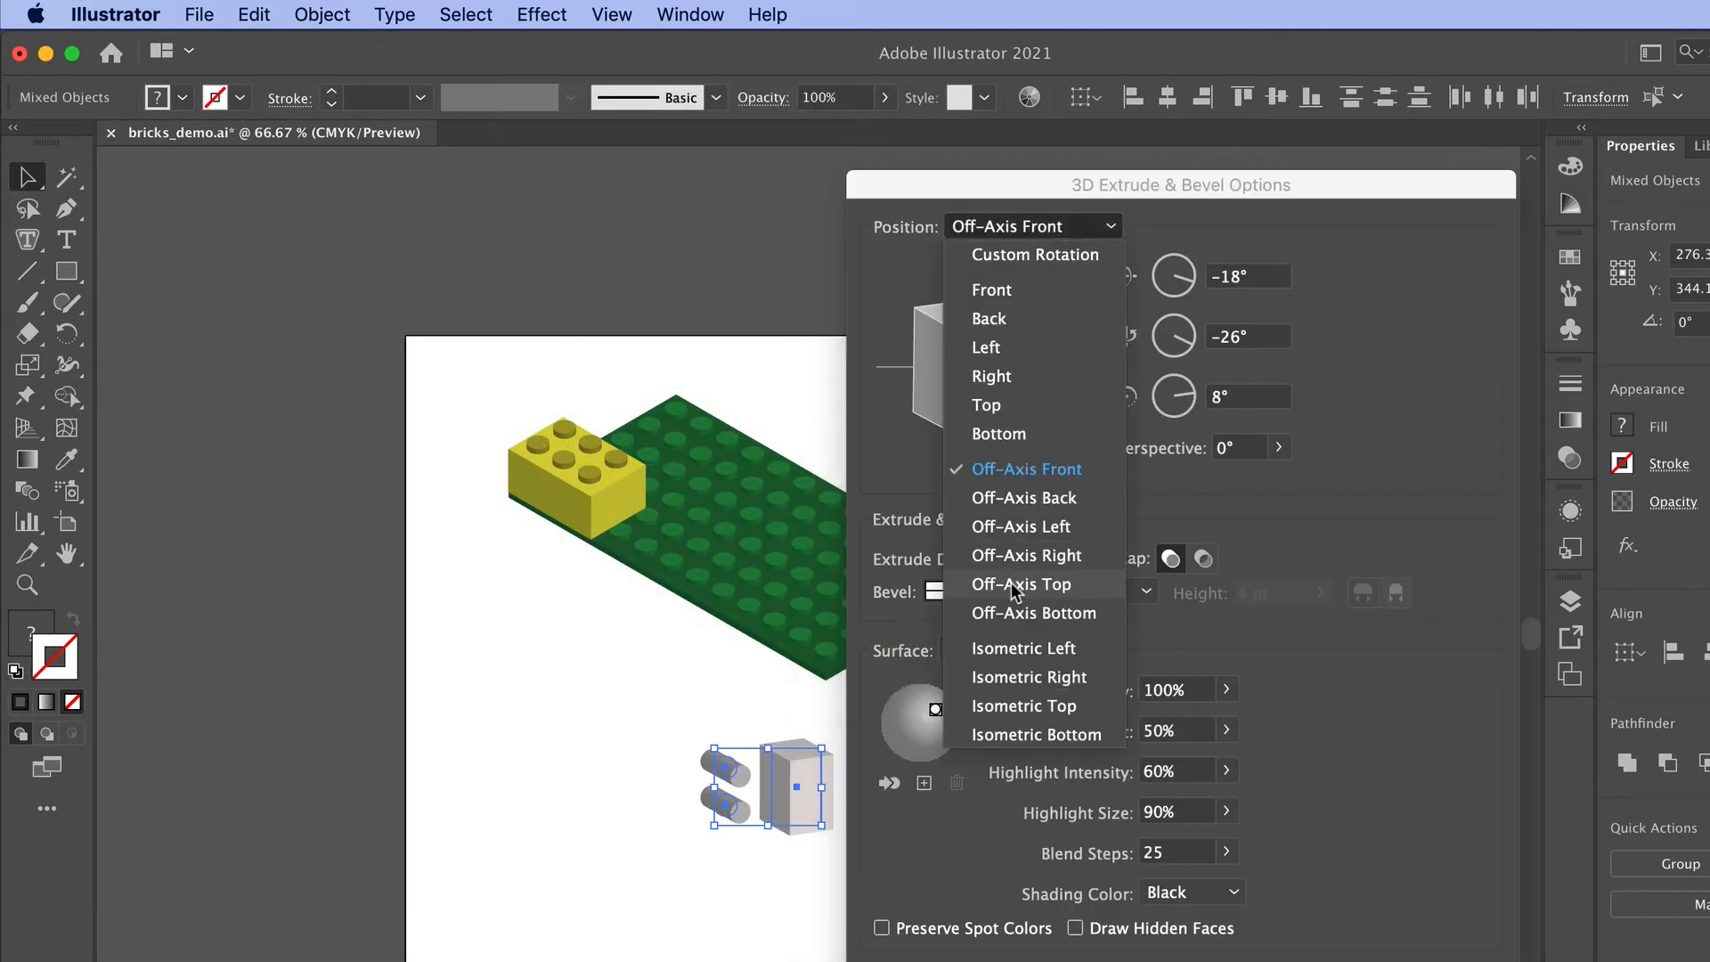
{"action": "left_click", "coordinate": [1025, 707]}
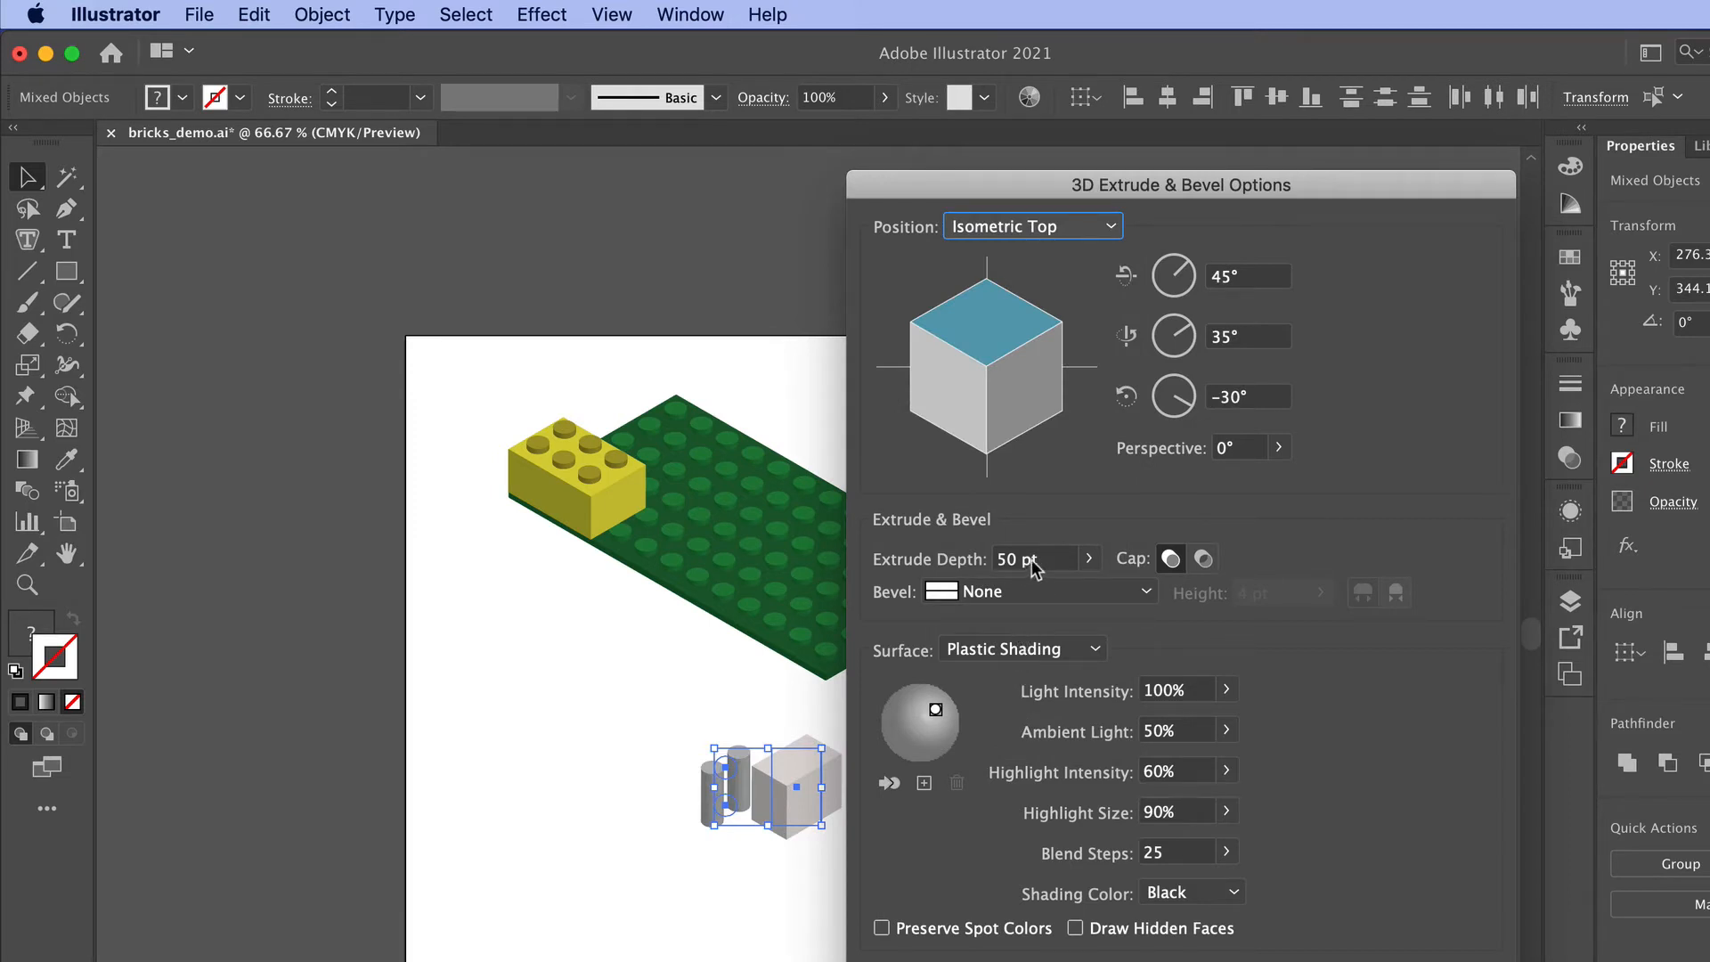
Step: Set the extrude depth of the white rectangle and gray studs to 25 pt, accept the effect and deselect them
{"action": "scroll", "coordinate": [1054, 563], "scroll_direction": "up", "scroll_amount": 1}
{"action": "left_click", "coordinate": [931, 554]}
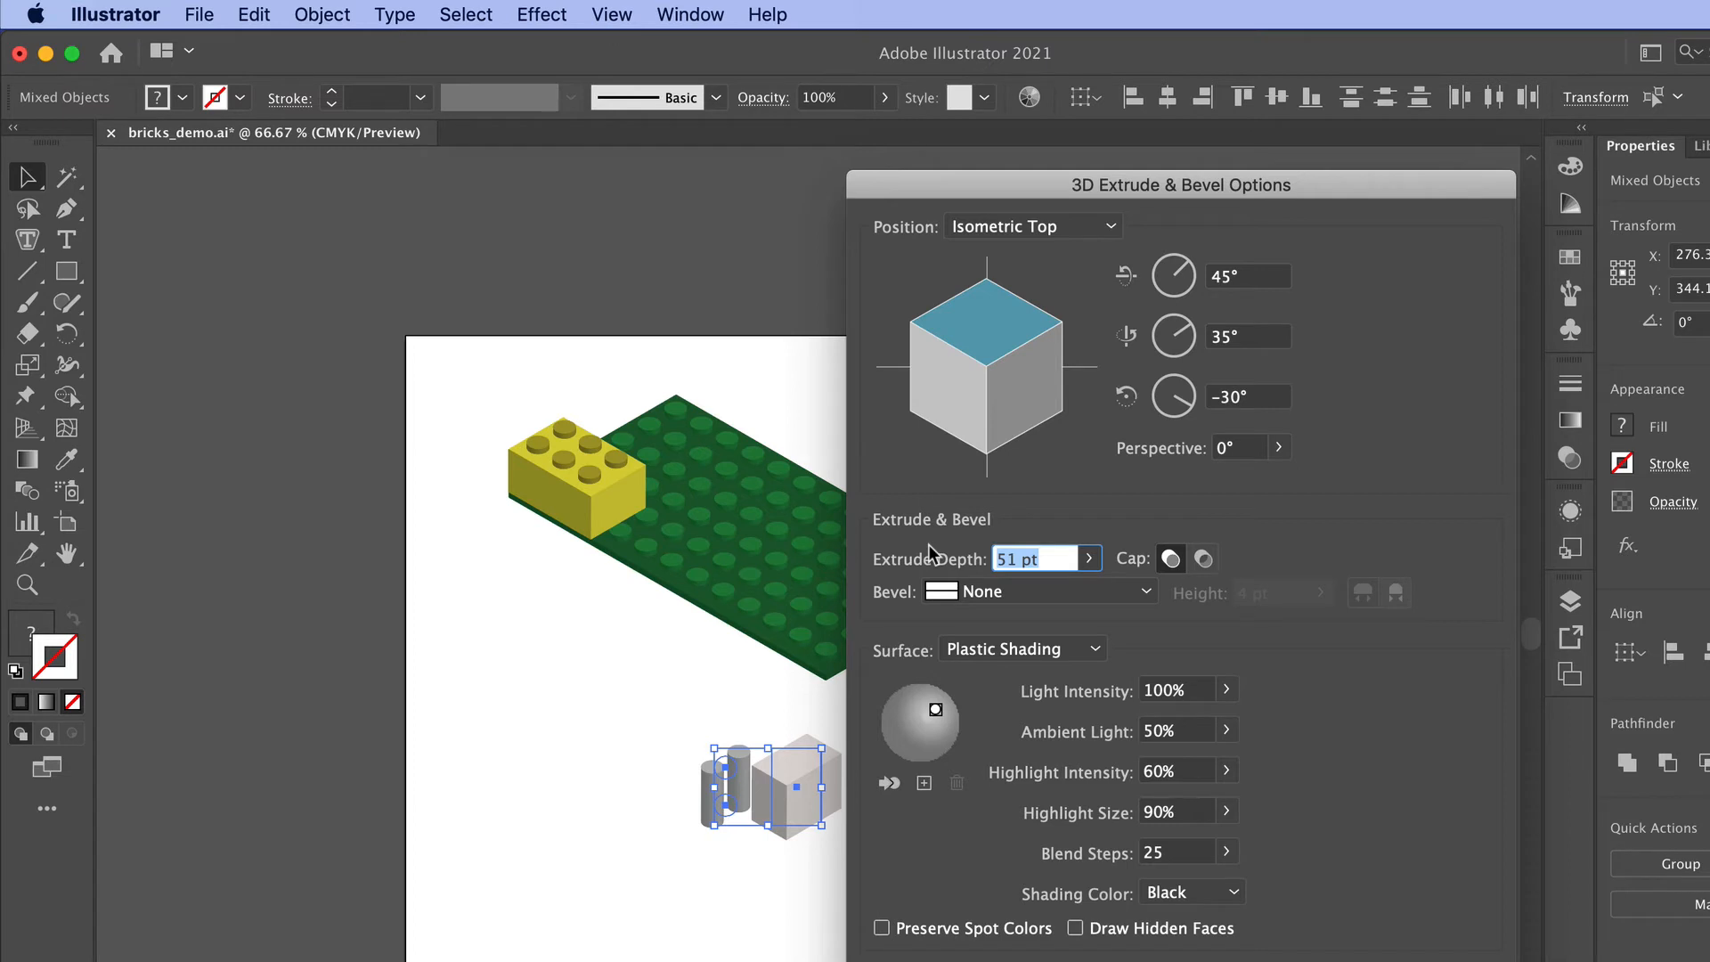
{"action": "type", "text": "25"}
{"action": "key", "text": "Return"}
{"action": "left_click", "coordinate": [996, 947]}
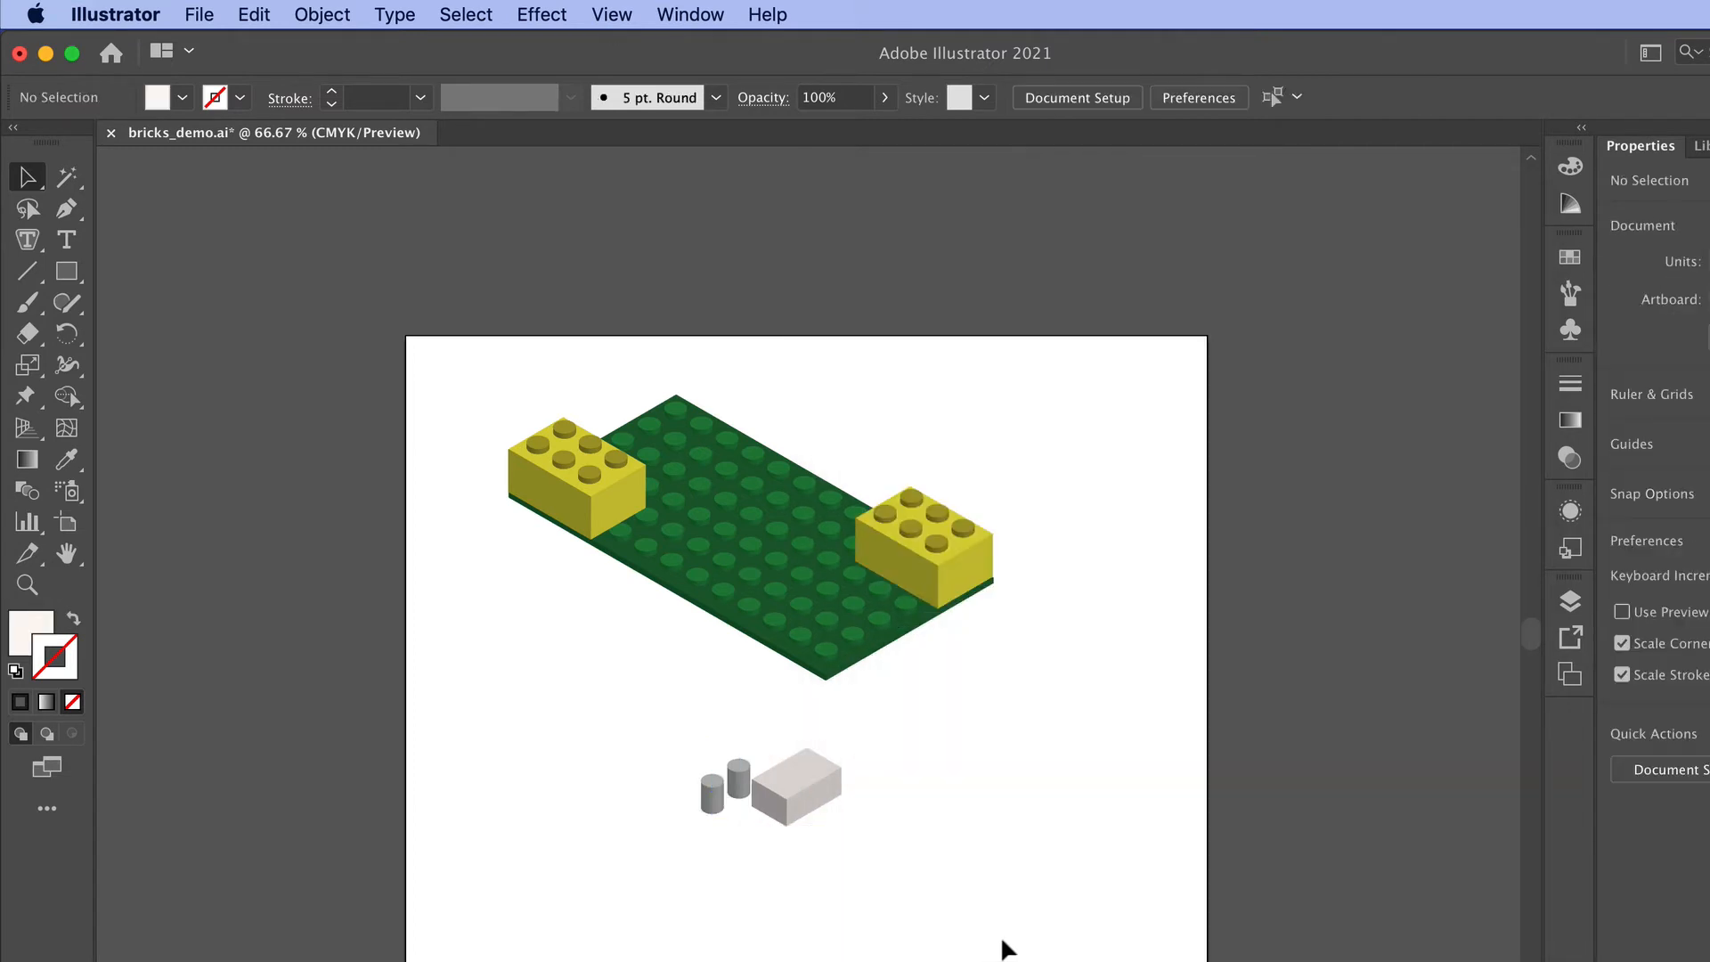
Step: Set the extrude depth of the two gray studs to 5 pt, accept the effect and deselect them
{"action": "left_click", "coordinate": [714, 797]}
{"action": "left_click", "coordinate": [1690, 550]}
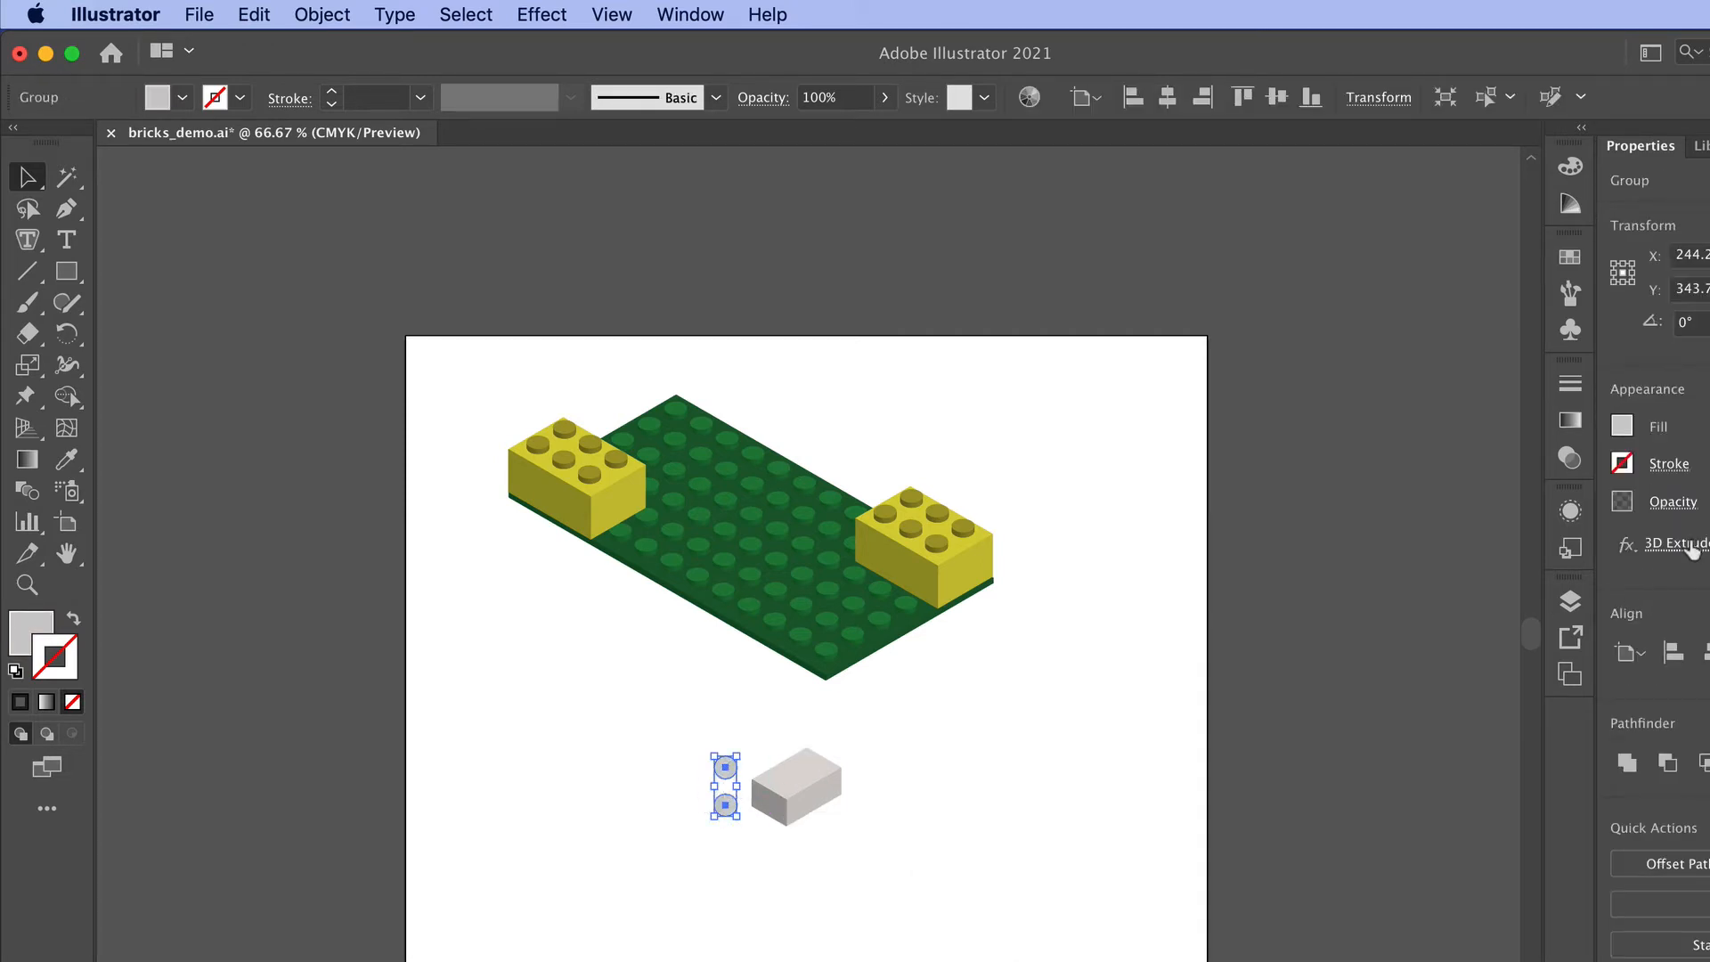
{"action": "left_click", "coordinate": [1046, 559]}
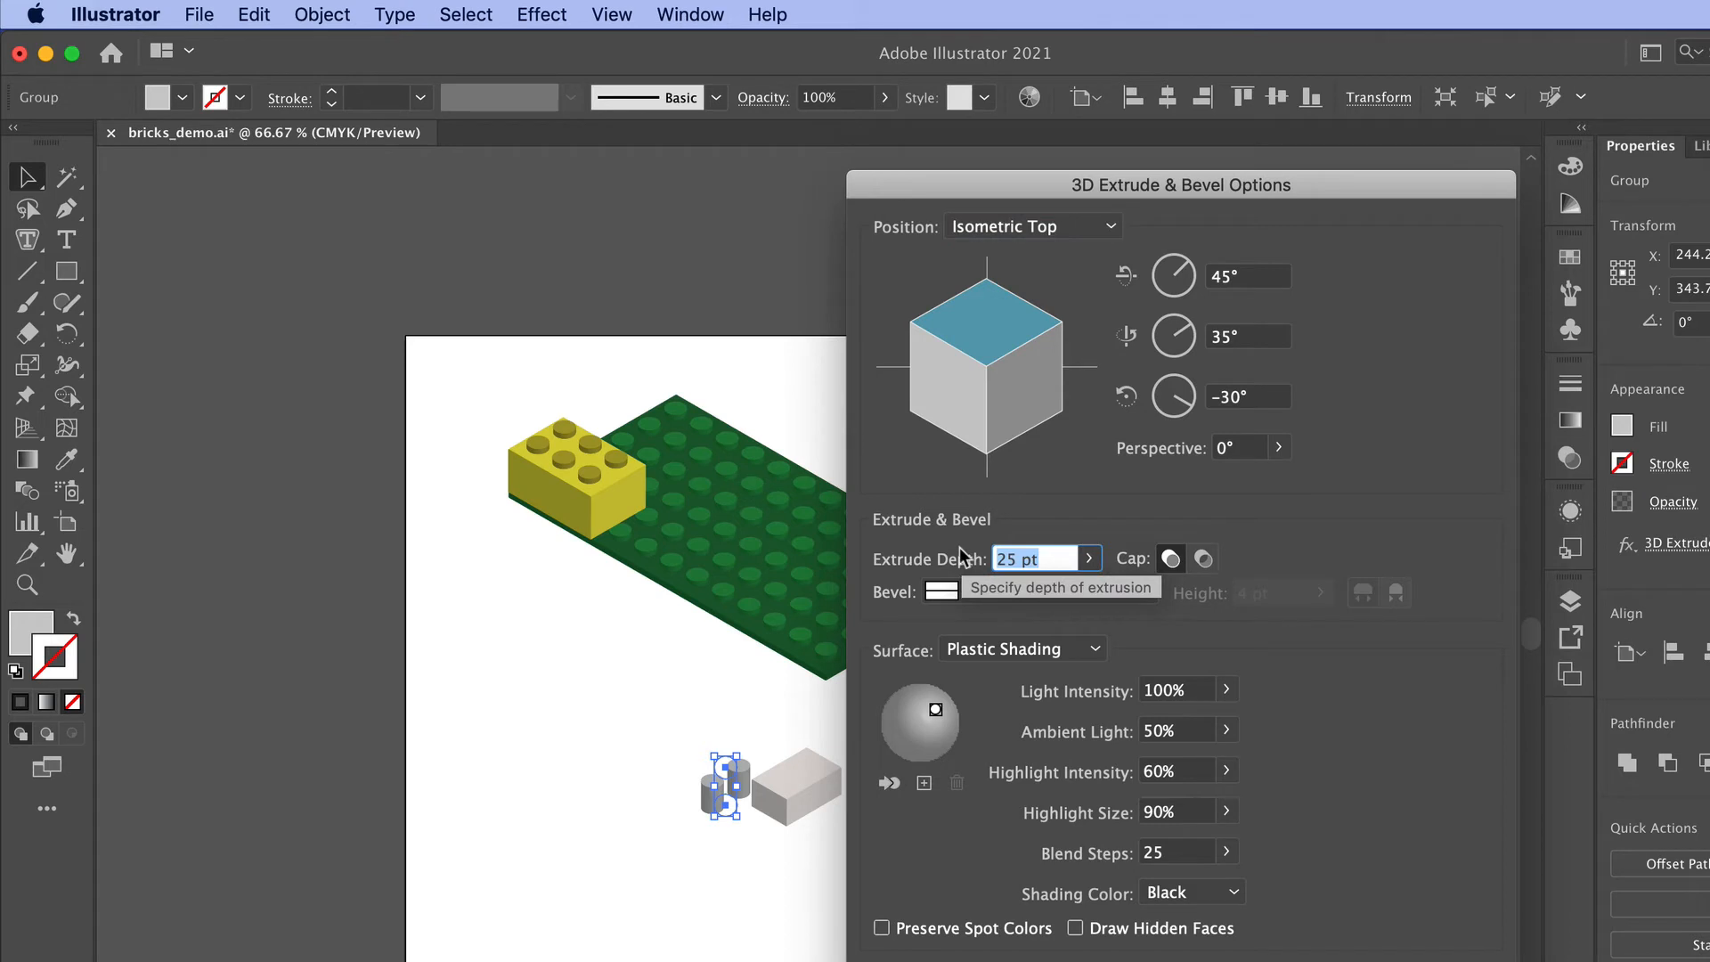
{"action": "type", "text": "5"}
{"action": "key", "text": "Return"}
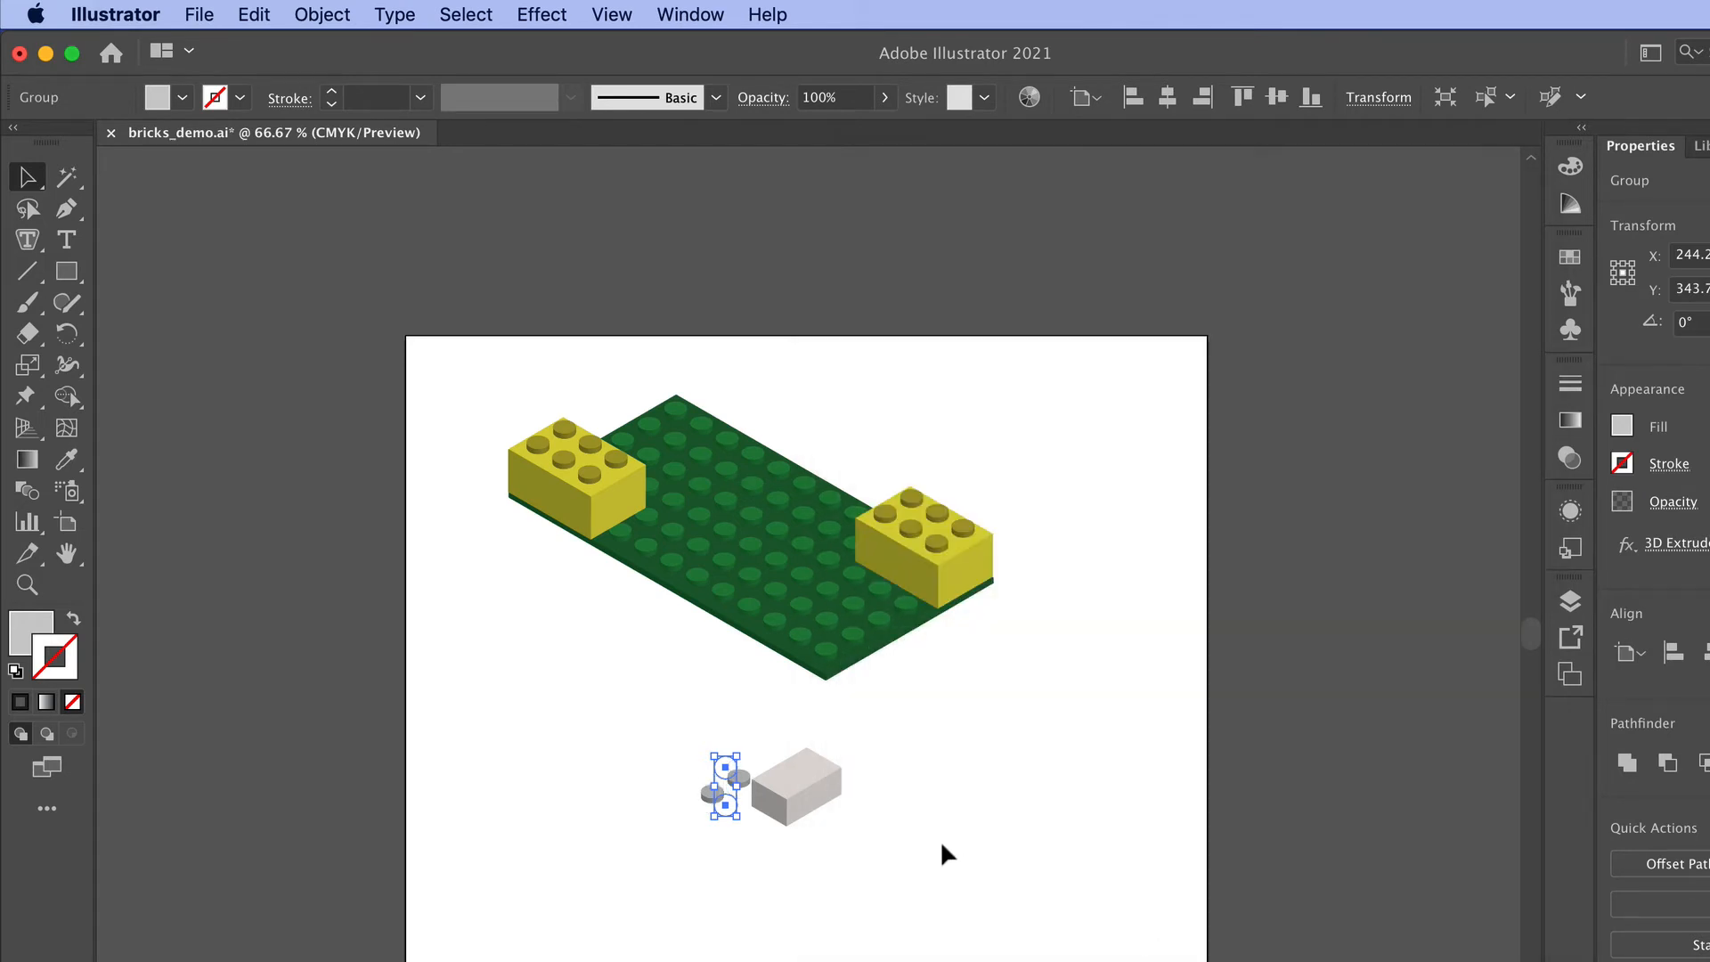
{"action": "left_click", "coordinate": [943, 855]}
Step: Move the pair of gray studs onto the top of the white brick and fine-tune their alignment
{"action": "left_click_drag", "start_coordinate": [710, 797], "coordinate": [842, 775]}
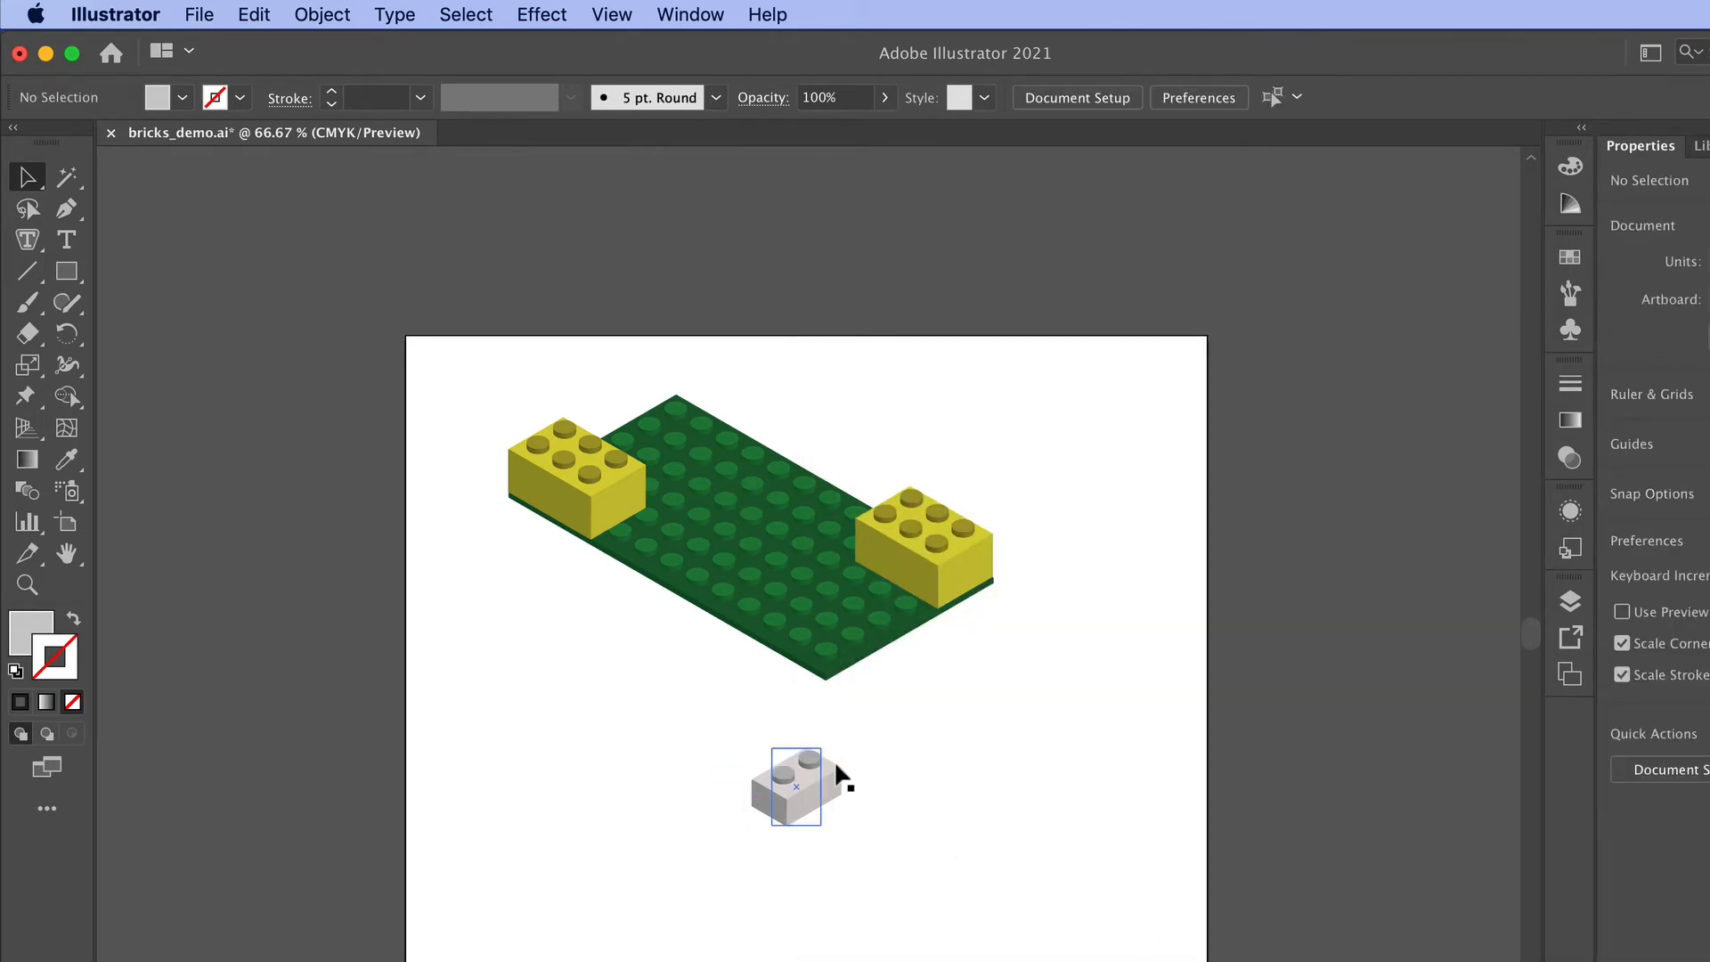
{"action": "key", "text": "super+equal"}
{"action": "key", "text": "super+equal"}
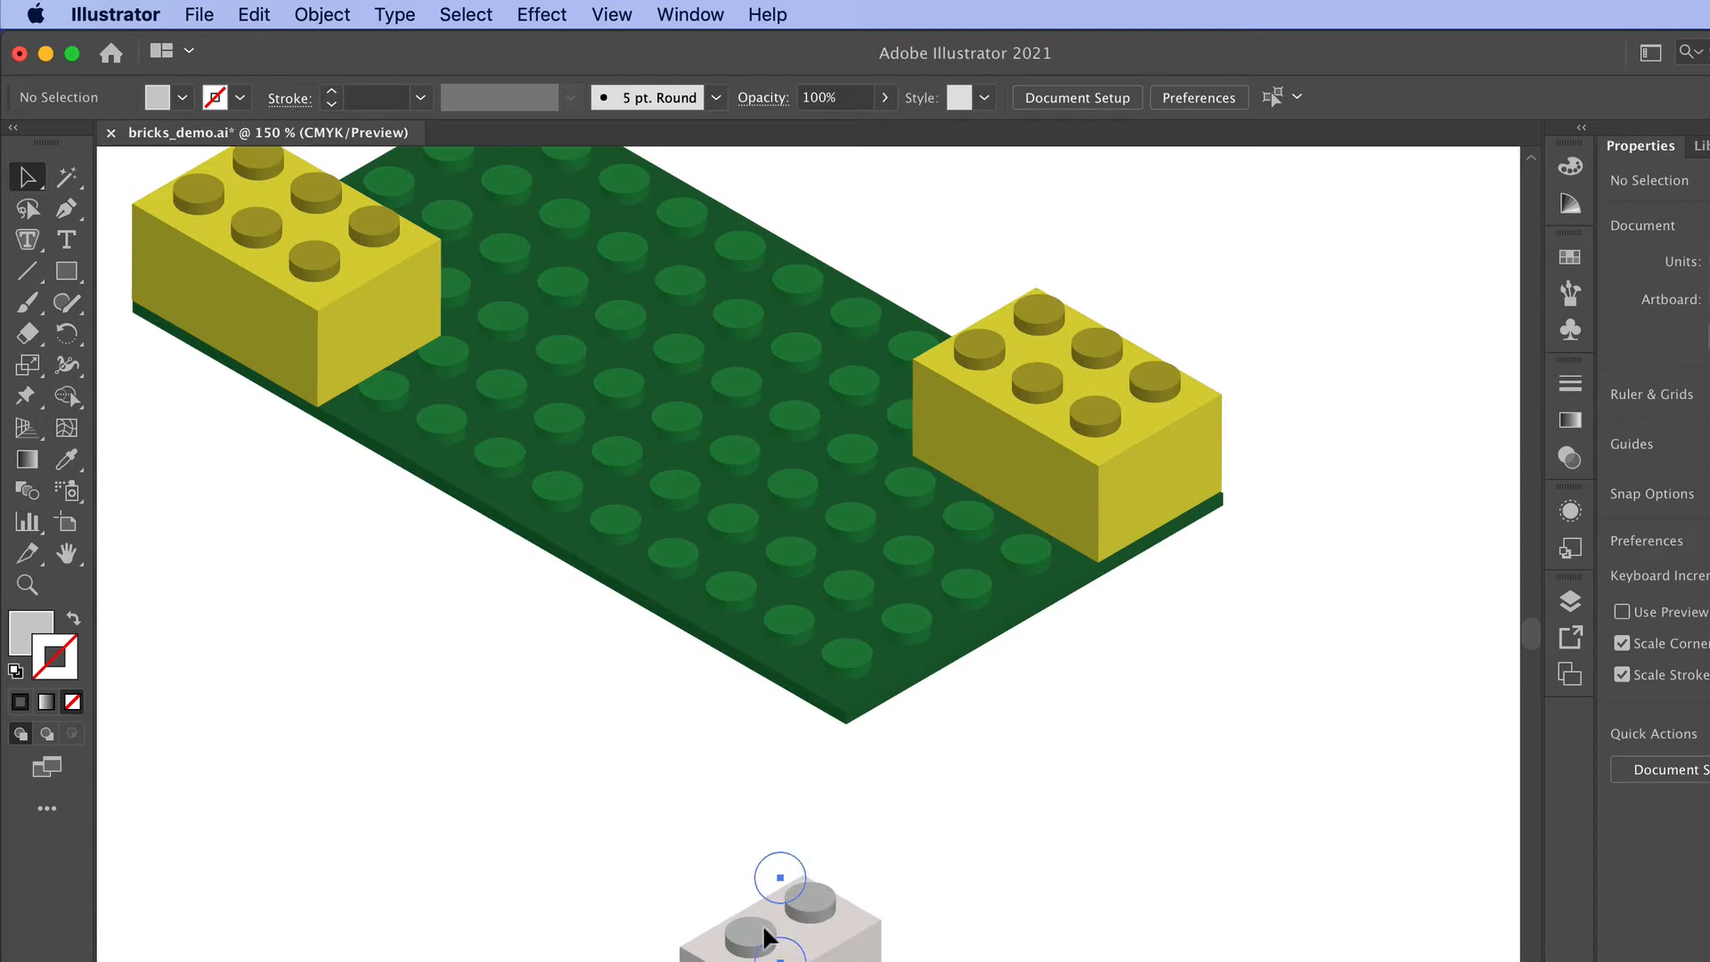
{"action": "left_click_drag", "start_coordinate": [763, 928], "coordinate": [763, 935]}
Step: Group the white brick, place it on top of the right yellow brick, and put a copy at the baseplate's front corner
{"action": "left_click", "coordinate": [630, 892]}
{"action": "left_click_drag", "start_coordinate": [630, 891], "coordinate": [896, 611]}
{"action": "key", "text": "shift+super+a"}
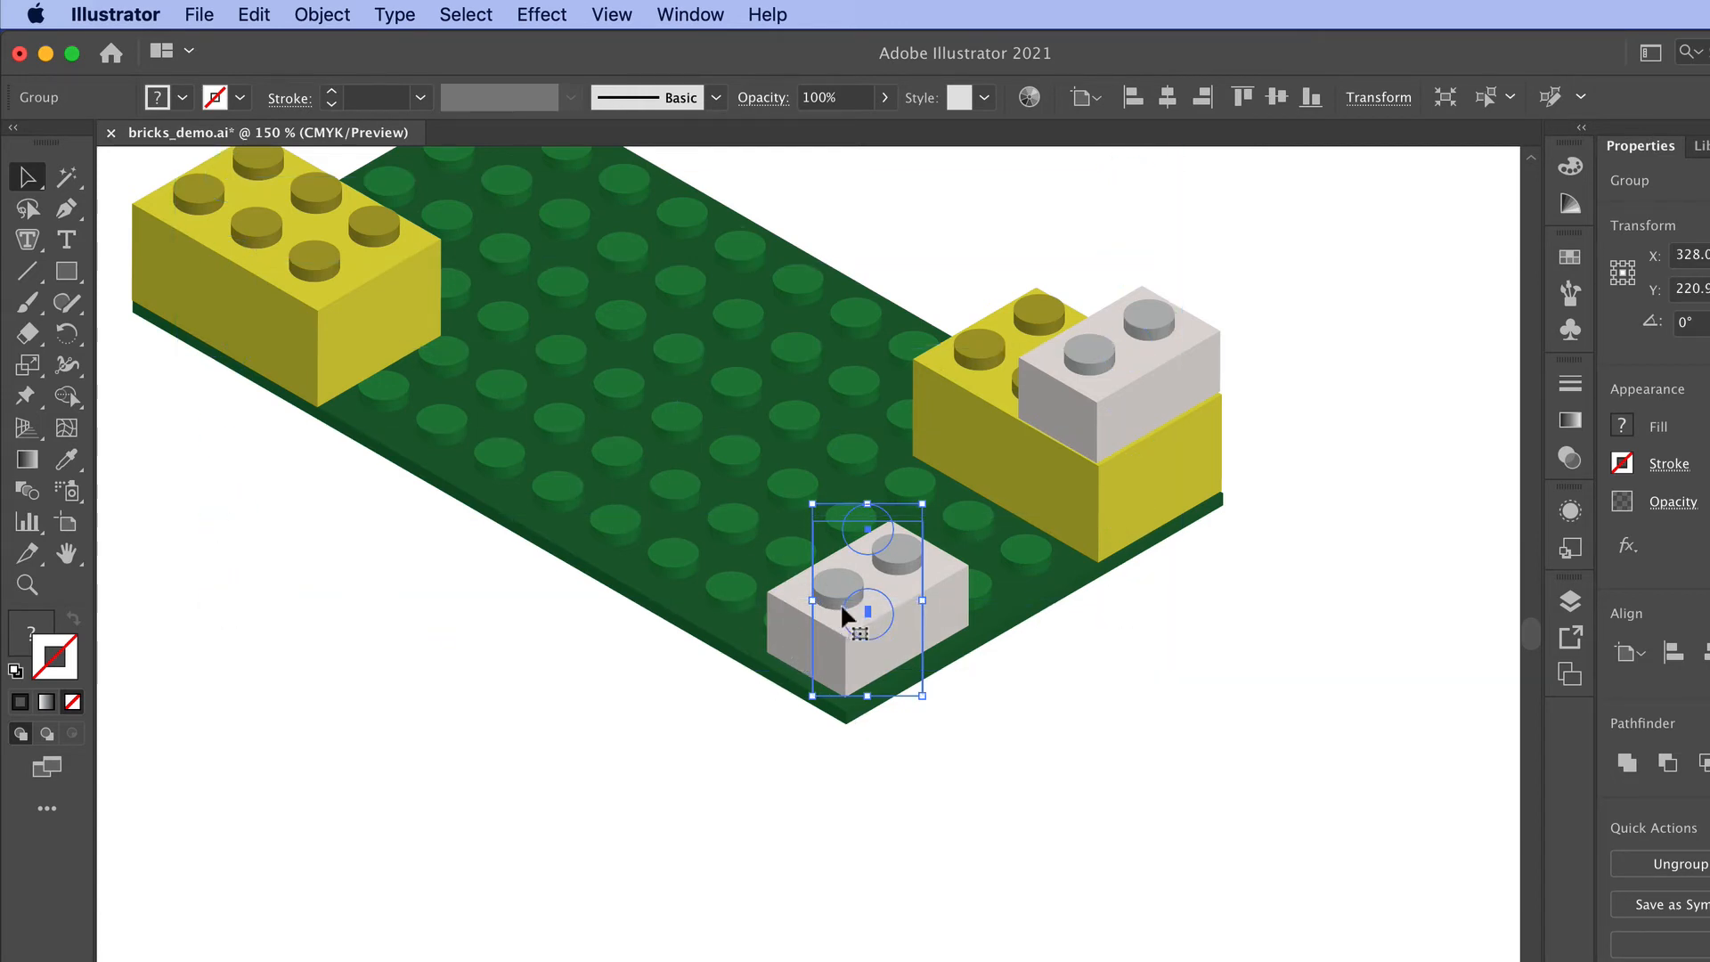
Step: Try to rotate the front white brick as a whole group, and undo the rotation
{"action": "left_click", "coordinate": [1072, 667]}
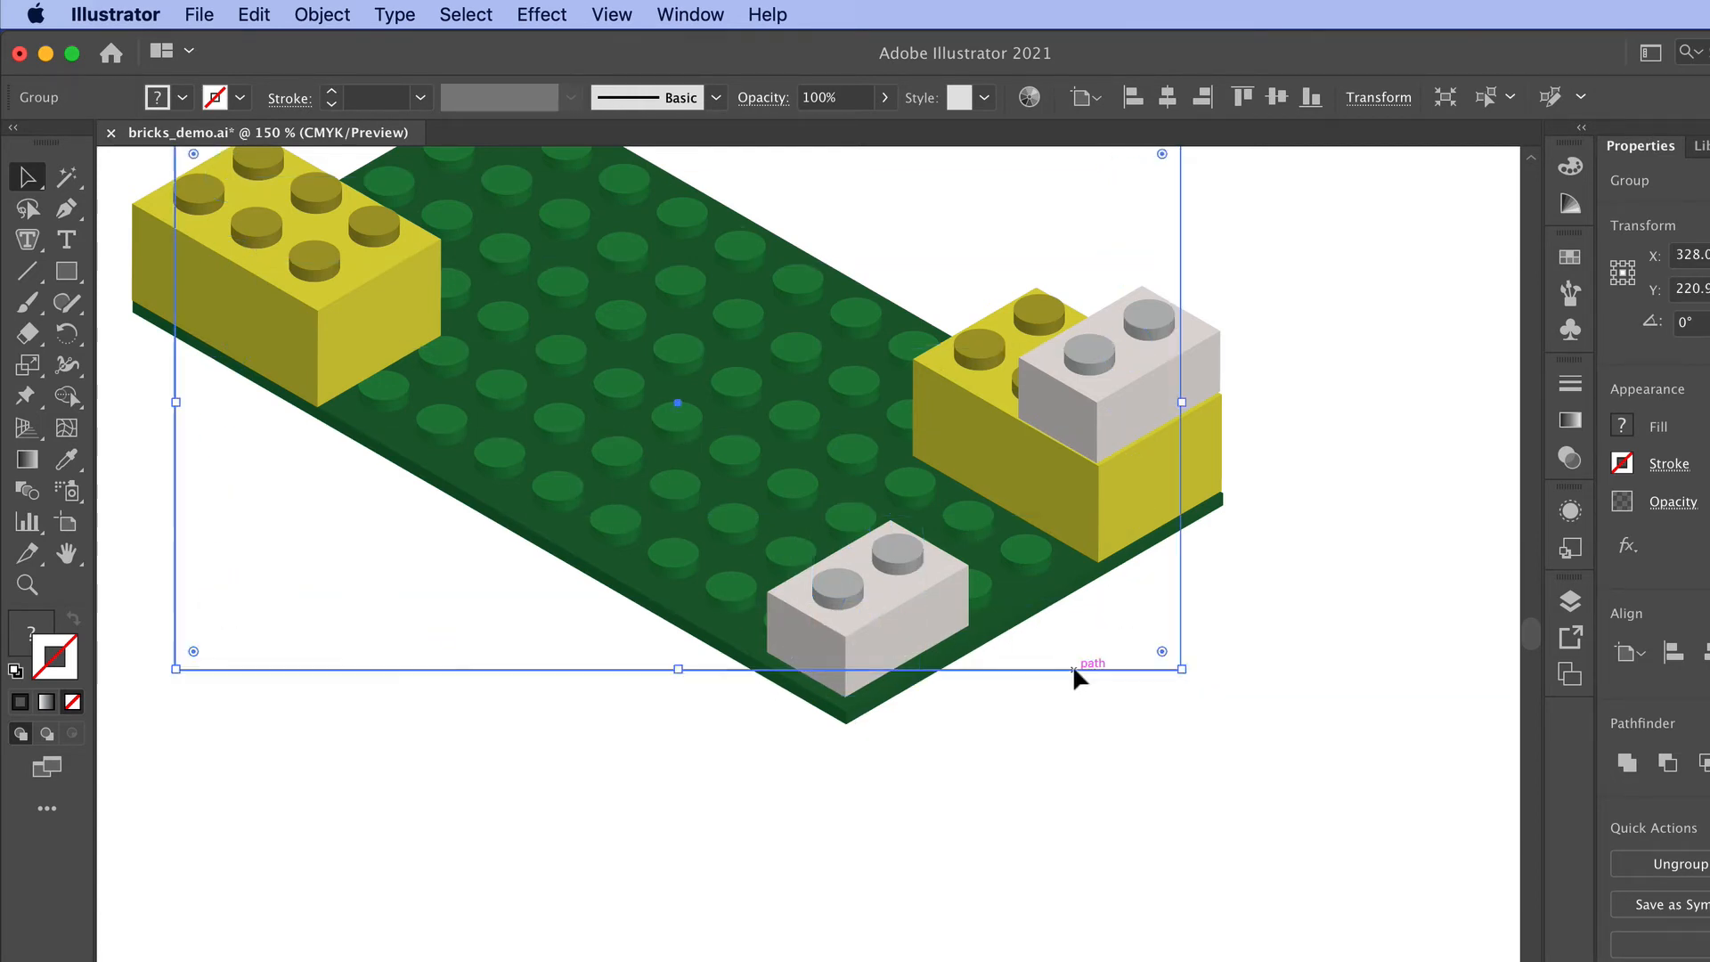
{"action": "left_click", "coordinate": [905, 631]}
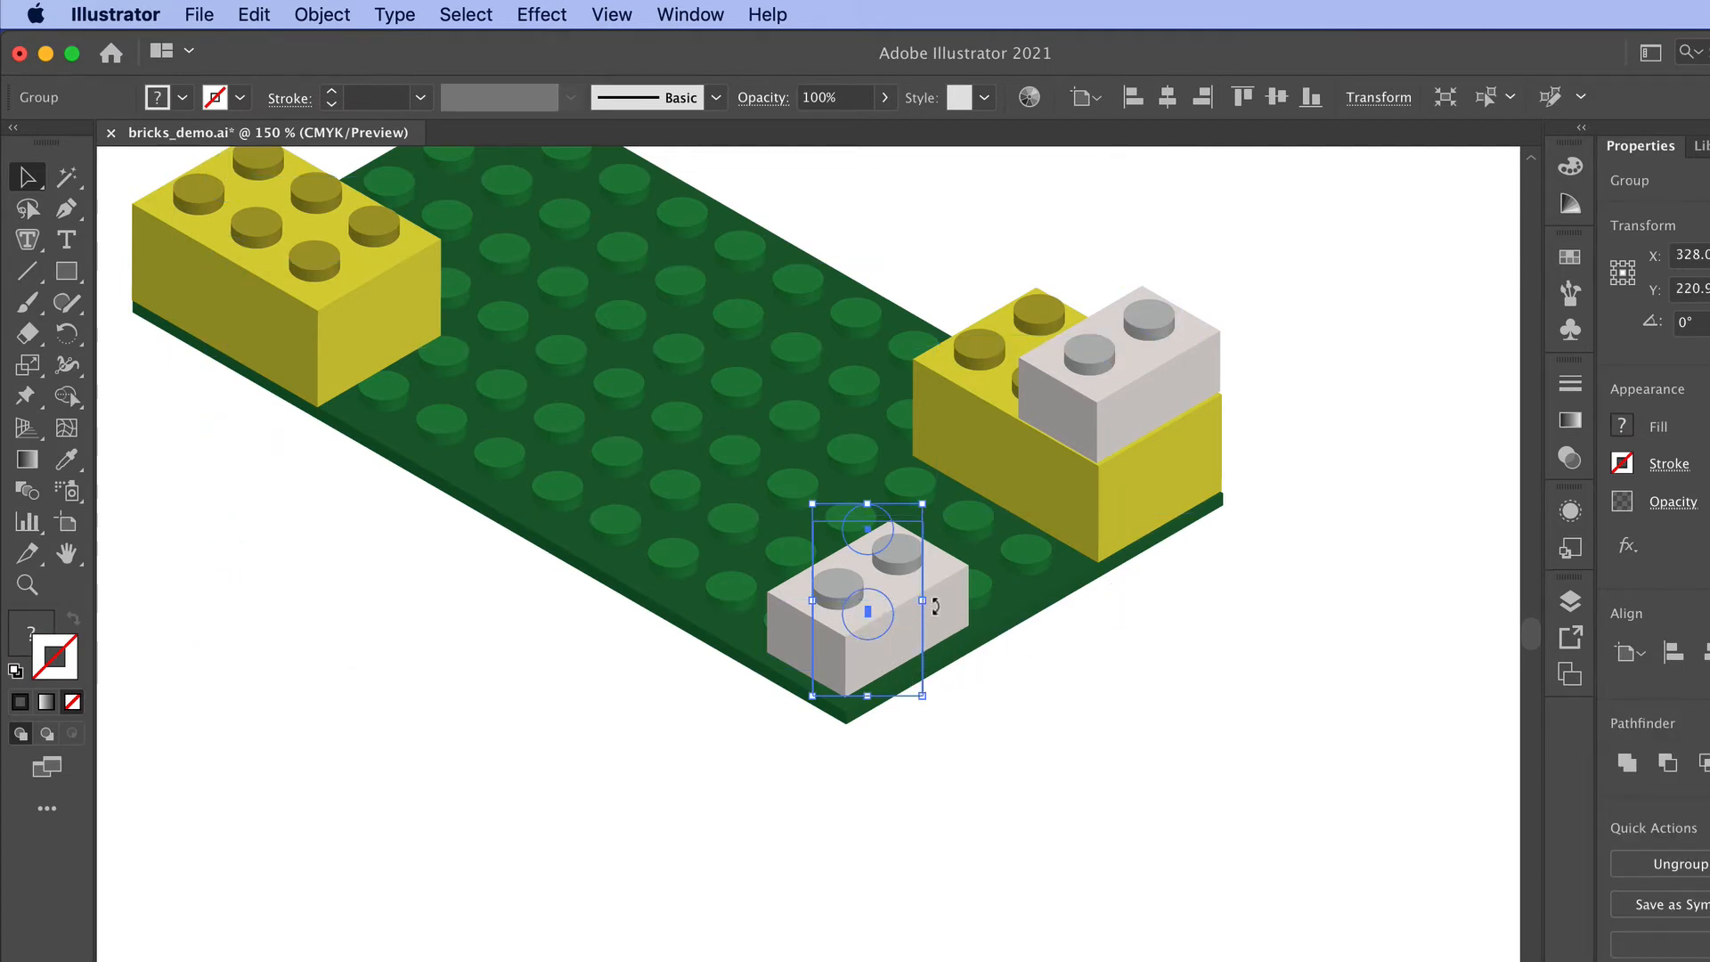
{"action": "left_click_drag", "start_coordinate": [933, 606], "coordinate": [1027, 703]}
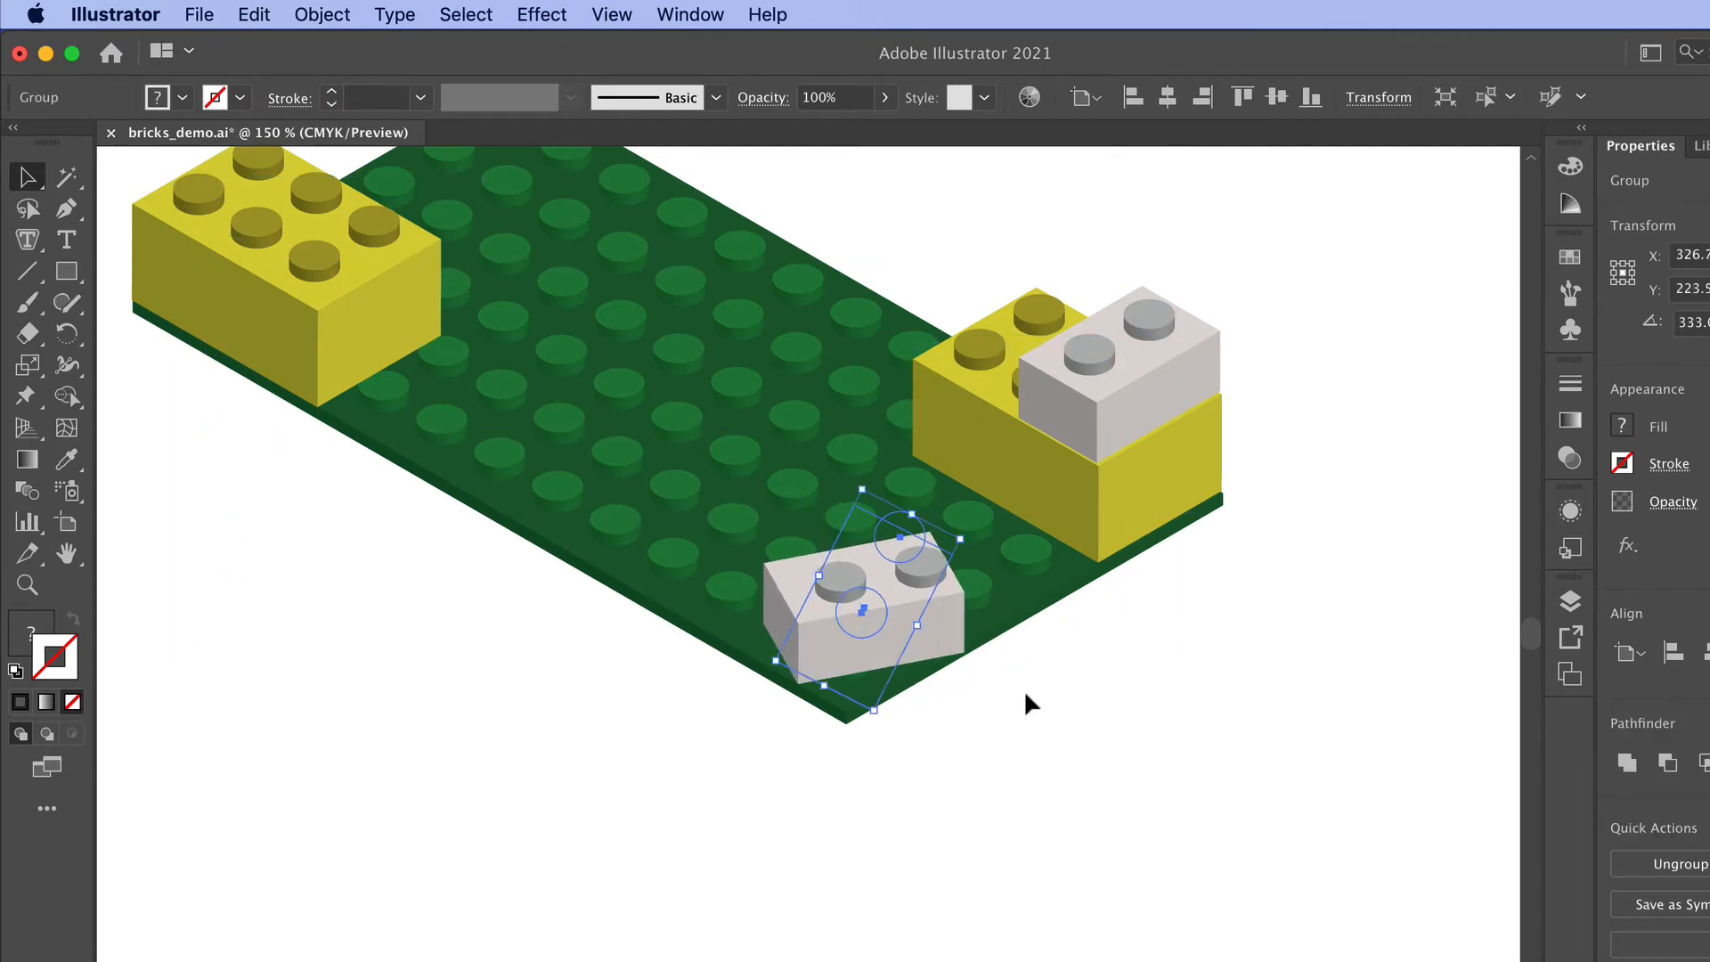
{"action": "key", "text": "super+z"}
Step: Move the front white brick off the baseplate to the empty area at its lower right and deselect it
{"action": "left_click", "coordinate": [985, 689]}
{"action": "left_click", "coordinate": [936, 633]}
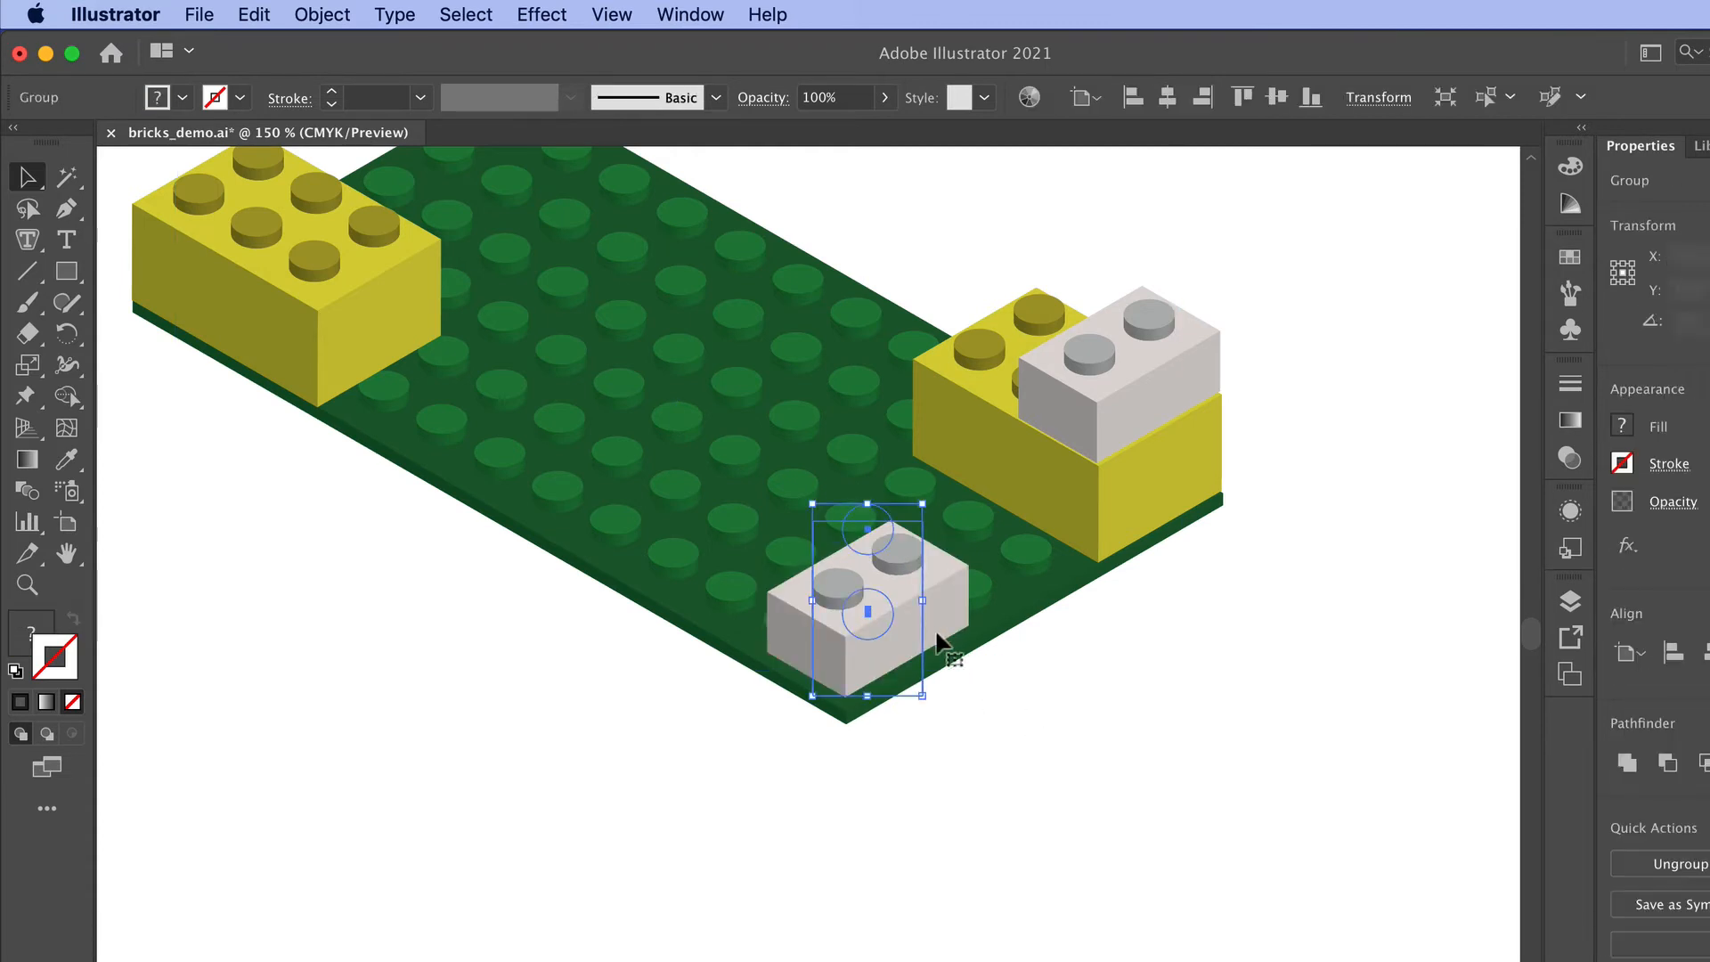
{"action": "left_click_drag", "start_coordinate": [923, 696], "coordinate": [1126, 779]}
{"action": "left_click", "coordinate": [953, 742]}
{"action": "left_click", "coordinate": [1391, 773]}
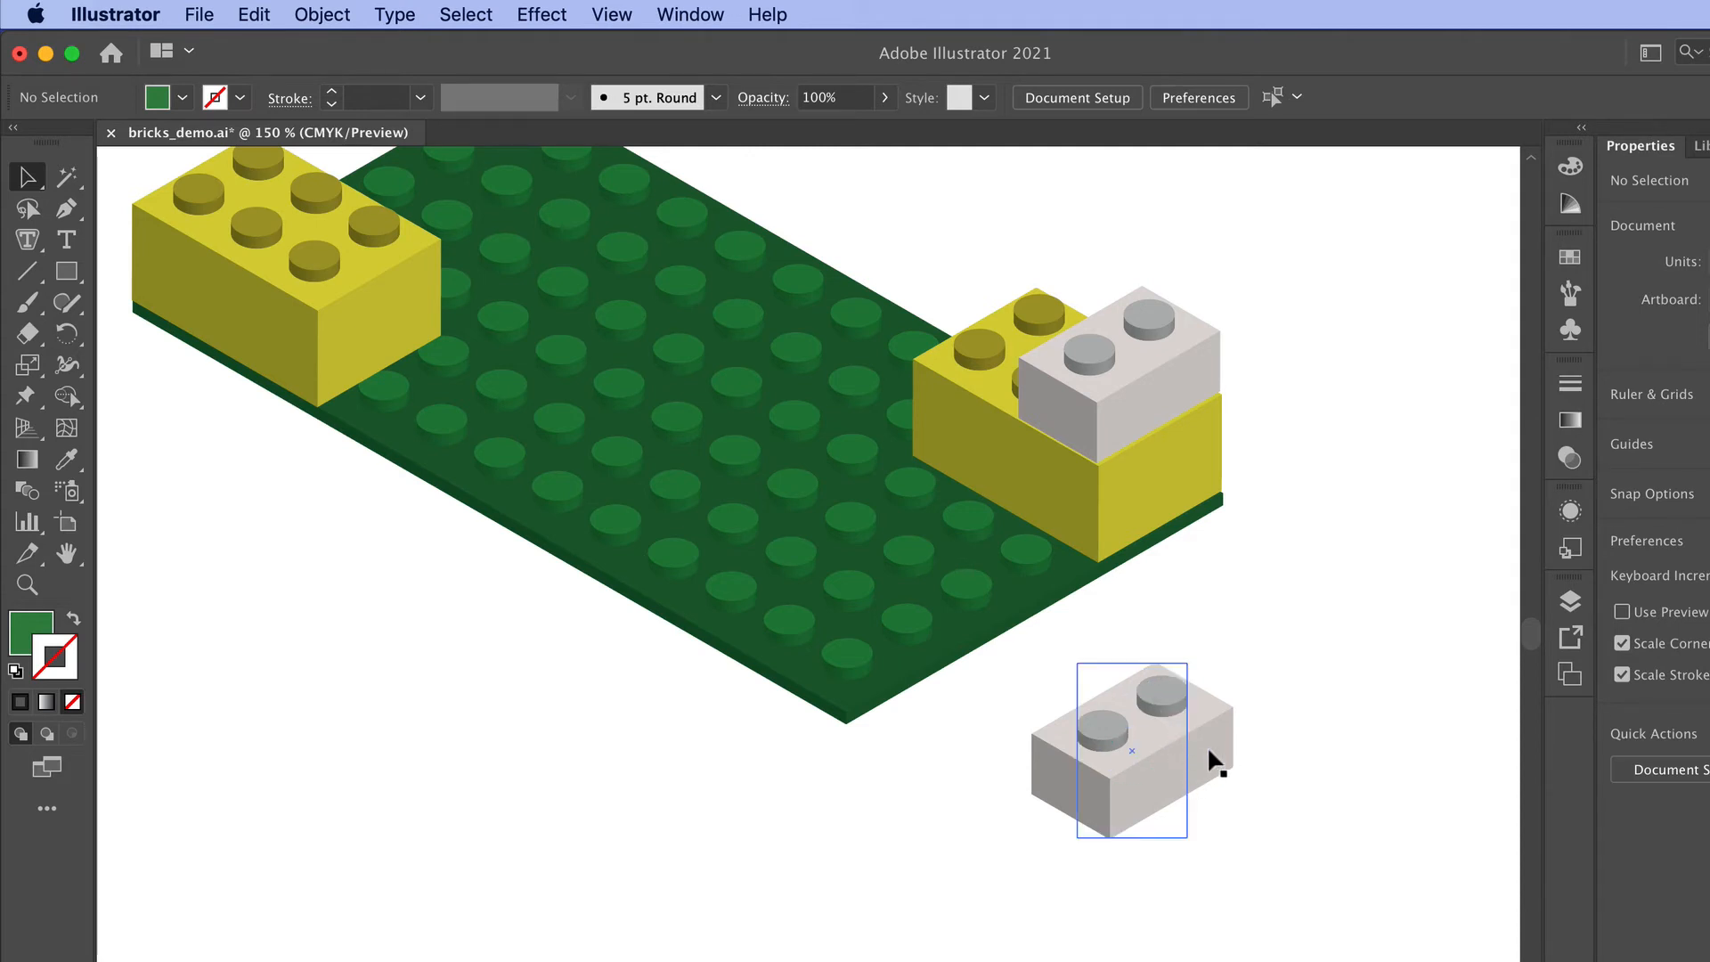
Step: Inside the loose white brick's isolated group, rotate the stud pair and the rectangle separately by 90°, and exit isolation mode
{"action": "double_click", "coordinate": [1173, 757]}
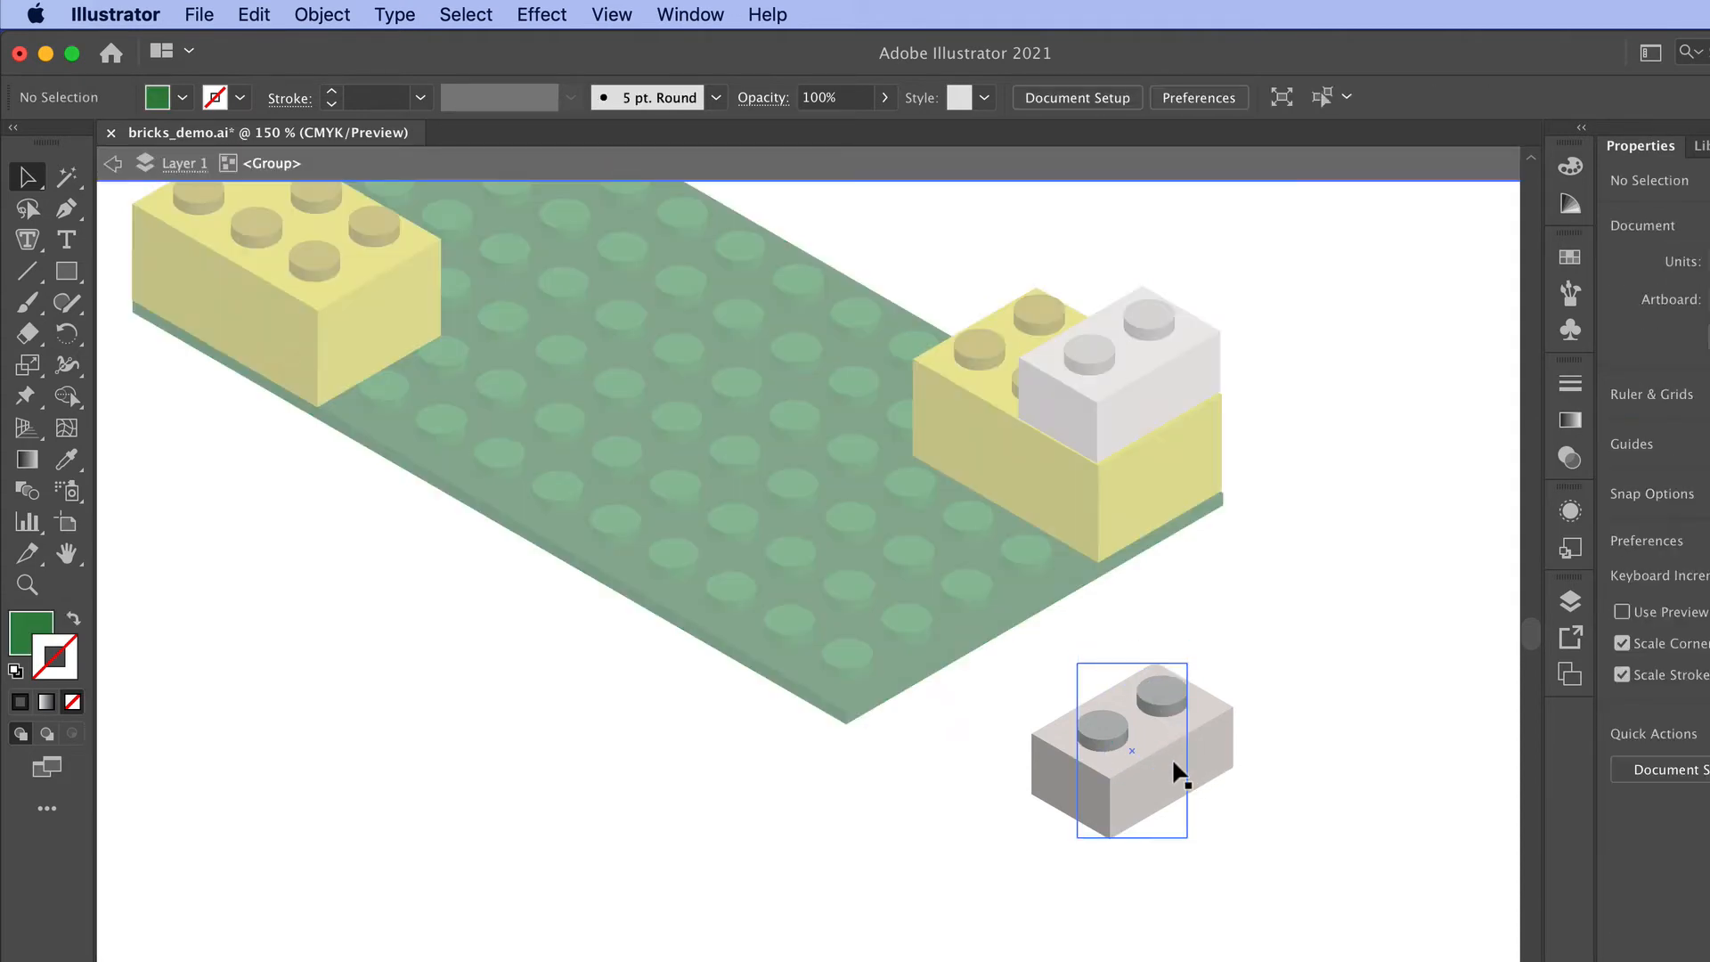
{"action": "left_click", "coordinate": [1156, 669]}
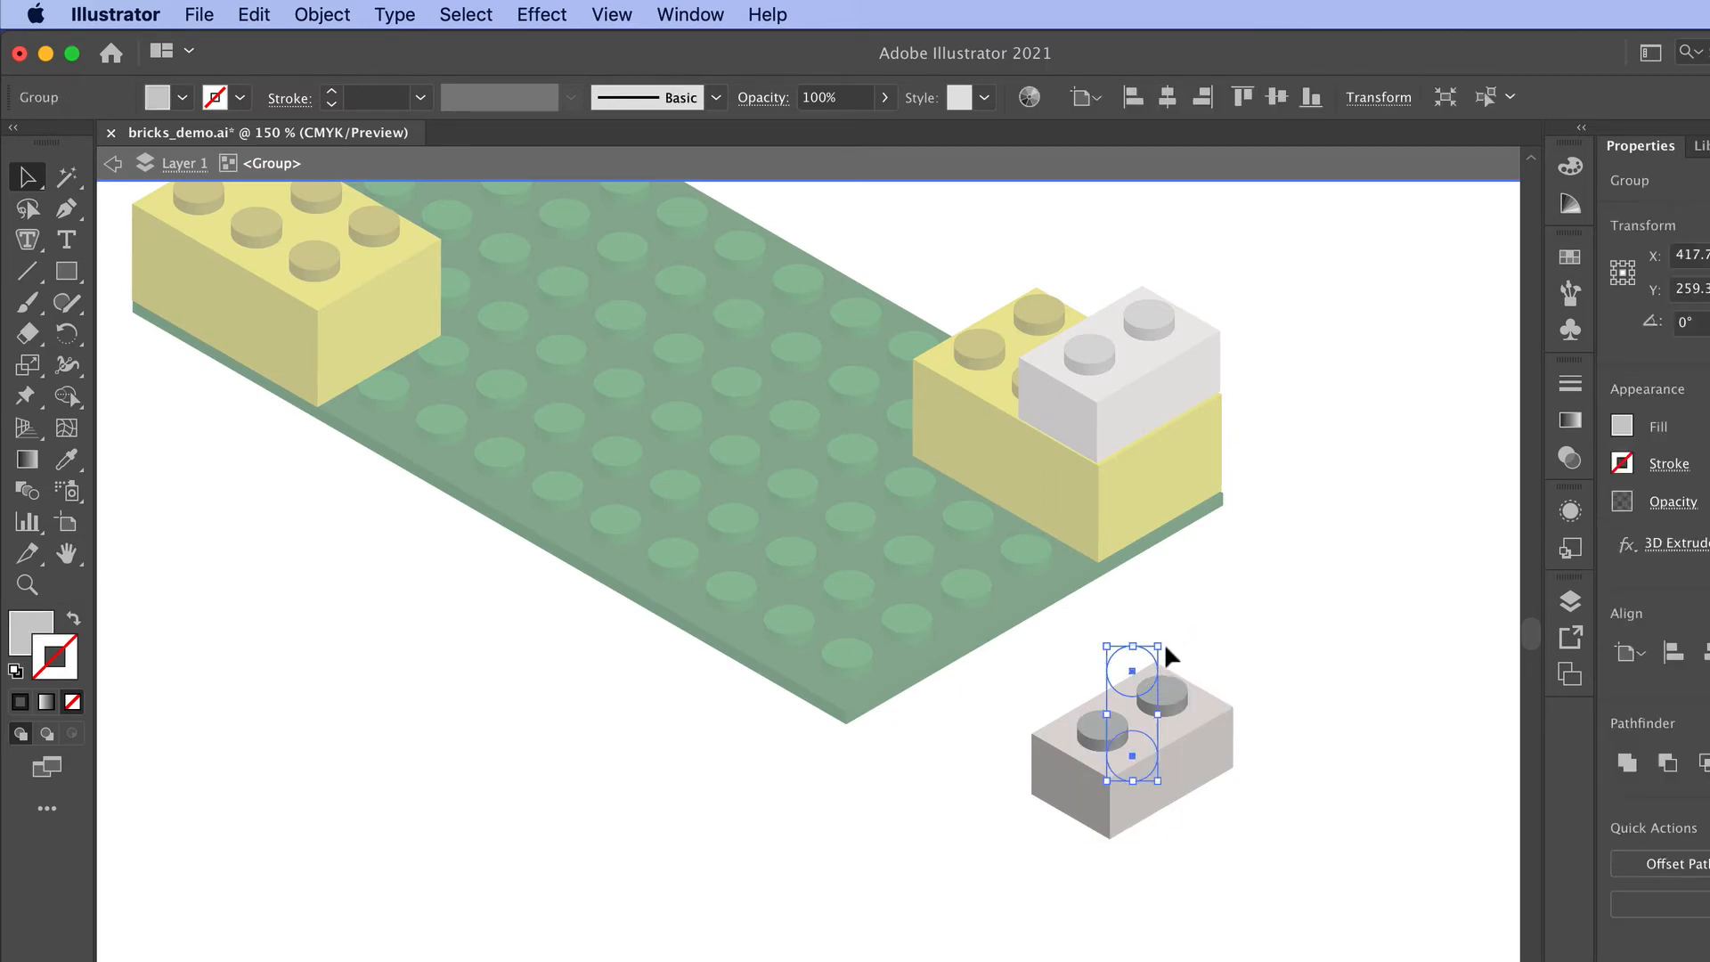
{"action": "left_click_drag", "start_coordinate": [1173, 645], "coordinate": [1233, 743]}
{"action": "left_click", "coordinate": [1170, 830]}
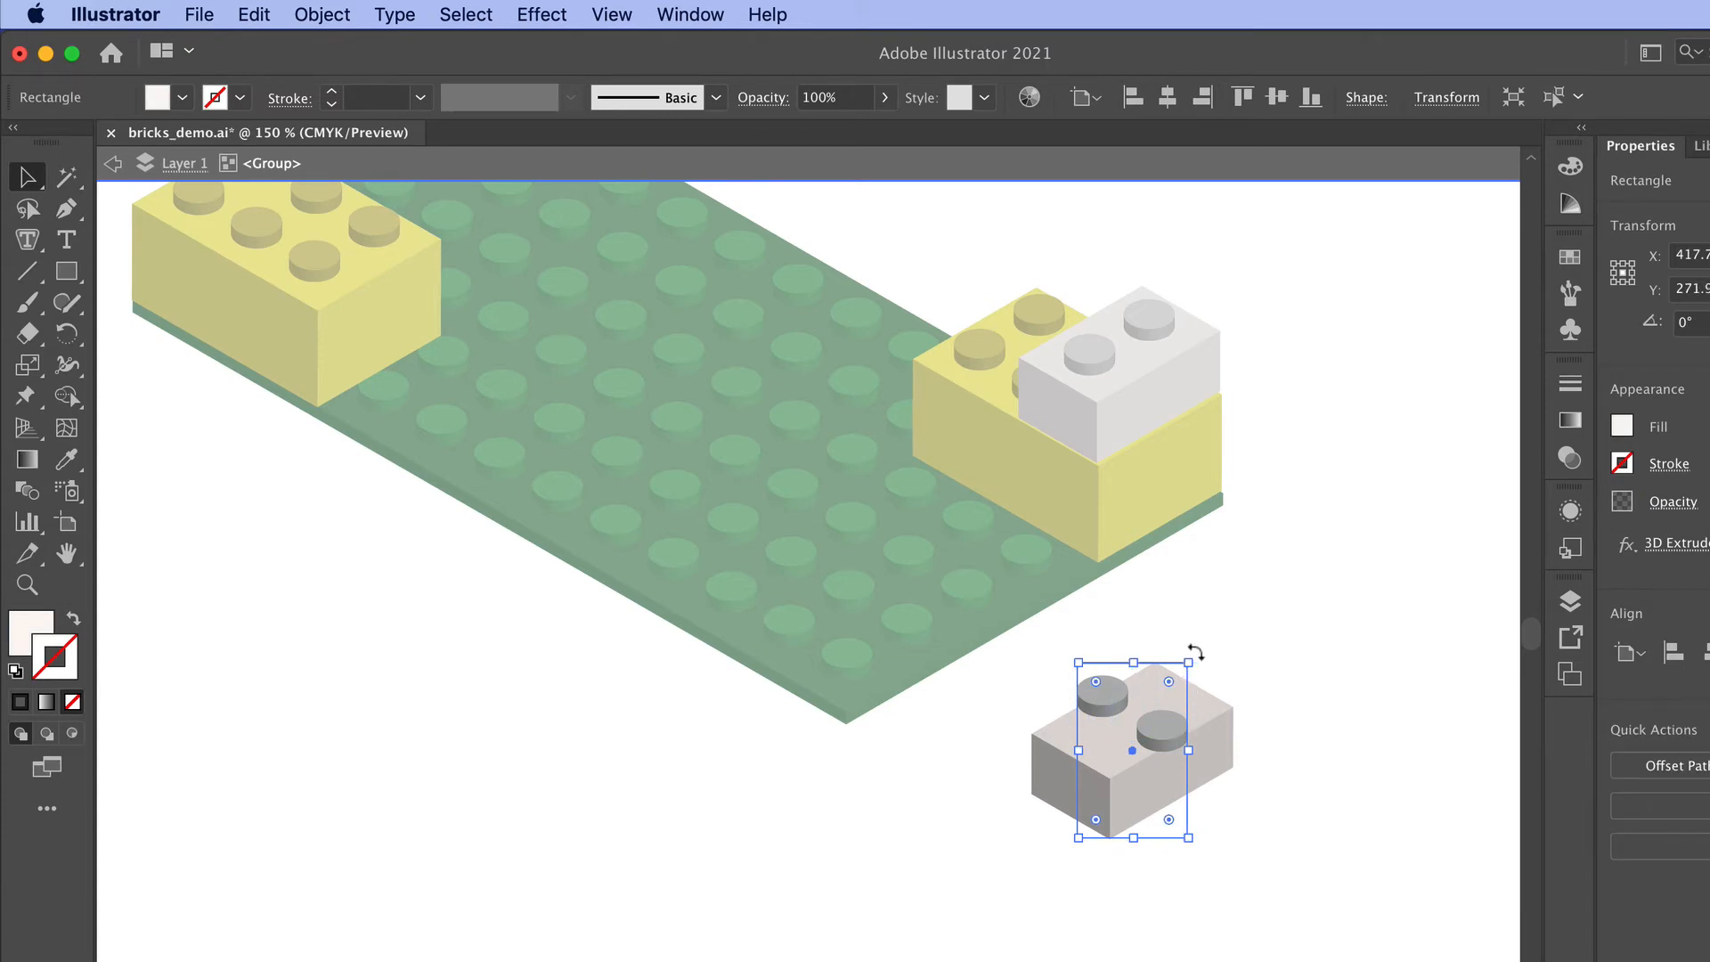
{"action": "left_click_drag", "start_coordinate": [1196, 653], "coordinate": [1281, 809]}
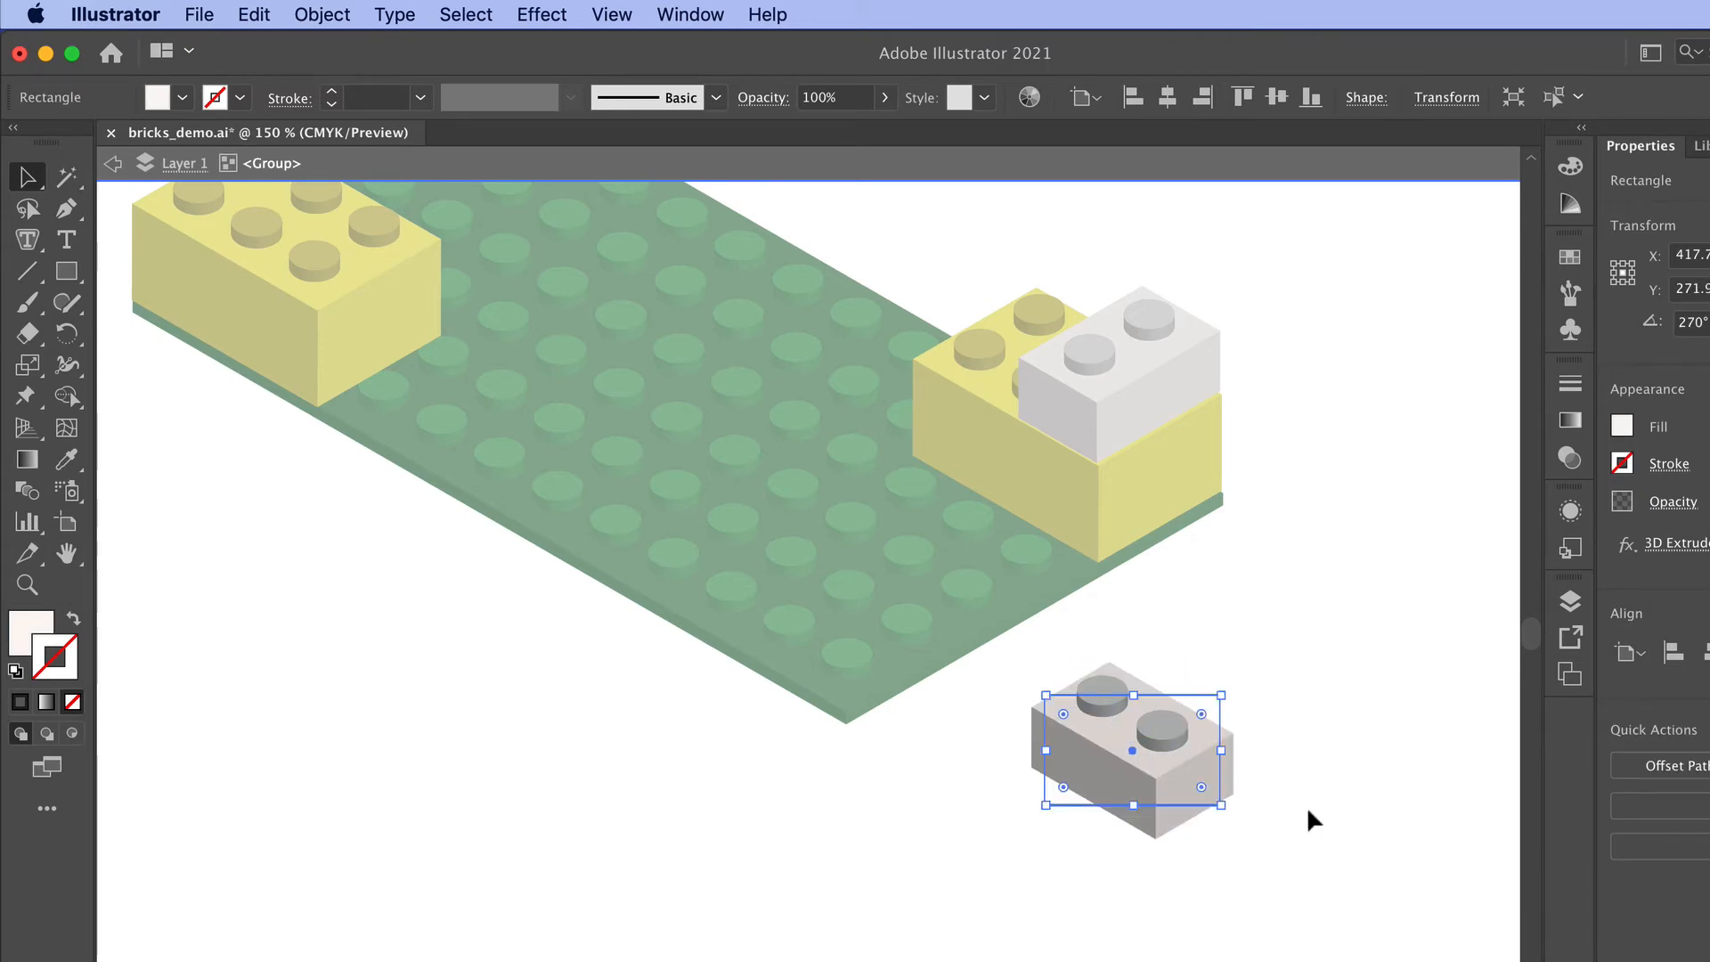
{"action": "left_click", "coordinate": [1308, 812]}
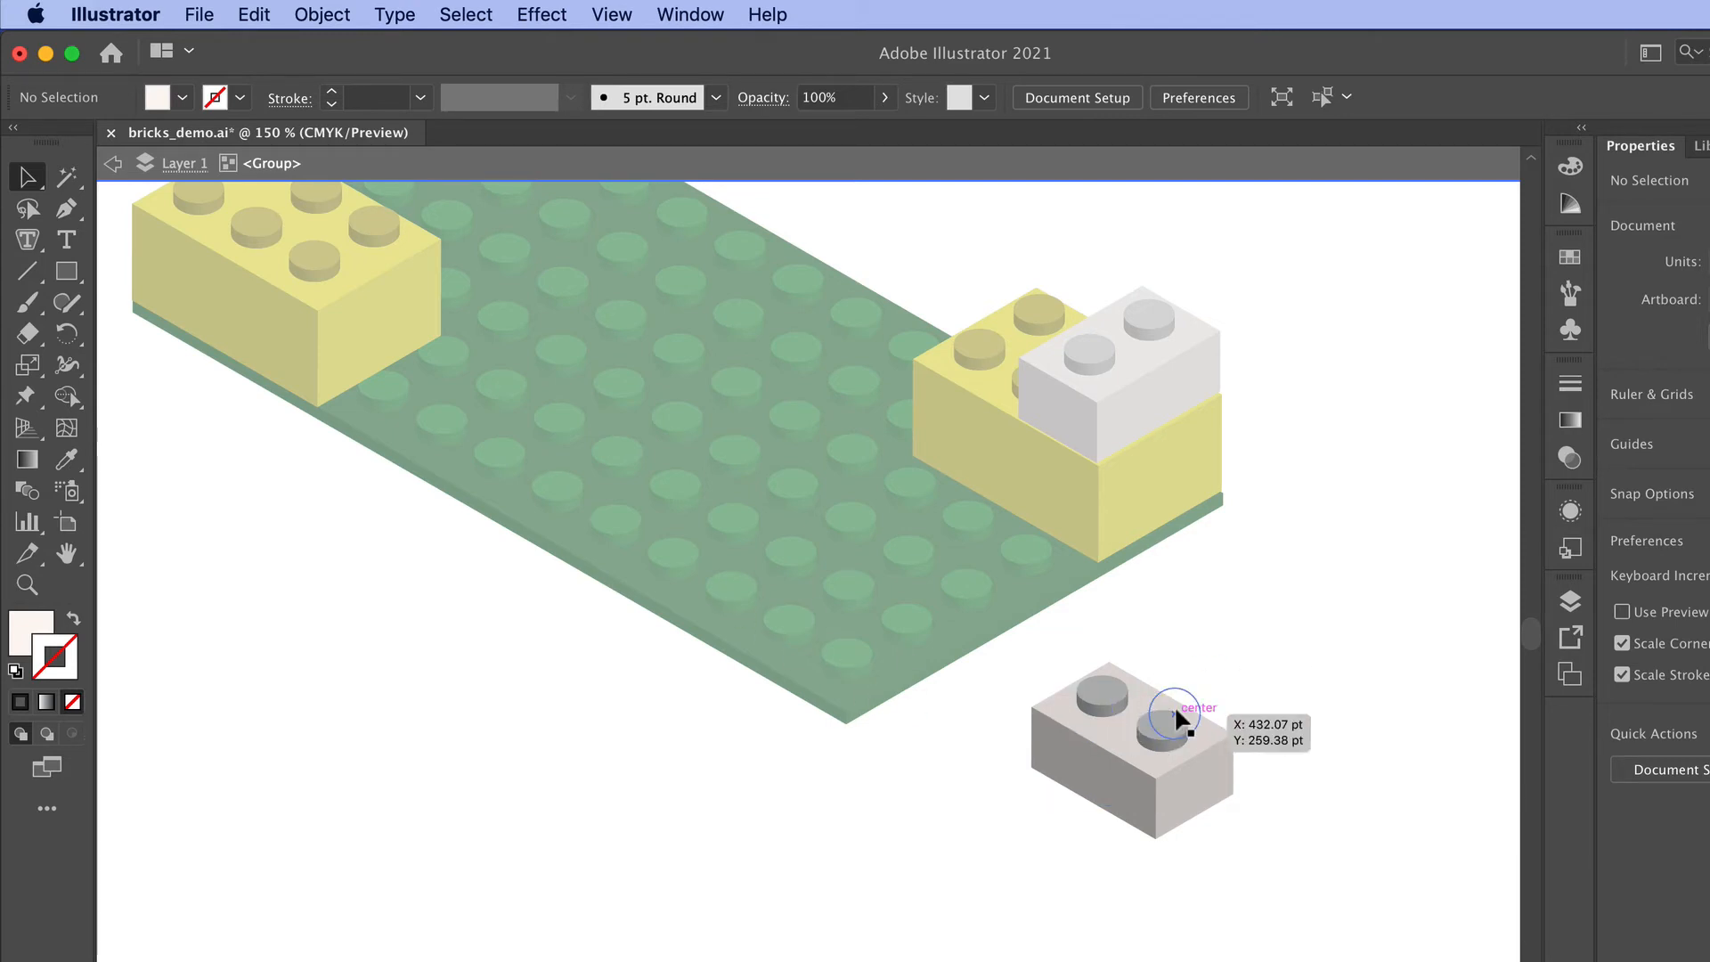
{"action": "double_click", "coordinate": [1240, 614]}
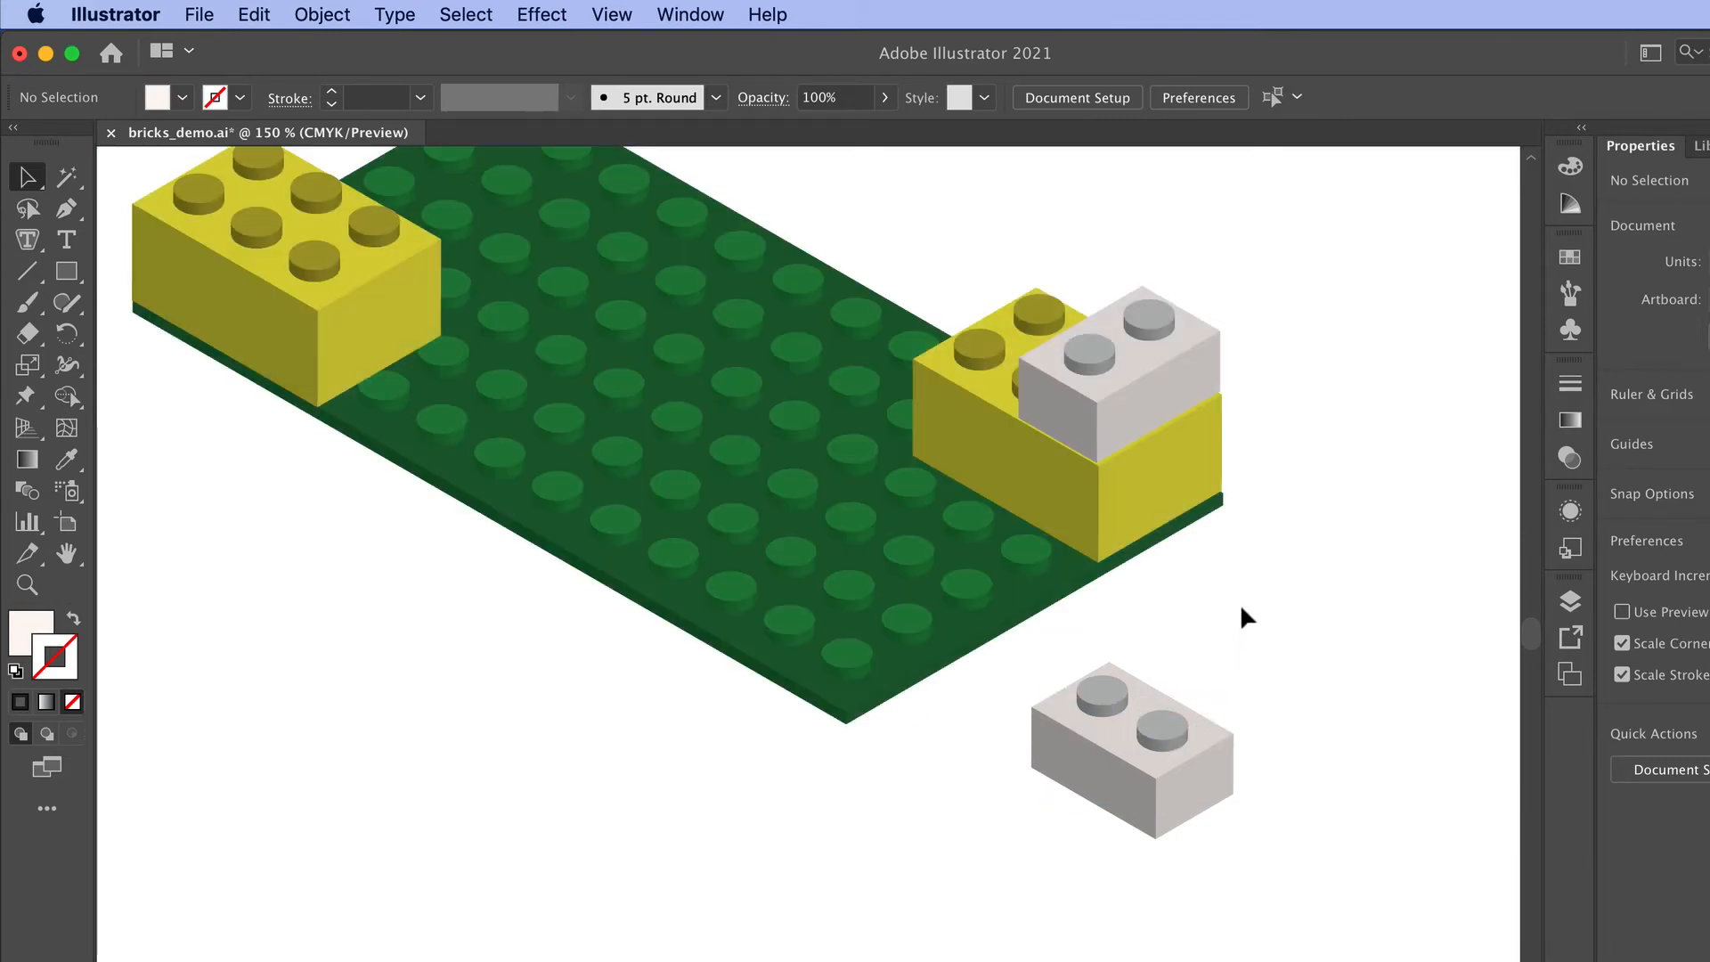
Step: Place the rotated white brick at the baseplate's front corner, aligned with its edges, and deselect it
{"action": "left_click_drag", "start_coordinate": [1245, 715], "coordinate": [868, 661]}
{"action": "key", "text": "super+shift+a"}
{"action": "left_click", "coordinate": [1206, 745]}
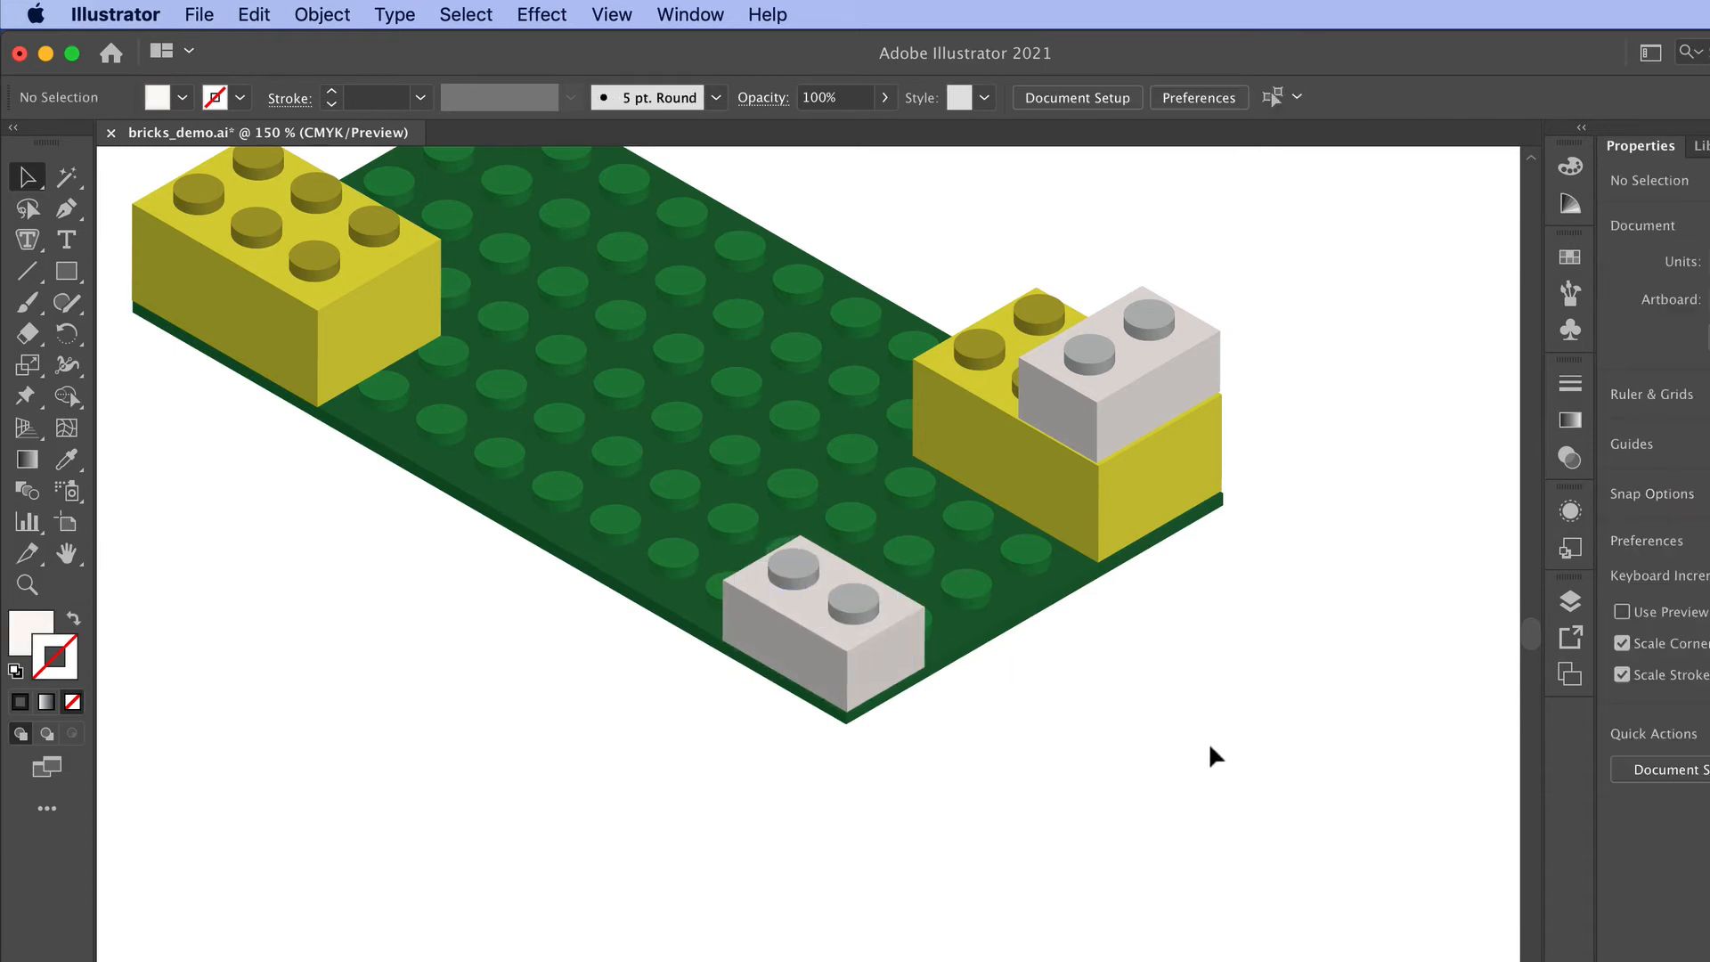
Step: Duplicate the entire baseplate and brick scene directly below the original on the artboard
{"action": "key", "text": "super+1"}
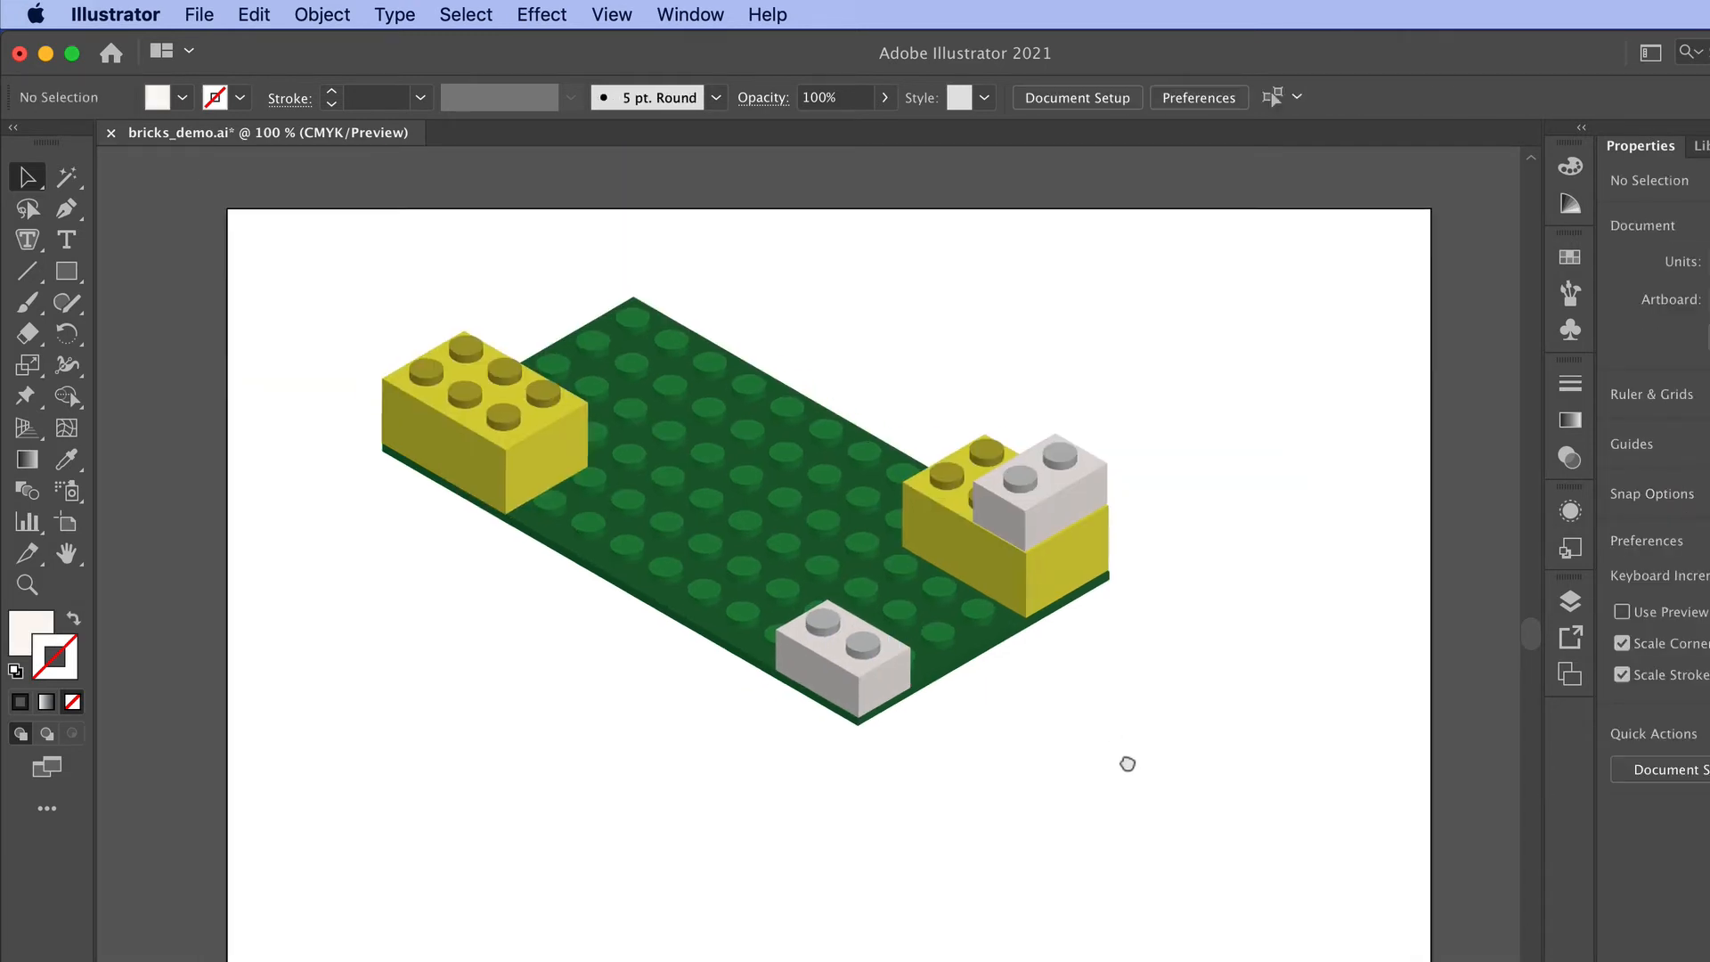
{"action": "left_click_drag", "start_coordinate": [1128, 763], "coordinate": [1025, 704]}
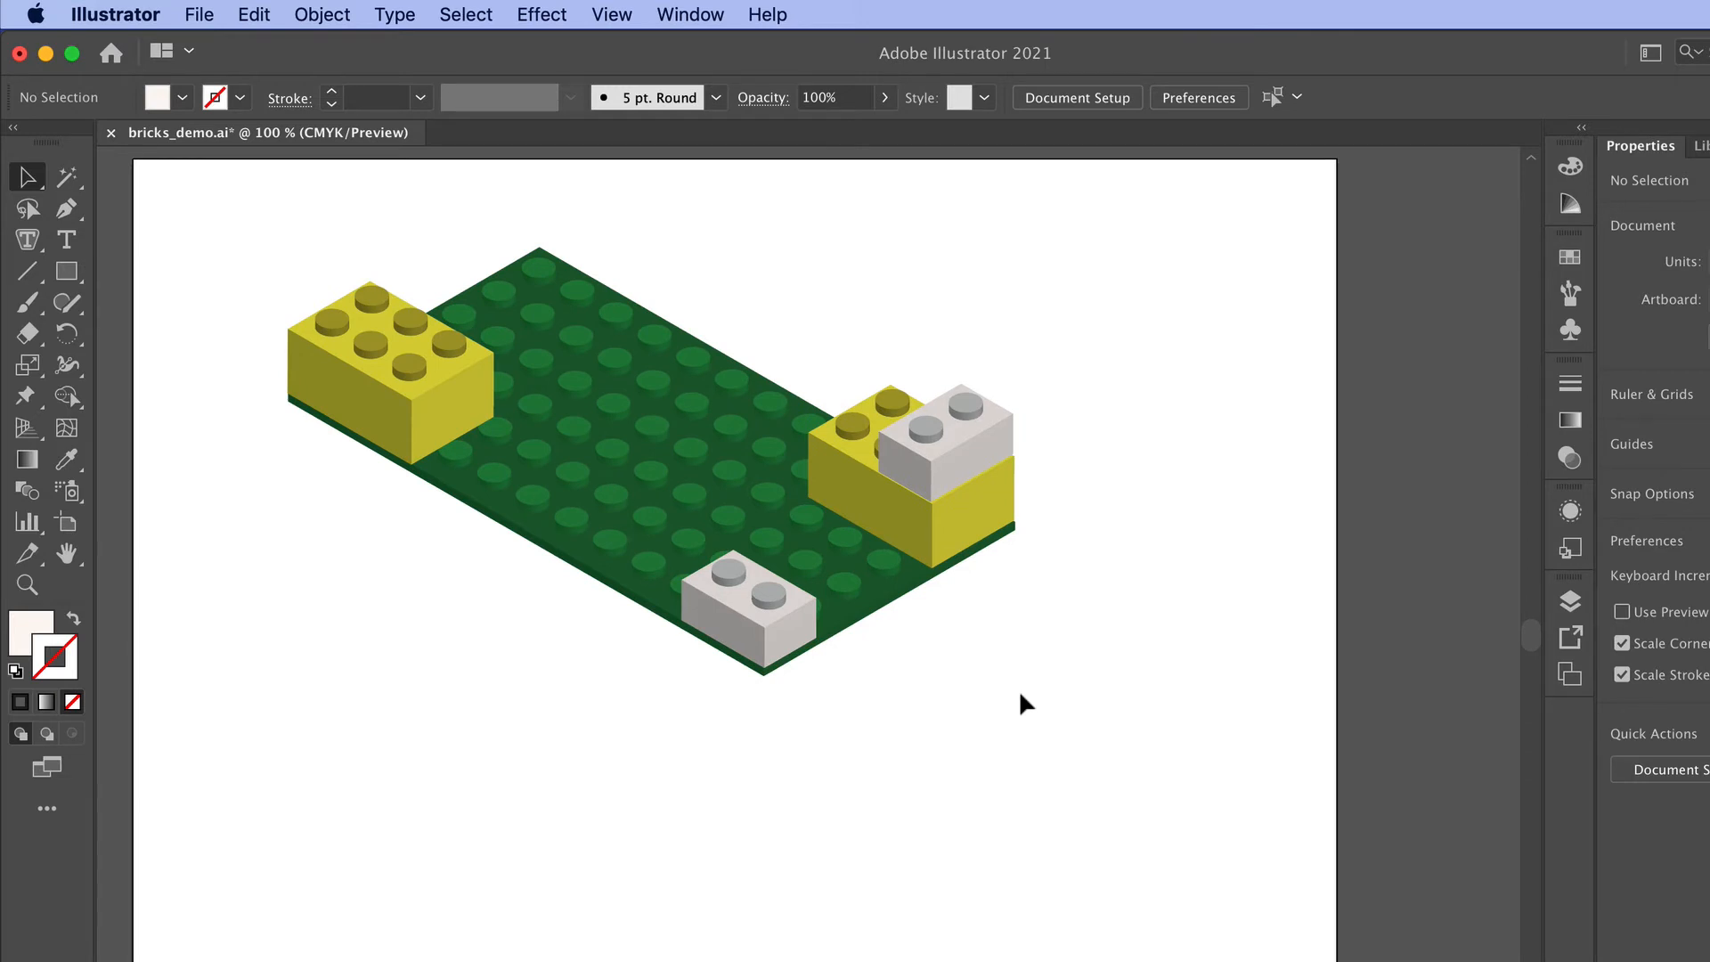
{"action": "left_click_drag", "start_coordinate": [1002, 687], "coordinate": [1055, 686]}
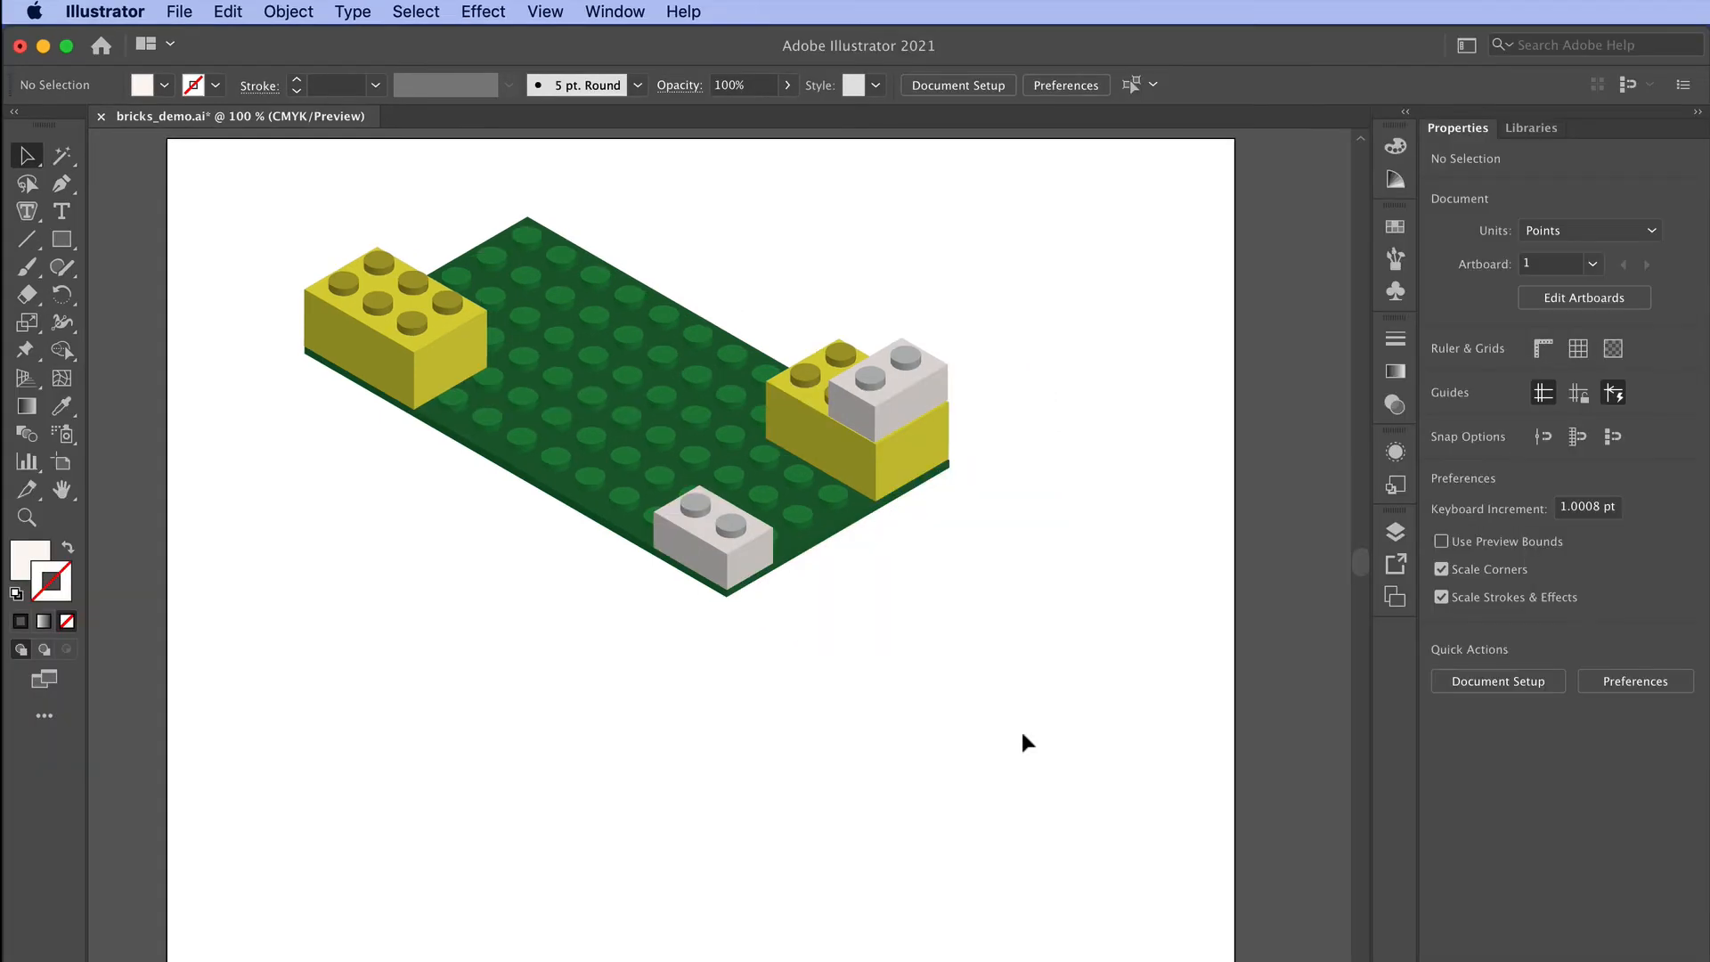
{"action": "key", "text": "super+minus"}
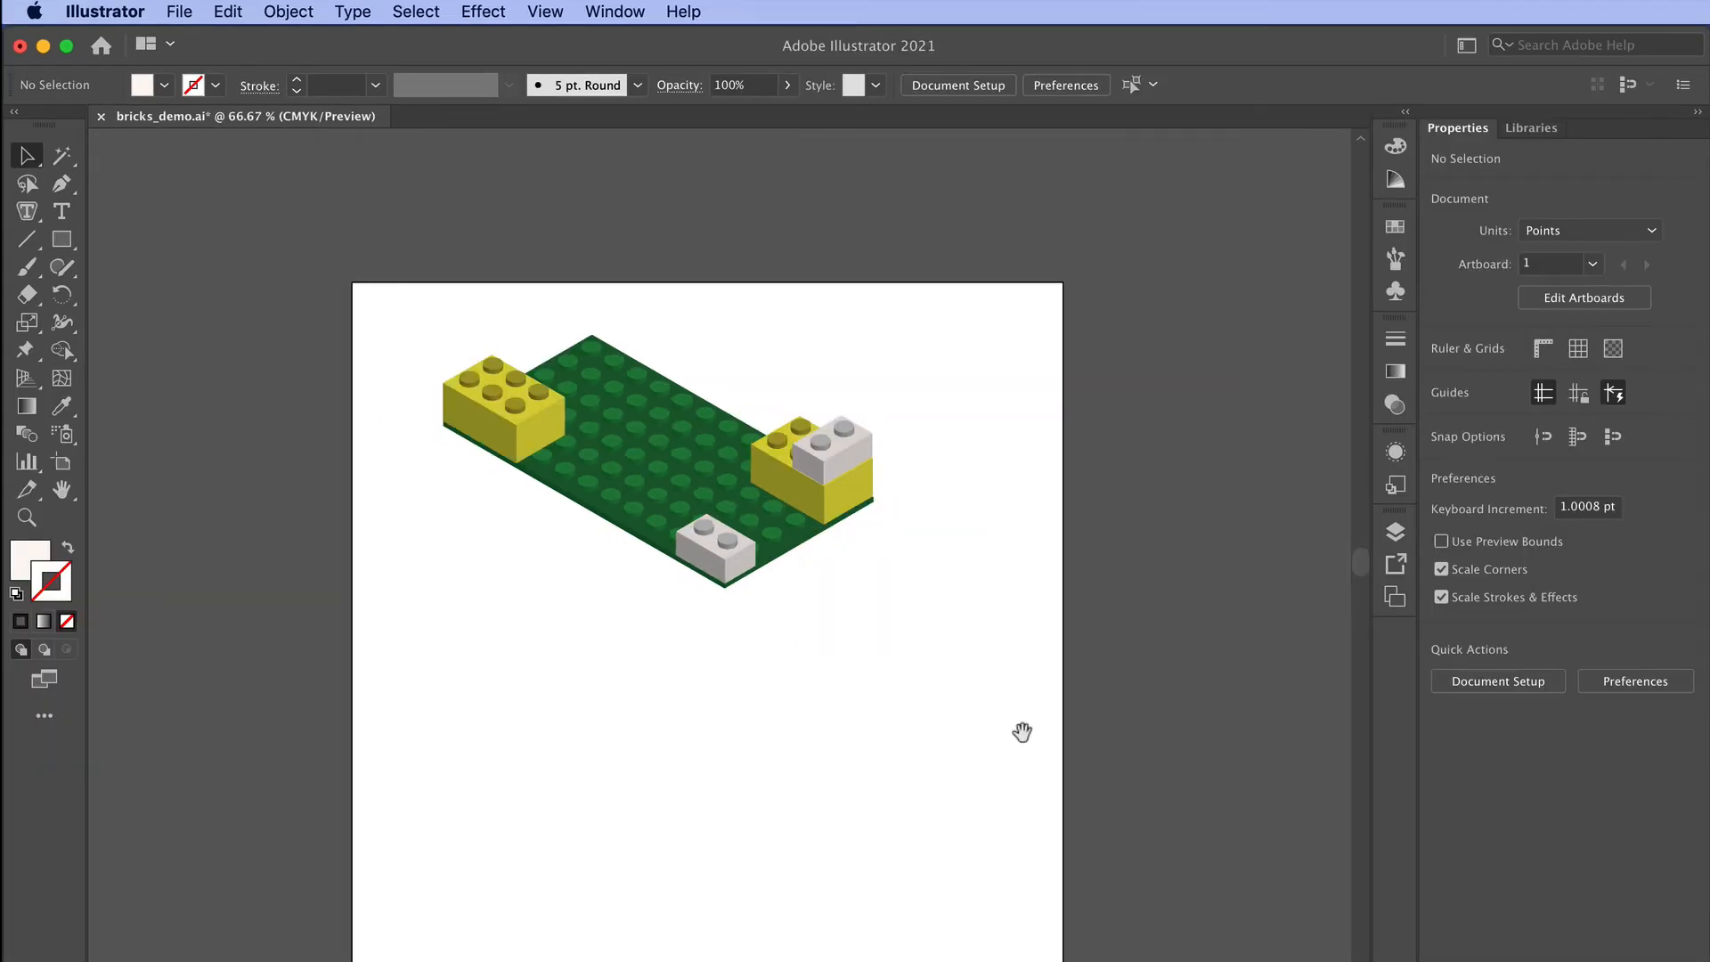
{"action": "left_click_drag", "start_coordinate": [1022, 732], "coordinate": [1010, 686]}
{"action": "left_click_drag", "start_coordinate": [372, 291], "coordinate": [701, 777]}
{"action": "left_click", "coordinate": [901, 638]}
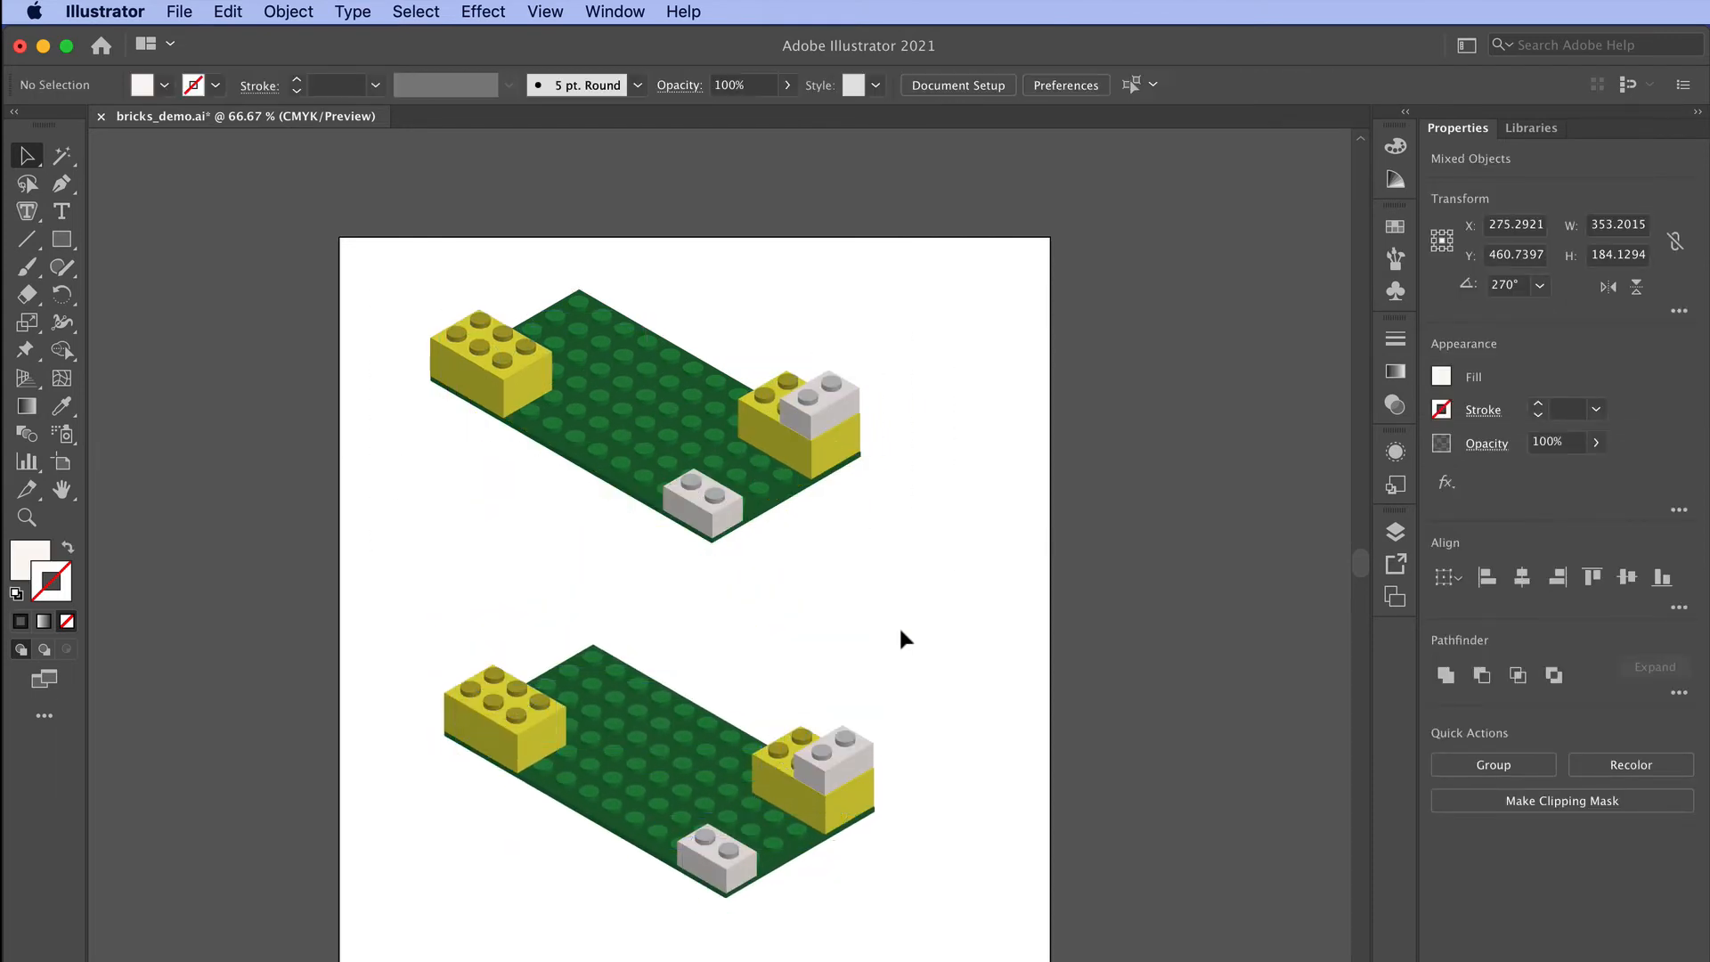
Step: Group the lower copy's baseplate with its green studs, test-move the group and undo that move
{"action": "key", "text": "super+equal"}
{"action": "scroll", "coordinate": [905, 634], "scroll_direction": "down", "scroll_amount": 5}
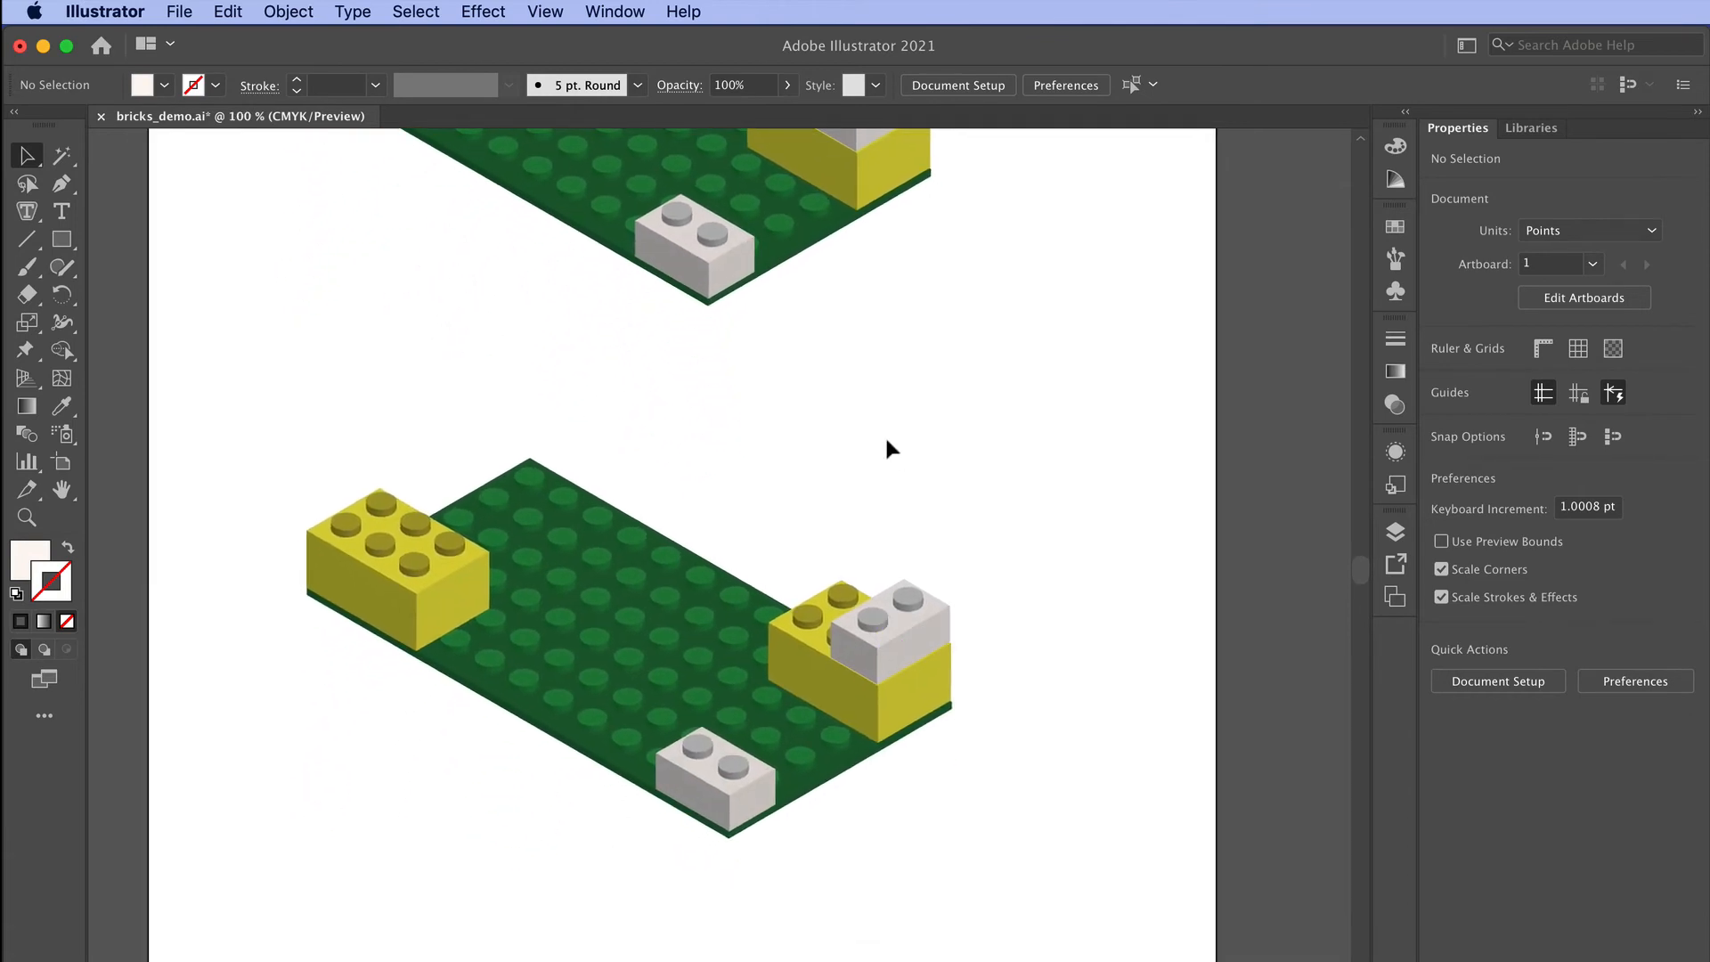
{"action": "left_click", "coordinate": [412, 558]}
{"action": "left_click", "coordinate": [536, 622]}
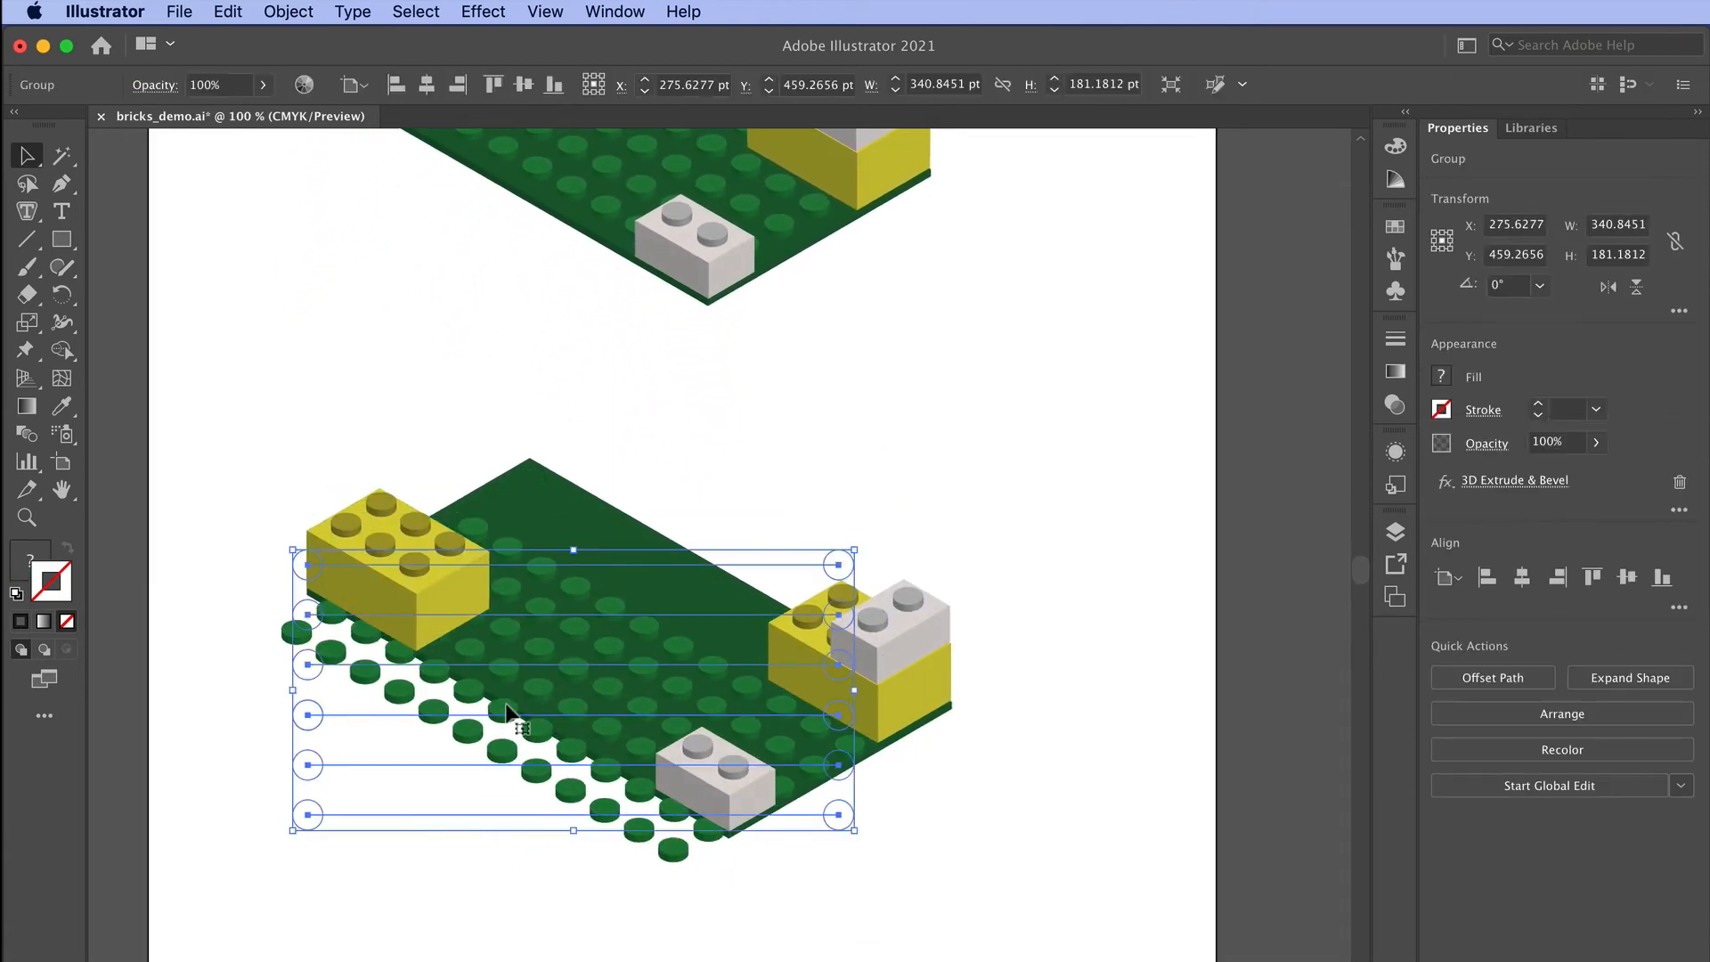
{"action": "left_click_drag", "start_coordinate": [660, 517], "coordinate": [599, 460]}
{"action": "key", "text": "super+g"}
{"action": "left_click", "coordinate": [659, 485]}
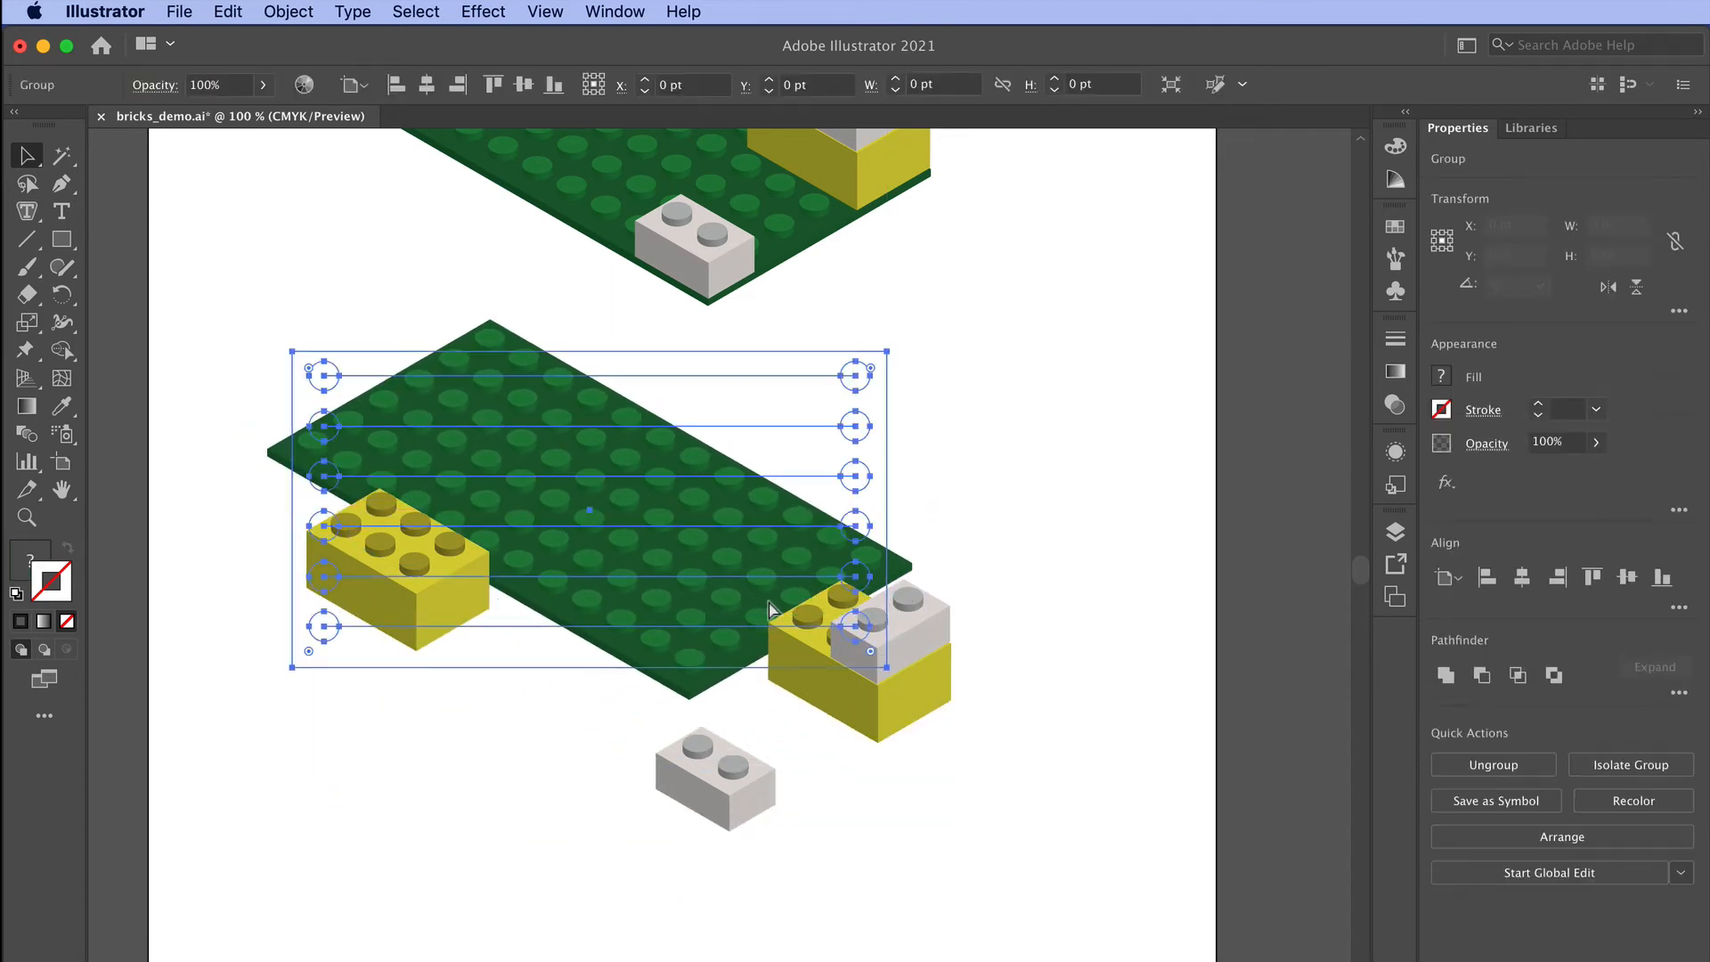
{"action": "key", "text": "super+z"}
Step: Try moving the lower copy's front white brick and right yellow brick, undoing each move, and deselect
{"action": "left_click_drag", "start_coordinate": [723, 799], "coordinate": [782, 806]}
{"action": "key", "text": "super+z"}
{"action": "left_click_drag", "start_coordinate": [781, 645], "coordinate": [740, 626]}
{"action": "key", "text": "super+z"}
{"action": "left_click", "coordinate": [1076, 580]}
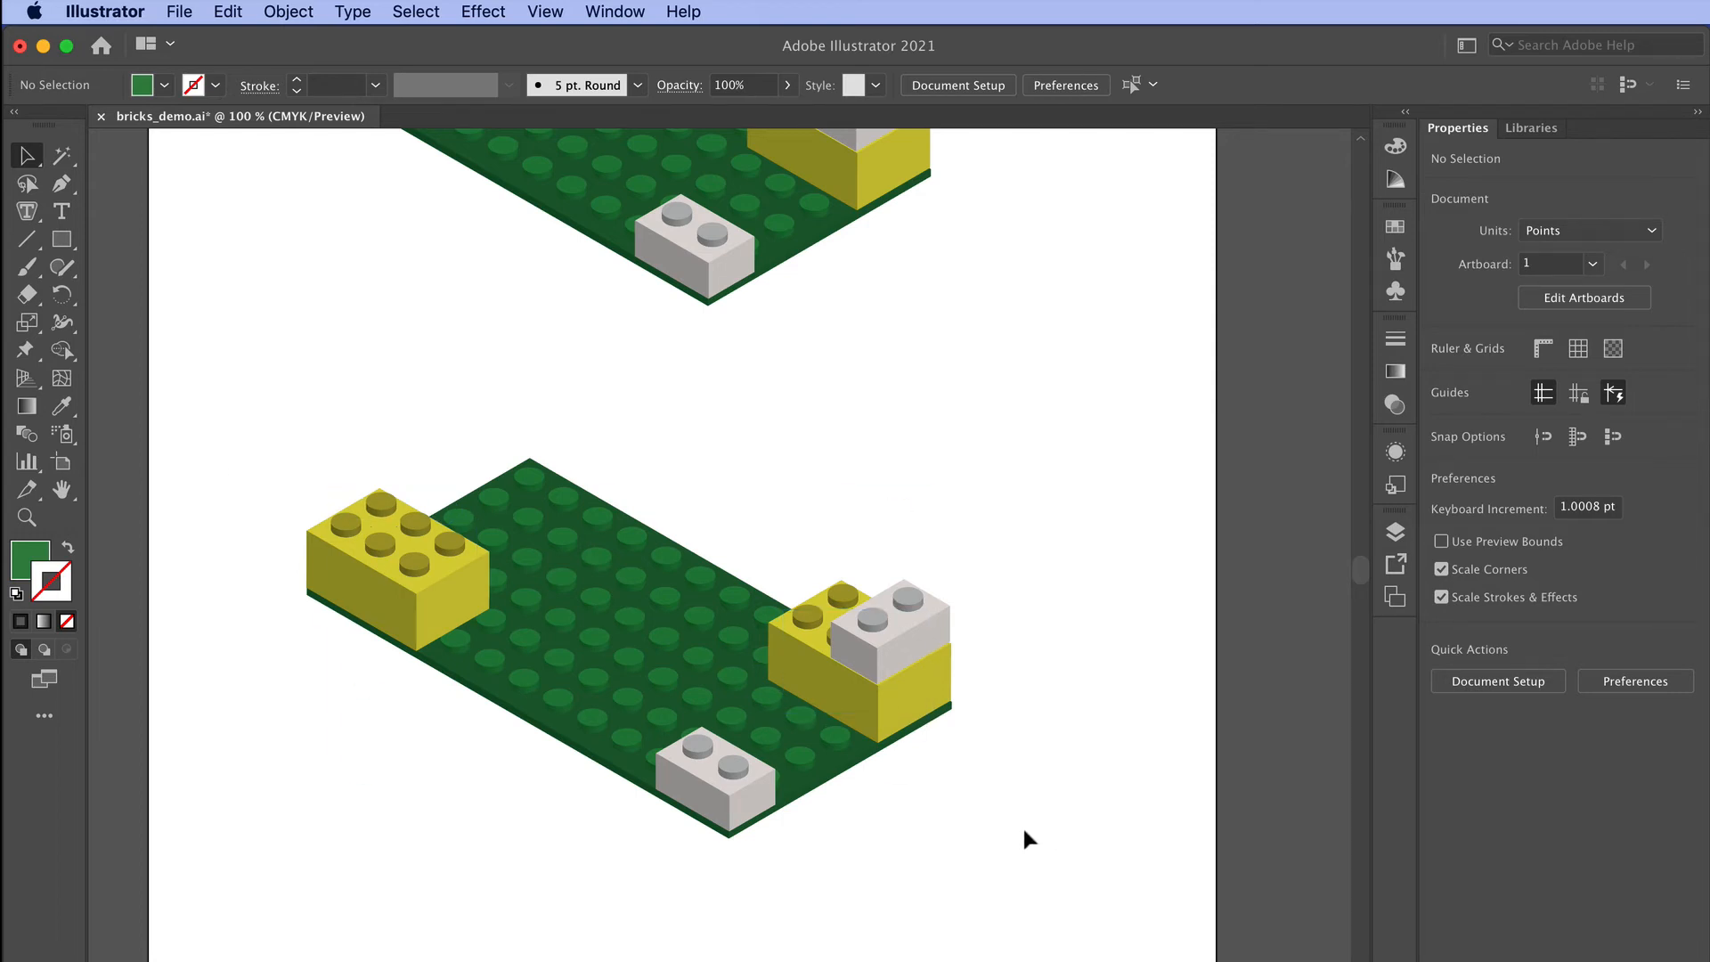
Step: Select the entire lower brick scene, apply Expand Appearance to turn its 3D effects into paths, and deselect it
{"action": "left_click_drag", "start_coordinate": [236, 466], "coordinate": [1033, 806]}
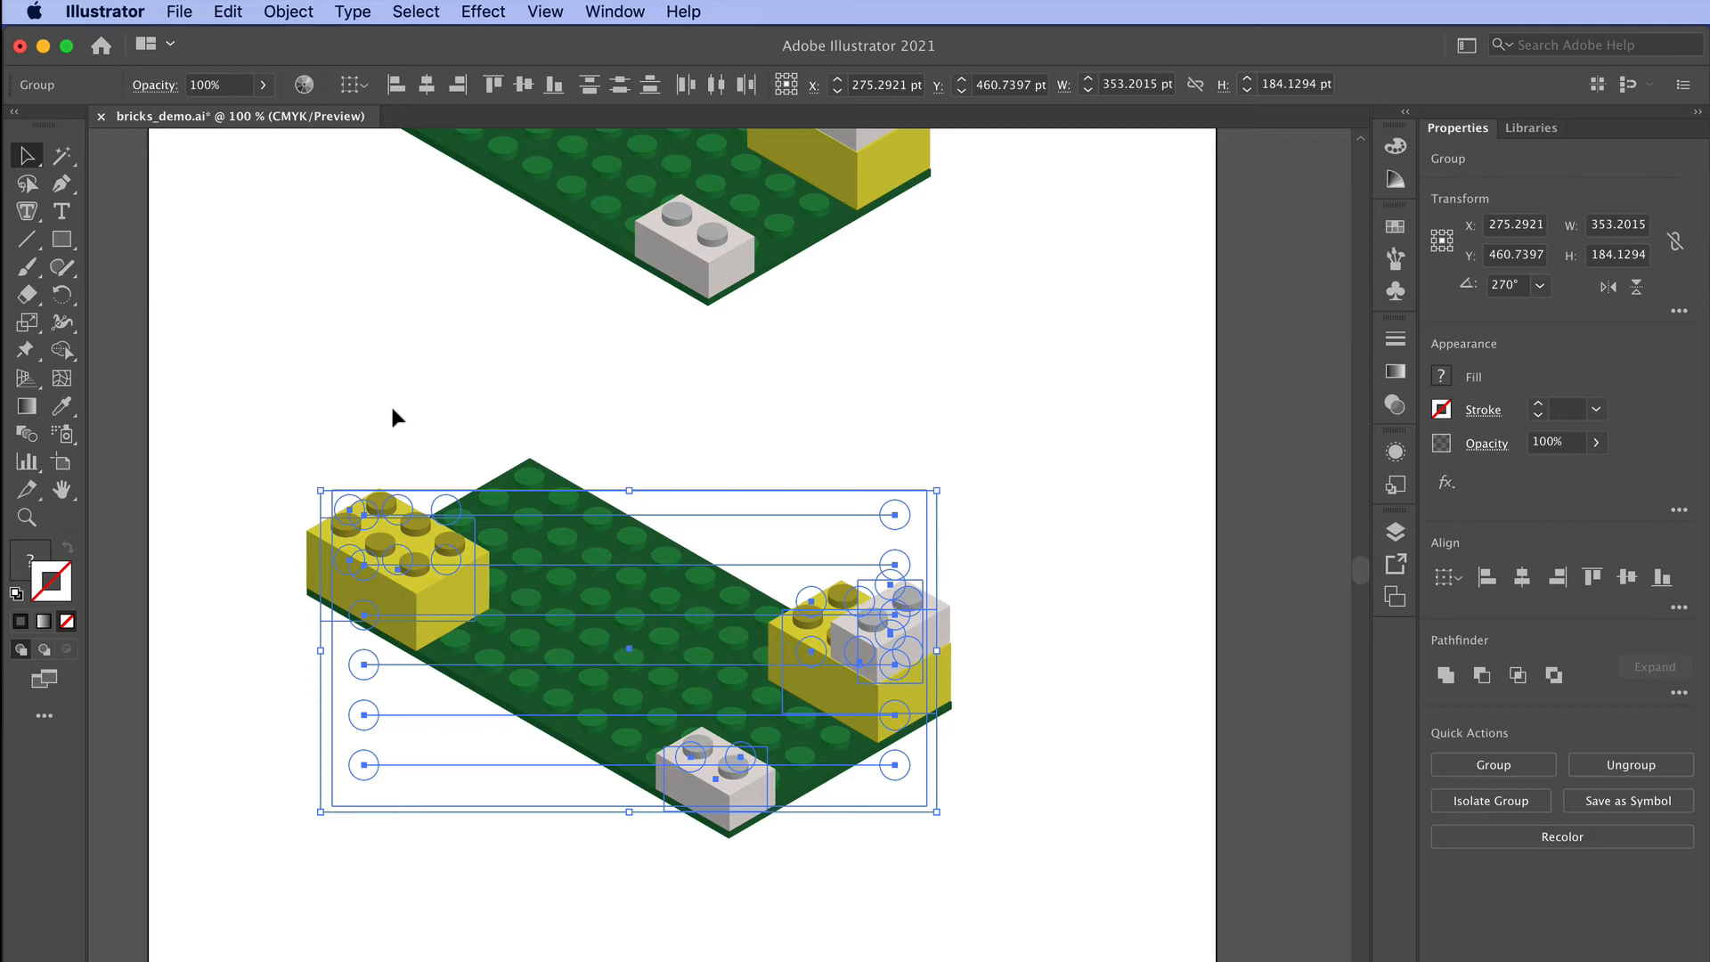
{"action": "left_click", "coordinate": [309, 10]}
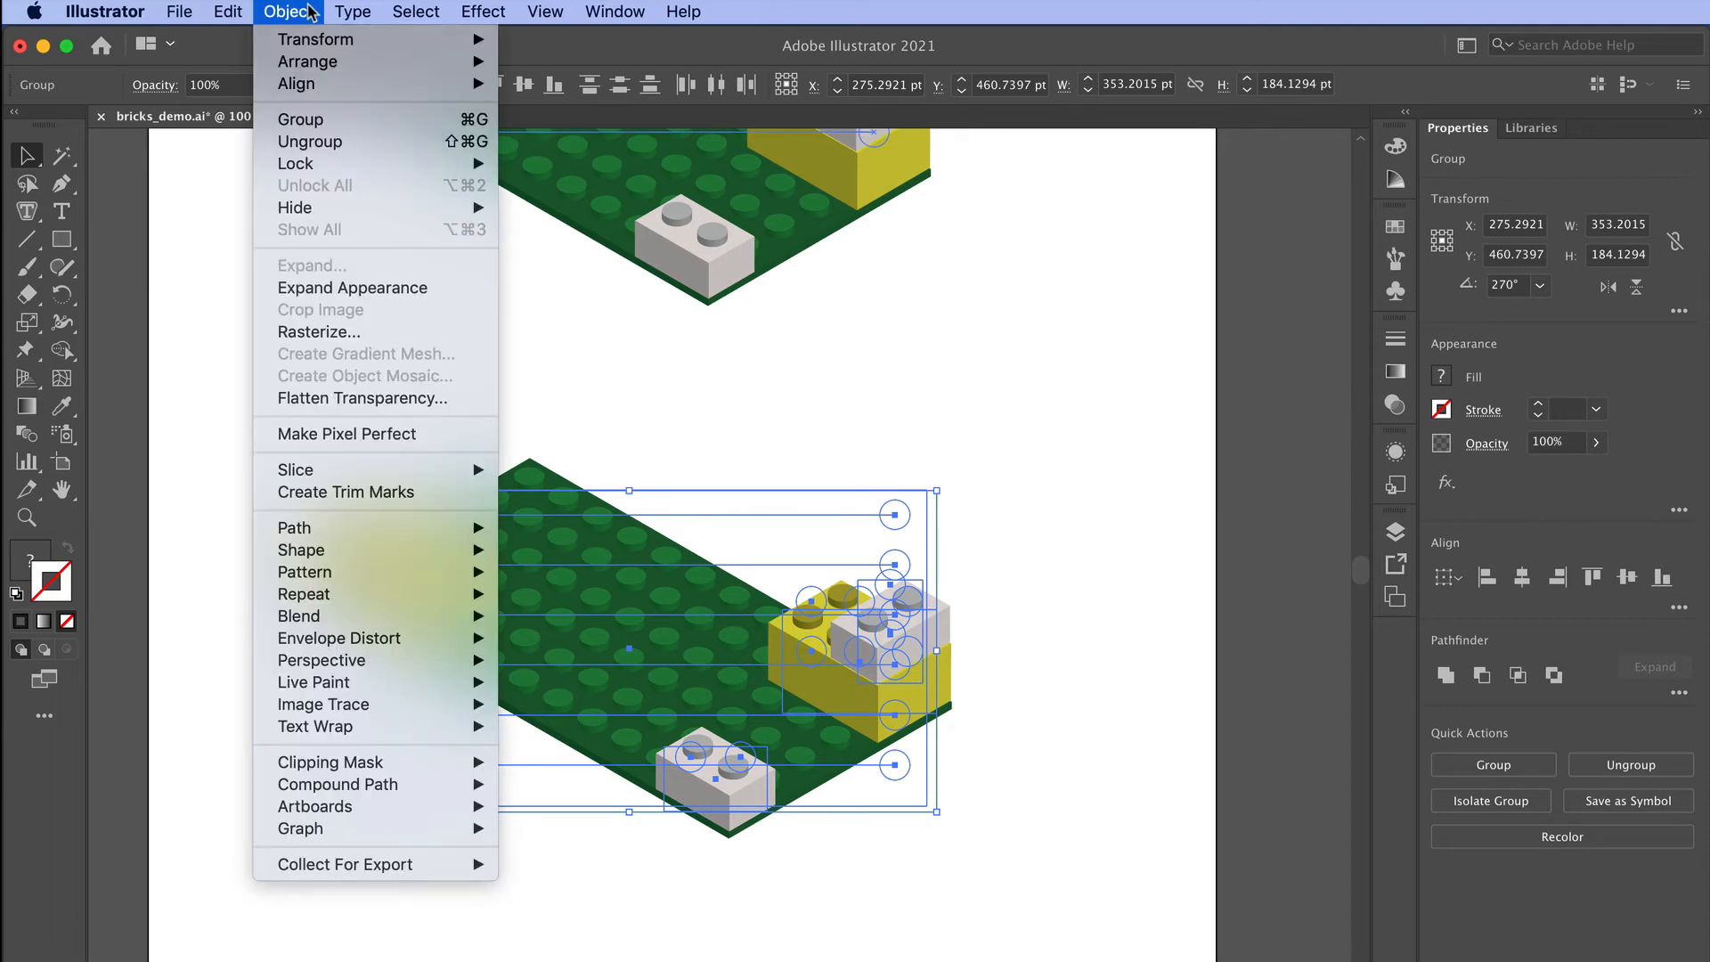
{"action": "left_click", "coordinate": [311, 288]}
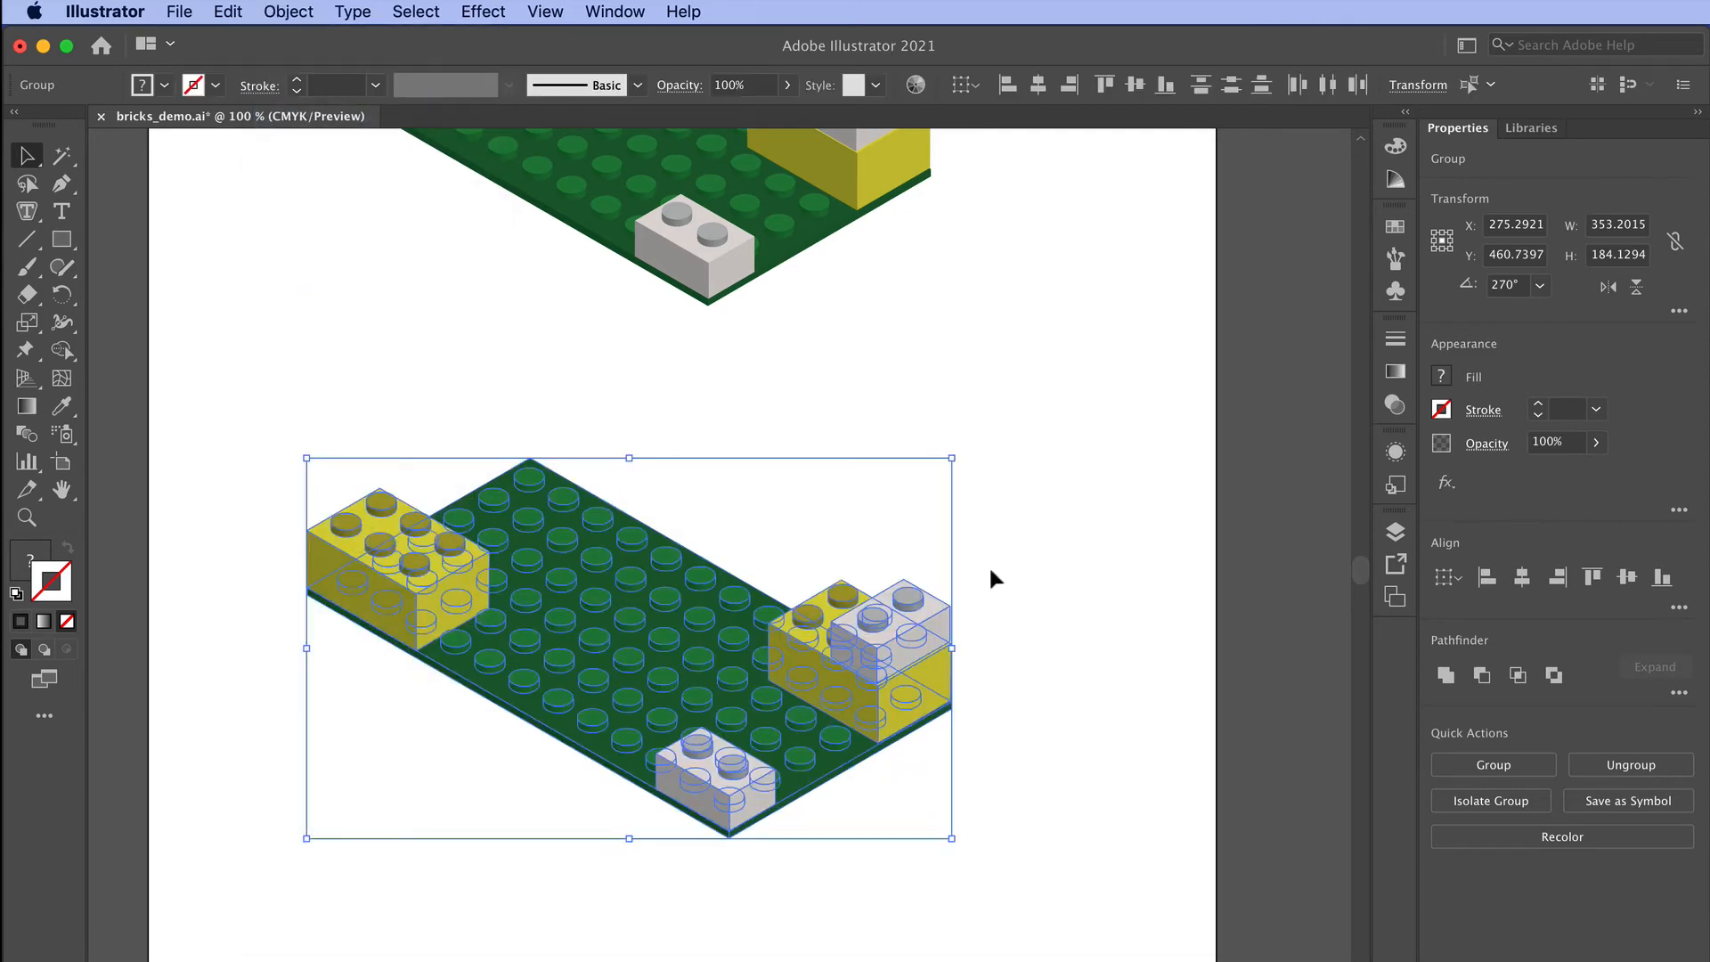
{"action": "left_click", "coordinate": [1061, 562]}
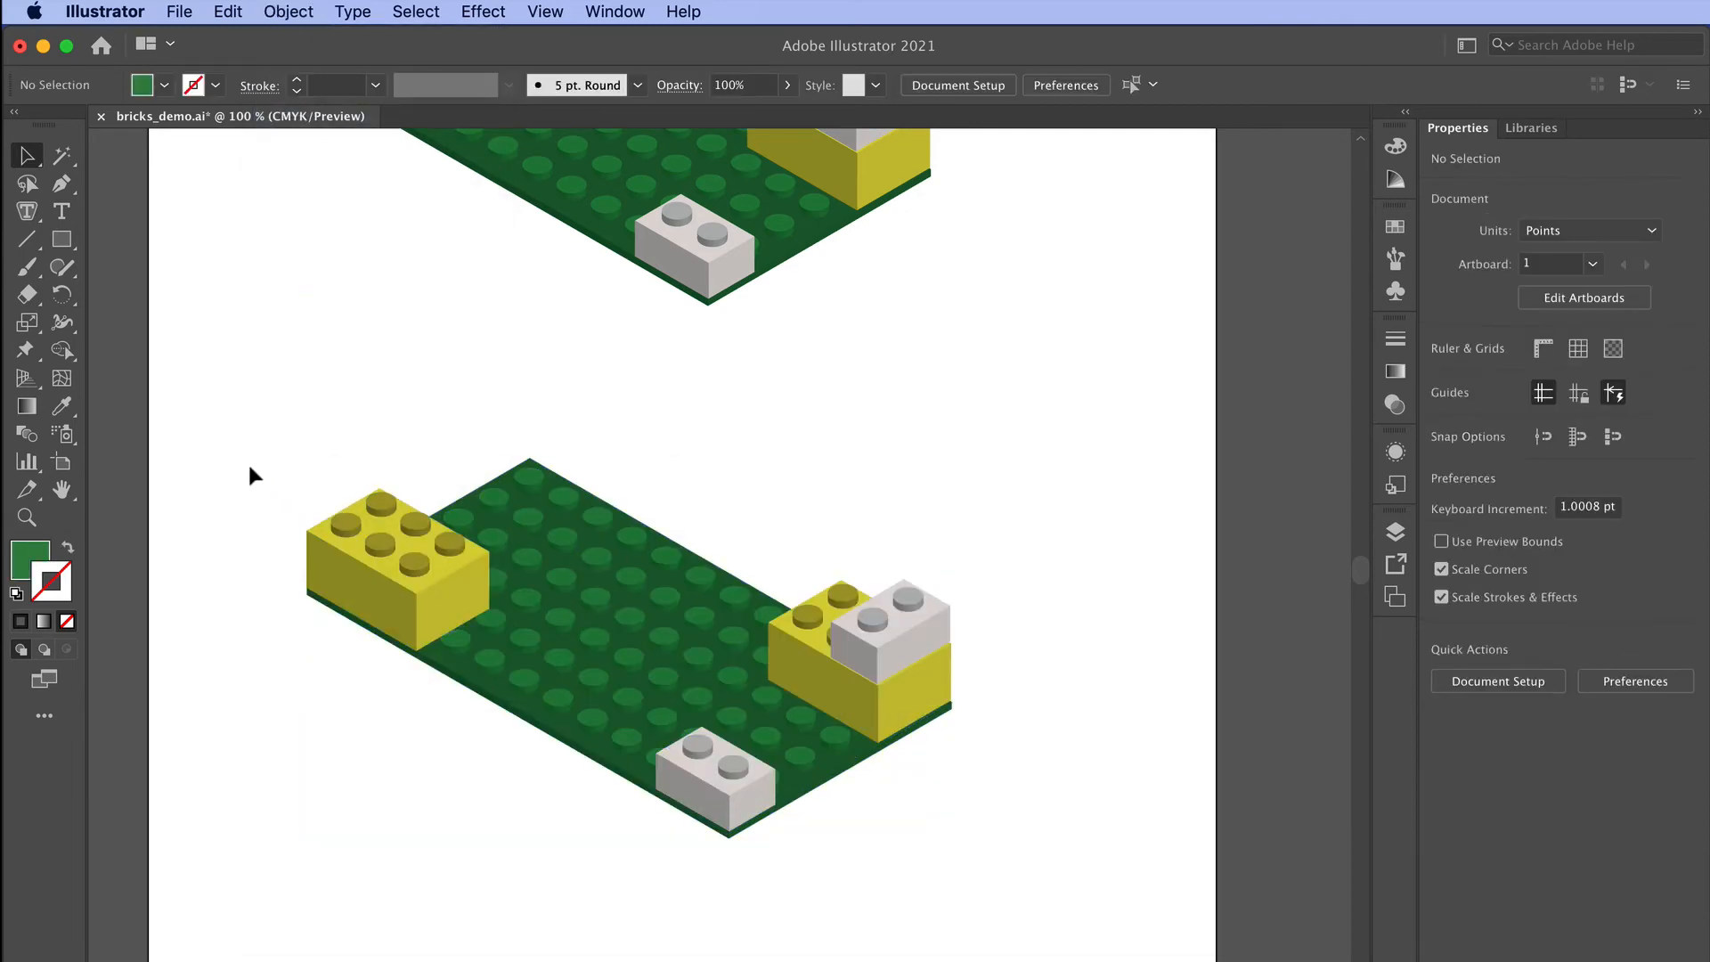
Step: Try to give the expanded lower brick scene a dark stroke color using the Color Picker
{"action": "left_click_drag", "start_coordinate": [250, 475], "coordinate": [942, 704]}
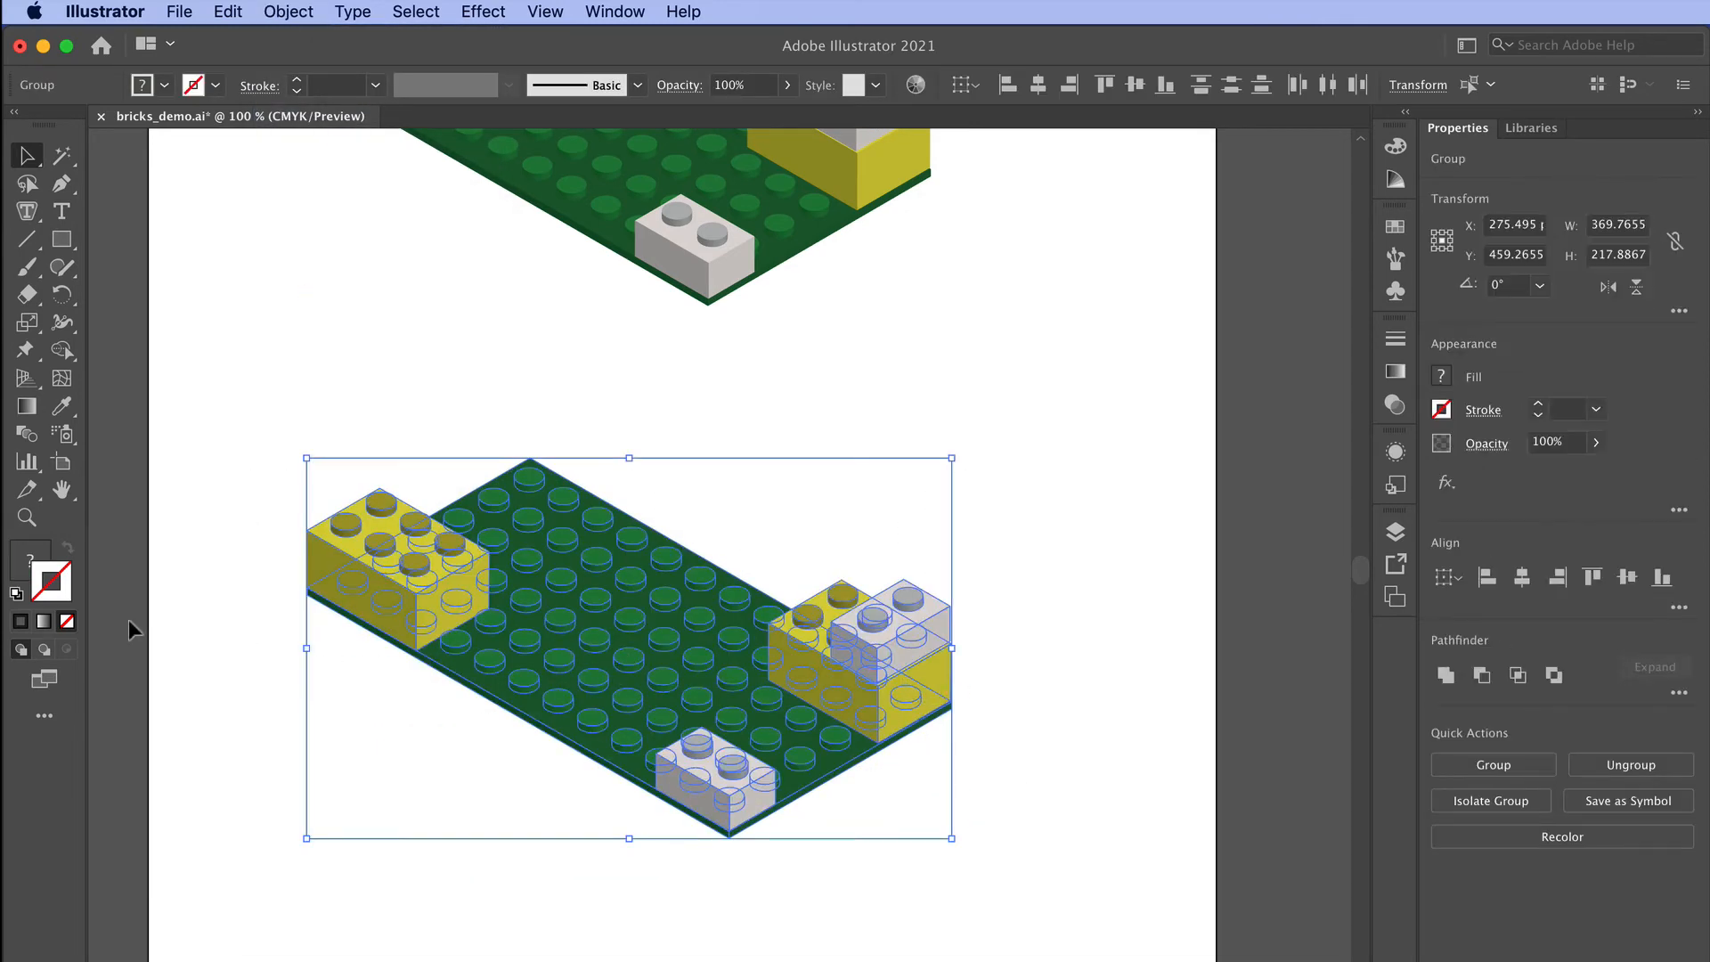
{"action": "double_click", "coordinate": [63, 604]}
{"action": "left_click", "coordinate": [1241, 911]}
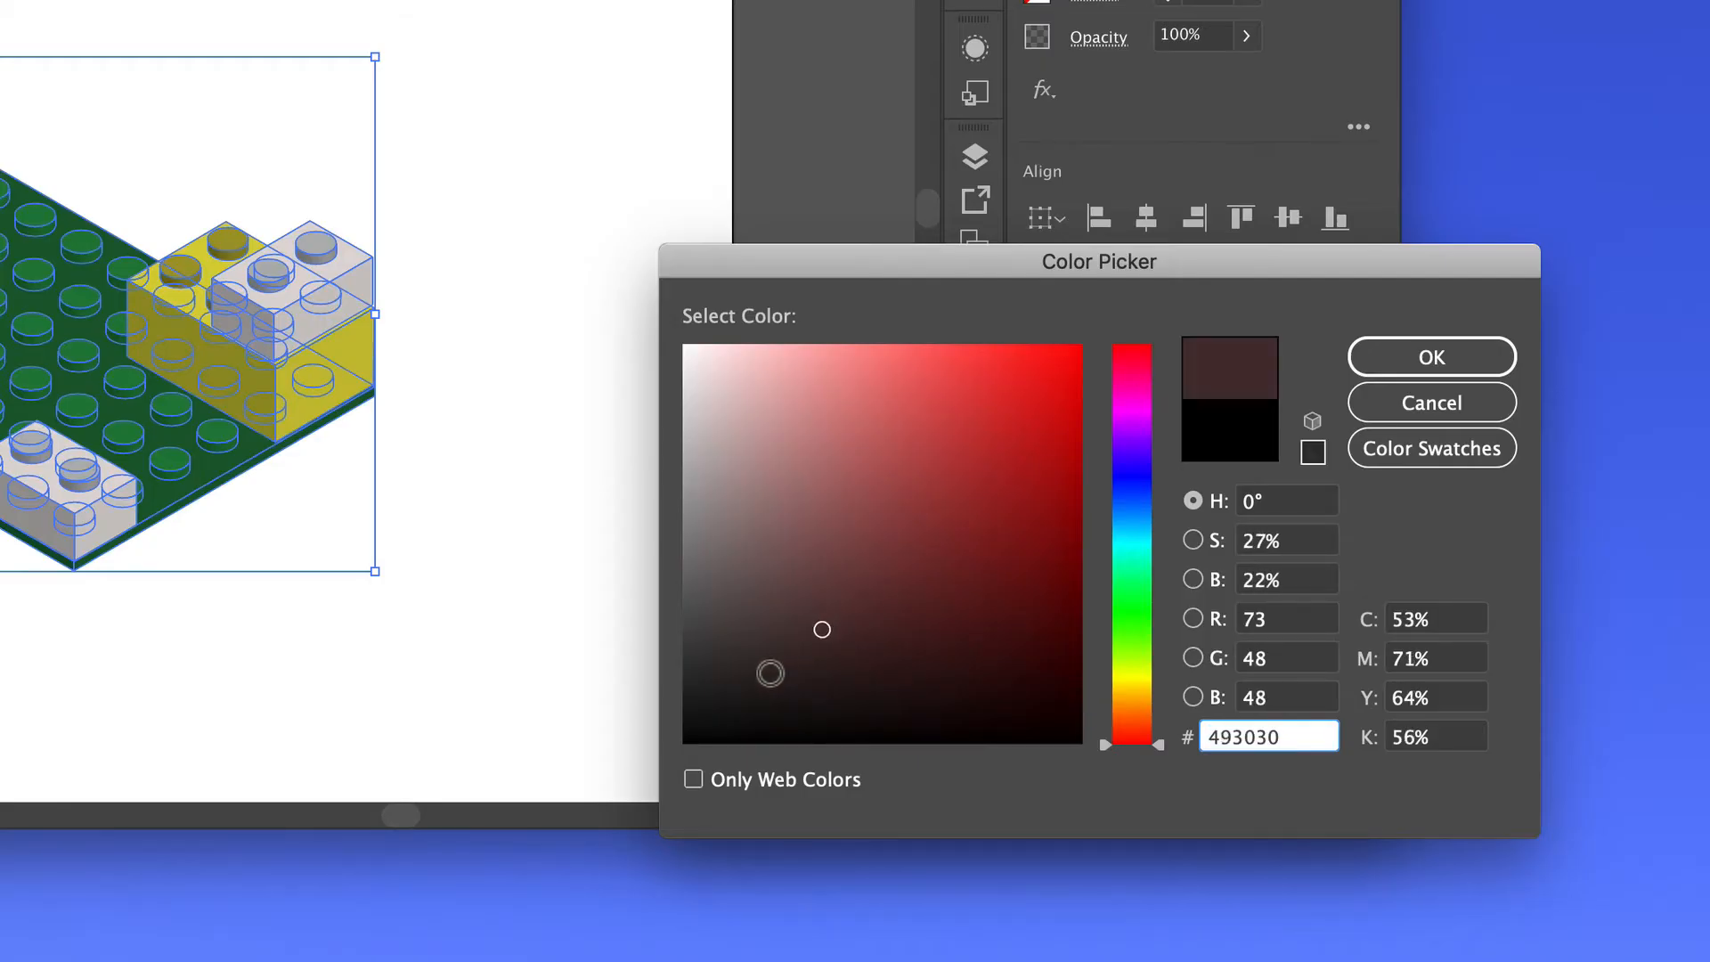
{"action": "left_click_drag", "start_coordinate": [1281, 876], "coordinate": [1180, 961]}
{"action": "key", "text": "Return"}
{"action": "left_click", "coordinate": [451, 199]}
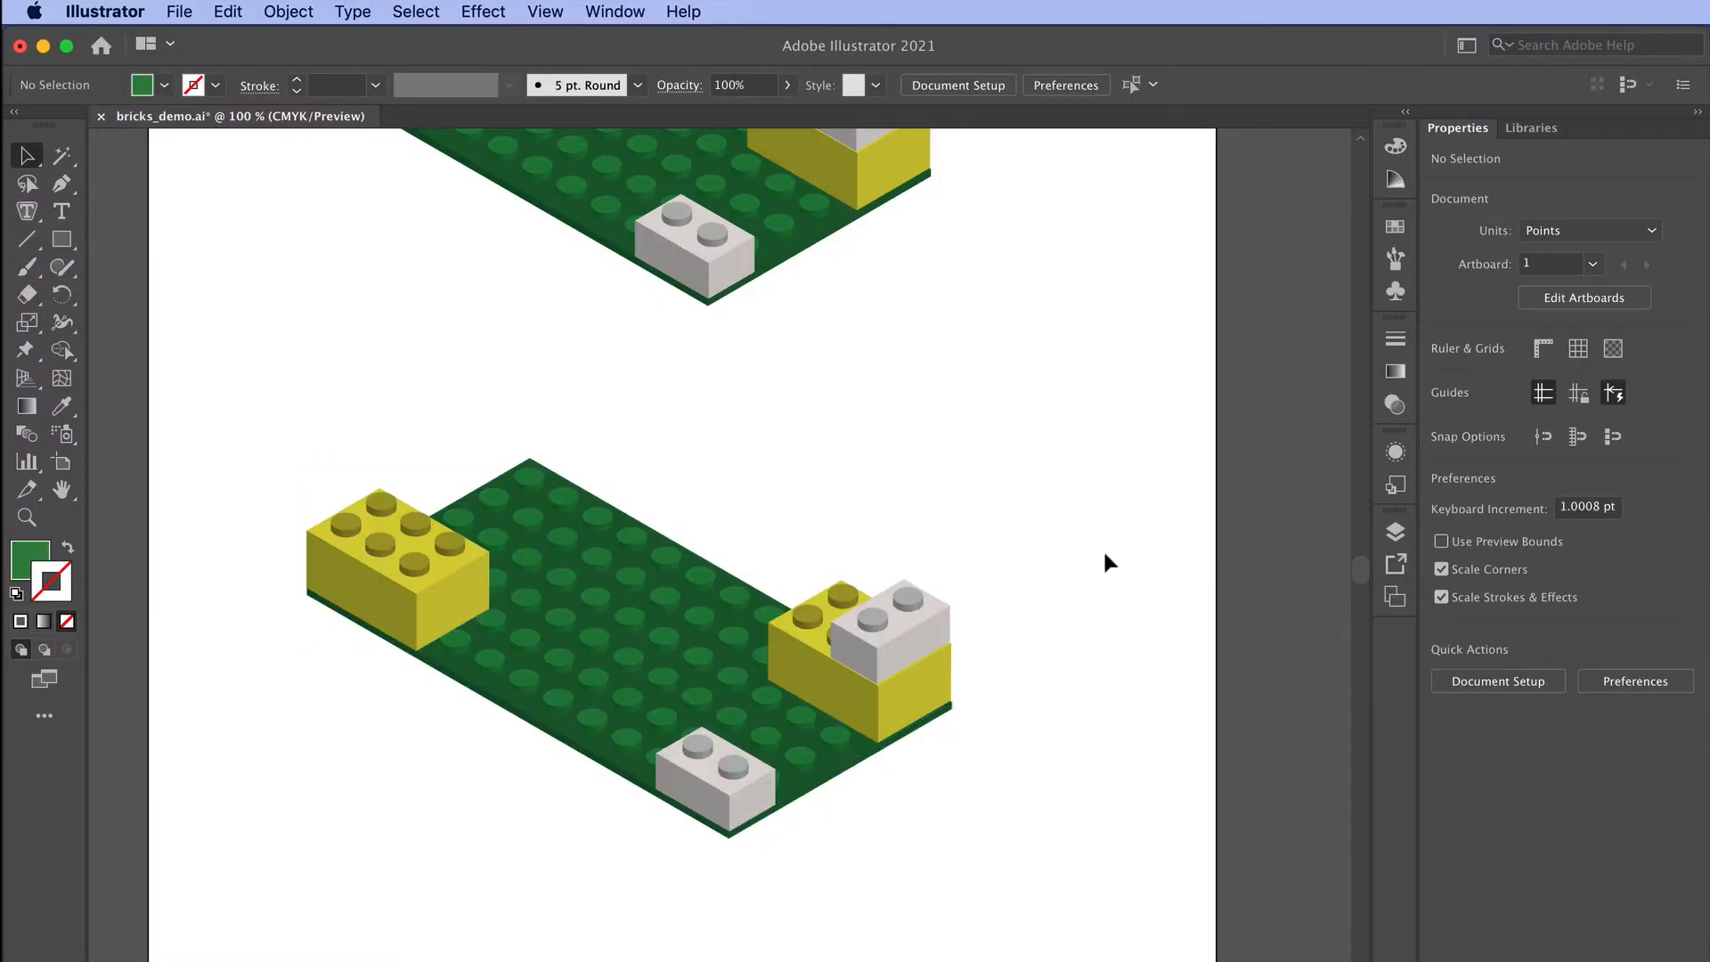
Step: Select the entire lower brick scene, give it a black 1 pt stroke, and deselect it
{"action": "left_click_drag", "start_coordinate": [280, 478], "coordinate": [753, 726]}
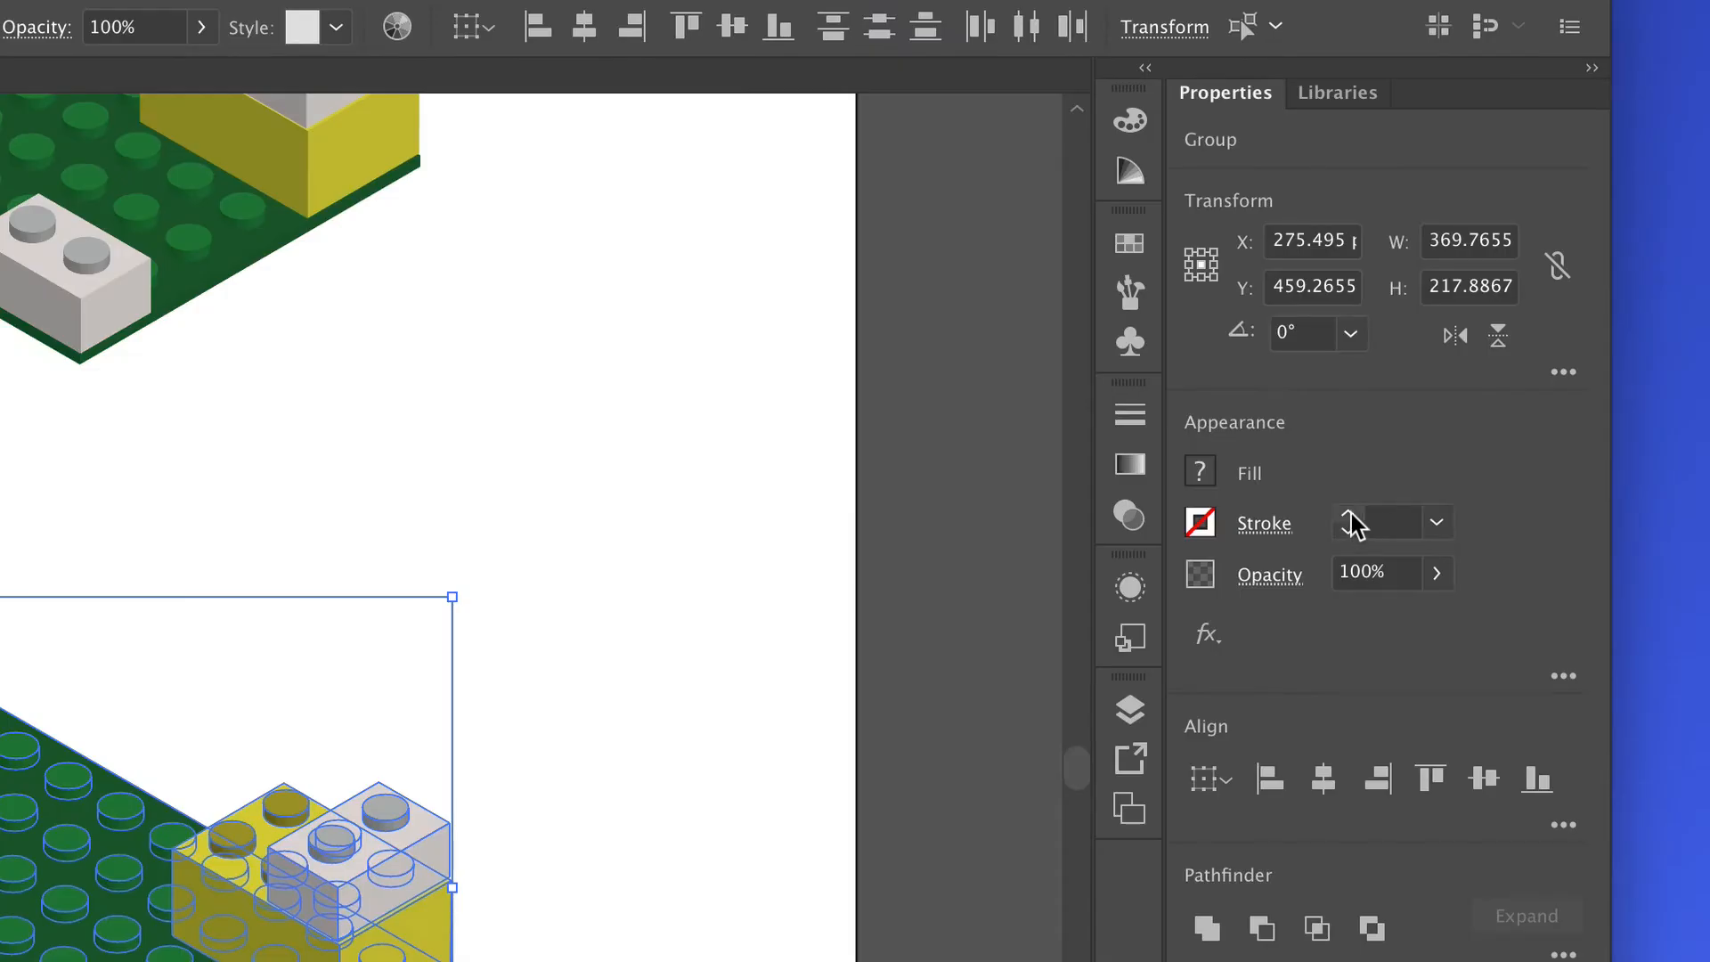
{"action": "left_click", "coordinate": [1538, 403]}
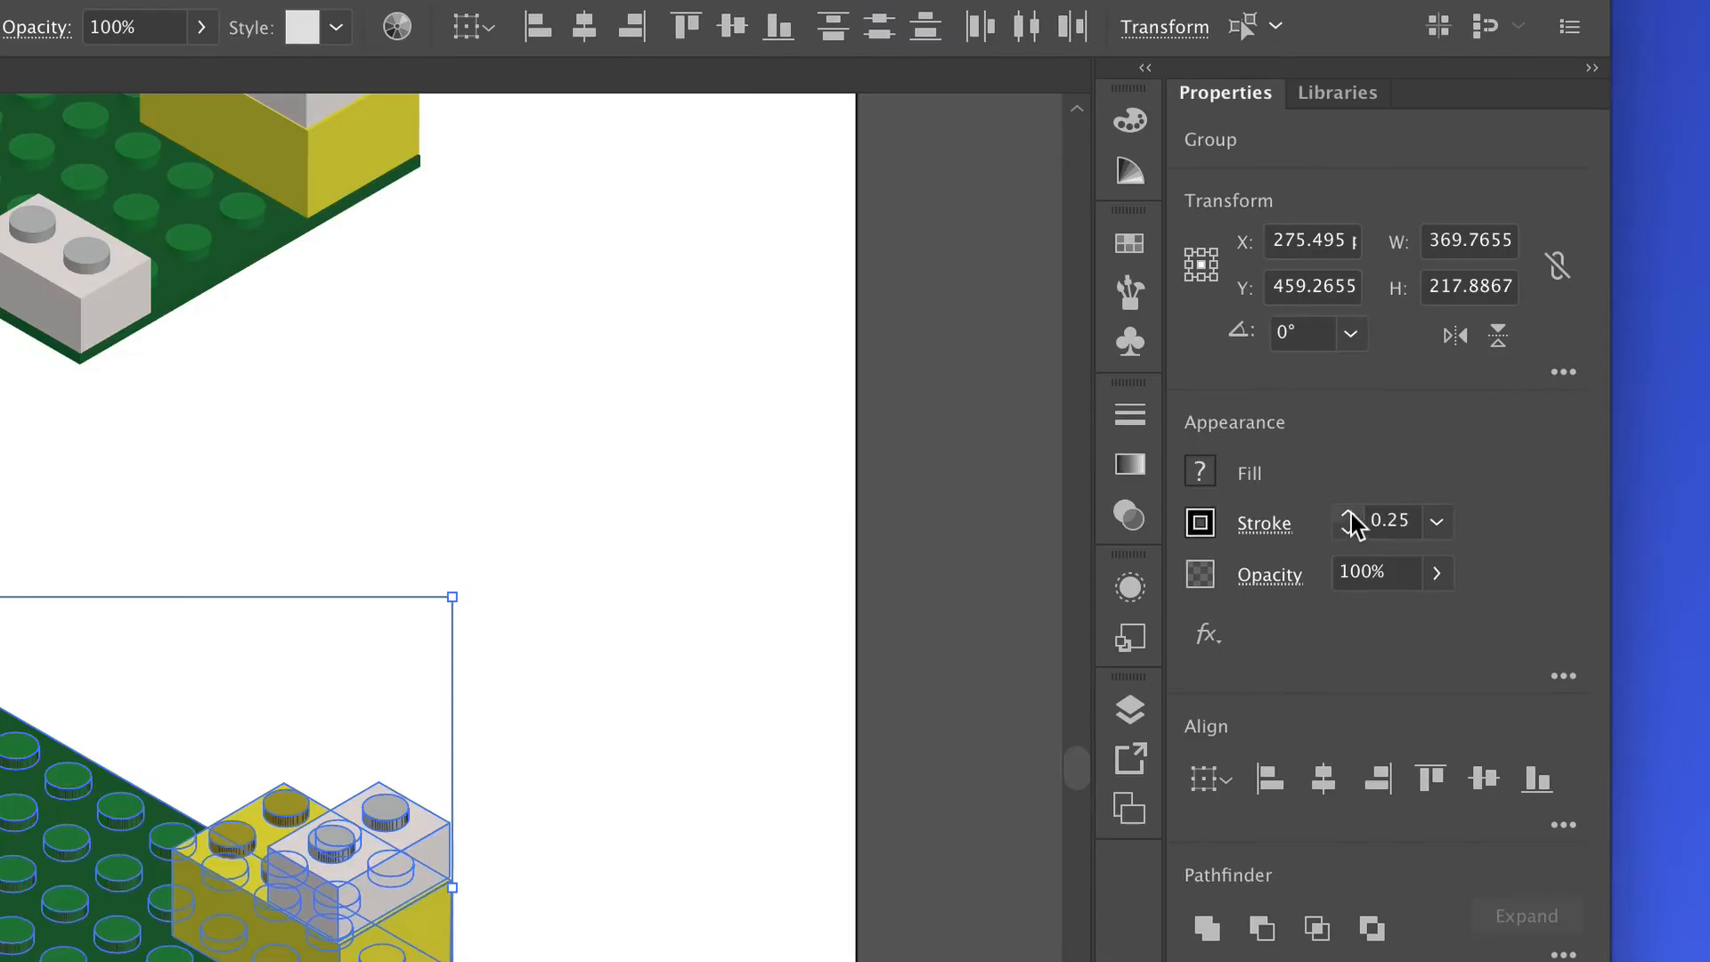
{"action": "left_click", "coordinate": [1348, 515]}
{"action": "left_click", "coordinate": [1436, 521]}
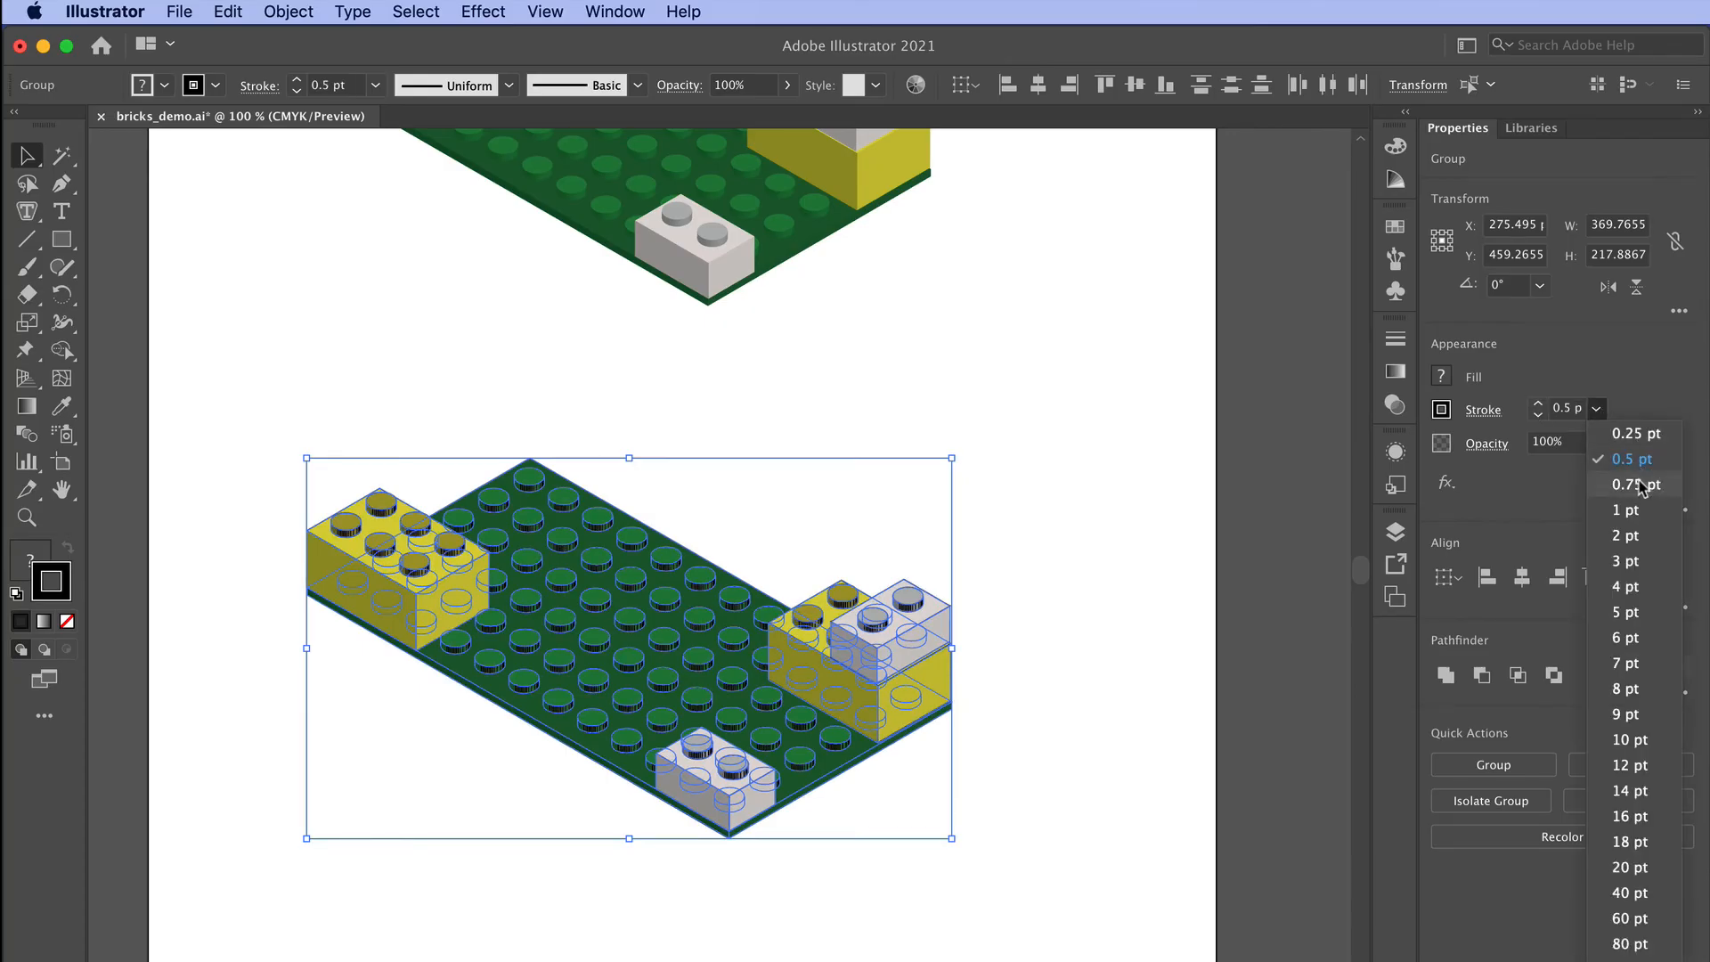
{"action": "left_click", "coordinate": [1639, 510]}
{"action": "left_click", "coordinate": [1092, 500]}
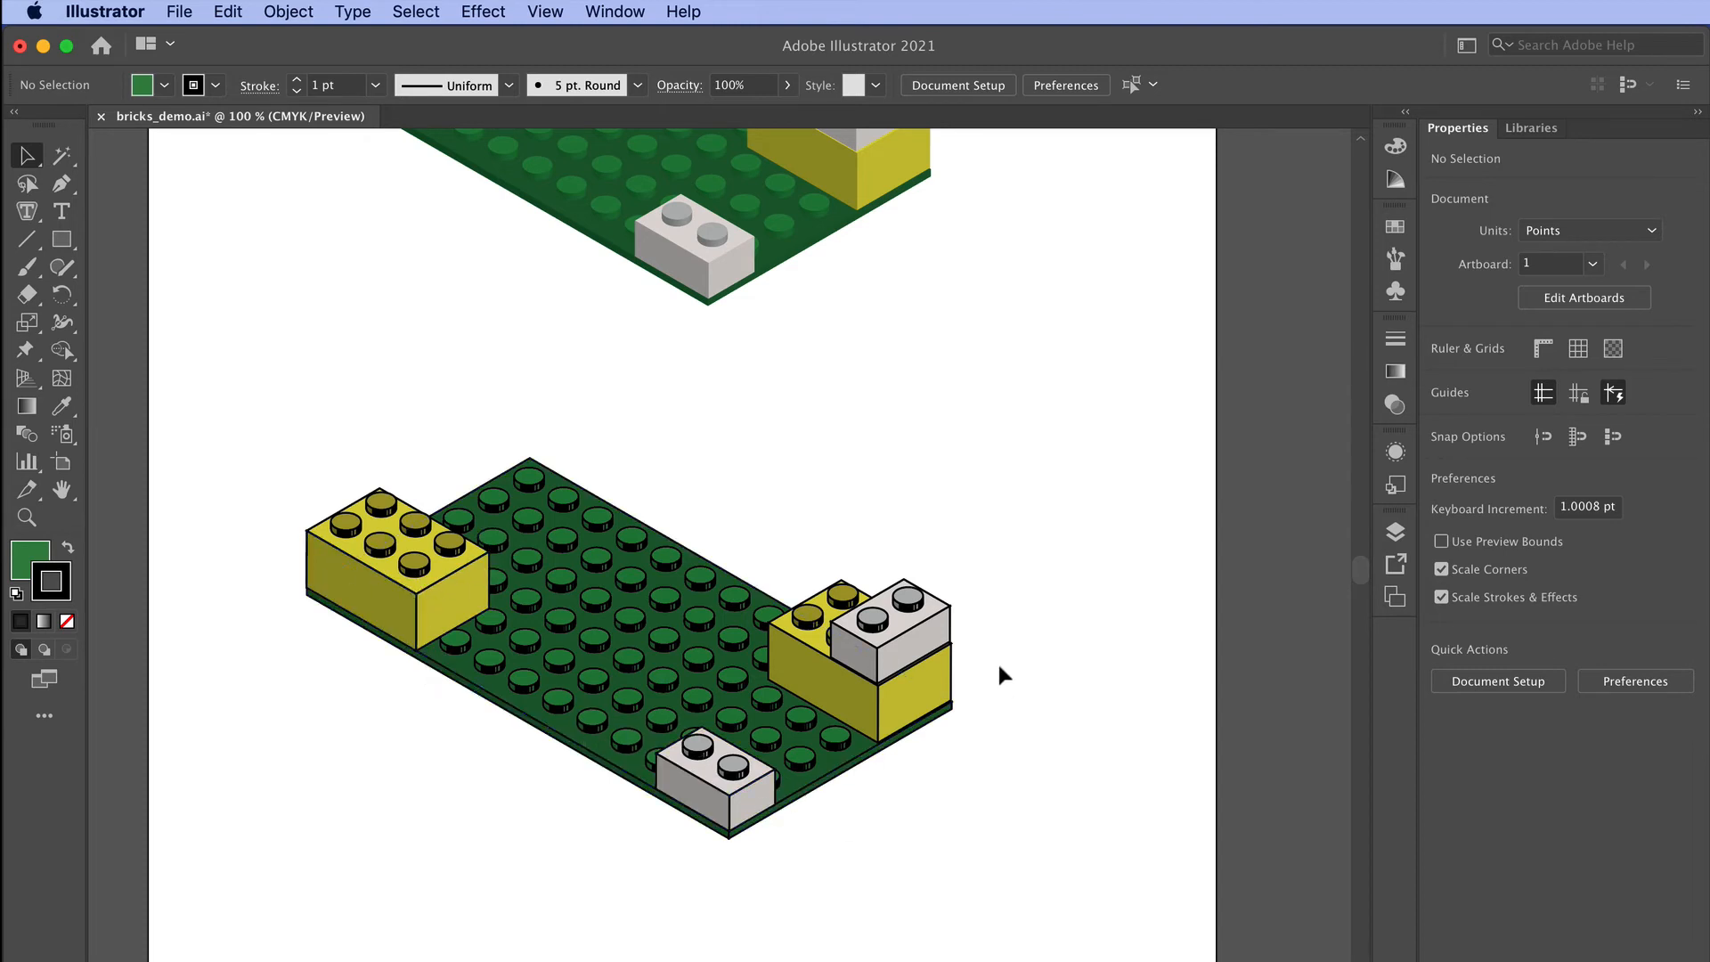
Step: Reselect the lower brick scene, set its stroke weight to 0.25 pt, and deselect it
{"action": "left_click_drag", "start_coordinate": [283, 440], "coordinate": [965, 842]}
{"action": "left_click", "coordinate": [1596, 409]}
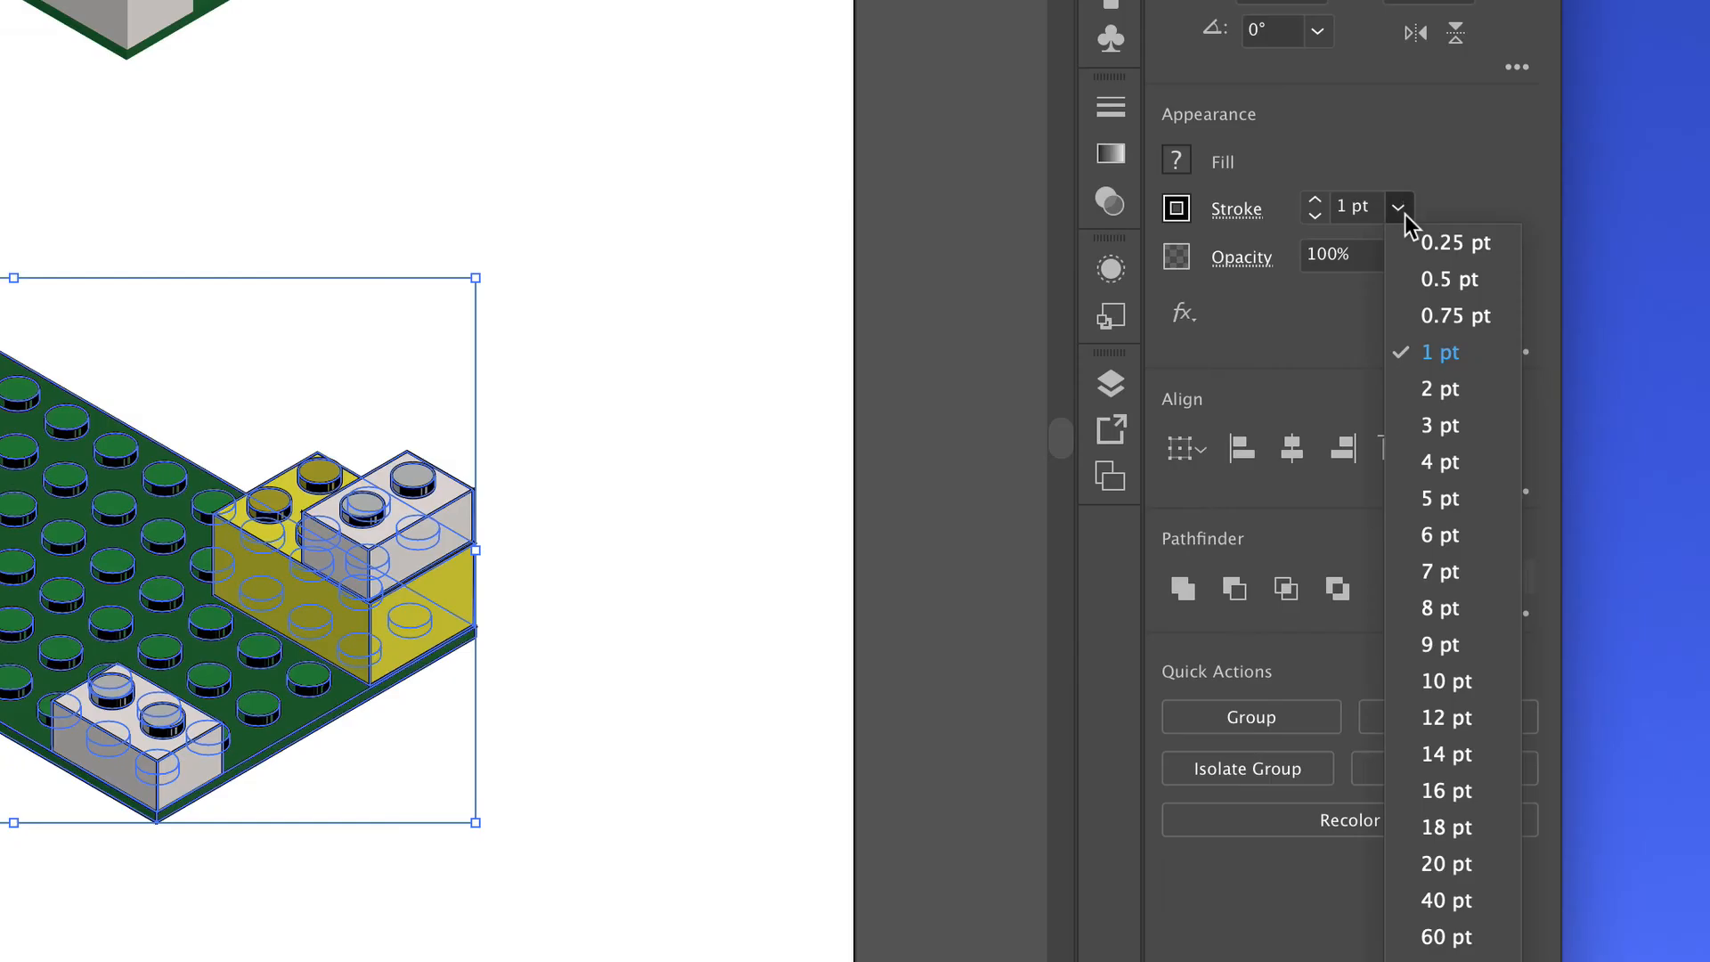
{"action": "left_click", "coordinate": [1657, 429]}
{"action": "left_click", "coordinate": [1145, 523]}
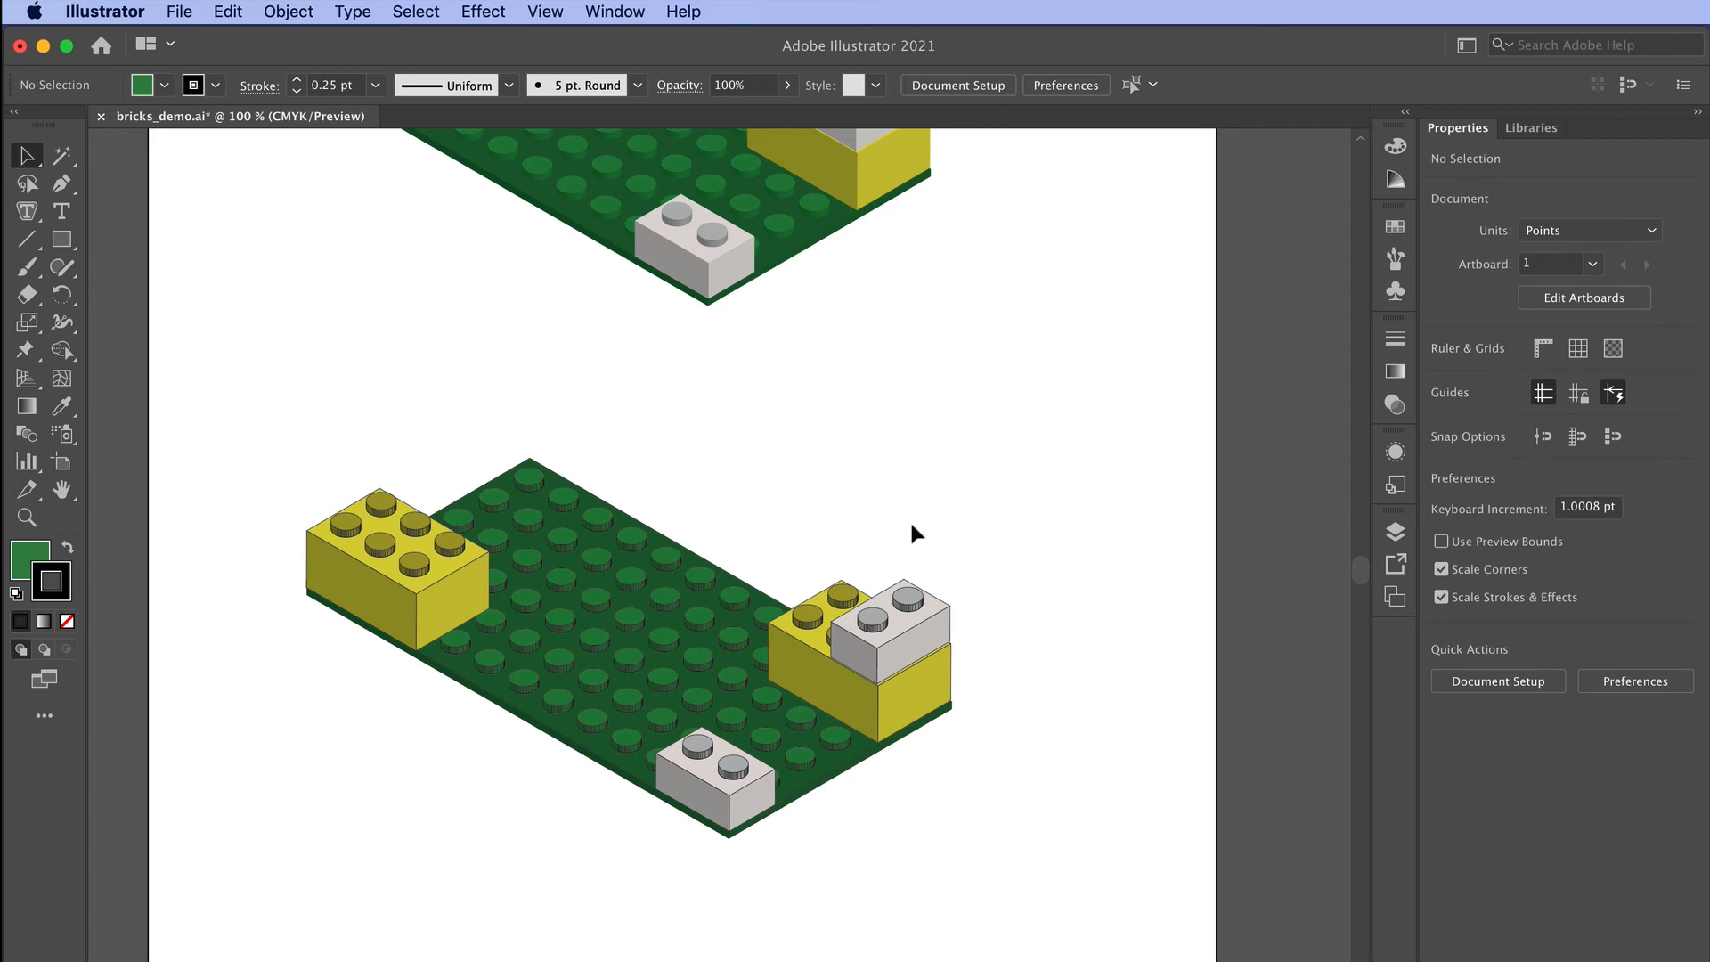
{"action": "scroll", "coordinate": [989, 454], "scroll_direction": "up", "scroll_amount": 3}
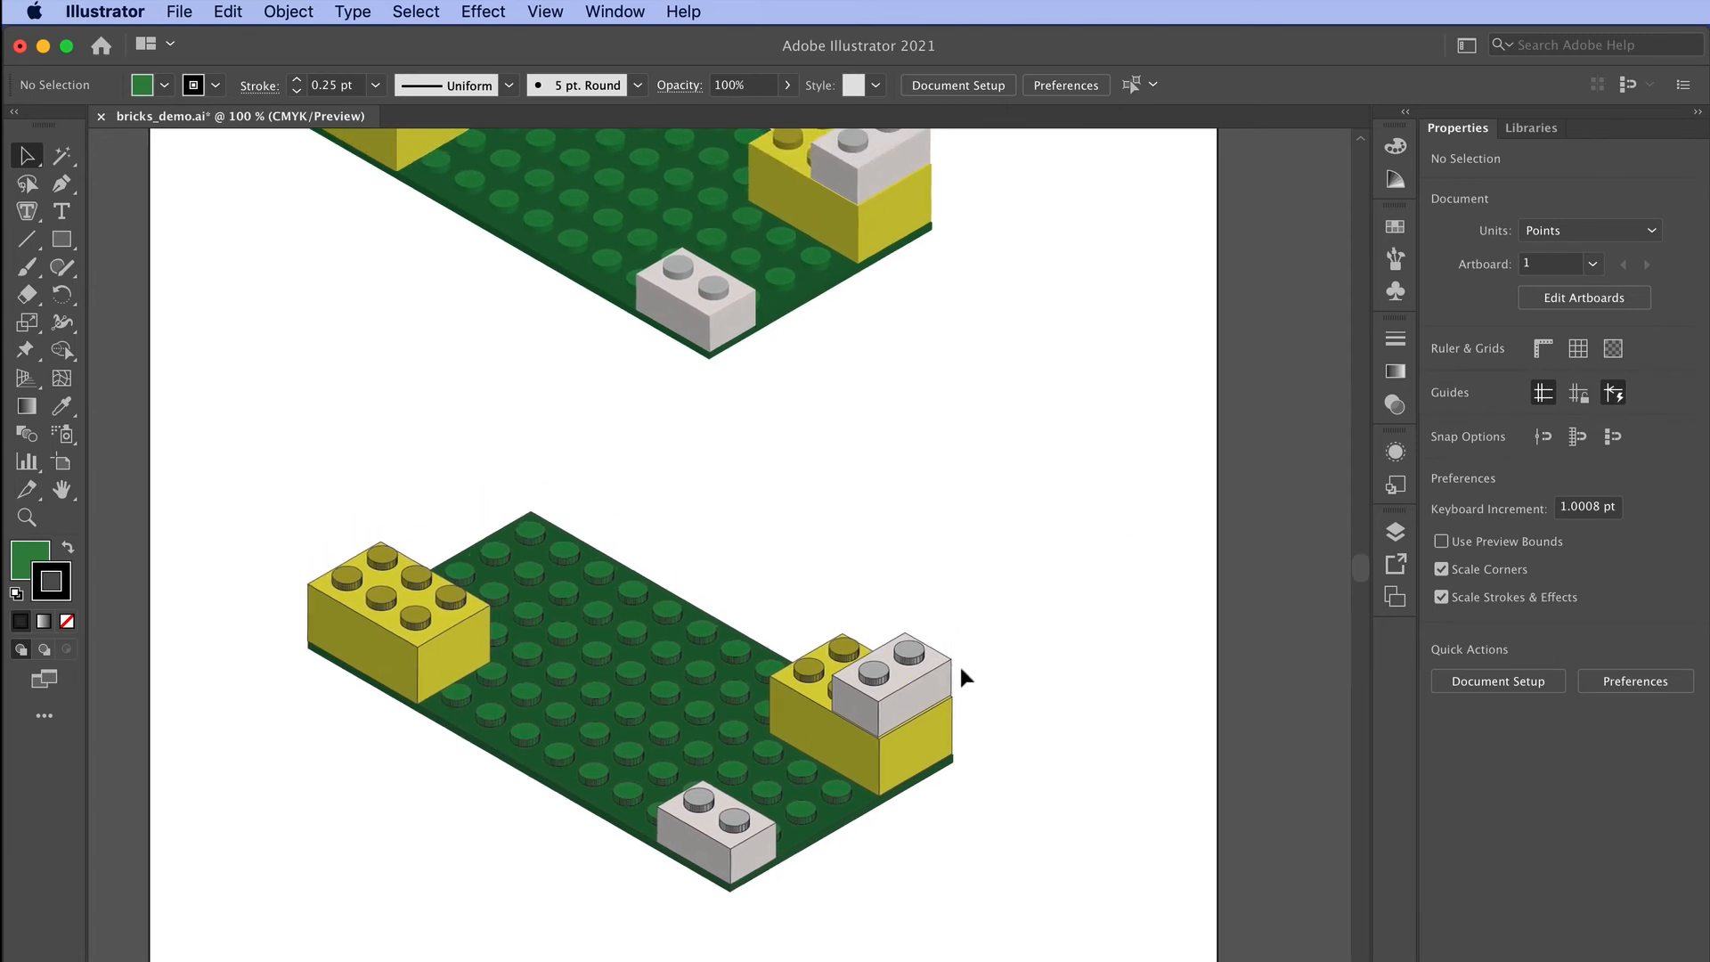
{"action": "scroll", "coordinate": [1069, 623], "scroll_direction": "down", "scroll_amount": 5}
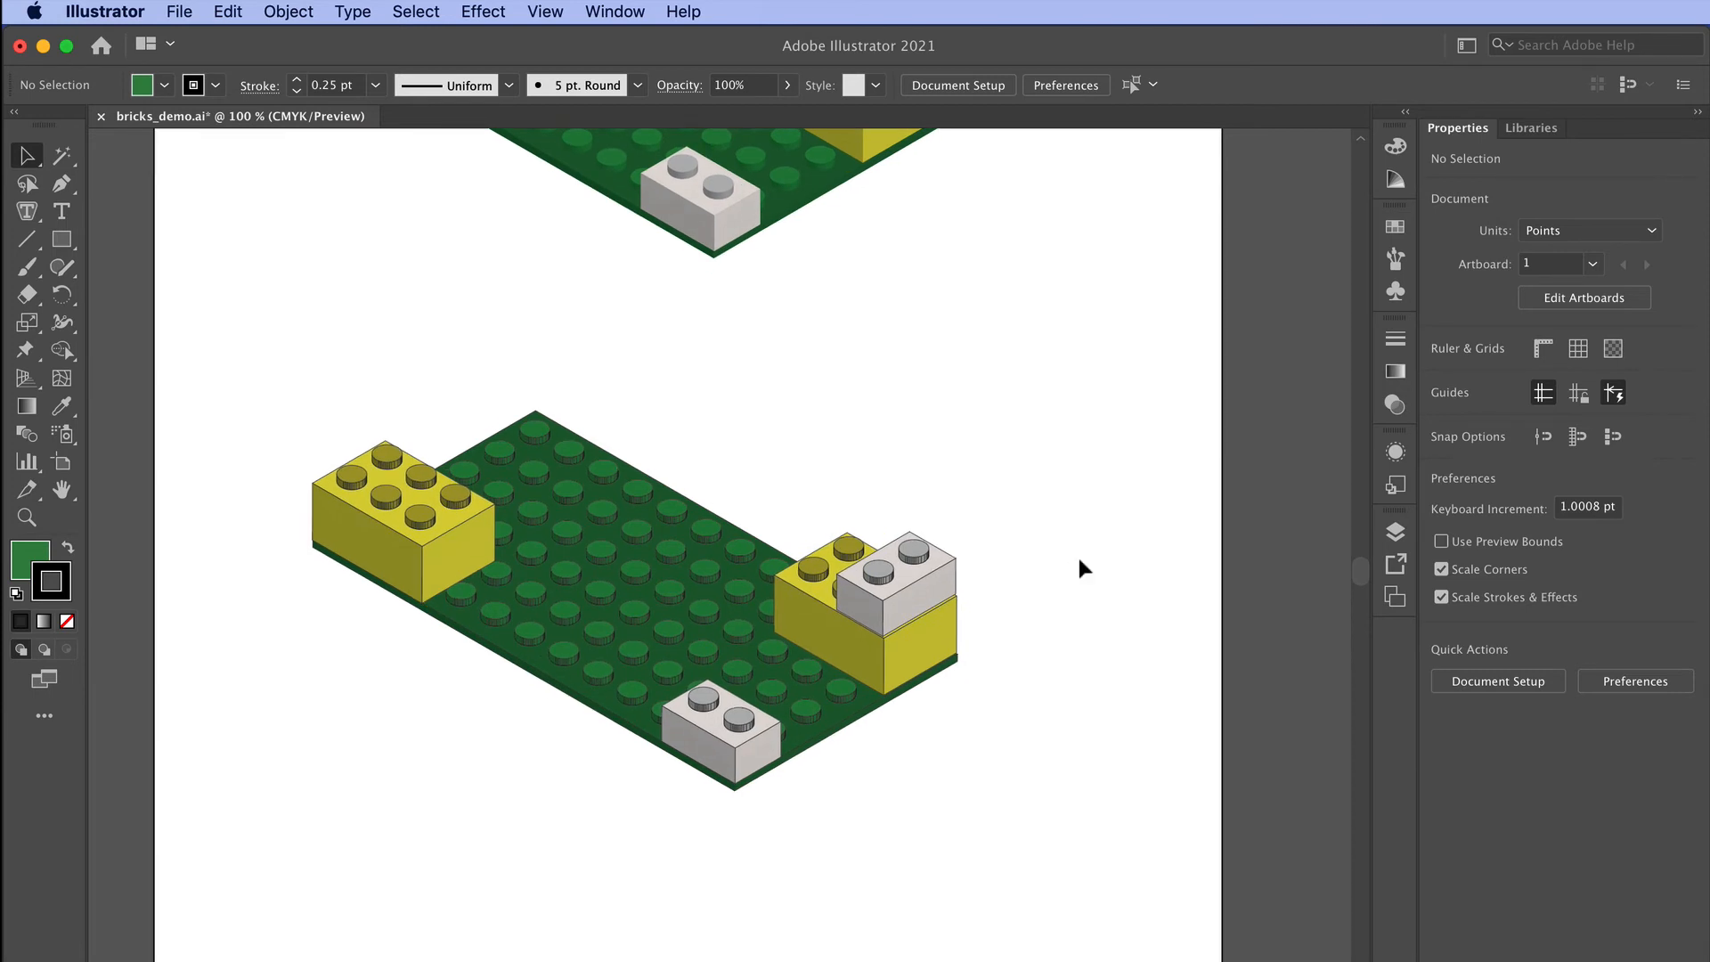
{"action": "key", "text": "super+equal"}
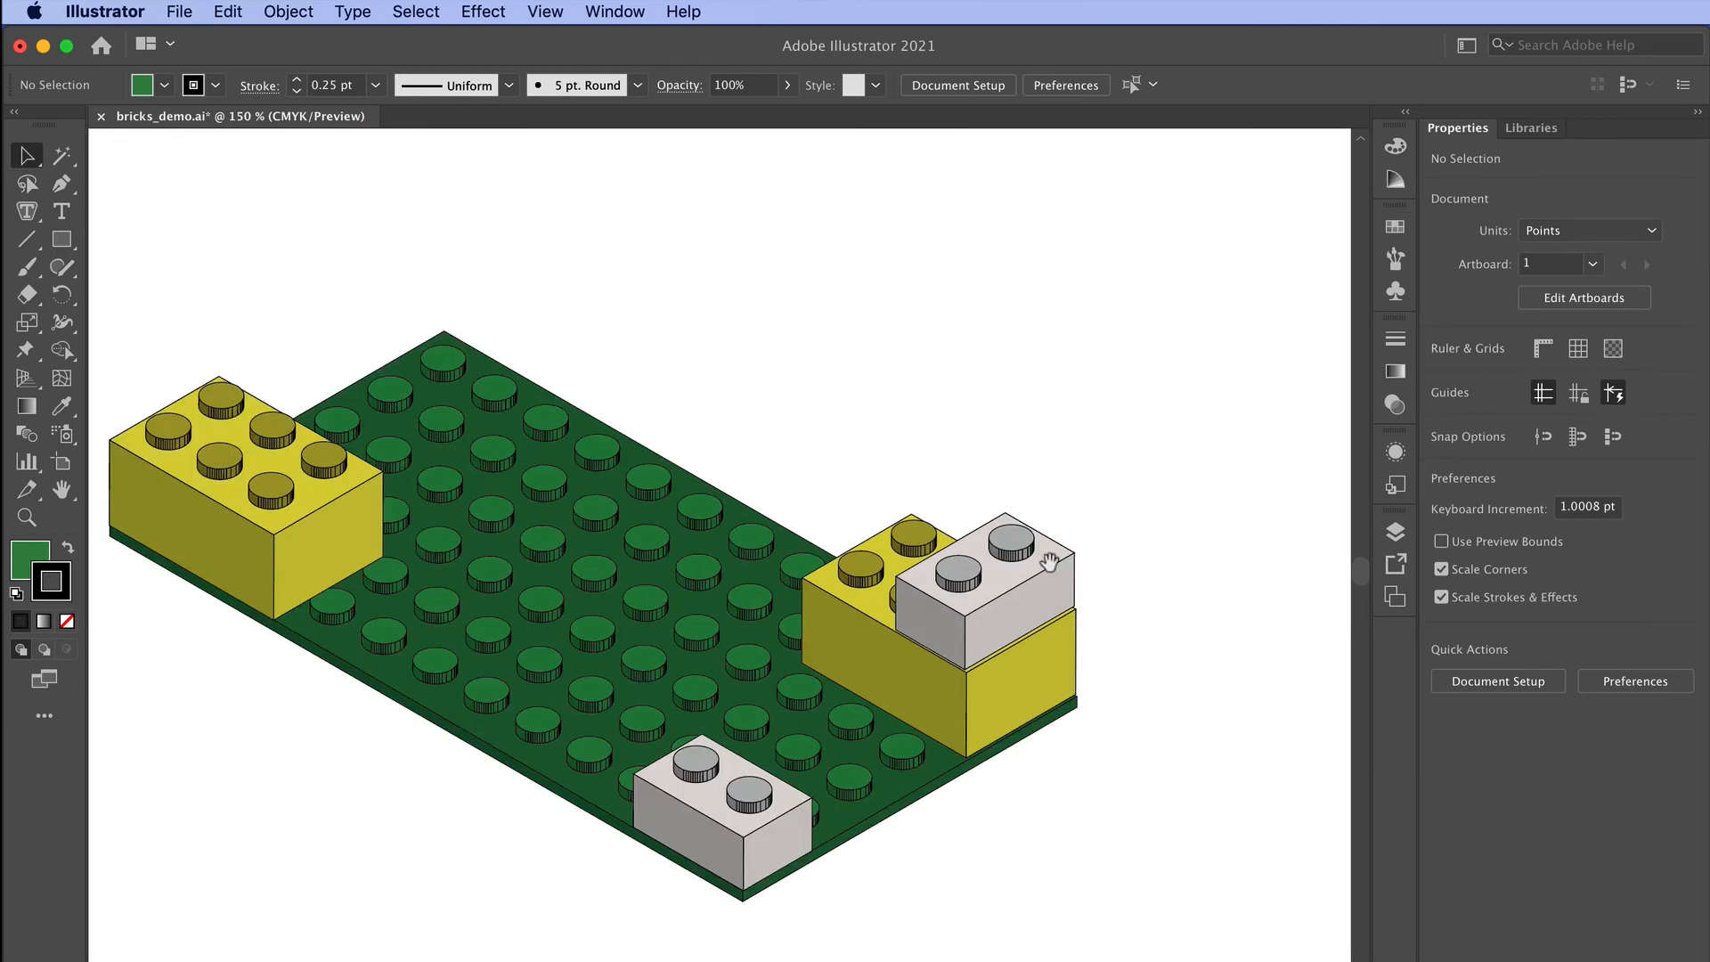
{"action": "left_click_drag", "start_coordinate": [1014, 570], "coordinate": [1093, 553]}
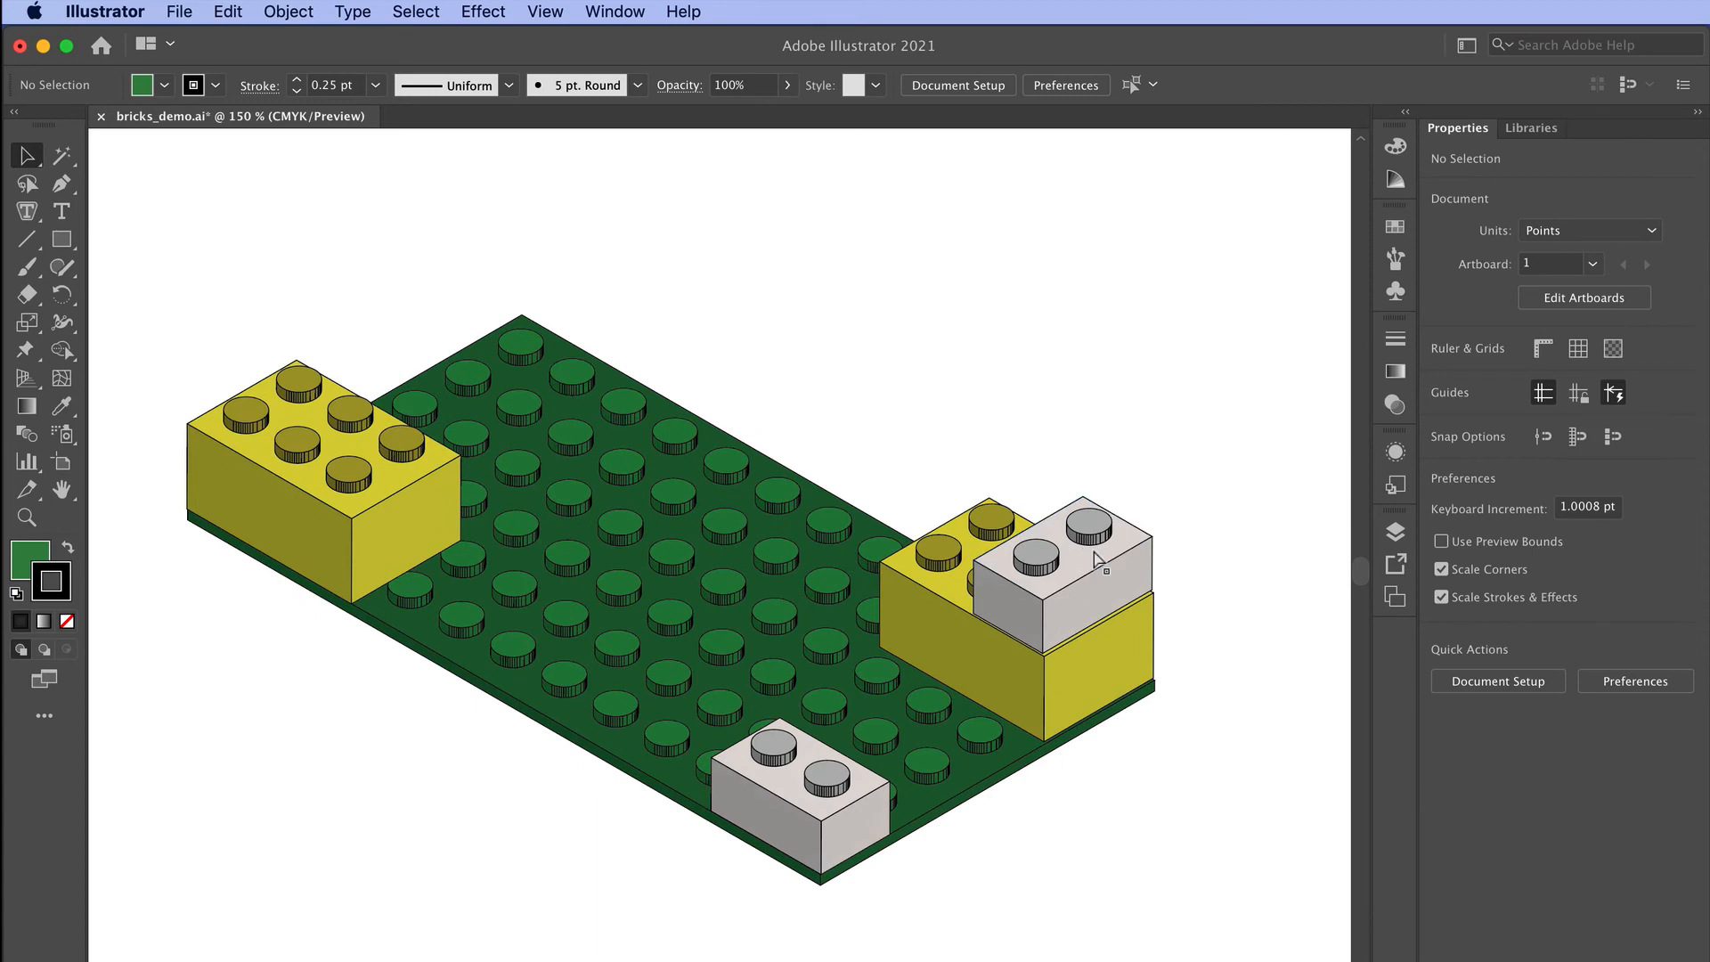
{"action": "key", "text": "super+minus"}
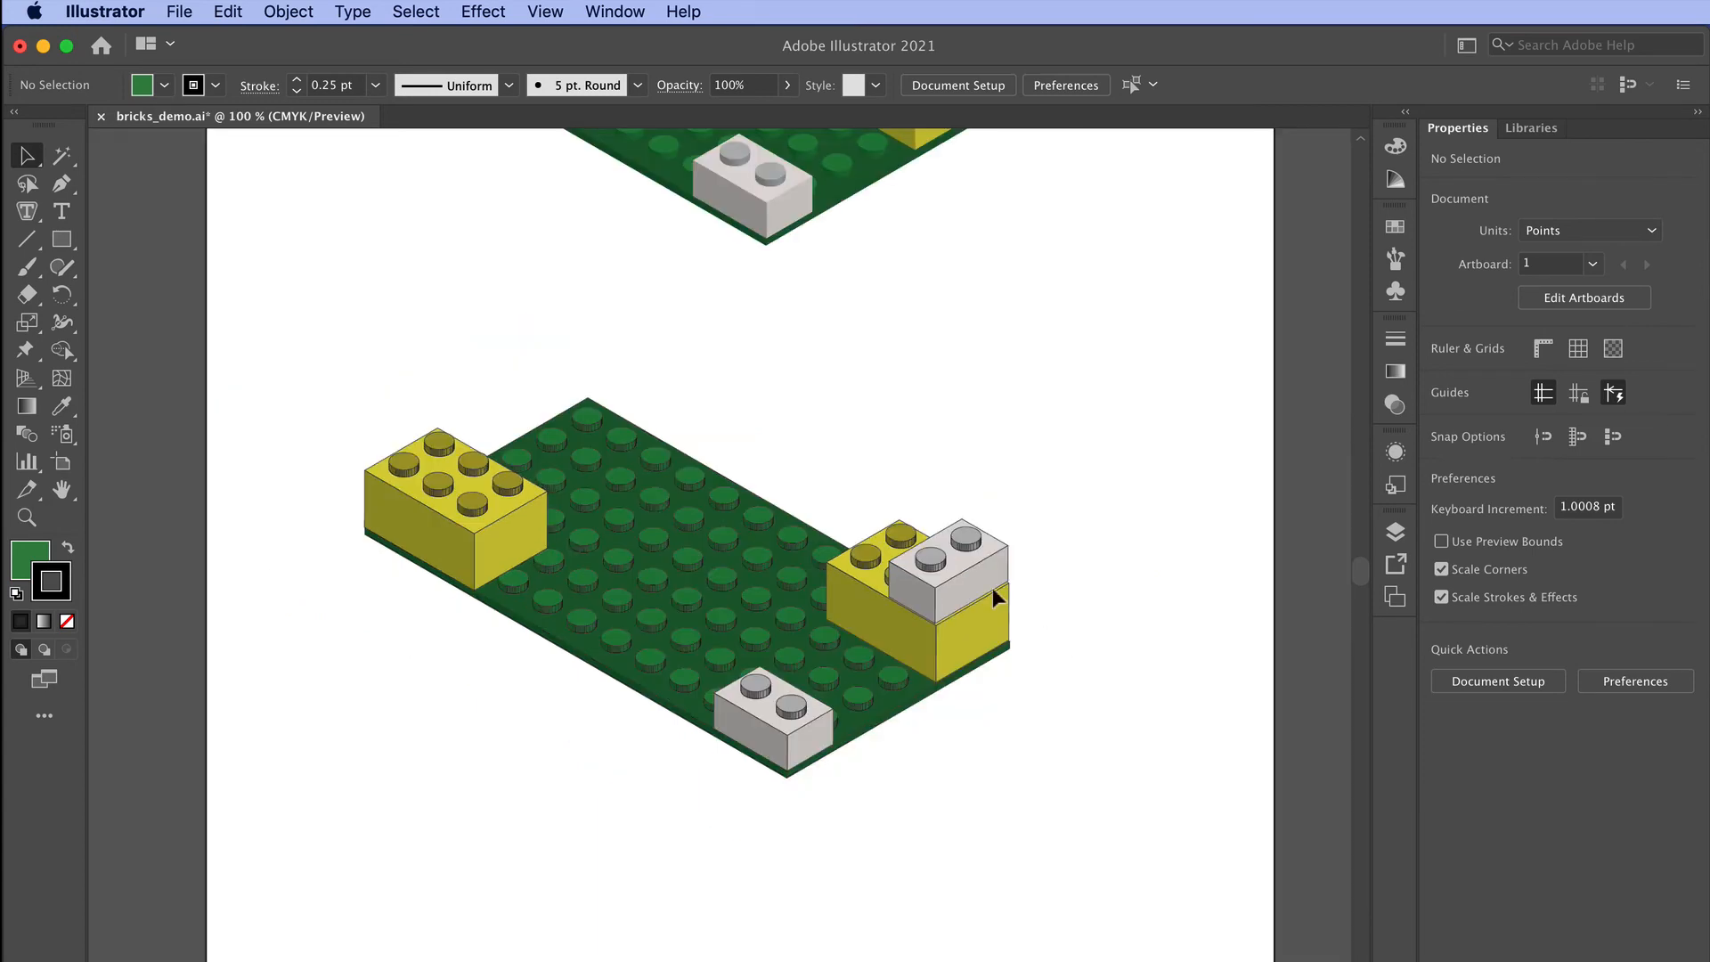
Step: Duplicate the outlined brick scene so two outlined copies stand one above the other, and deselect
{"action": "left_click_drag", "start_coordinate": [970, 355], "coordinate": [1000, 783]}
{"action": "left_click_drag", "start_coordinate": [354, 315], "coordinate": [1197, 737]}
{"action": "left_click_drag", "start_coordinate": [964, 556], "coordinate": [148, 393]}
{"action": "left_click_drag", "start_coordinate": [709, 649], "coordinate": [630, 326]}
{"action": "left_click_drag", "start_coordinate": [305, 457], "coordinate": [814, 831]}
{"action": "scroll", "coordinate": [816, 832], "scroll_direction": "up", "scroll_amount": 1}
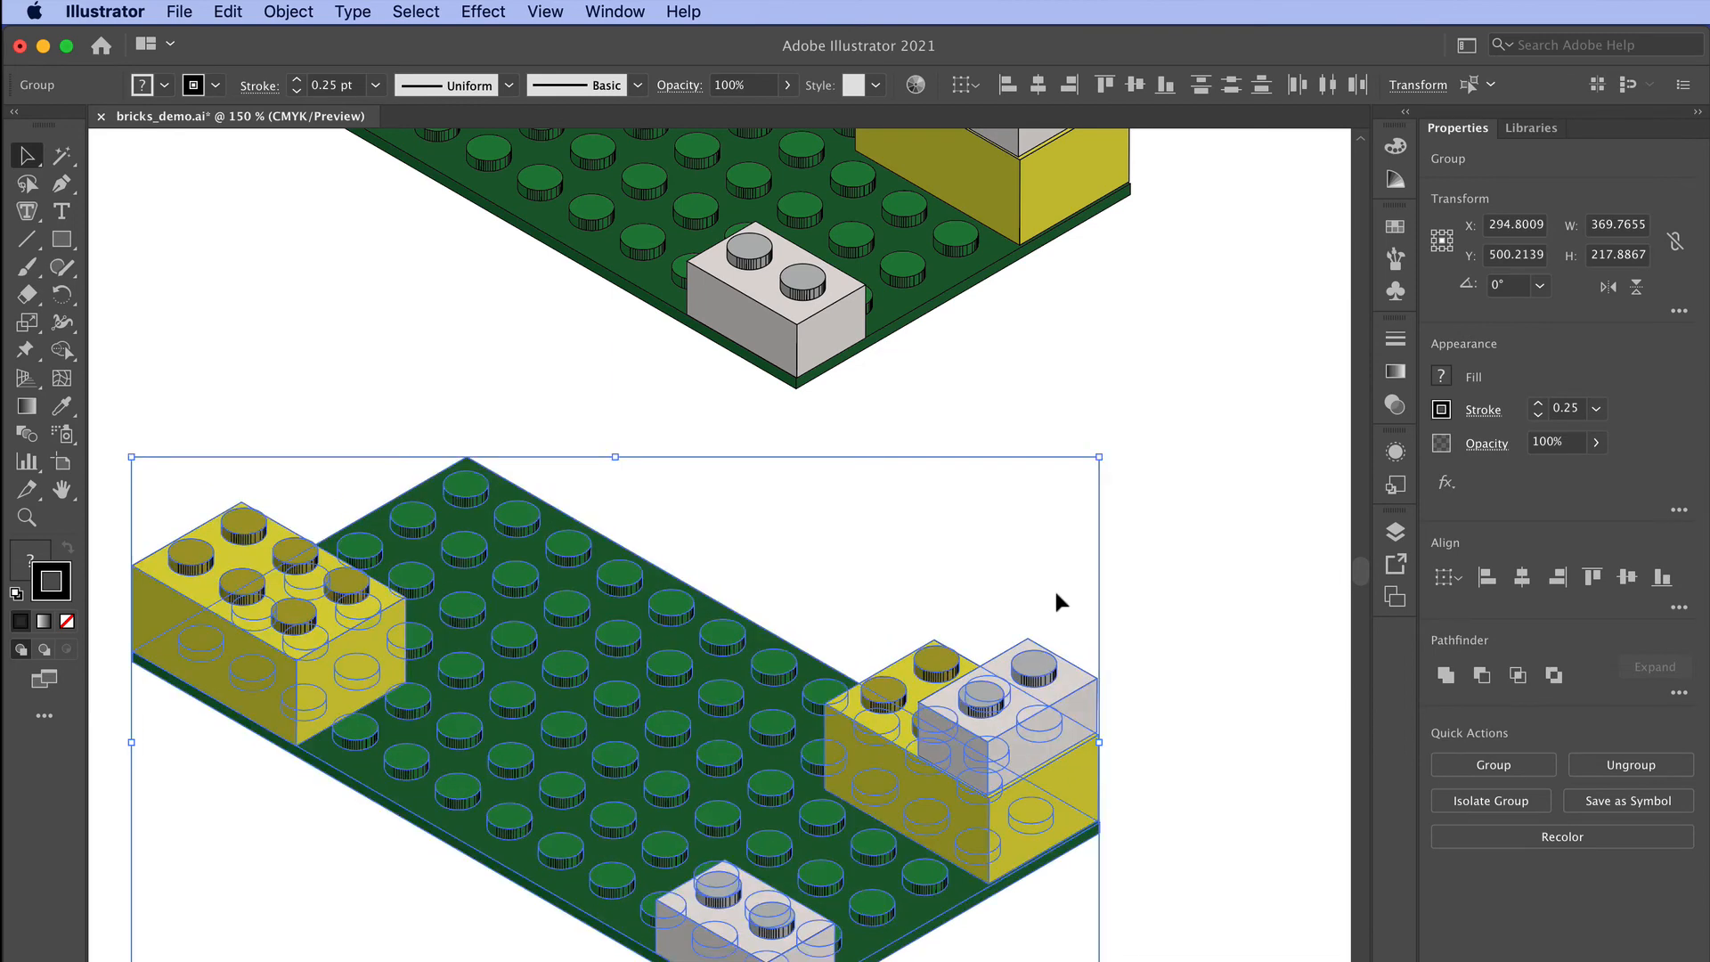
{"action": "scroll", "coordinate": [1055, 588], "scroll_direction": "down", "scroll_amount": 1}
{"action": "left_click", "coordinate": [1095, 569]}
{"action": "scroll", "coordinate": [996, 573], "scroll_direction": "up", "scroll_amount": 1}
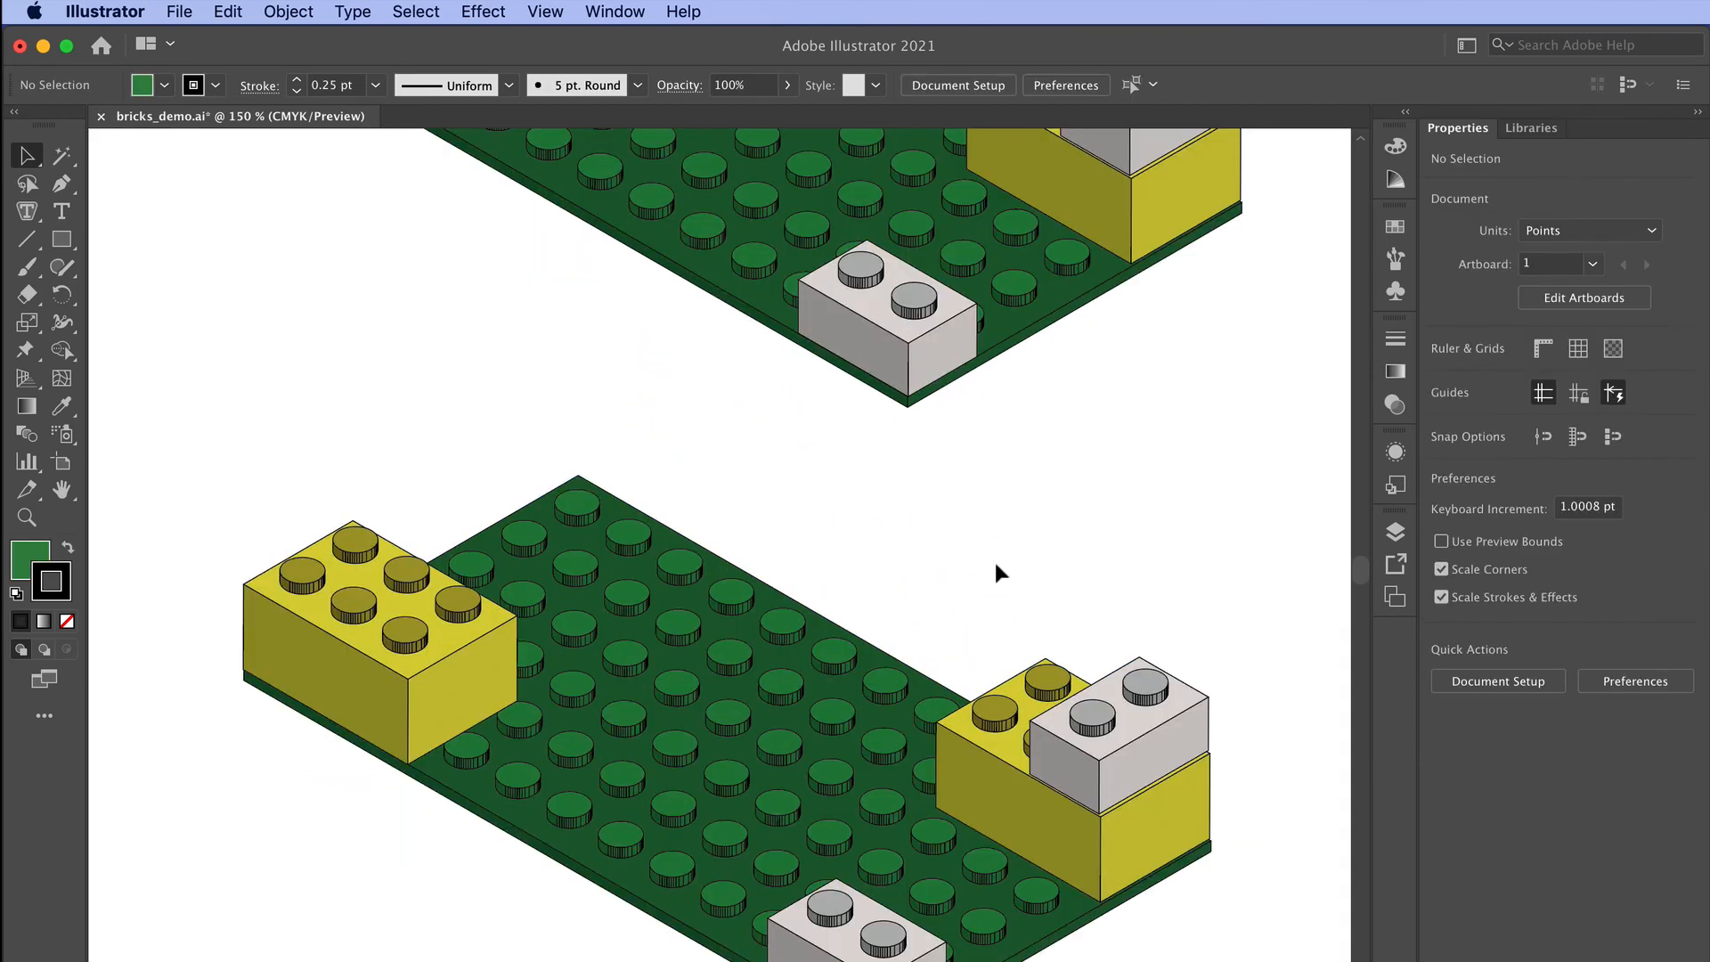
{"action": "scroll", "coordinate": [1012, 496], "scroll_direction": "down", "scroll_amount": 2}
Step: Ungroup the lower copy's baseplate from its green studs, test-move the stud group alone and undo that move
{"action": "left_click", "coordinate": [714, 812]}
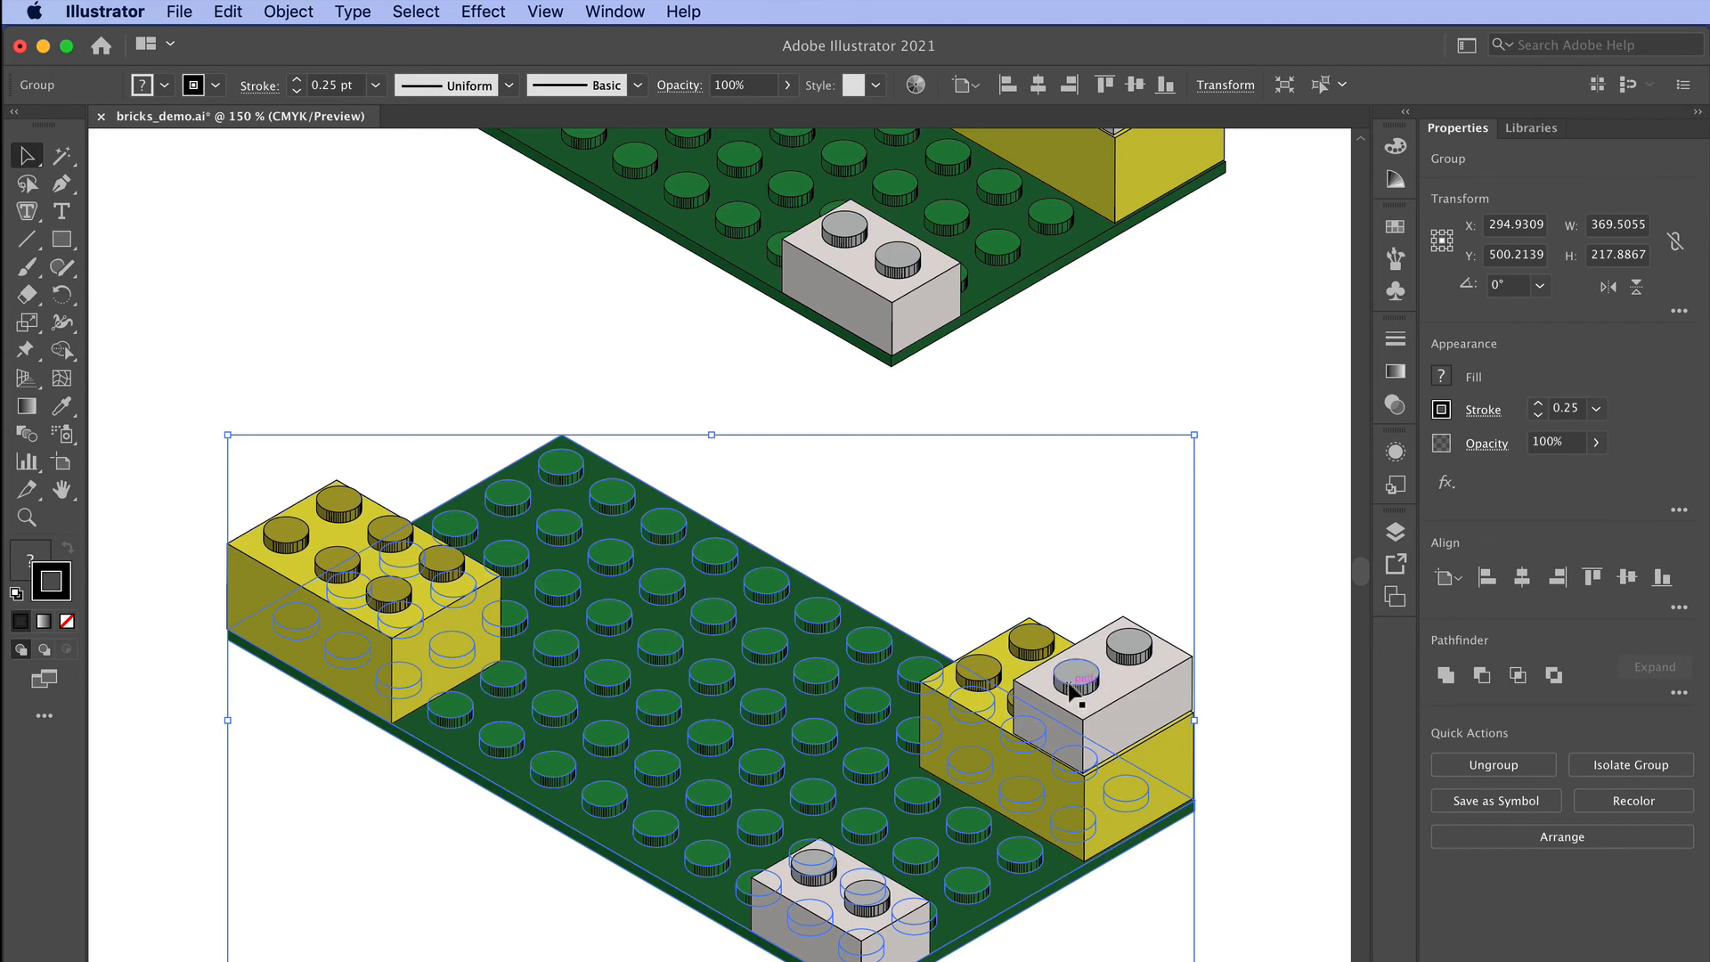
{"action": "left_click", "coordinate": [1221, 592]}
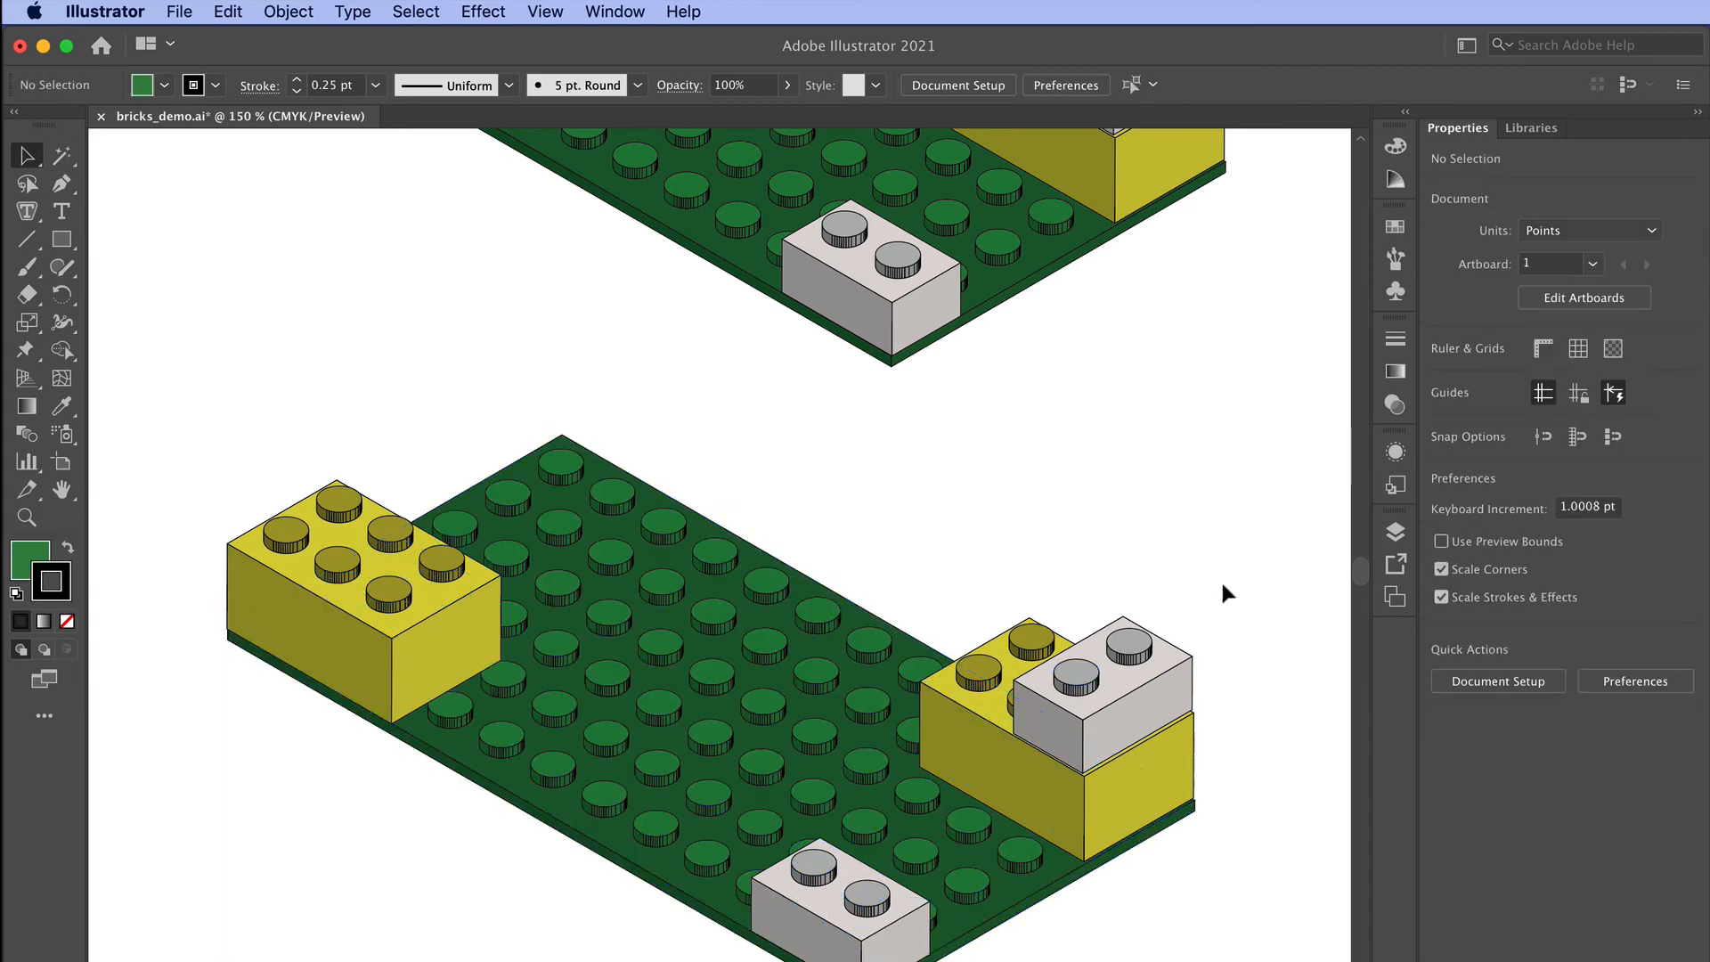
{"action": "left_click", "coordinate": [775, 591]}
{"action": "key", "text": "a"}
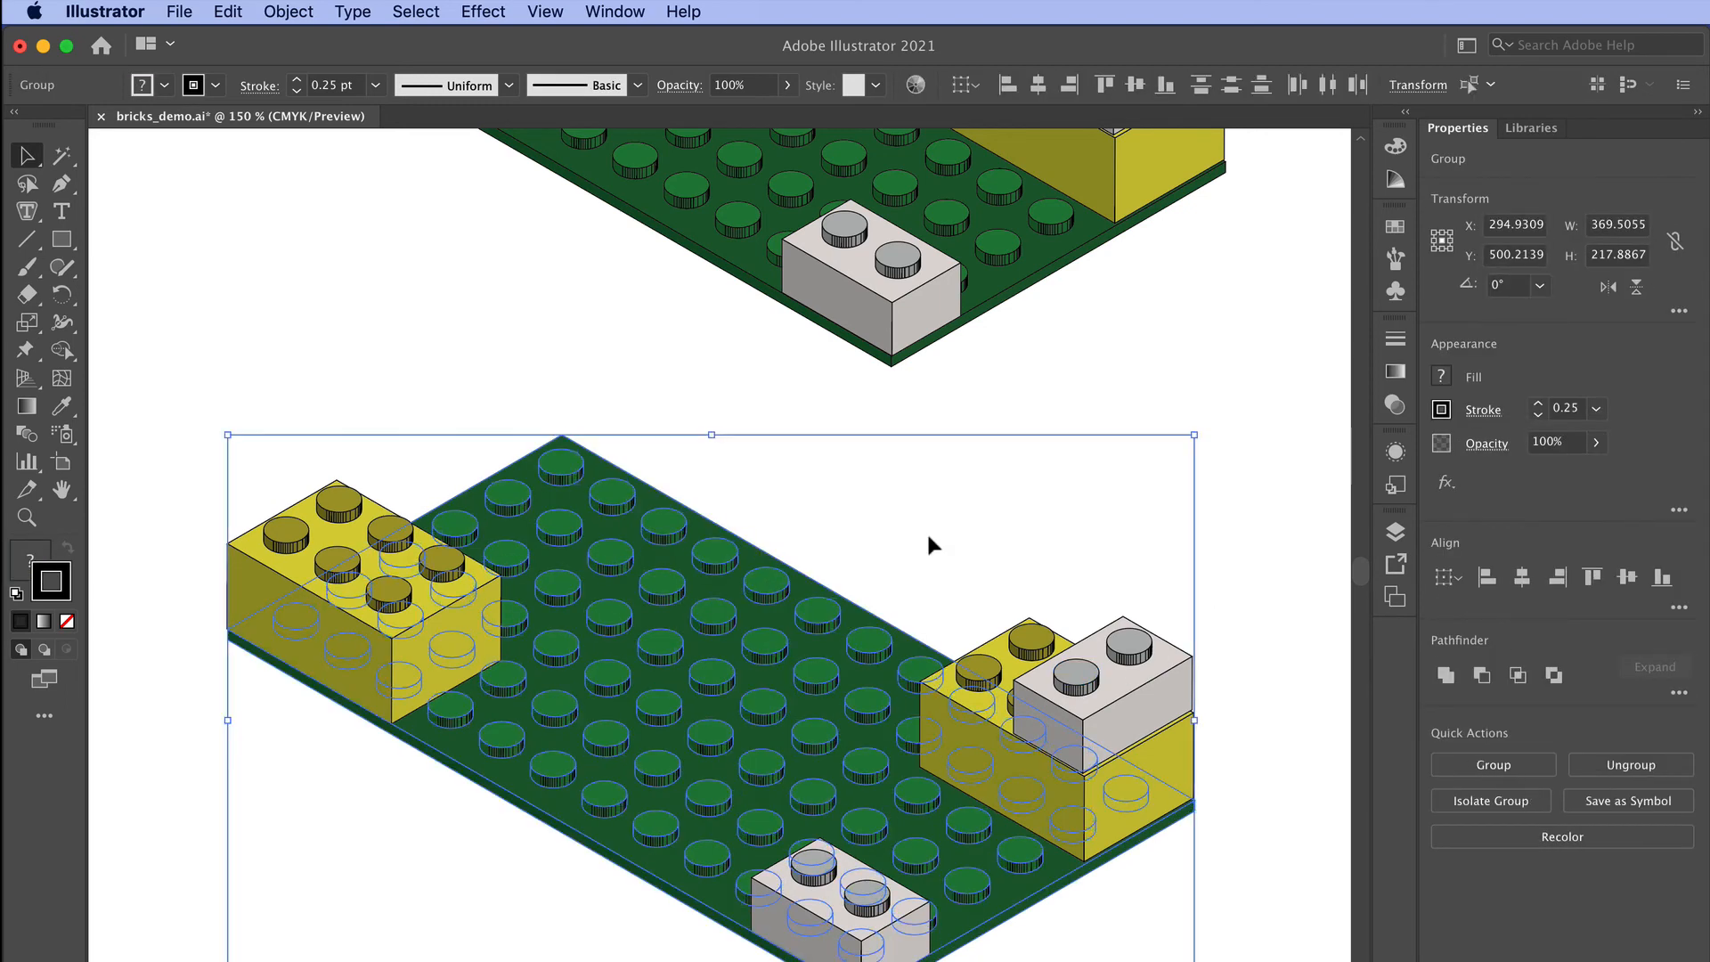
{"action": "left_click", "coordinate": [928, 546]}
{"action": "left_click", "coordinate": [764, 644]}
{"action": "key", "text": "super+z"}
{"action": "left_click", "coordinate": [918, 579]}
{"action": "left_click", "coordinate": [768, 635]}
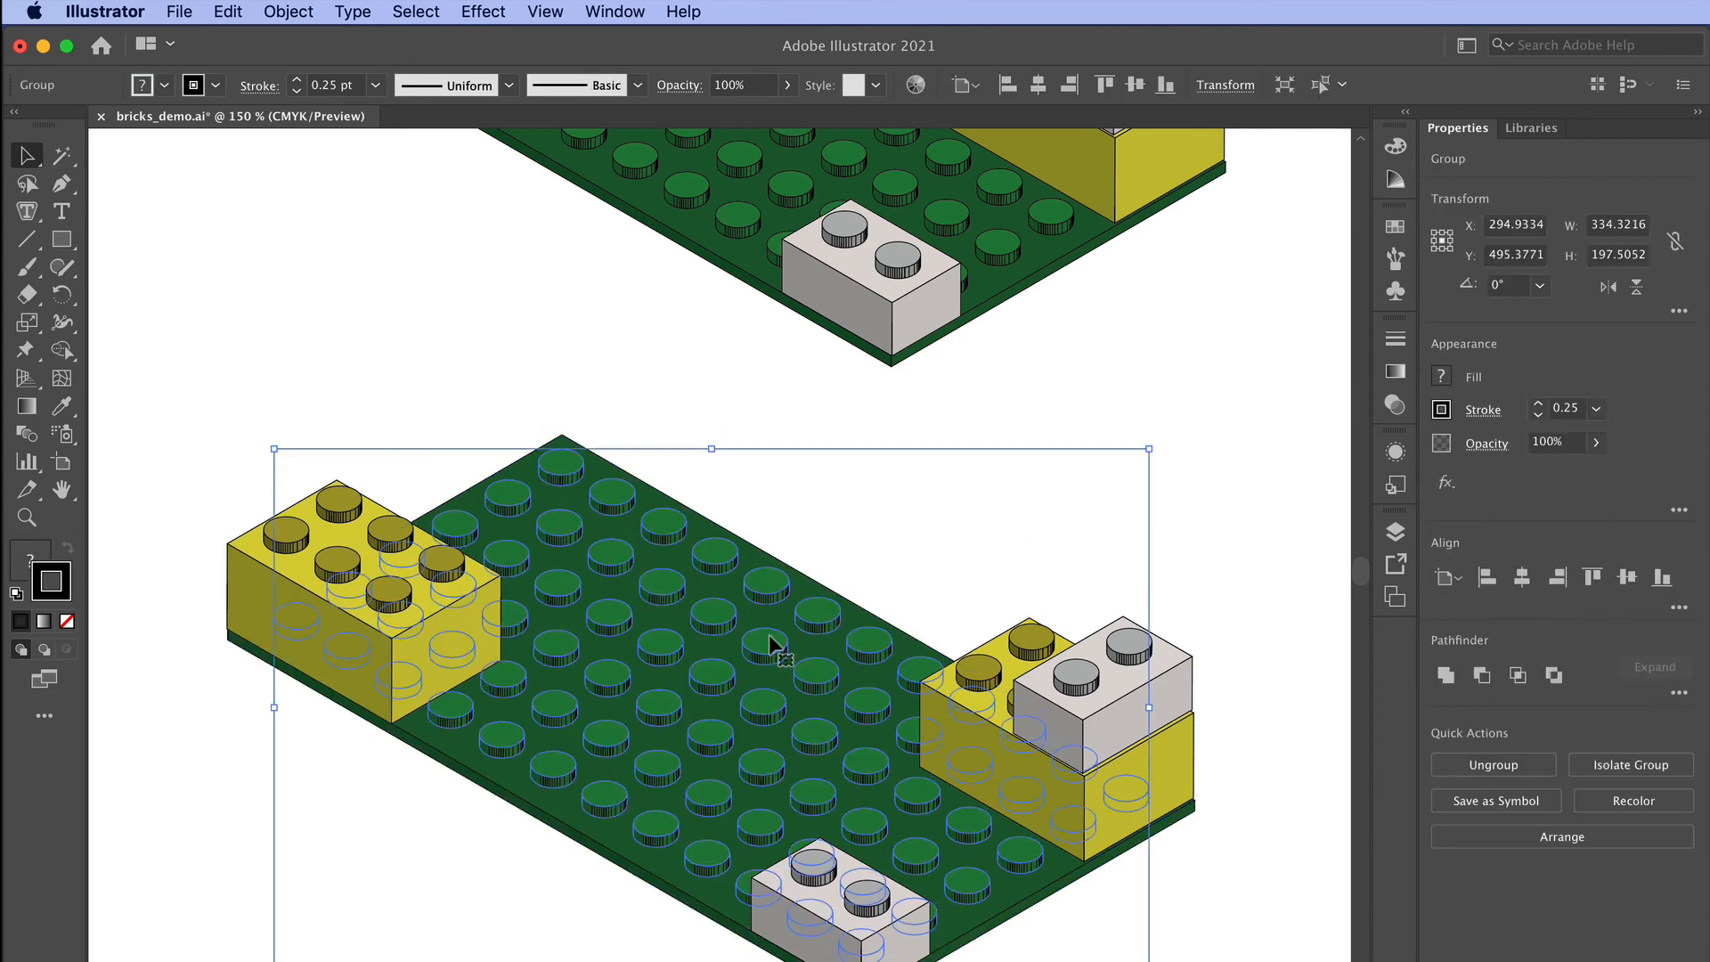
{"action": "left_click_drag", "start_coordinate": [769, 635], "coordinate": [827, 547]}
{"action": "key", "text": "super+z"}
Step: Expand the fill and stroke of the lower copy's green baseplate studs, and deselect them
{"action": "left_click", "coordinate": [281, 9]}
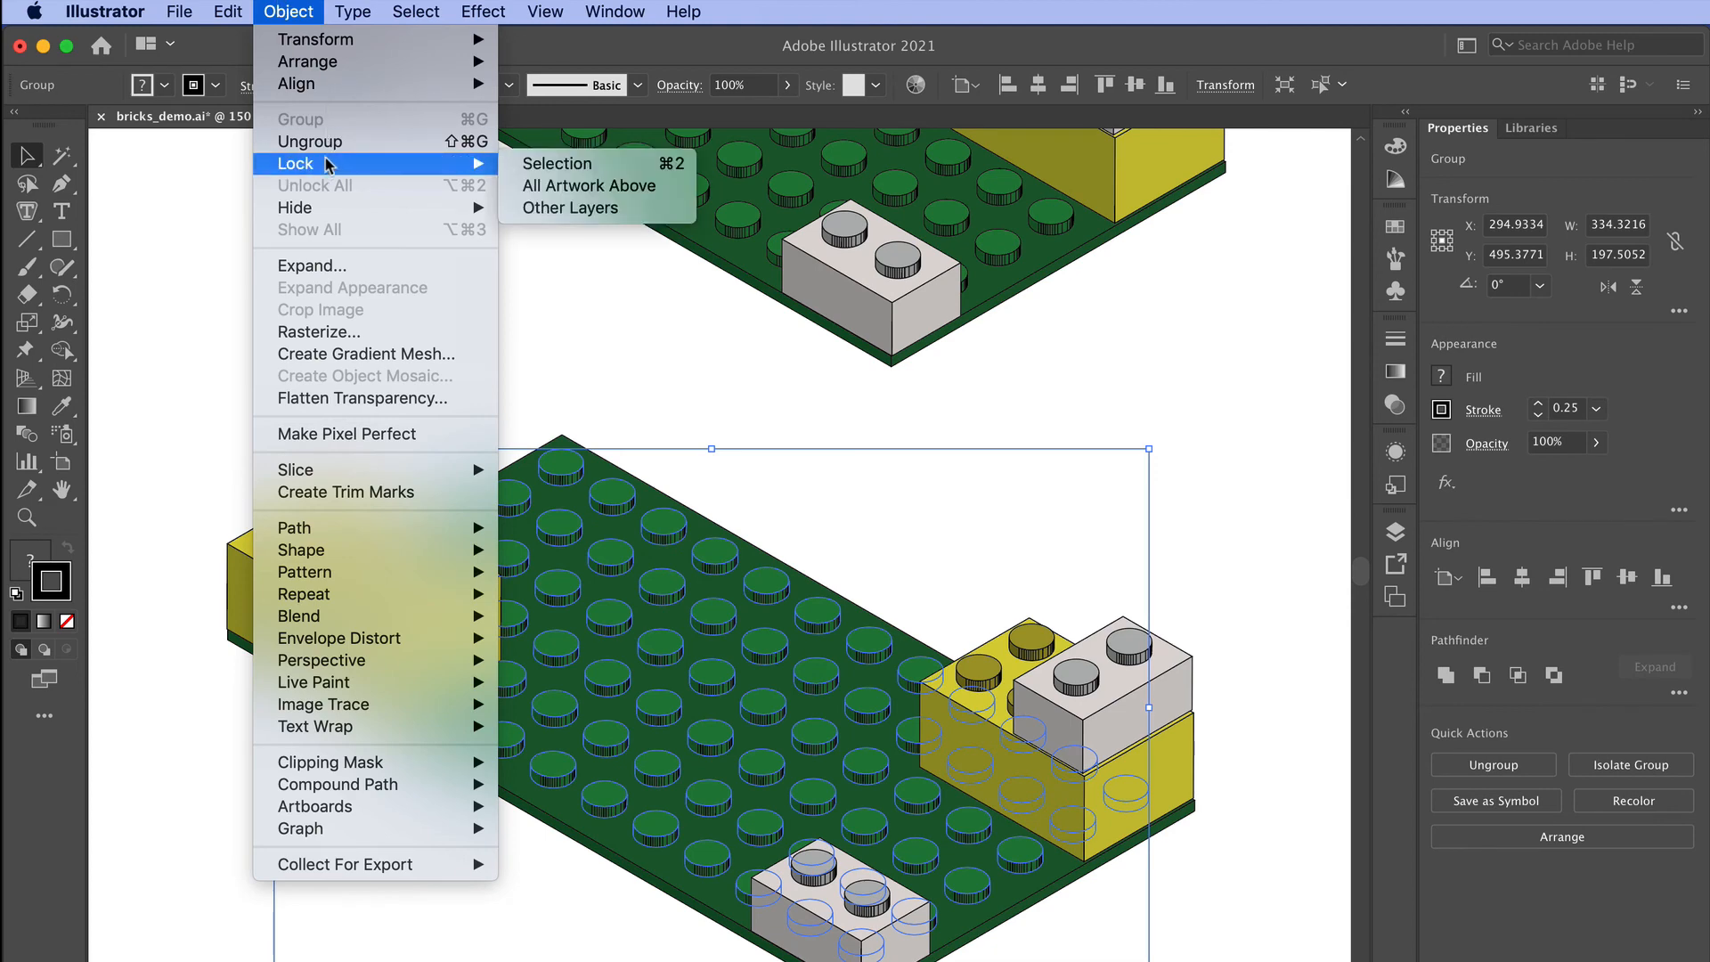
{"action": "left_click", "coordinate": [325, 267]}
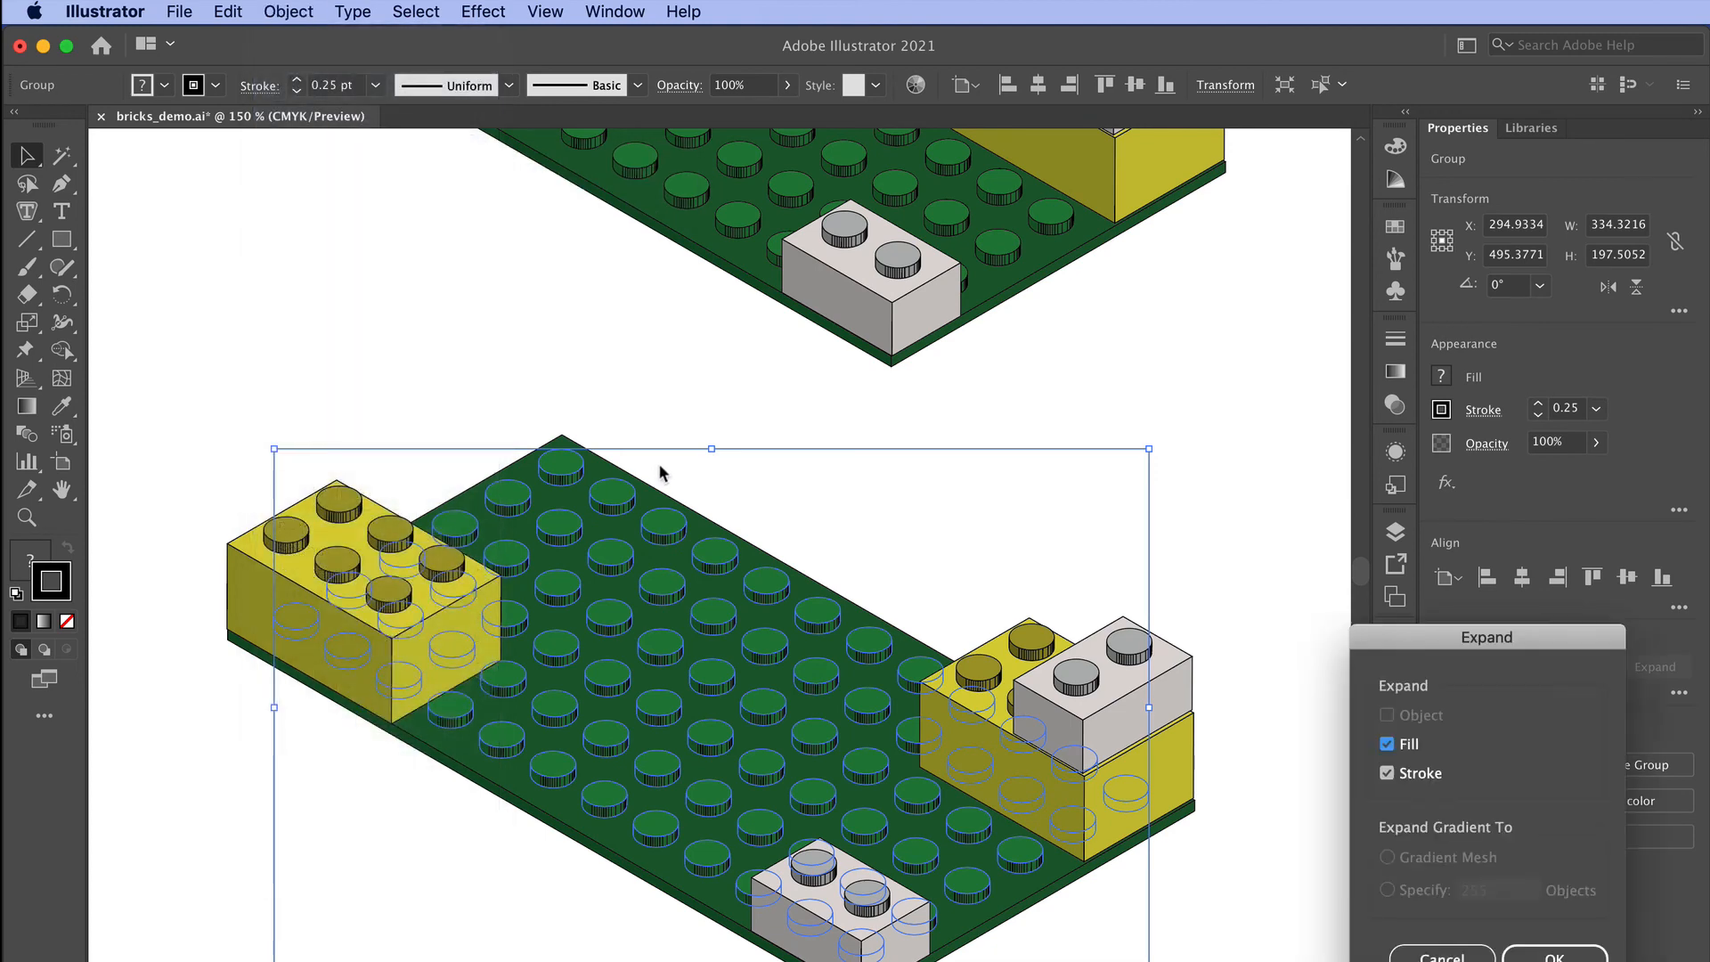
{"action": "left_click_drag", "start_coordinate": [1427, 644], "coordinate": [1144, 530]}
{"action": "left_click", "coordinate": [1265, 847]}
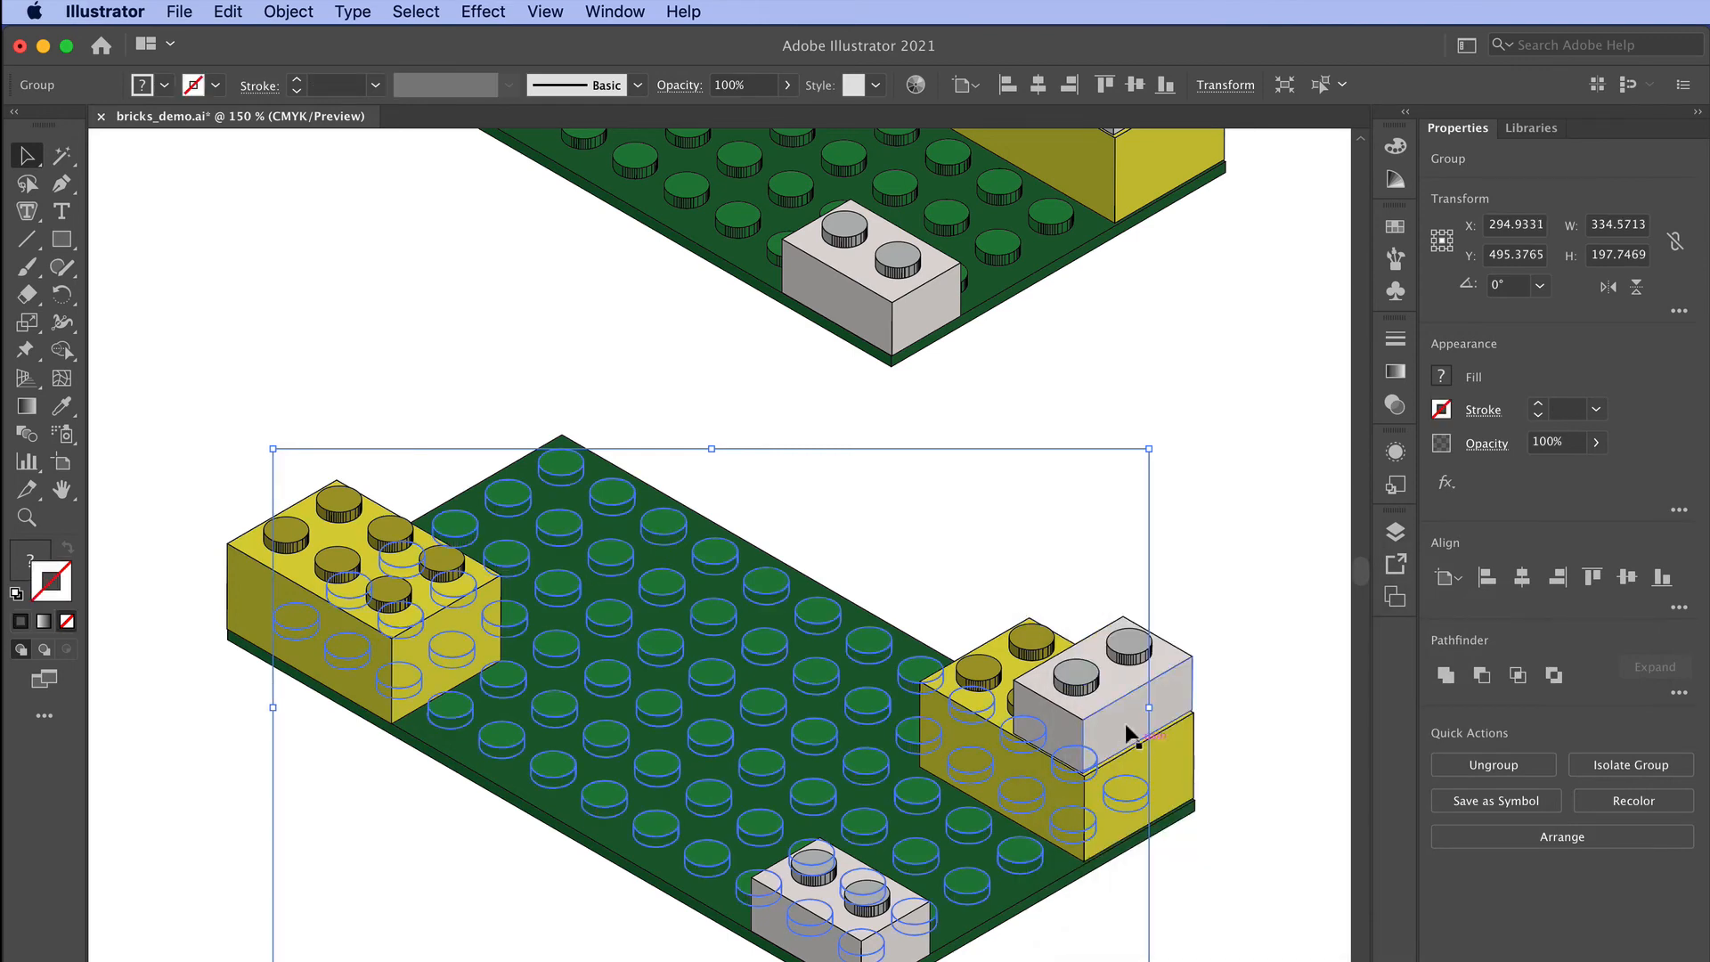
{"action": "left_click", "coordinate": [1023, 584]}
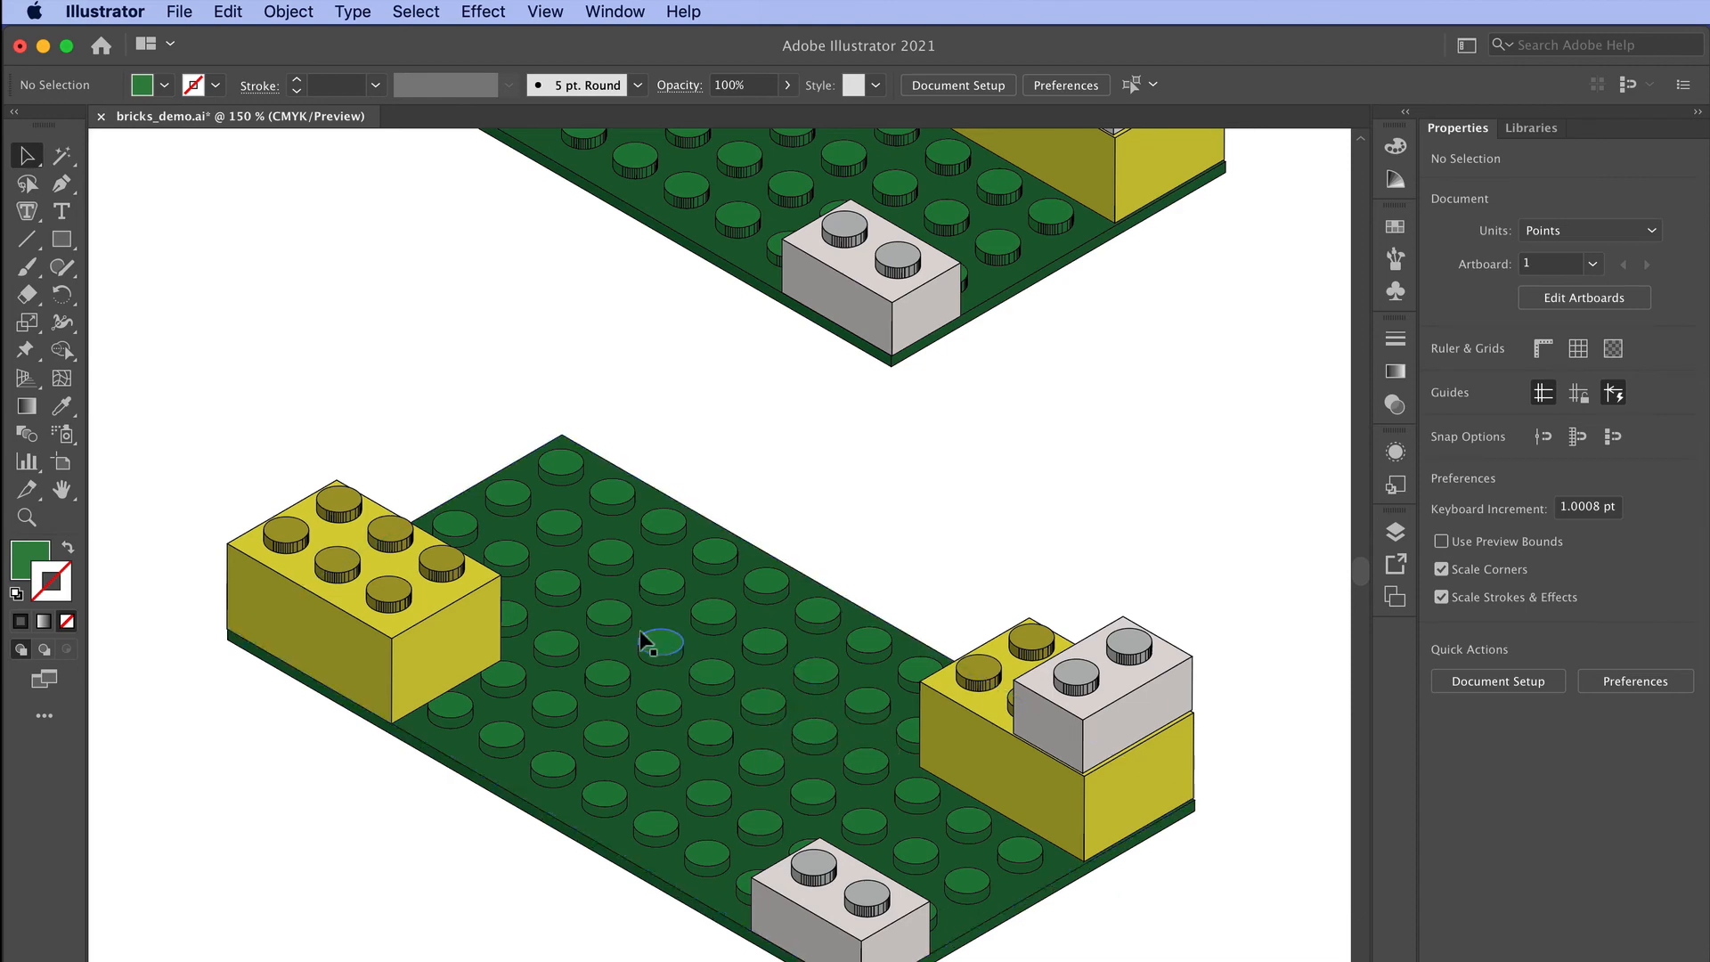
Step: Isolate the lower copy's left yellow brick and front white brick in turn, expanding the fill and stroke of their studs
{"action": "left_click", "coordinate": [396, 595]}
{"action": "double_click", "coordinate": [397, 595]}
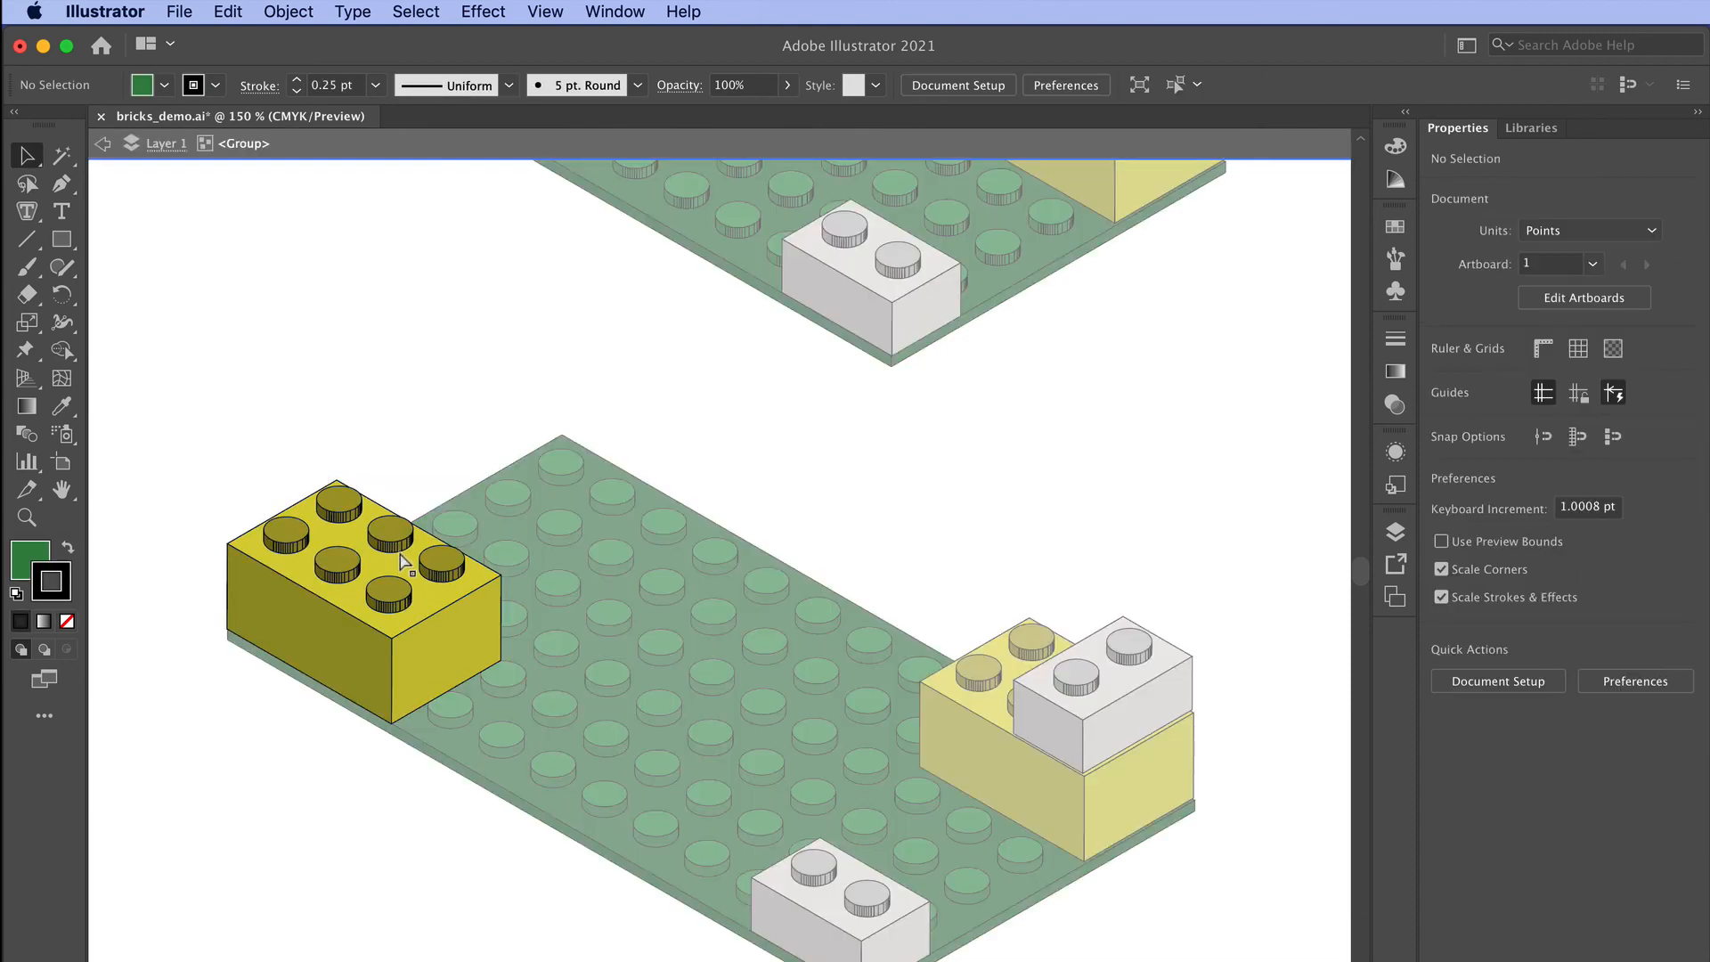
{"action": "left_click", "coordinate": [401, 557]}
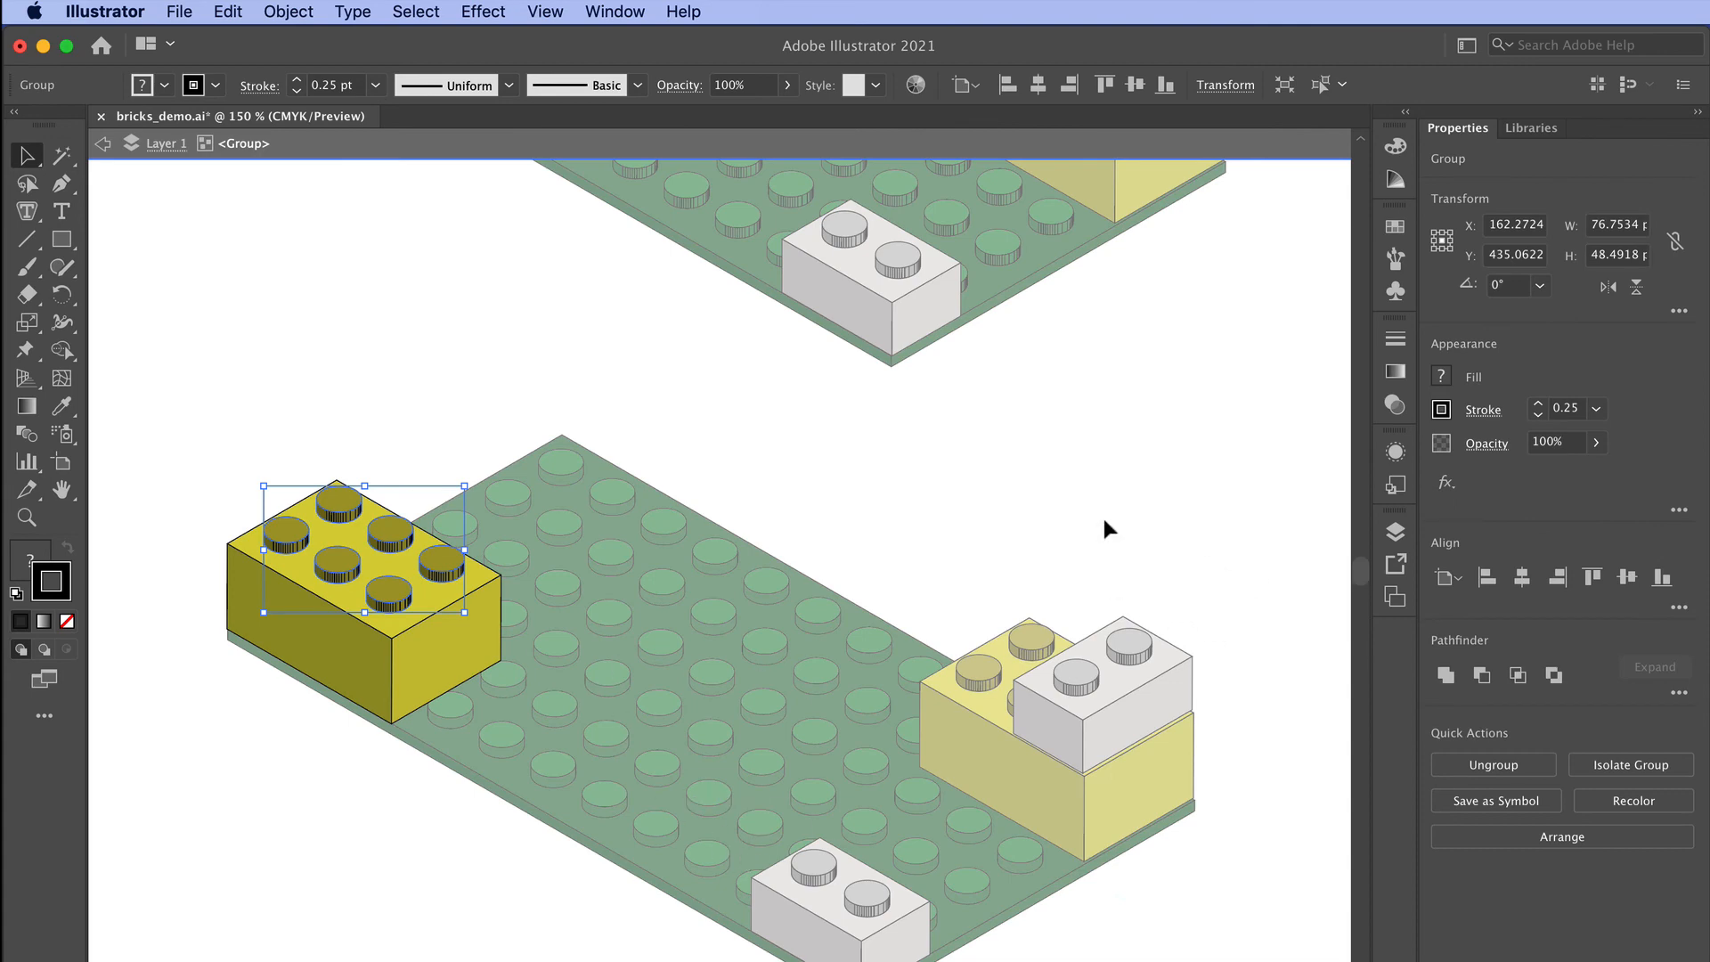
{"action": "left_click", "coordinate": [291, 12]}
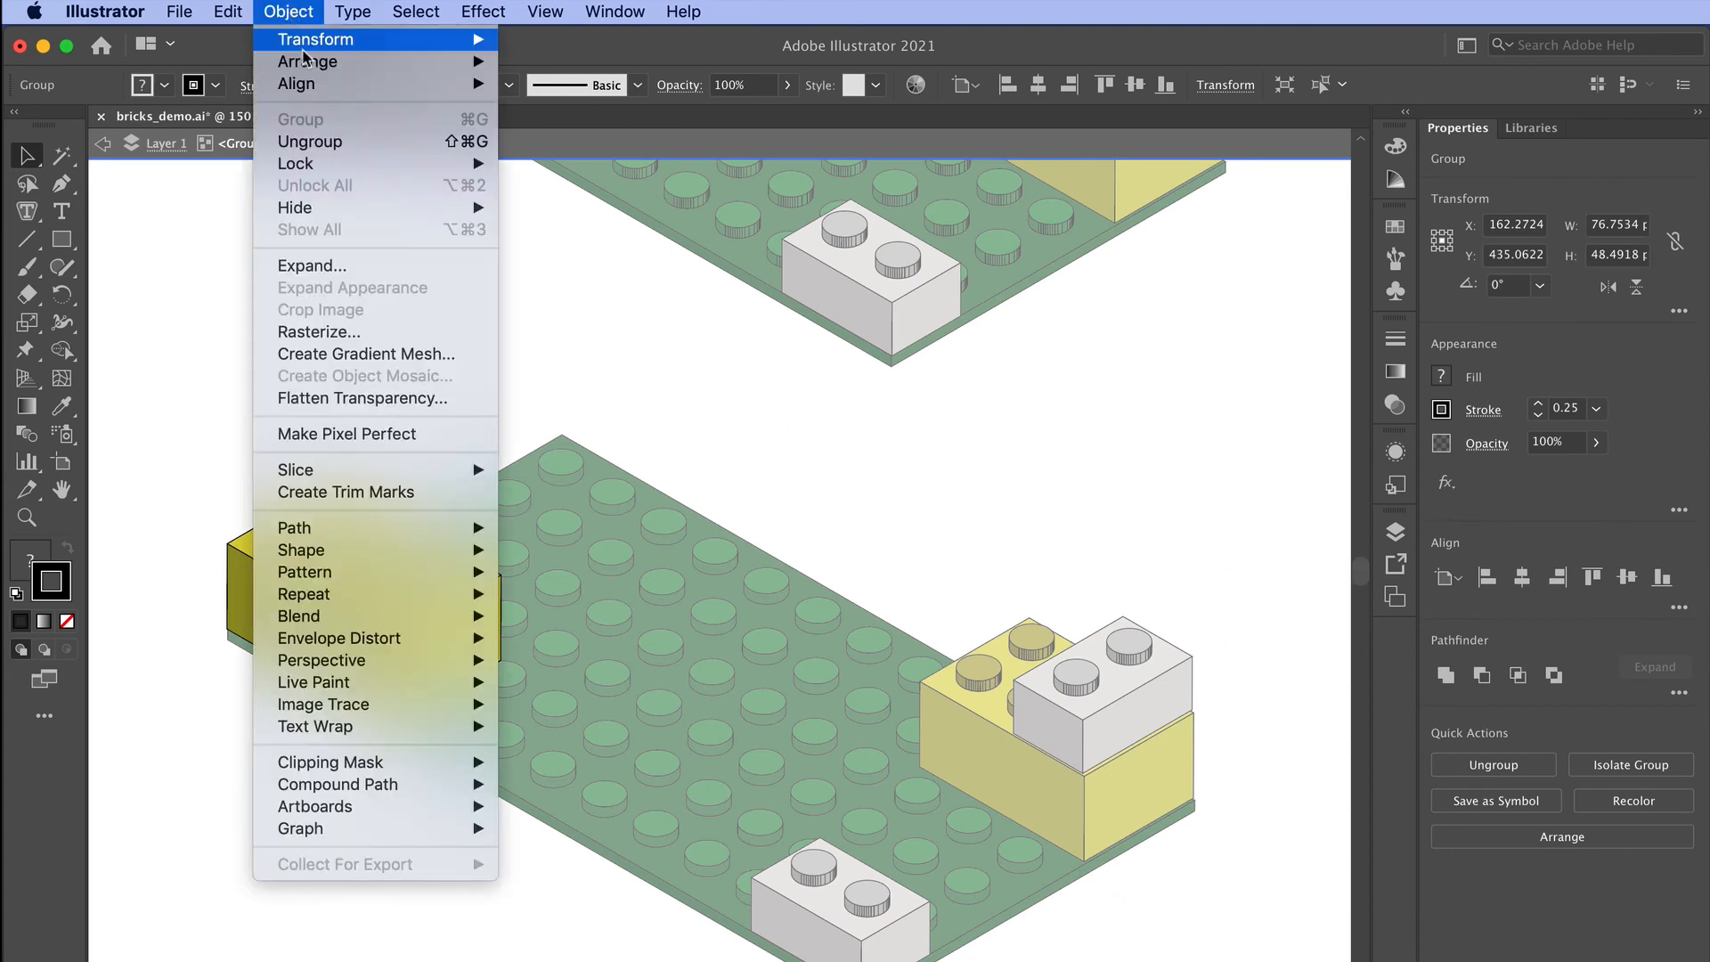
{"action": "left_click", "coordinate": [337, 265]}
{"action": "left_click", "coordinate": [1272, 846]}
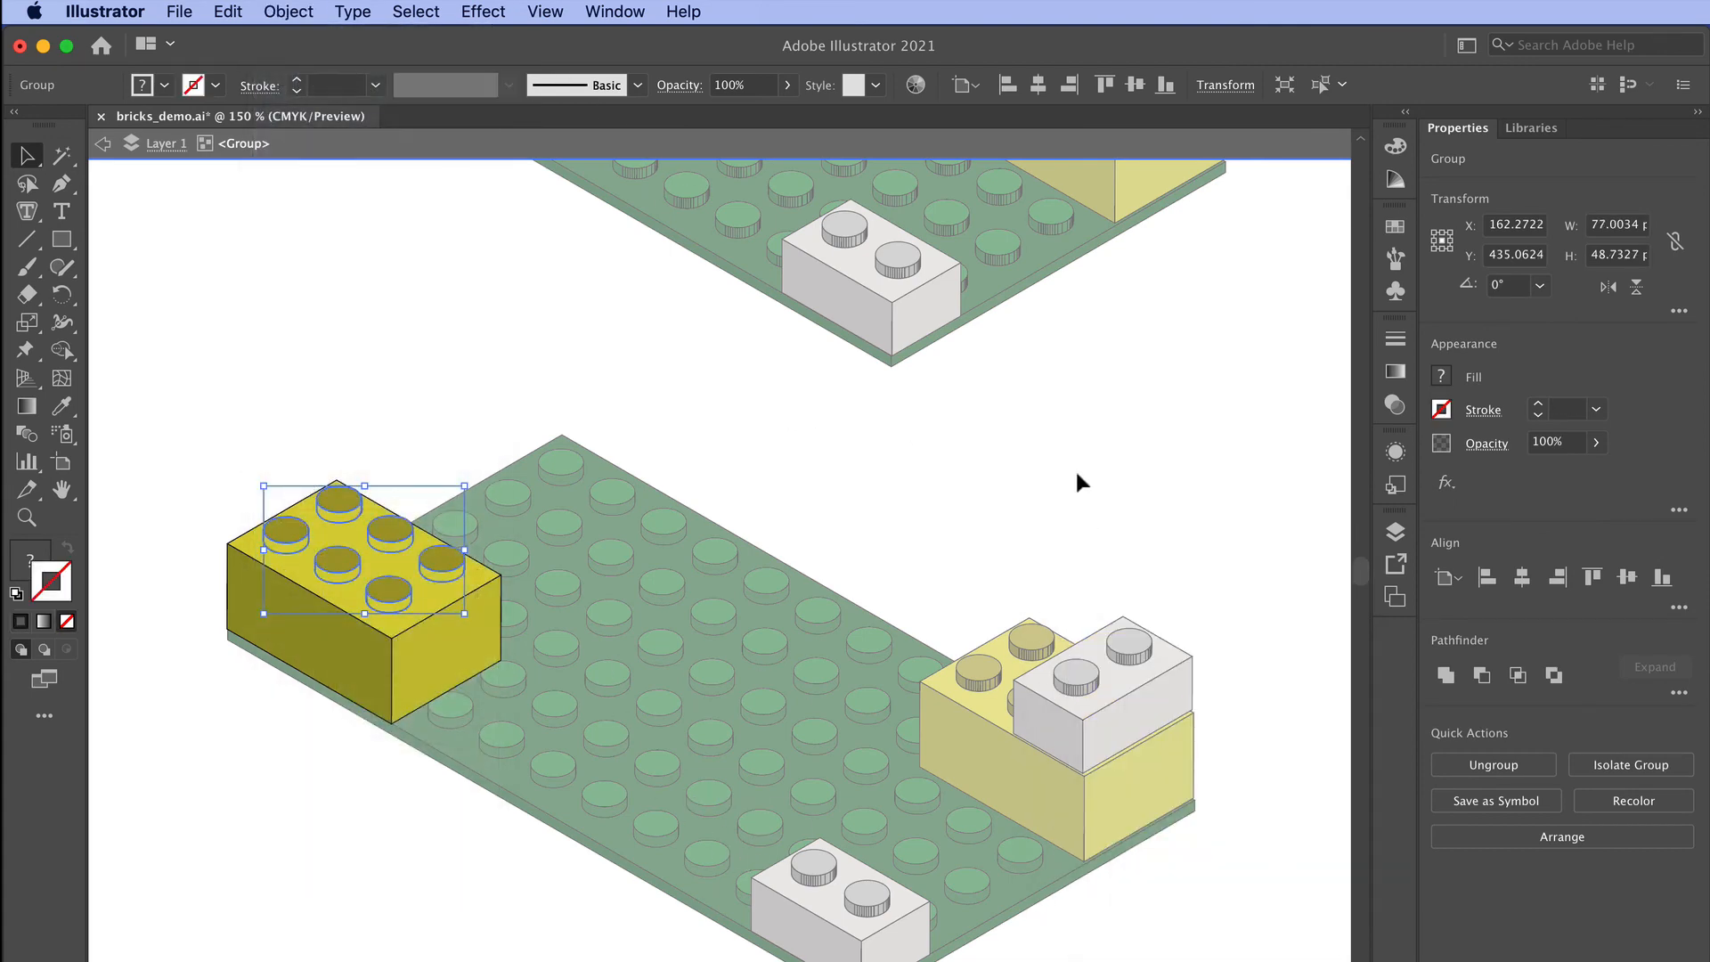
{"action": "double_click", "coordinate": [1049, 588]}
{"action": "double_click", "coordinate": [882, 904]}
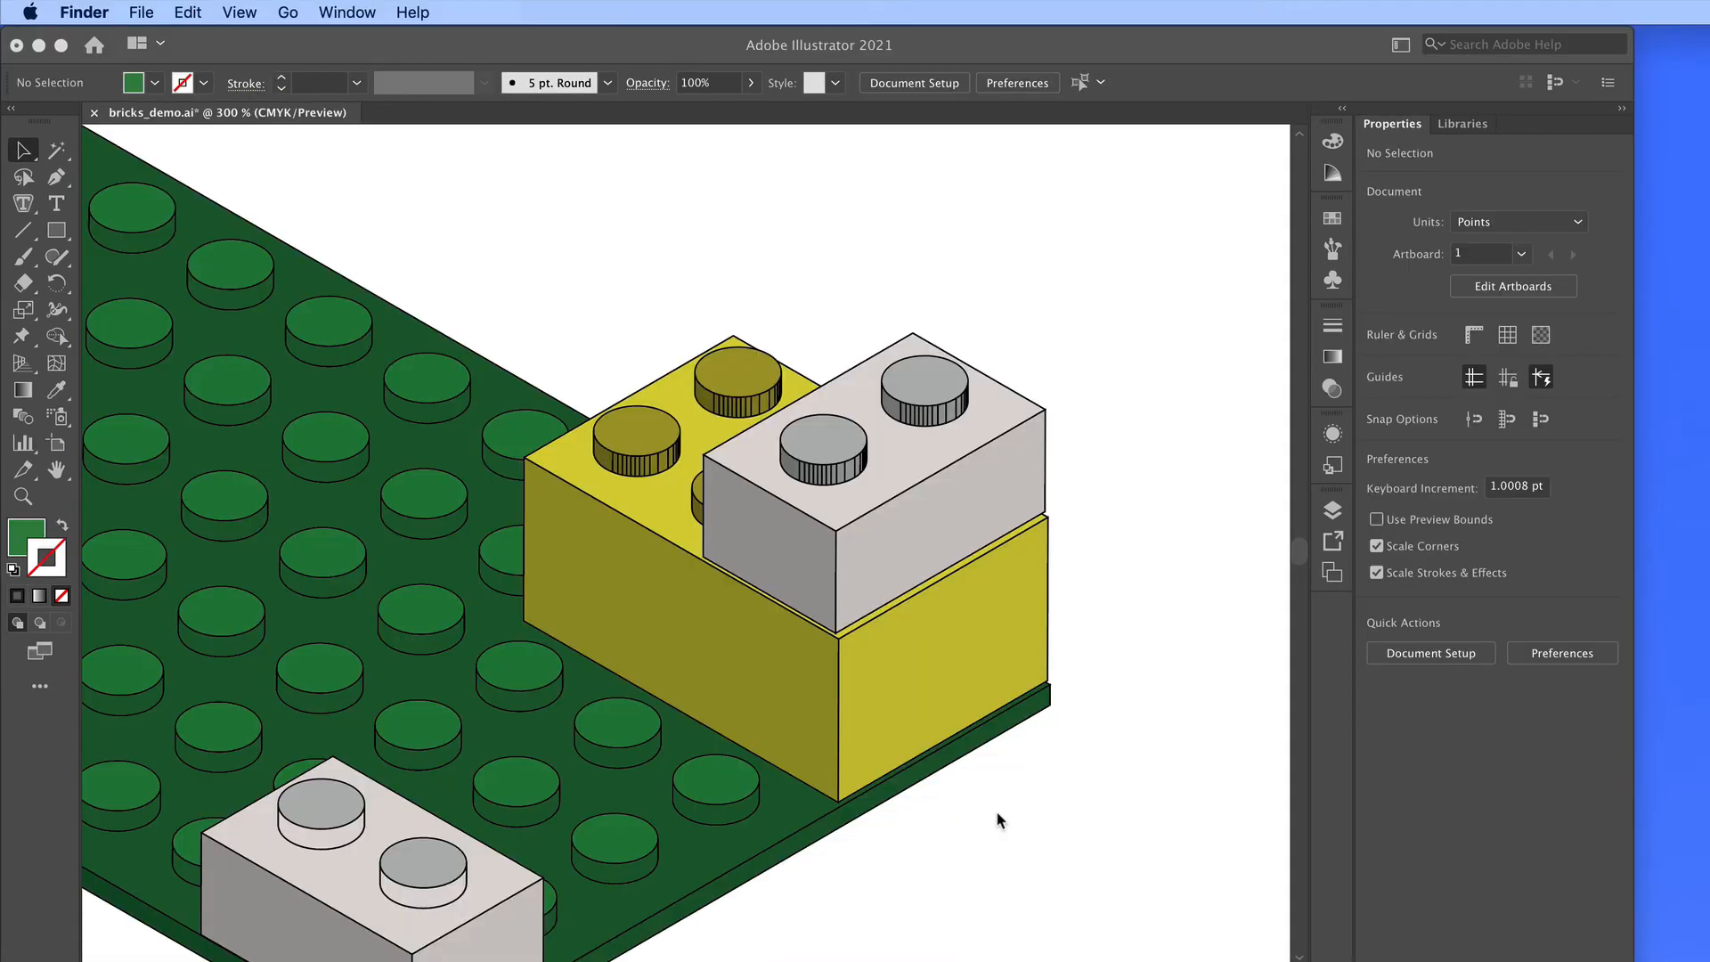
{"action": "left_click", "coordinate": [997, 815]}
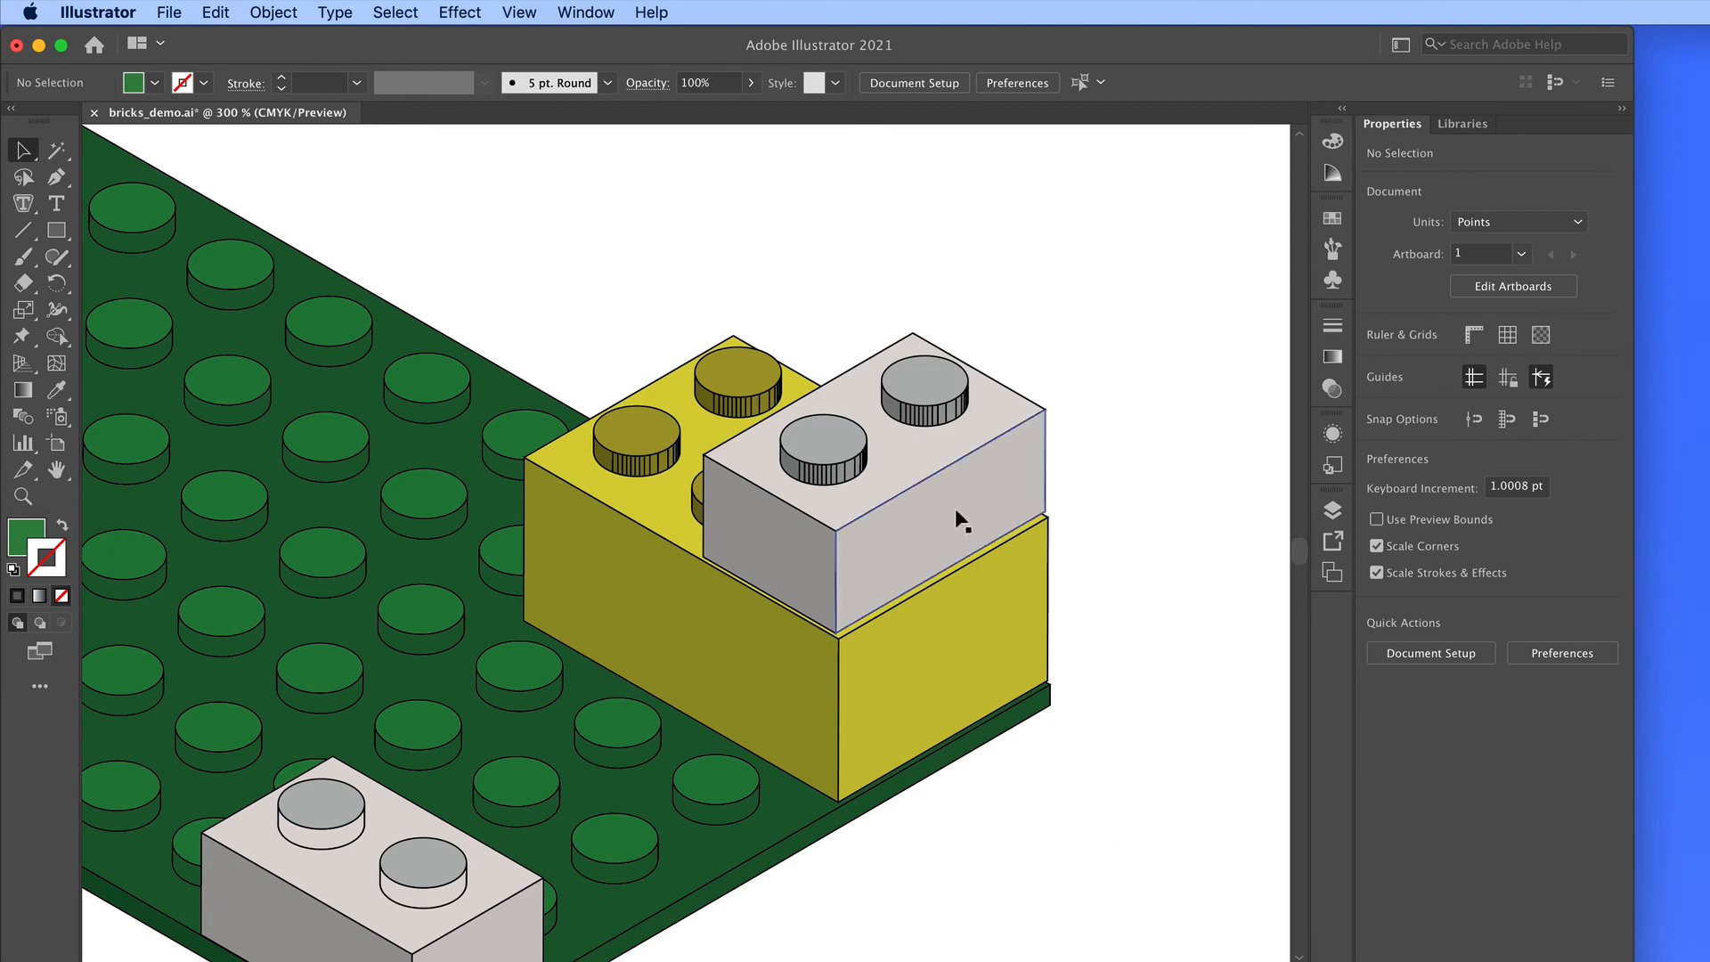
Step: Isolate the lower copy's right yellow brick, expand the fill and stroke of its studs, and leave isolation
{"action": "left_click", "coordinate": [608, 435]}
{"action": "double_click", "coordinate": [627, 443]}
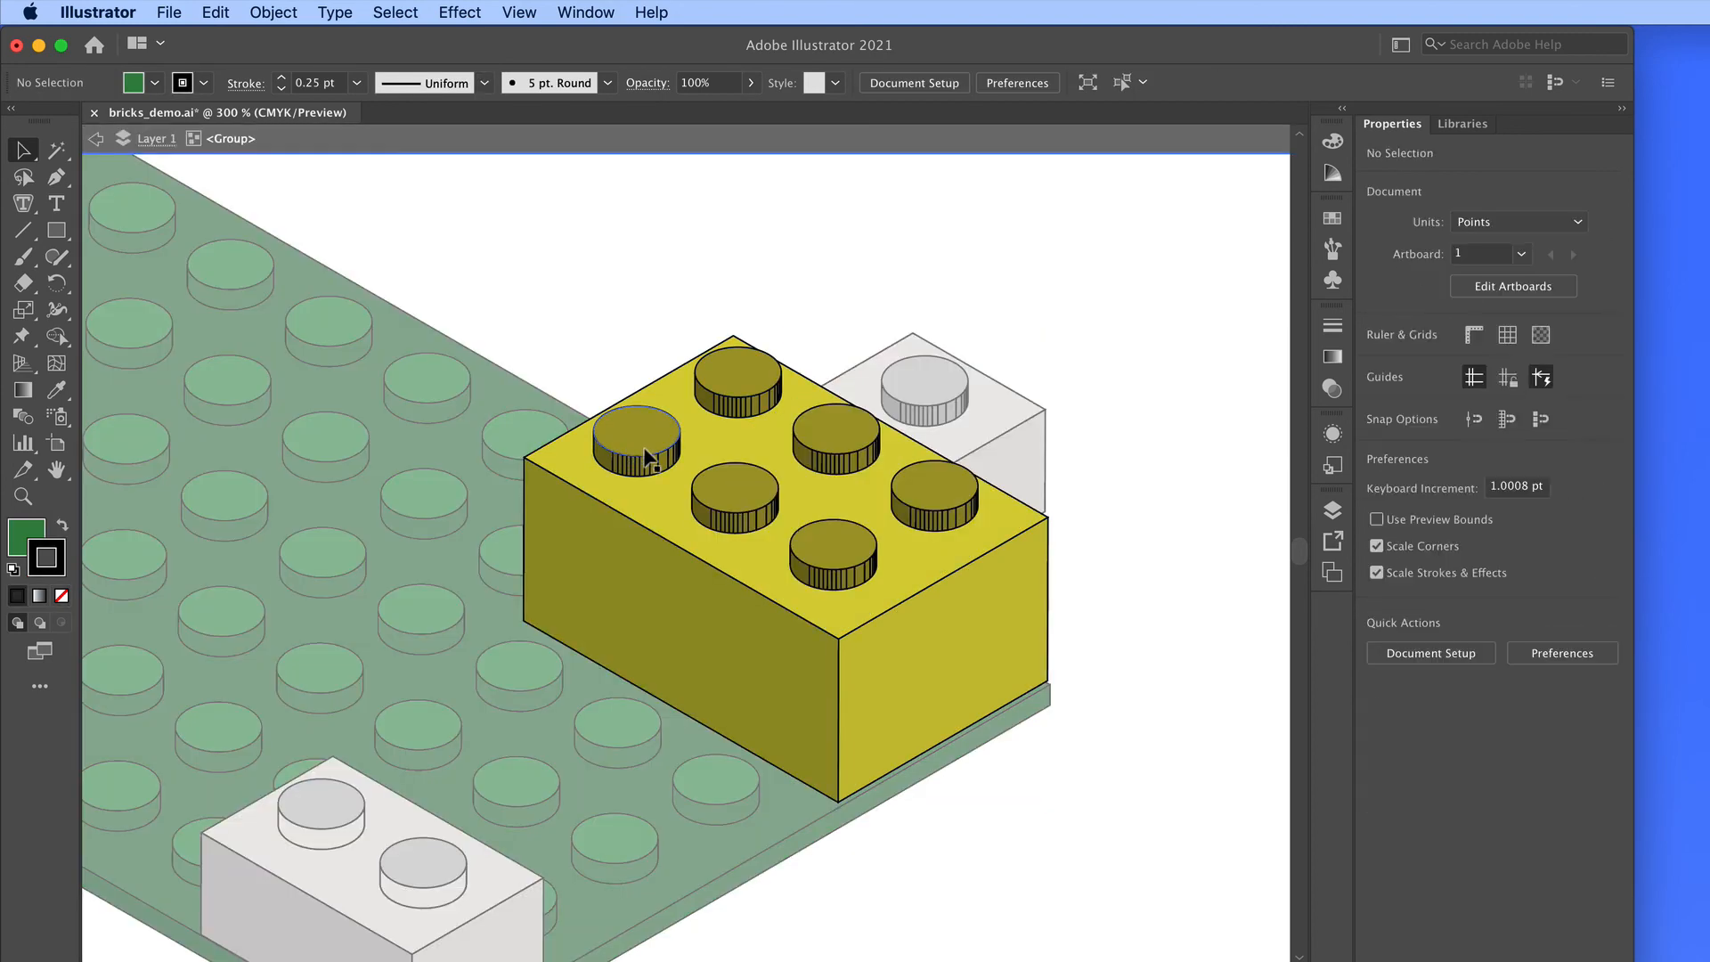
{"action": "left_click", "coordinate": [274, 11]}
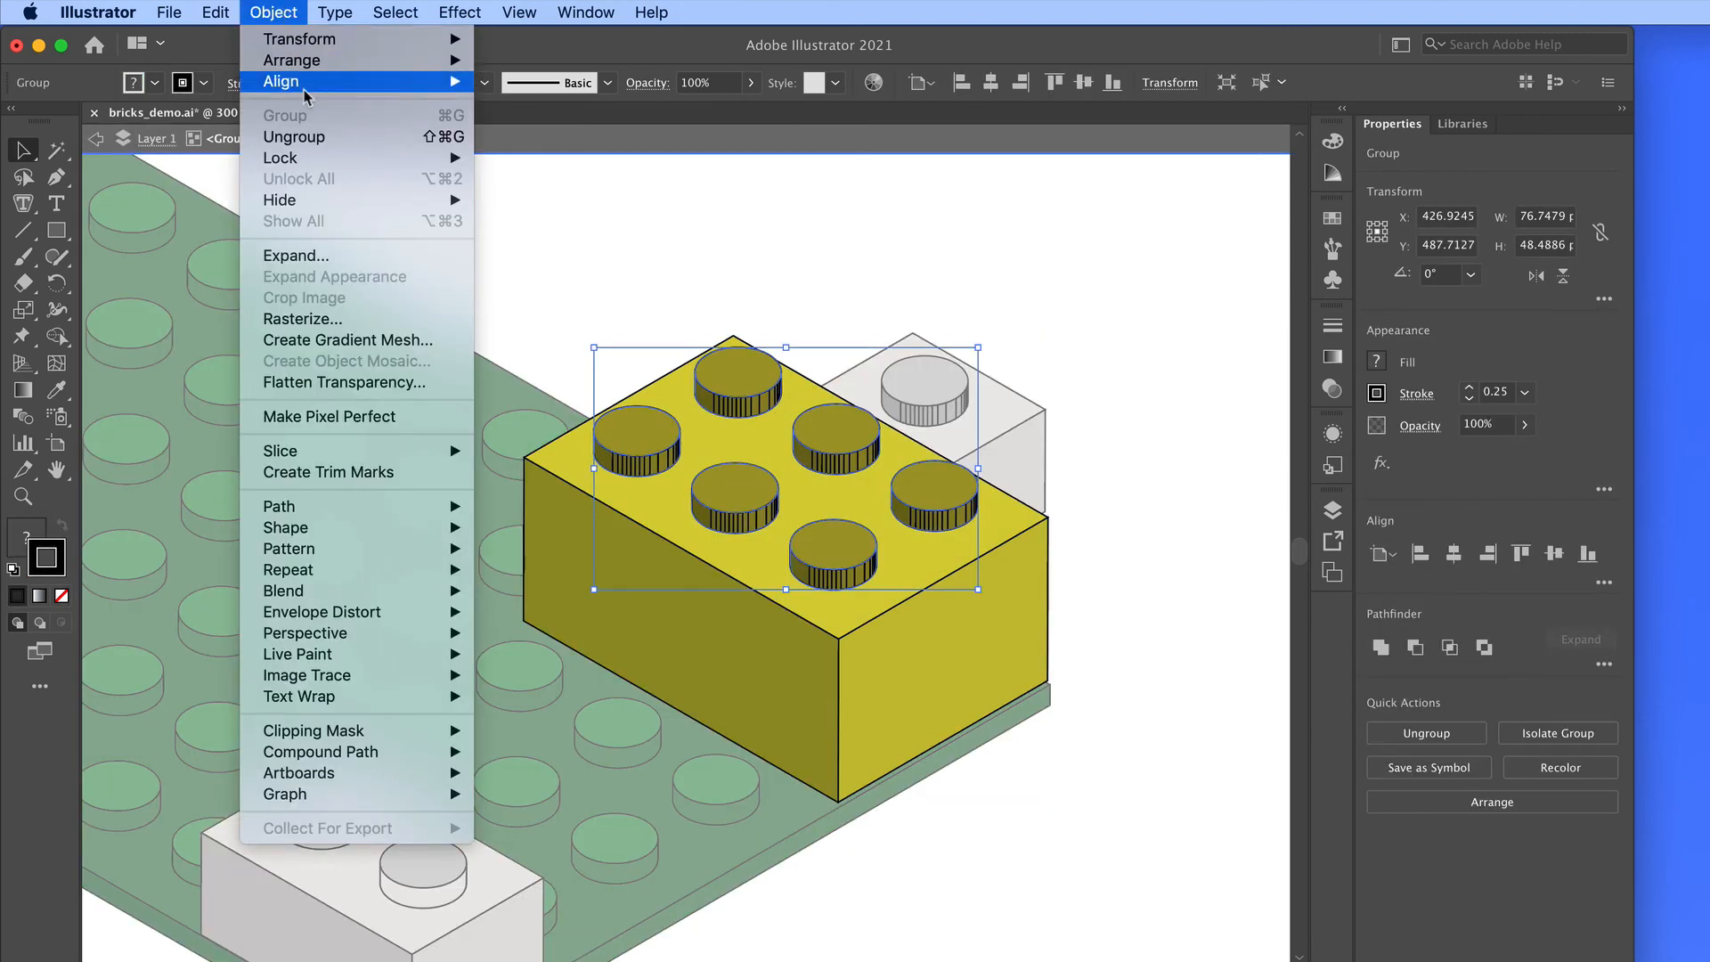
{"action": "left_click", "coordinate": [323, 259]}
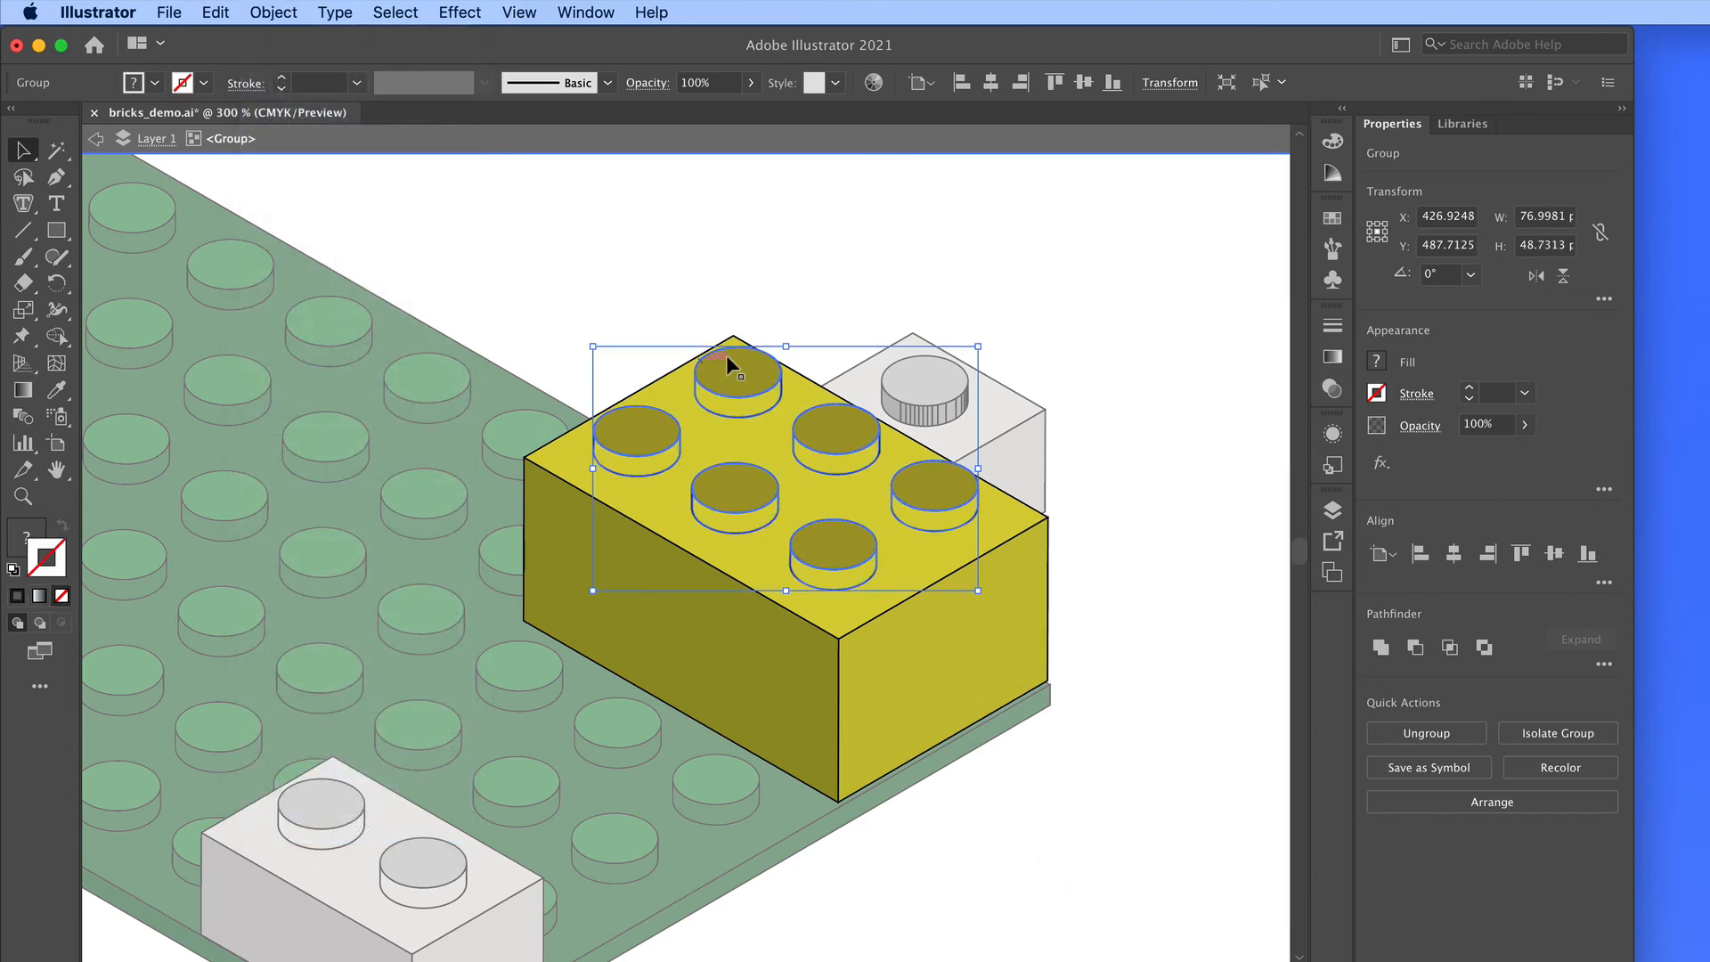
{"action": "double_click", "coordinate": [922, 397]}
Step: Isolate the white brick on top of the right yellow brick, expand its studs' fill and stroke, and leave isolation
{"action": "double_click", "coordinate": [921, 397]}
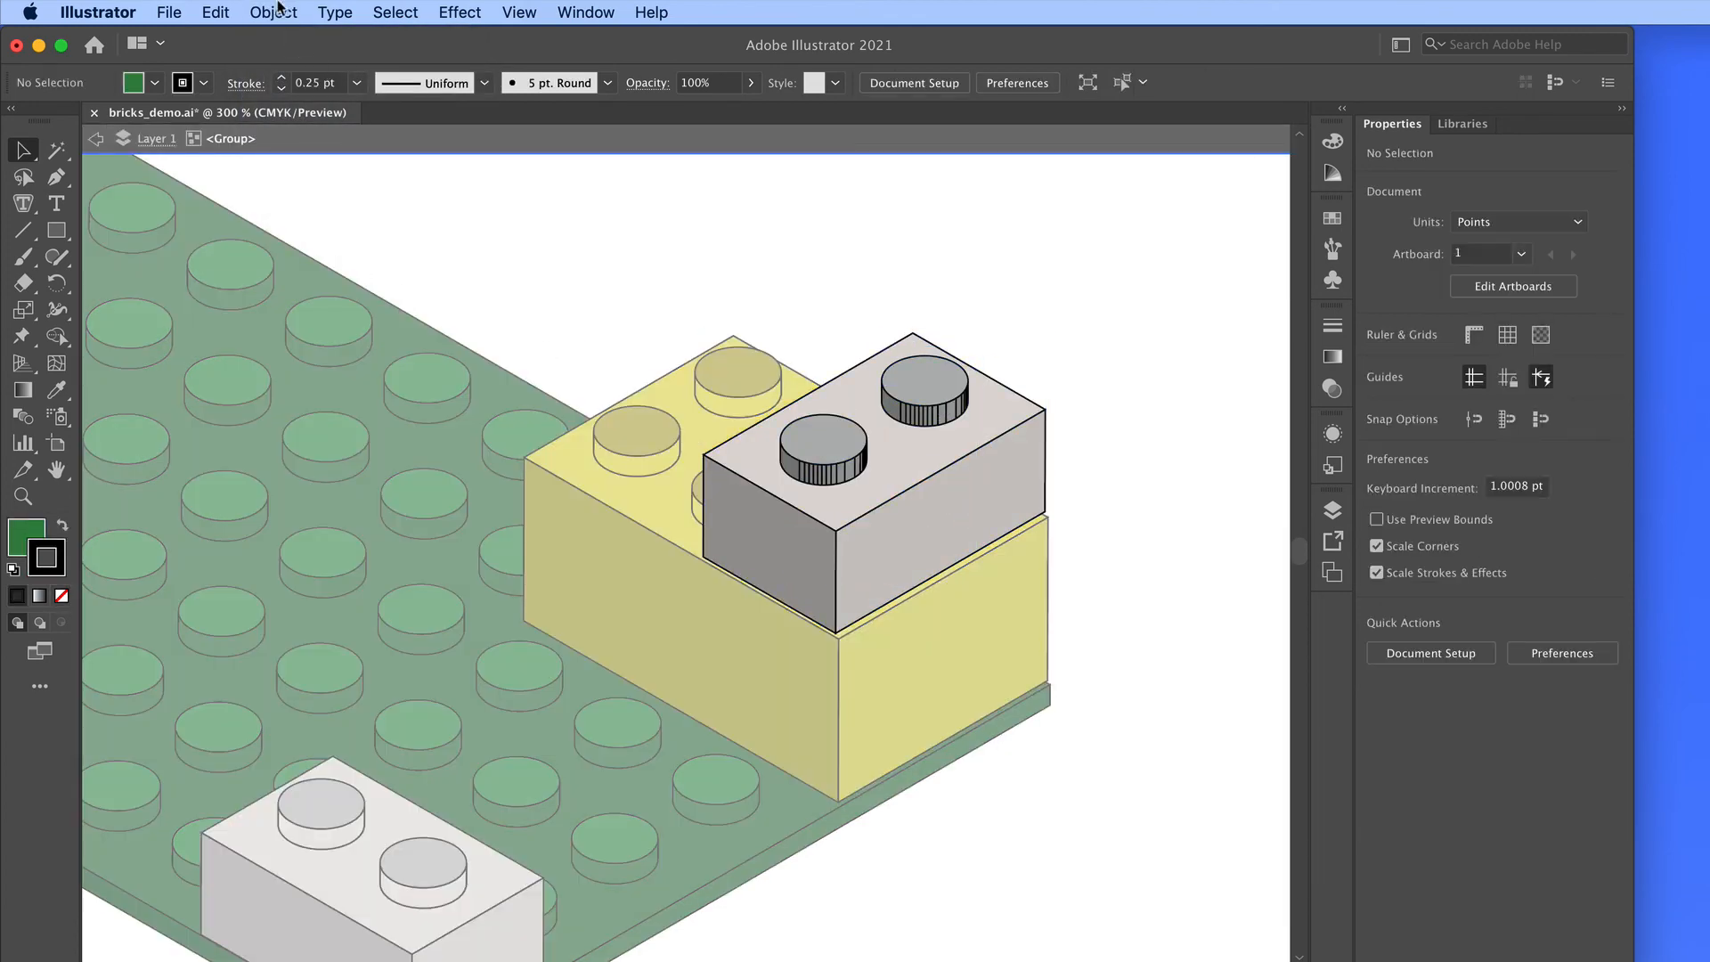
{"action": "left_click", "coordinate": [273, 12]}
{"action": "left_click", "coordinate": [298, 257]}
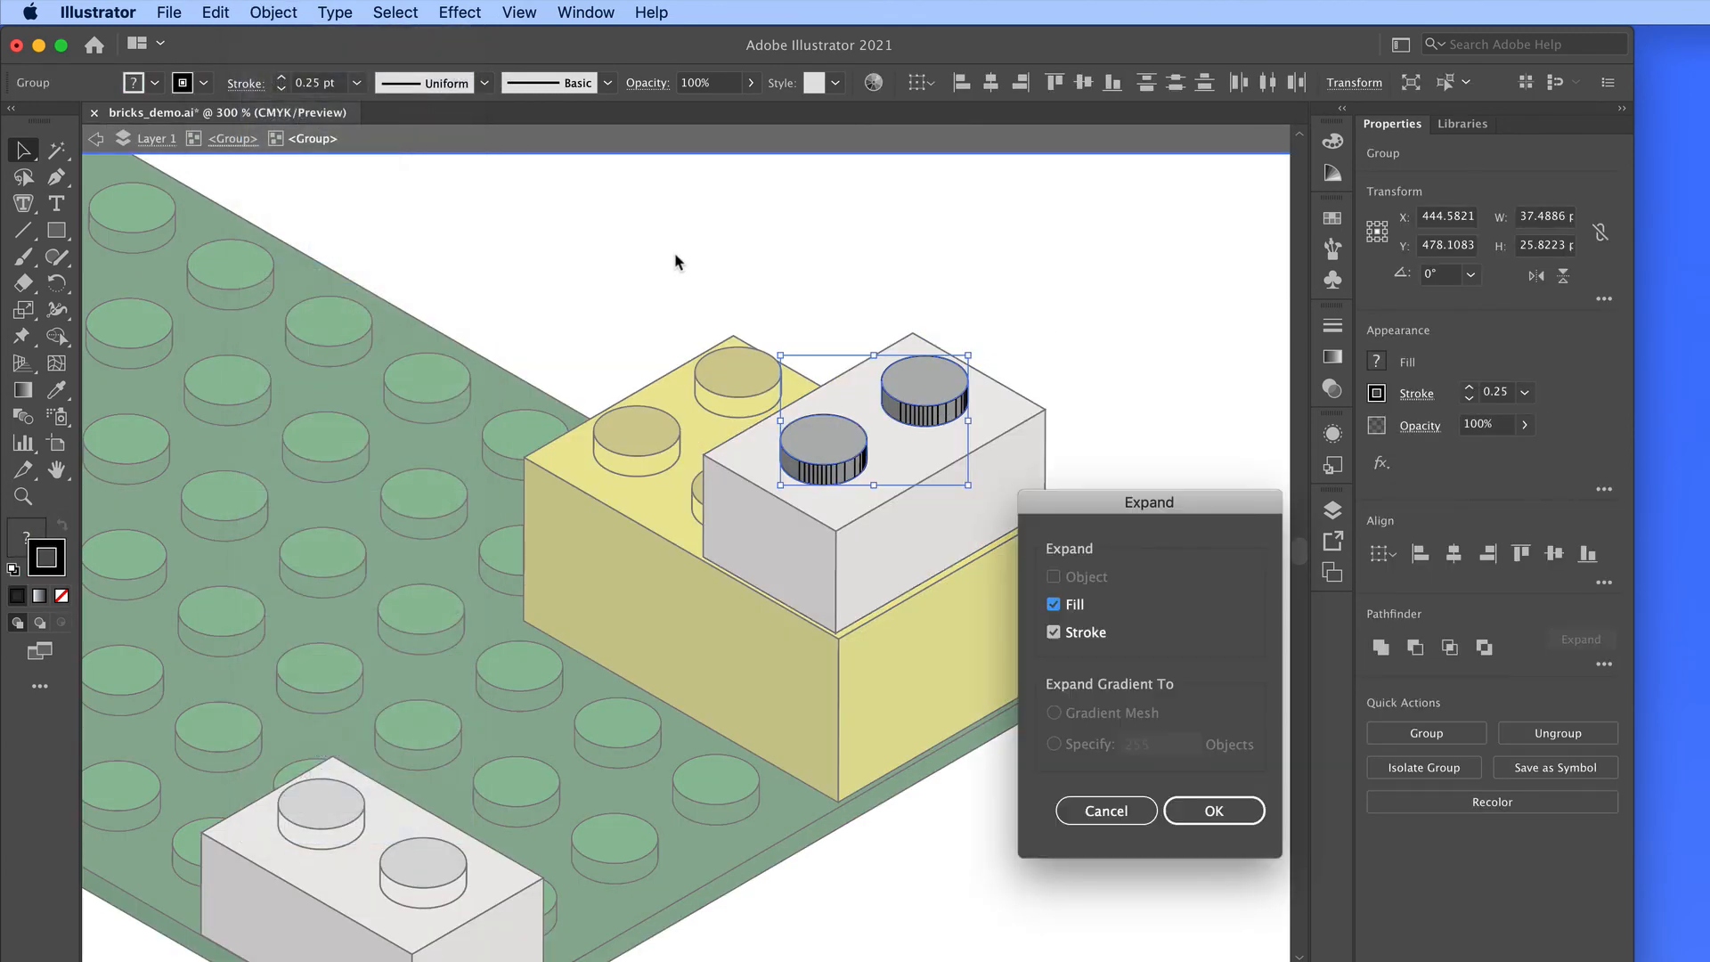
{"action": "left_click", "coordinate": [1208, 809]}
{"action": "left_click", "coordinate": [1128, 702]}
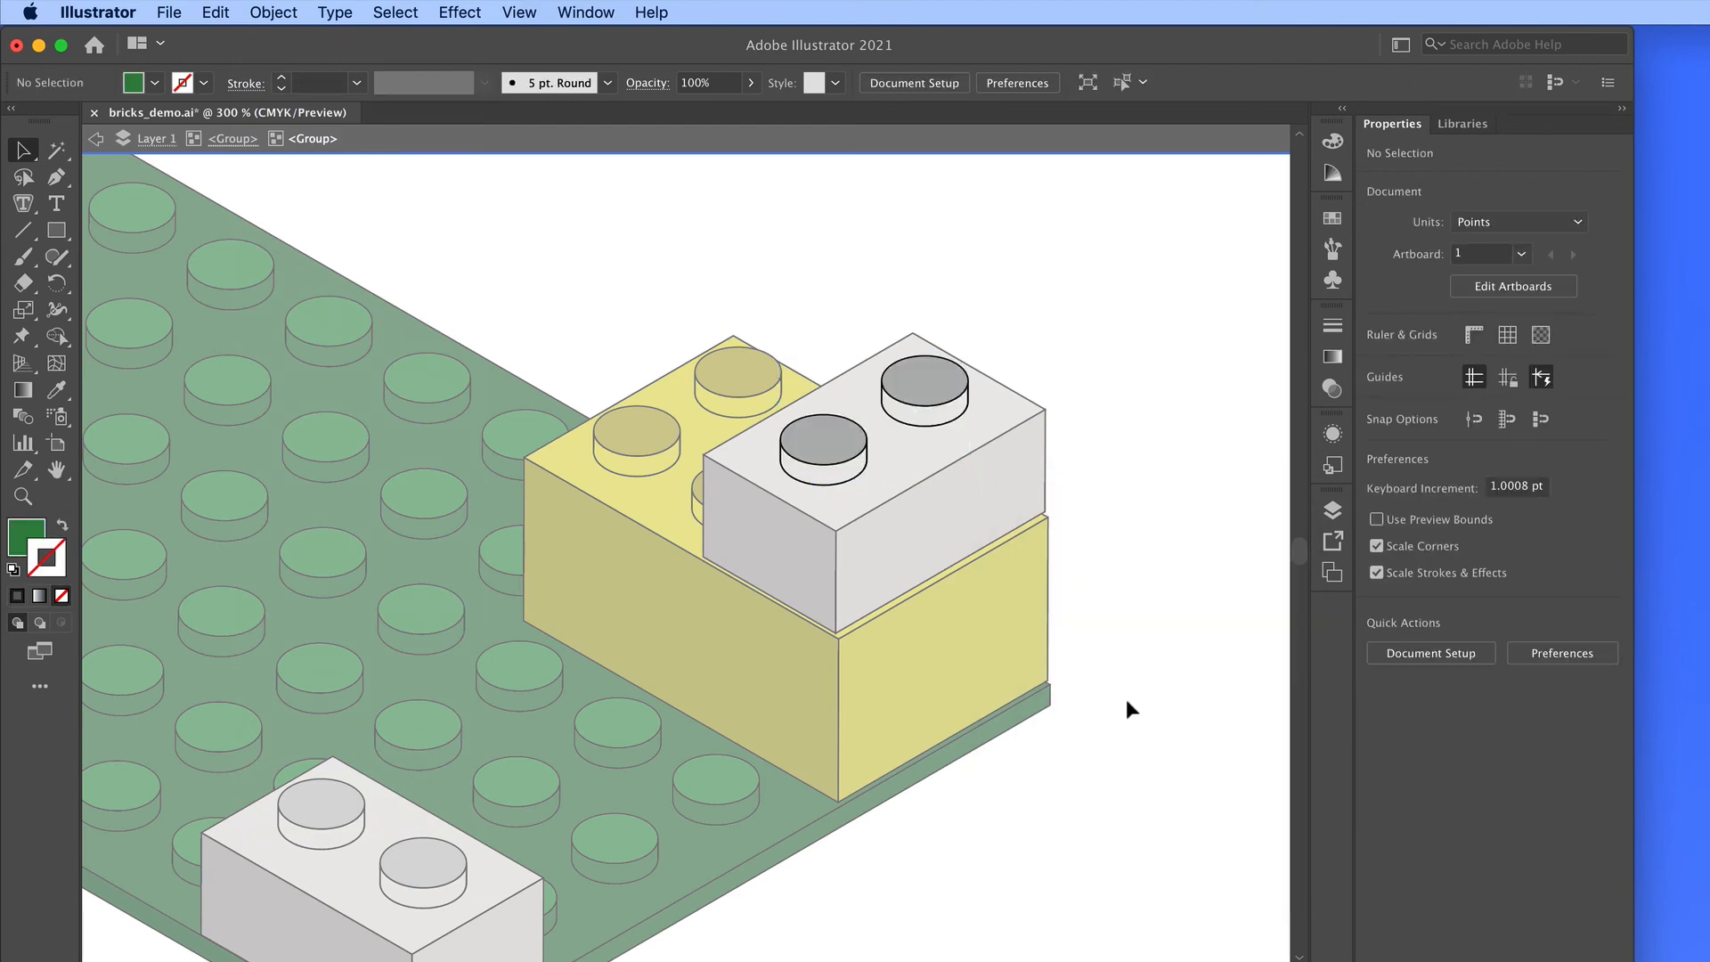
{"action": "key", "text": "super+minus"}
{"action": "double_click", "coordinate": [1127, 703]}
{"action": "key", "text": "super+minus"}
{"action": "key", "text": "super+minus"}
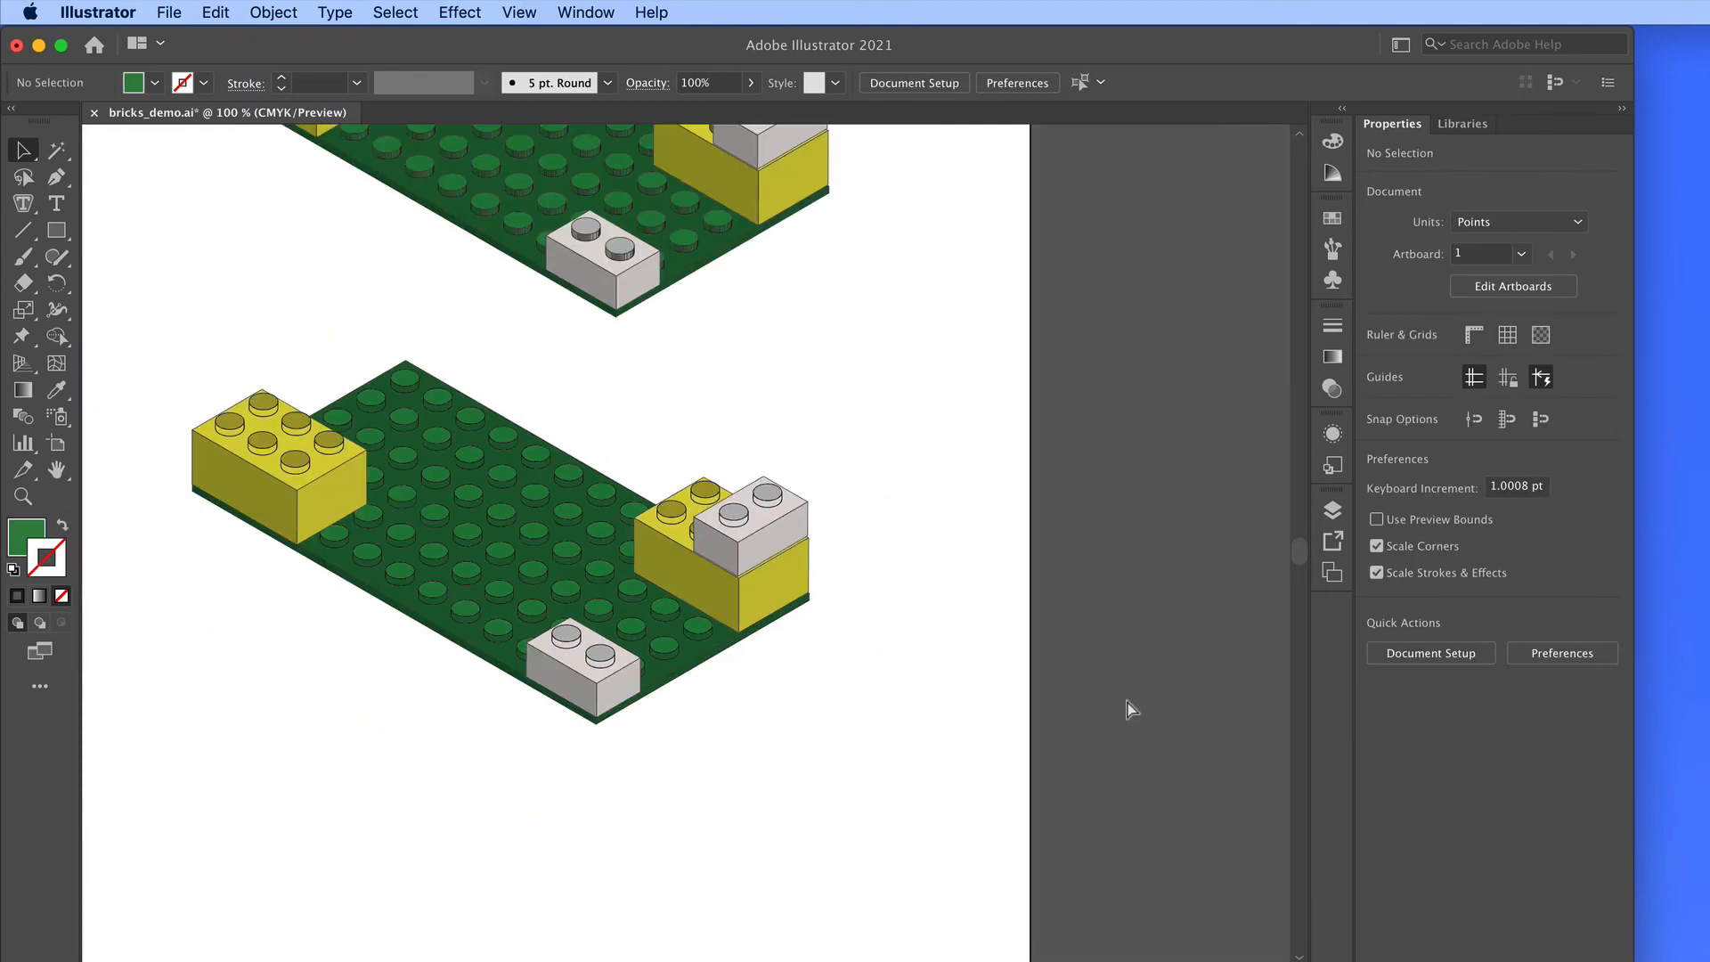
{"action": "left_click_drag", "start_coordinate": [762, 400], "coordinate": [844, 688]}
{"action": "key", "text": "super+equal"}
{"action": "key", "text": "super+equal"}
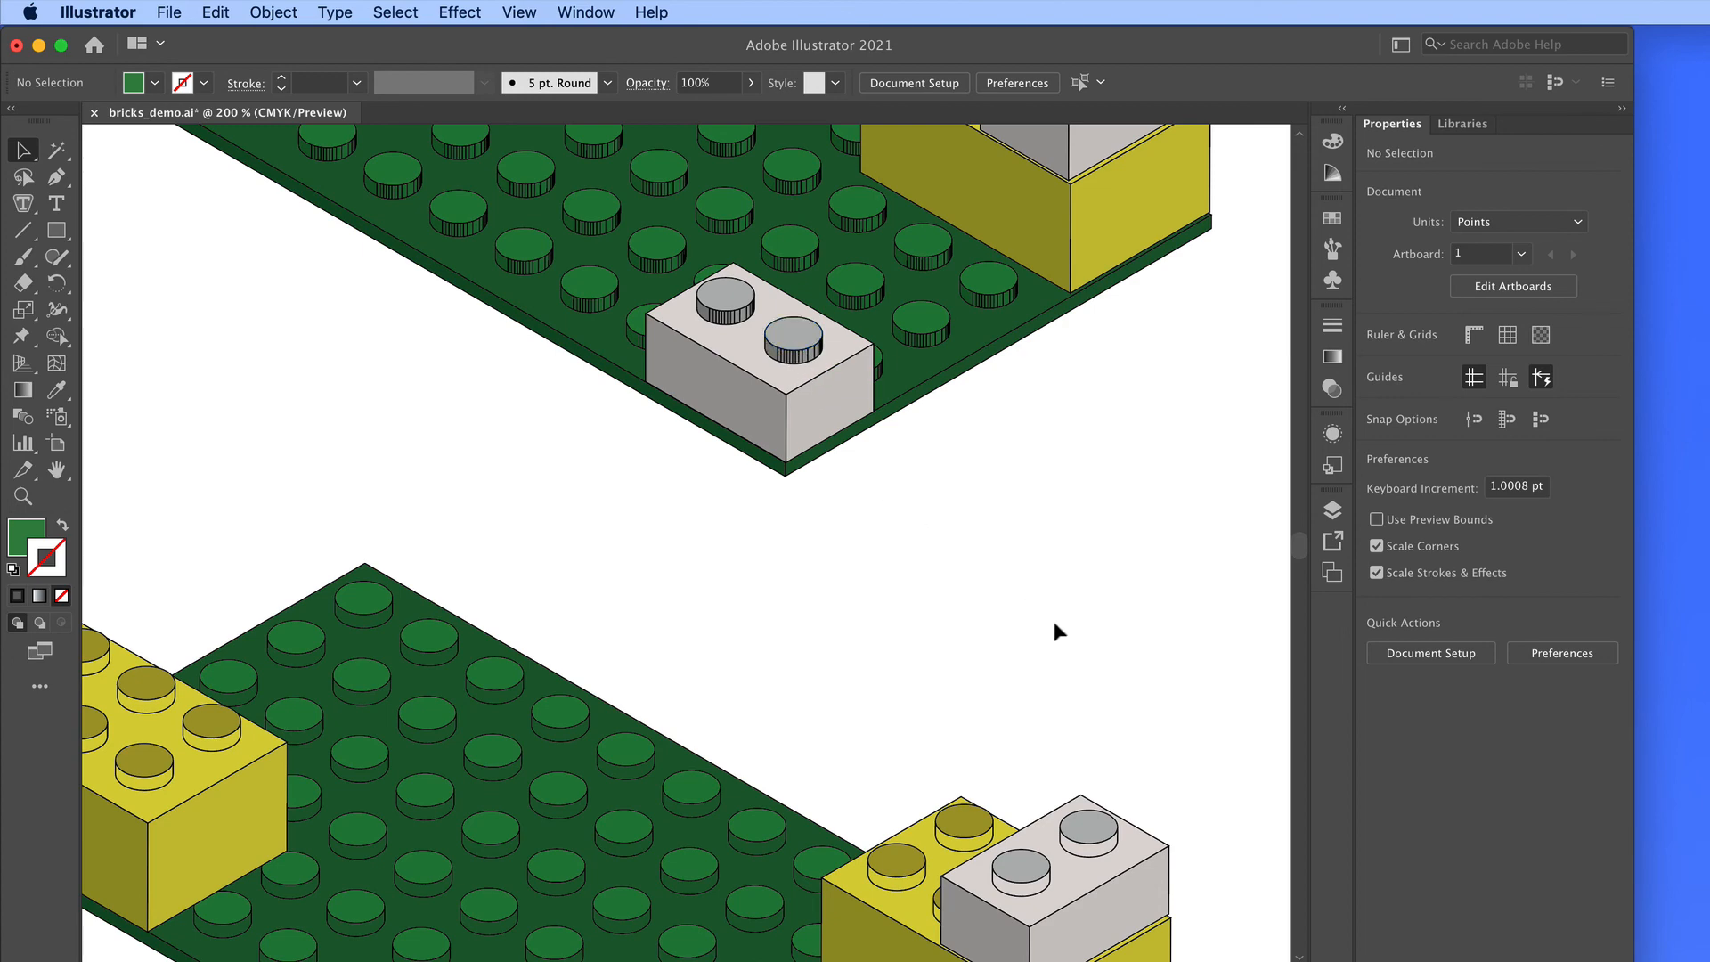
Step: Examine the lower copy's cleaned-up stud outlines and compare it with the upper copy and the version without outlines beside the artboard
{"action": "left_click_drag", "start_coordinate": [1057, 629], "coordinate": [1110, 305]}
{"action": "left_click_drag", "start_coordinate": [670, 463], "coordinate": [810, 485]}
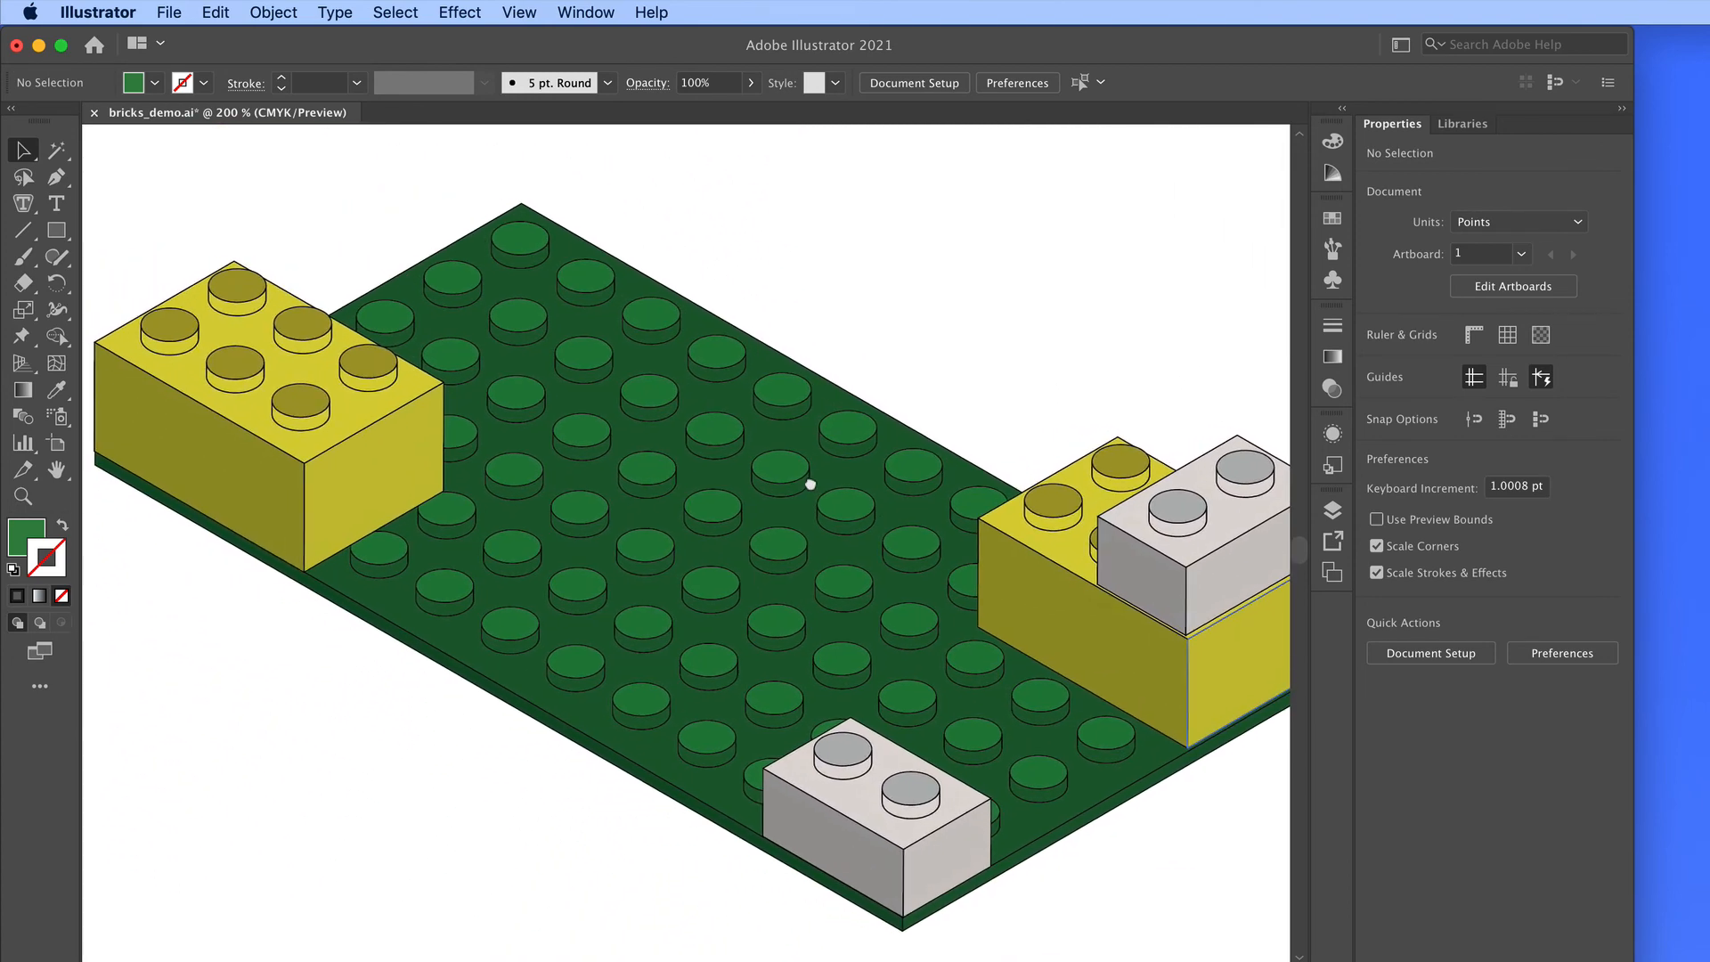
{"action": "left_click_drag", "start_coordinate": [655, 432], "coordinate": [781, 460]}
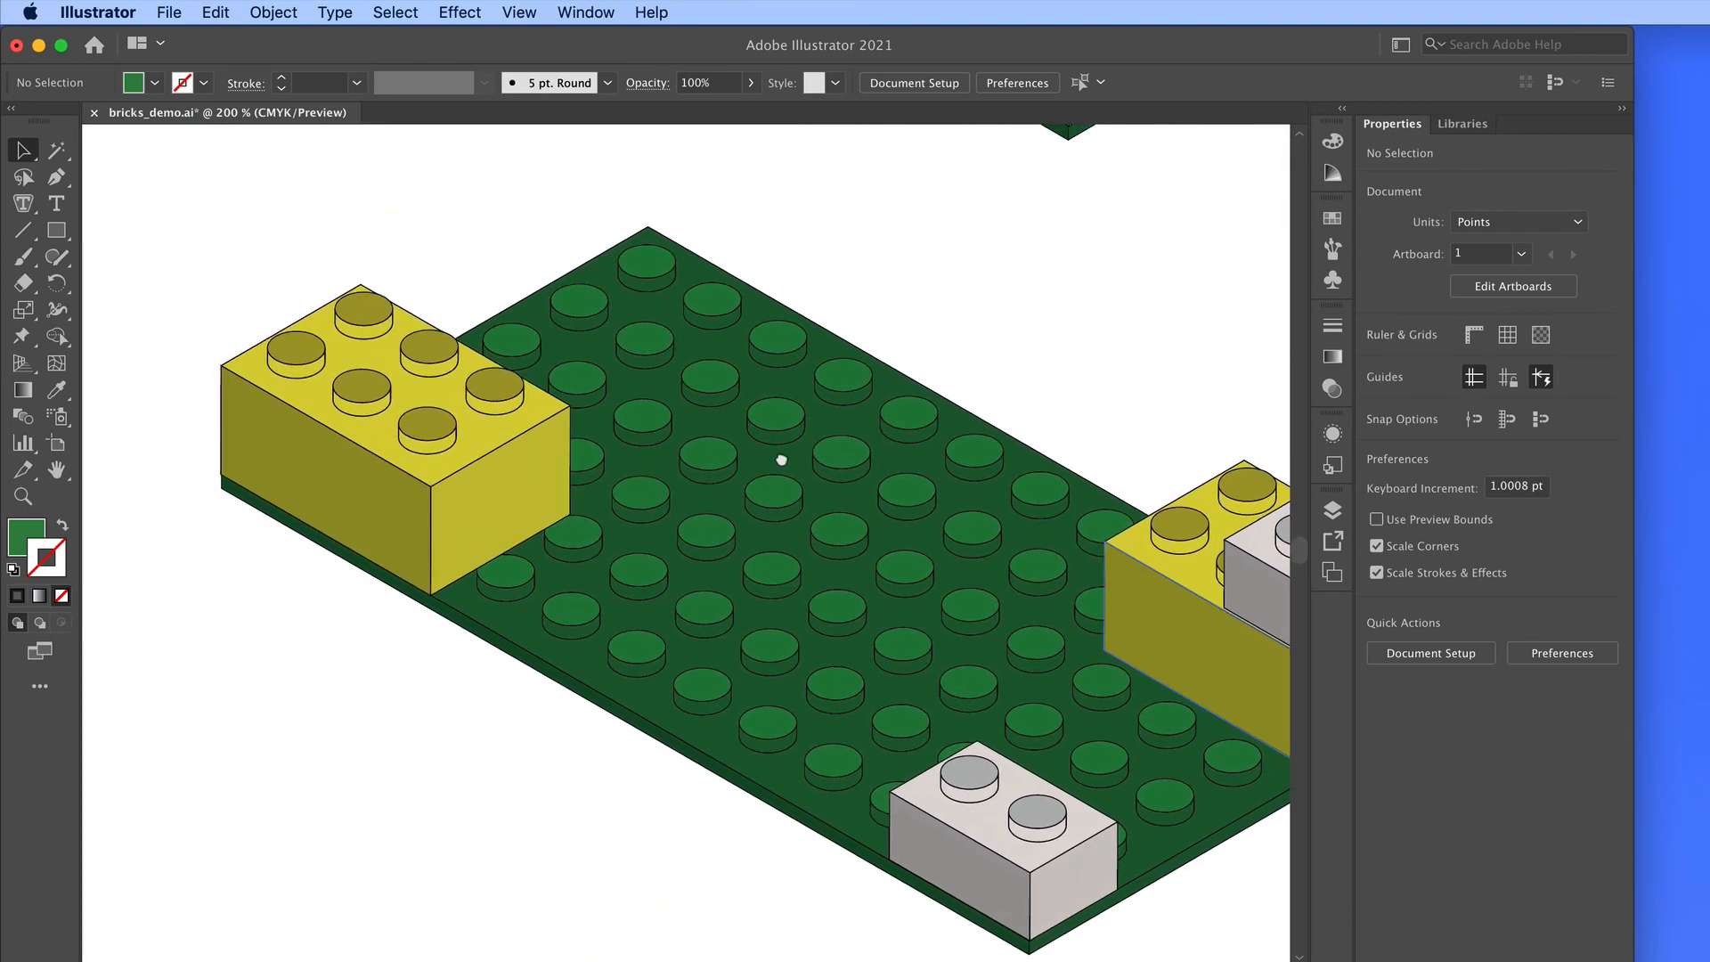
{"action": "key", "text": "super+minus"}
{"action": "key", "text": "super+minus"}
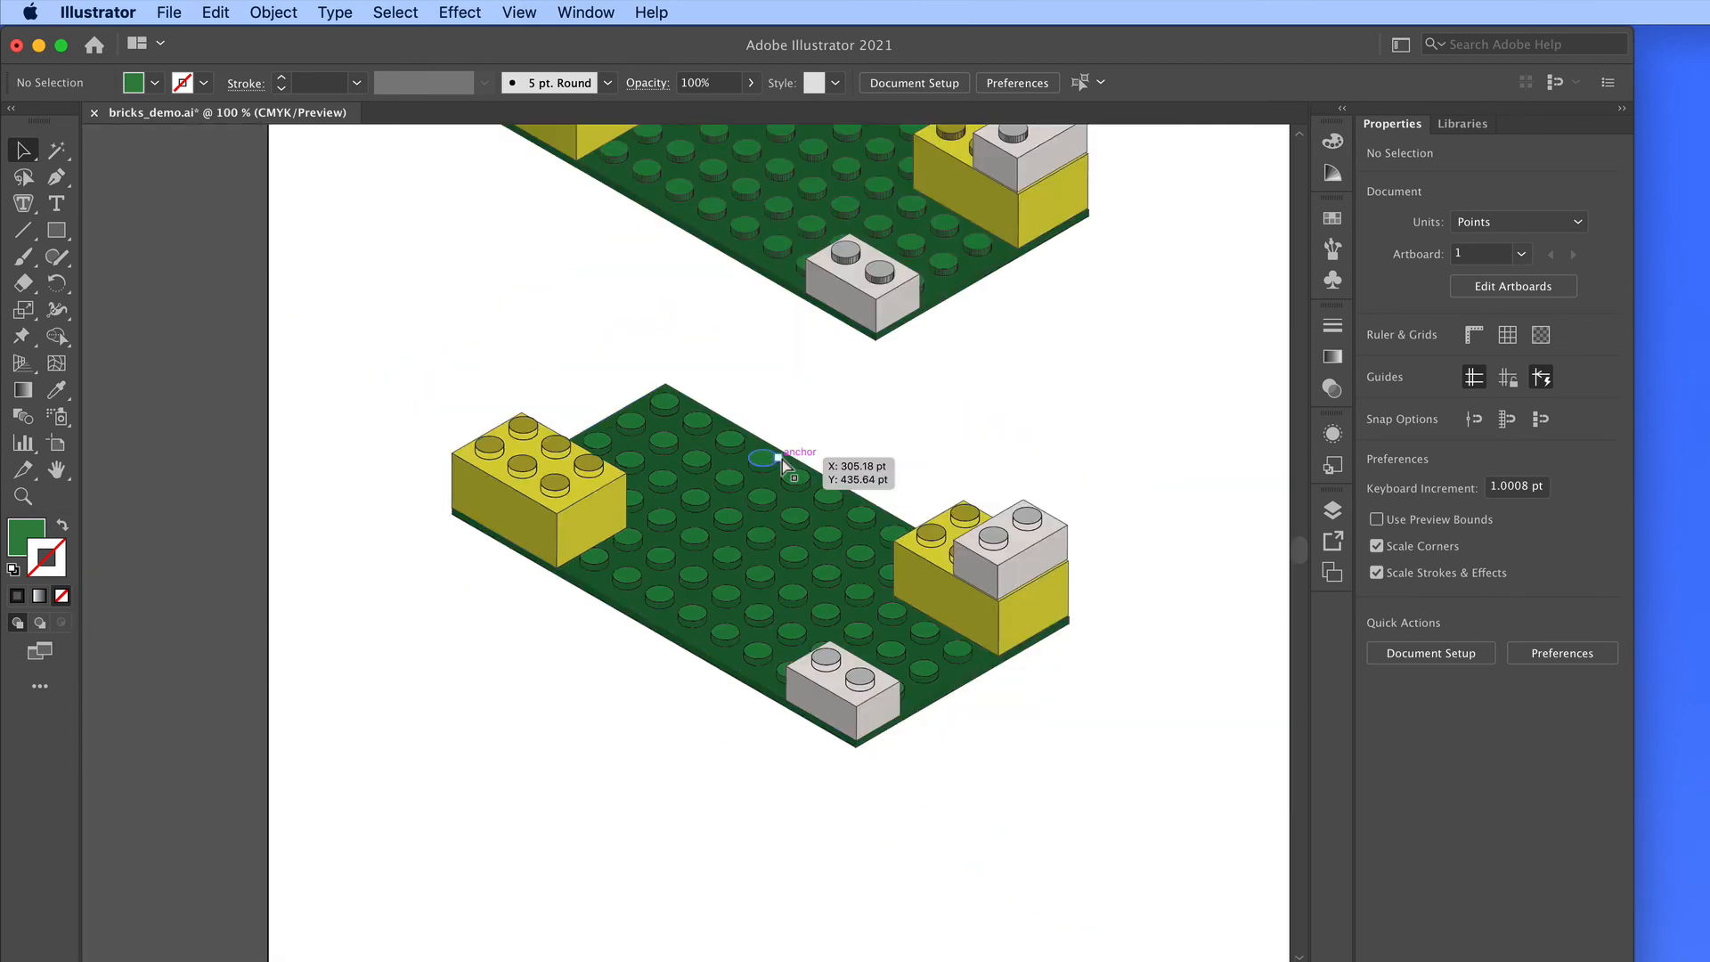
{"action": "scroll", "coordinate": [781, 461], "scroll_direction": "up", "scroll_amount": 5}
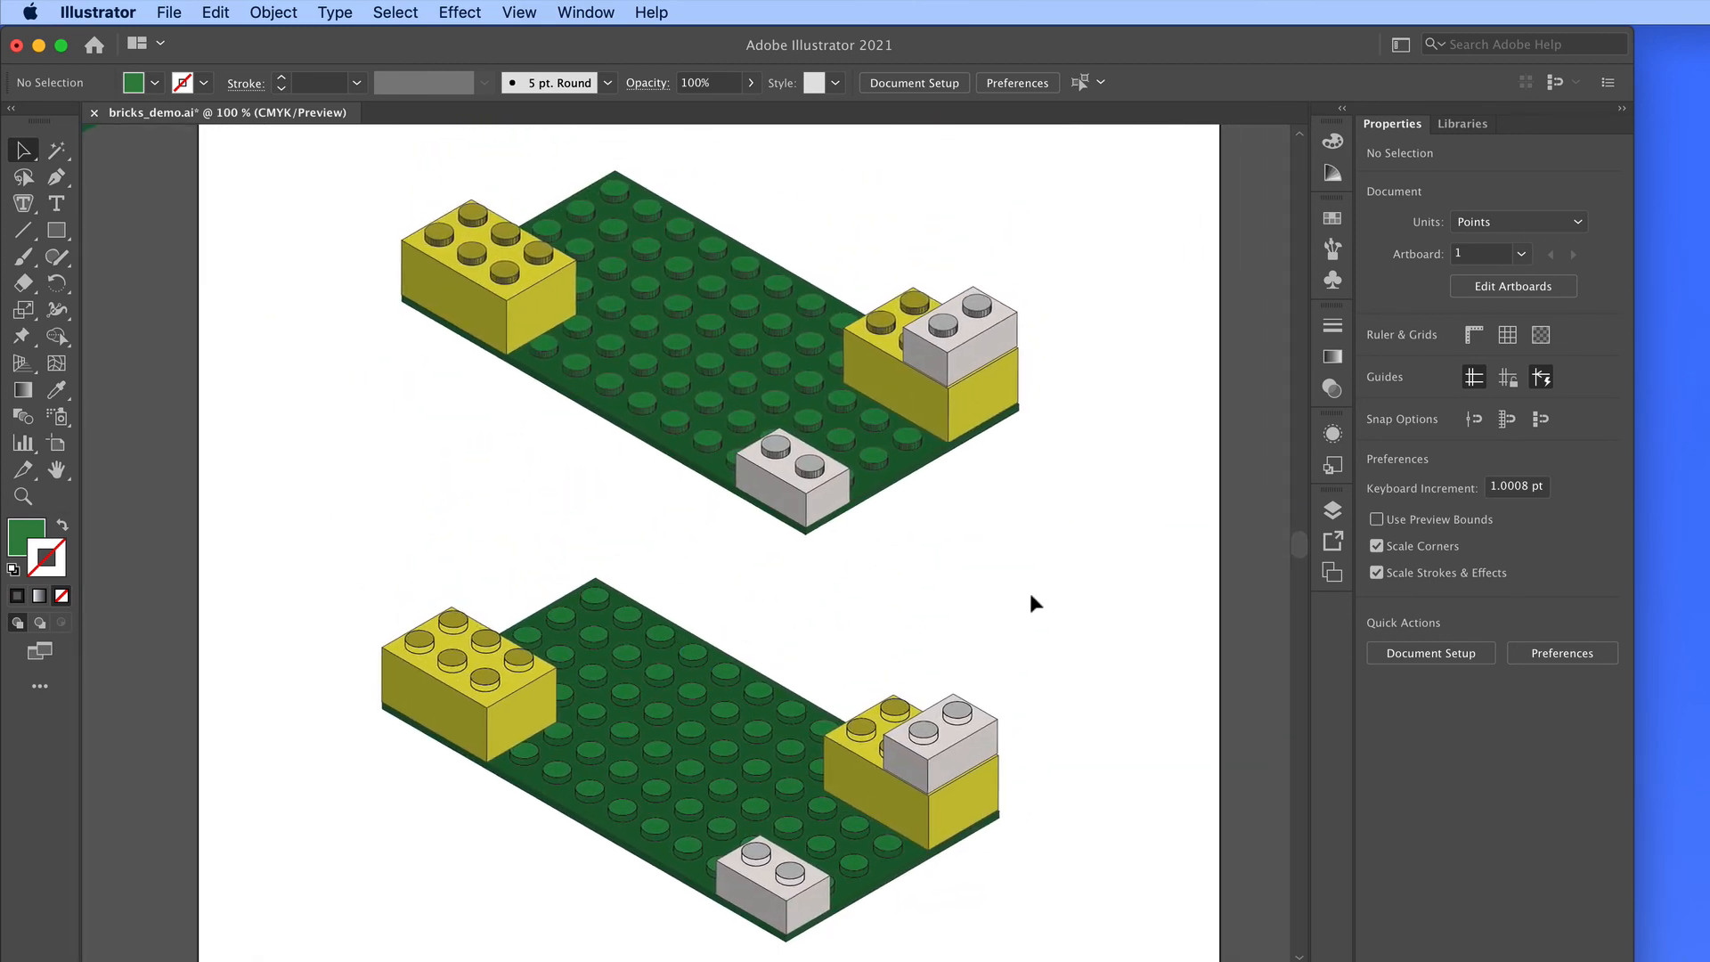
{"action": "left_click_drag", "start_coordinate": [275, 229], "coordinate": [895, 591]}
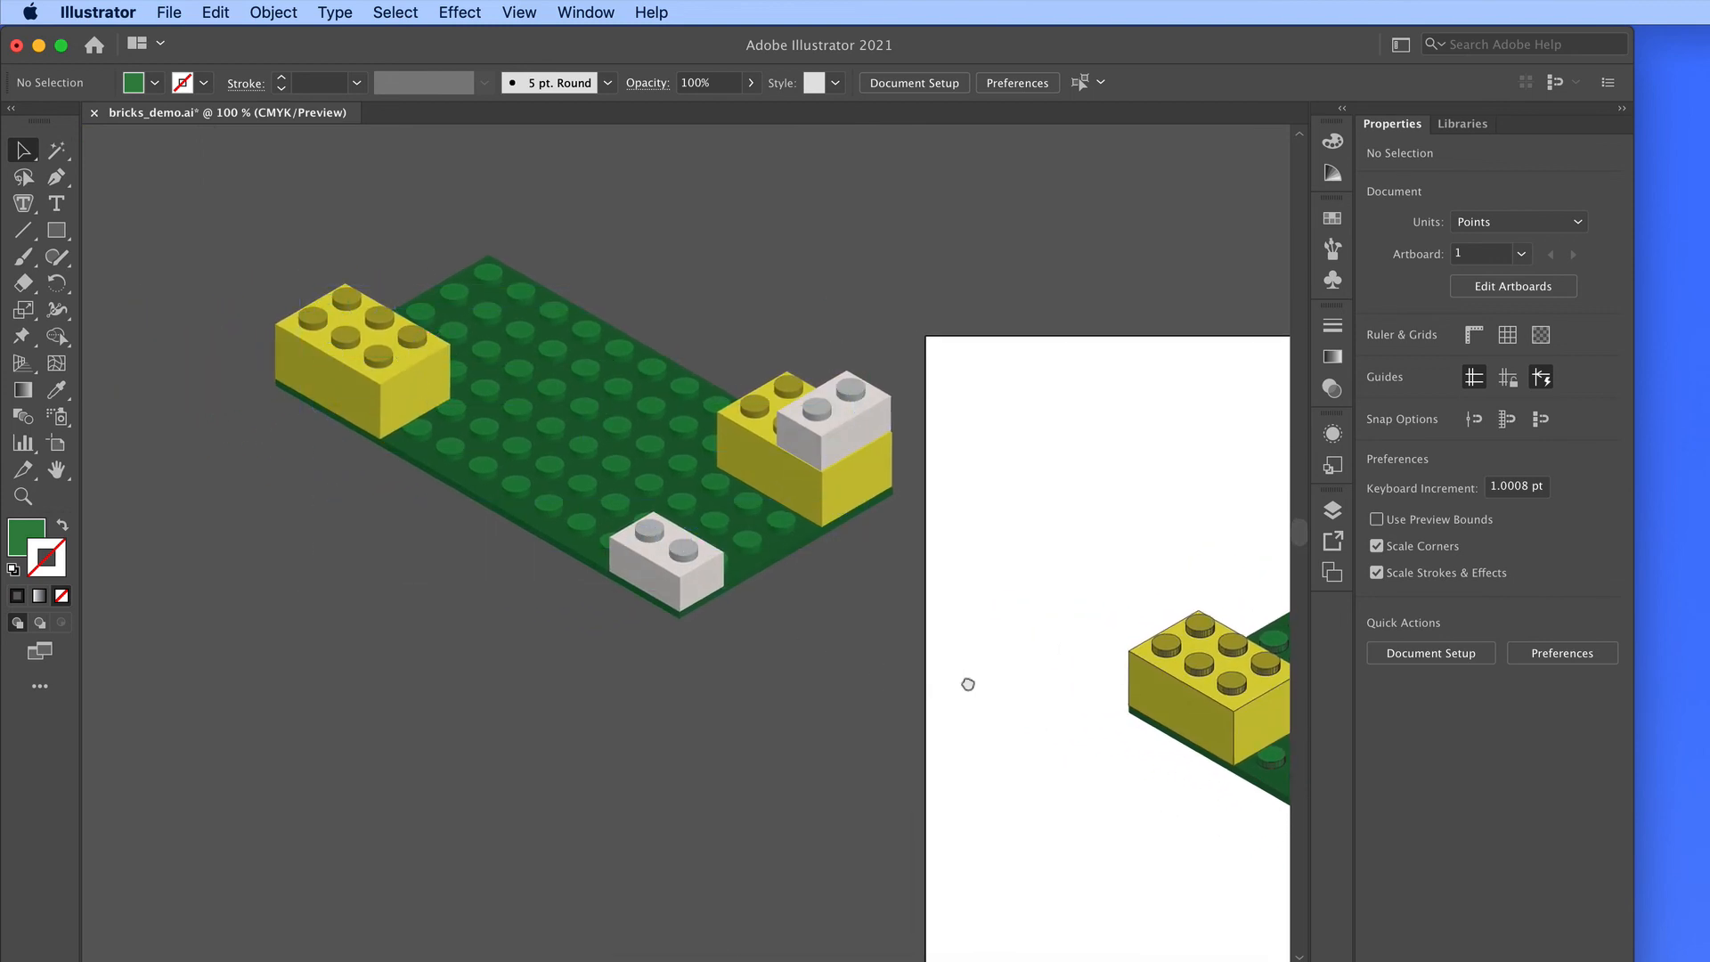
{"action": "left_click_drag", "start_coordinate": [968, 684], "coordinate": [416, 366]}
{"action": "left_click_drag", "start_coordinate": [484, 447], "coordinate": [316, 388]}
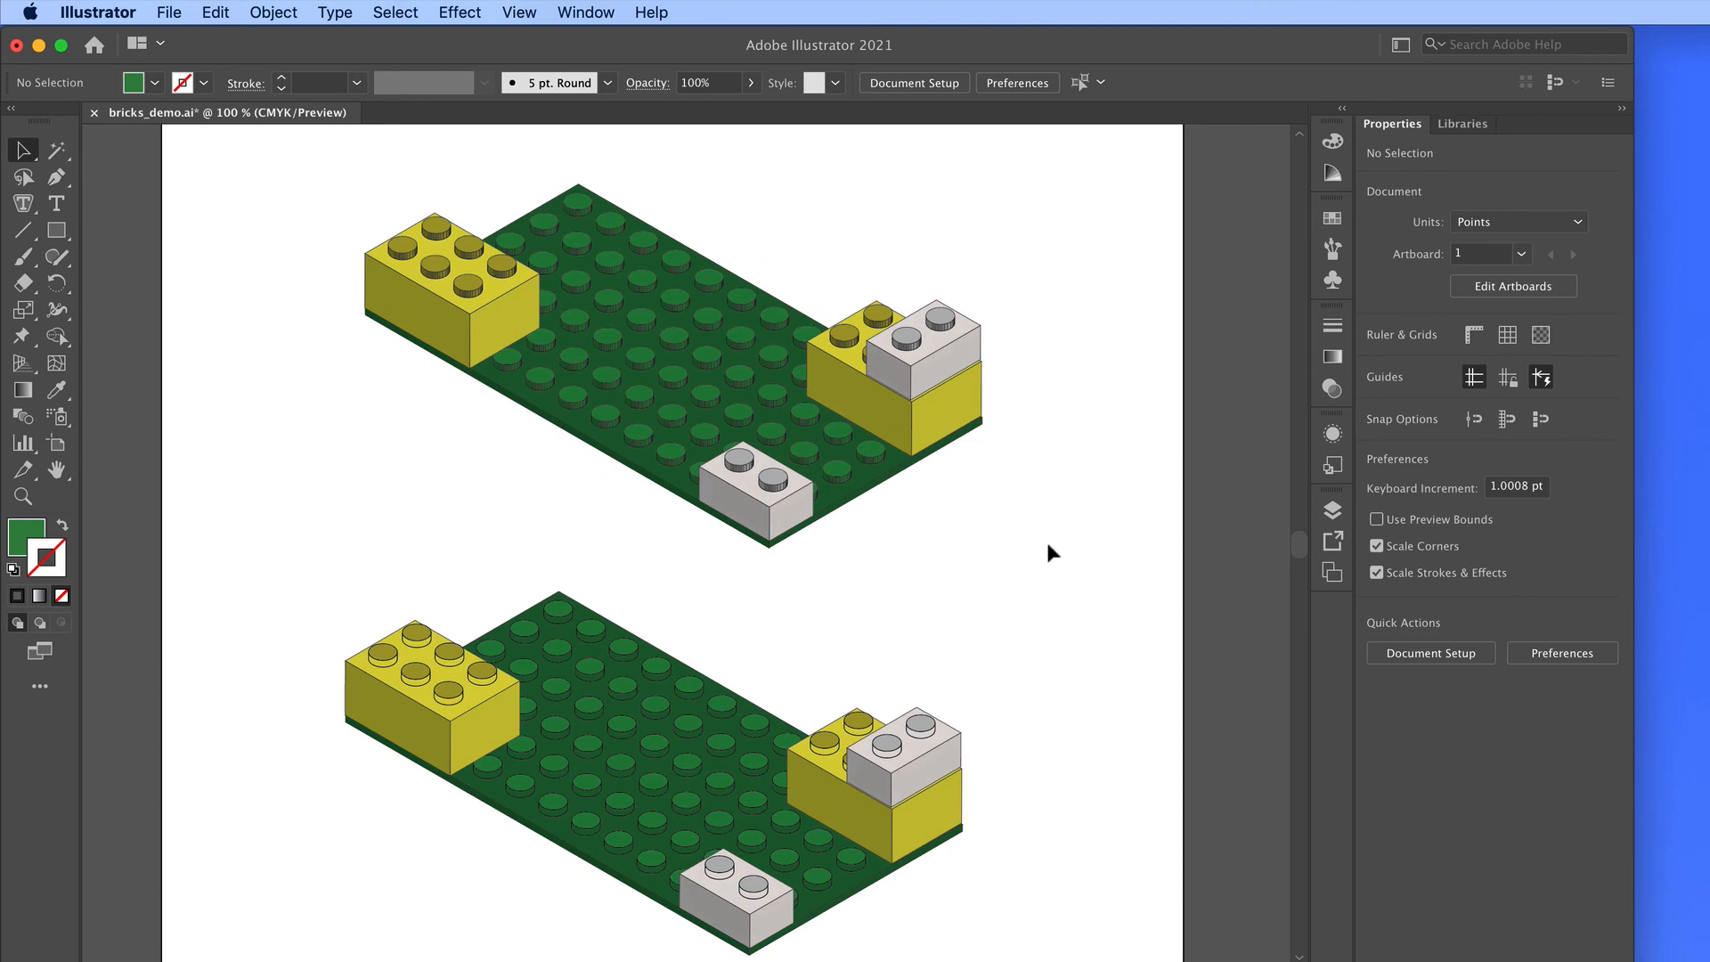
{"action": "scroll", "coordinate": [1051, 545], "scroll_direction": "down", "scroll_amount": 1}
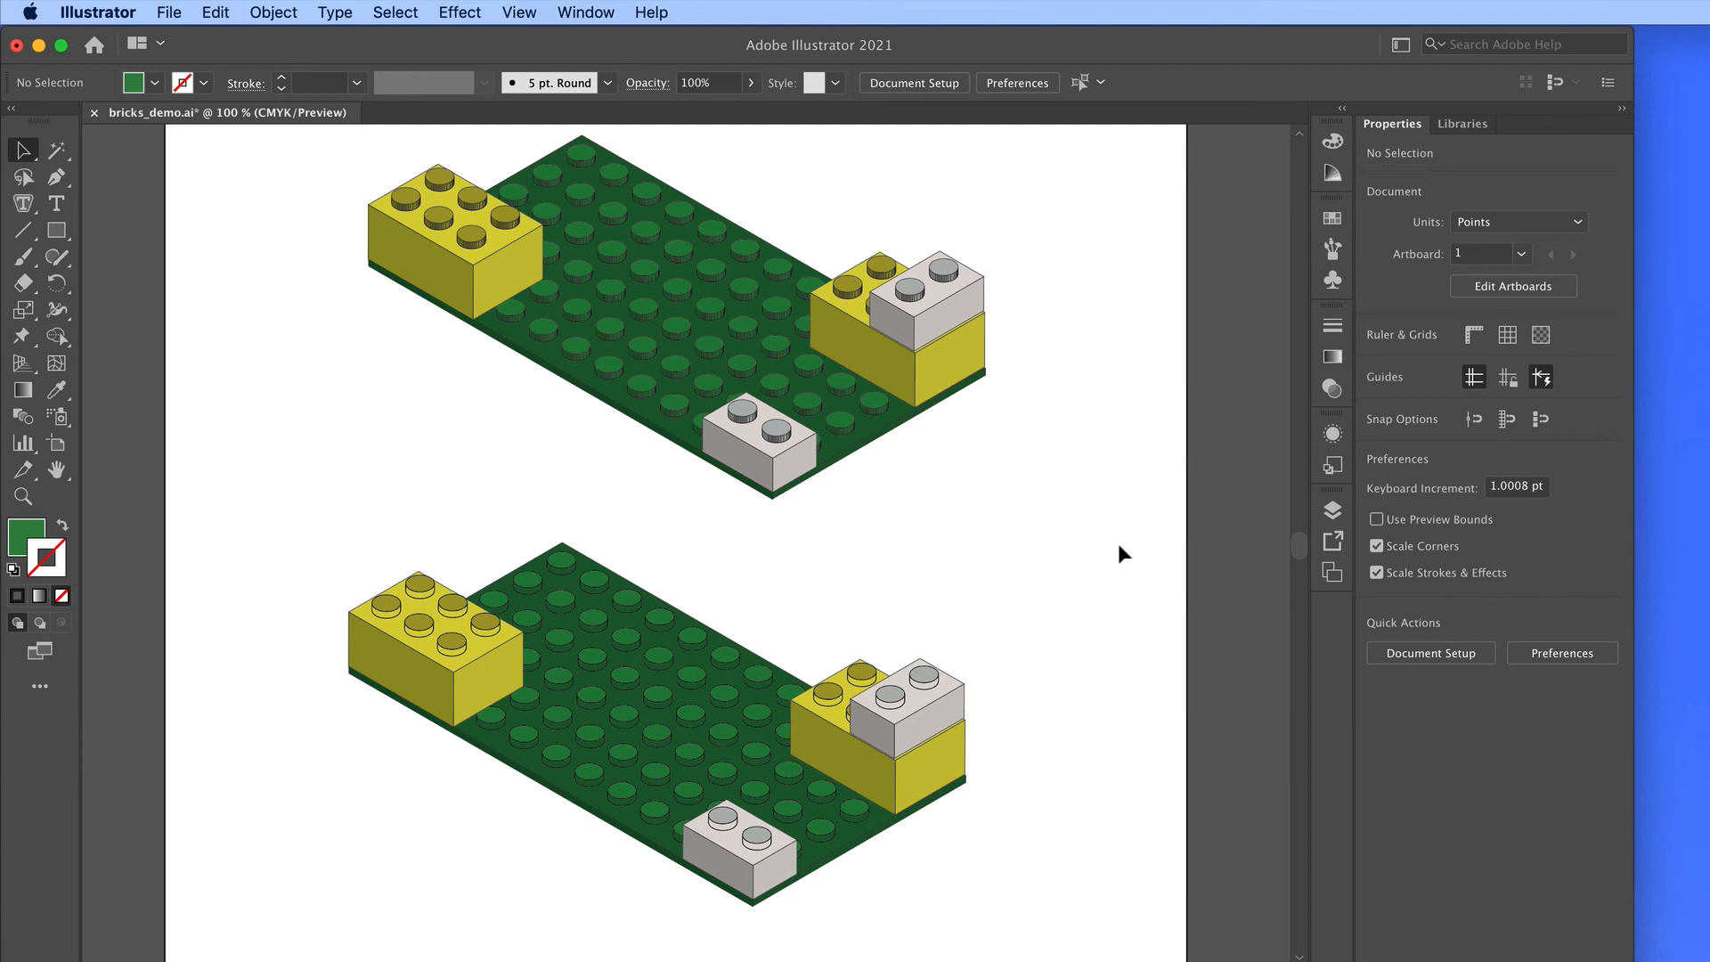
{"action": "key", "text": "super+minus"}
{"action": "key", "text": "super+minus"}
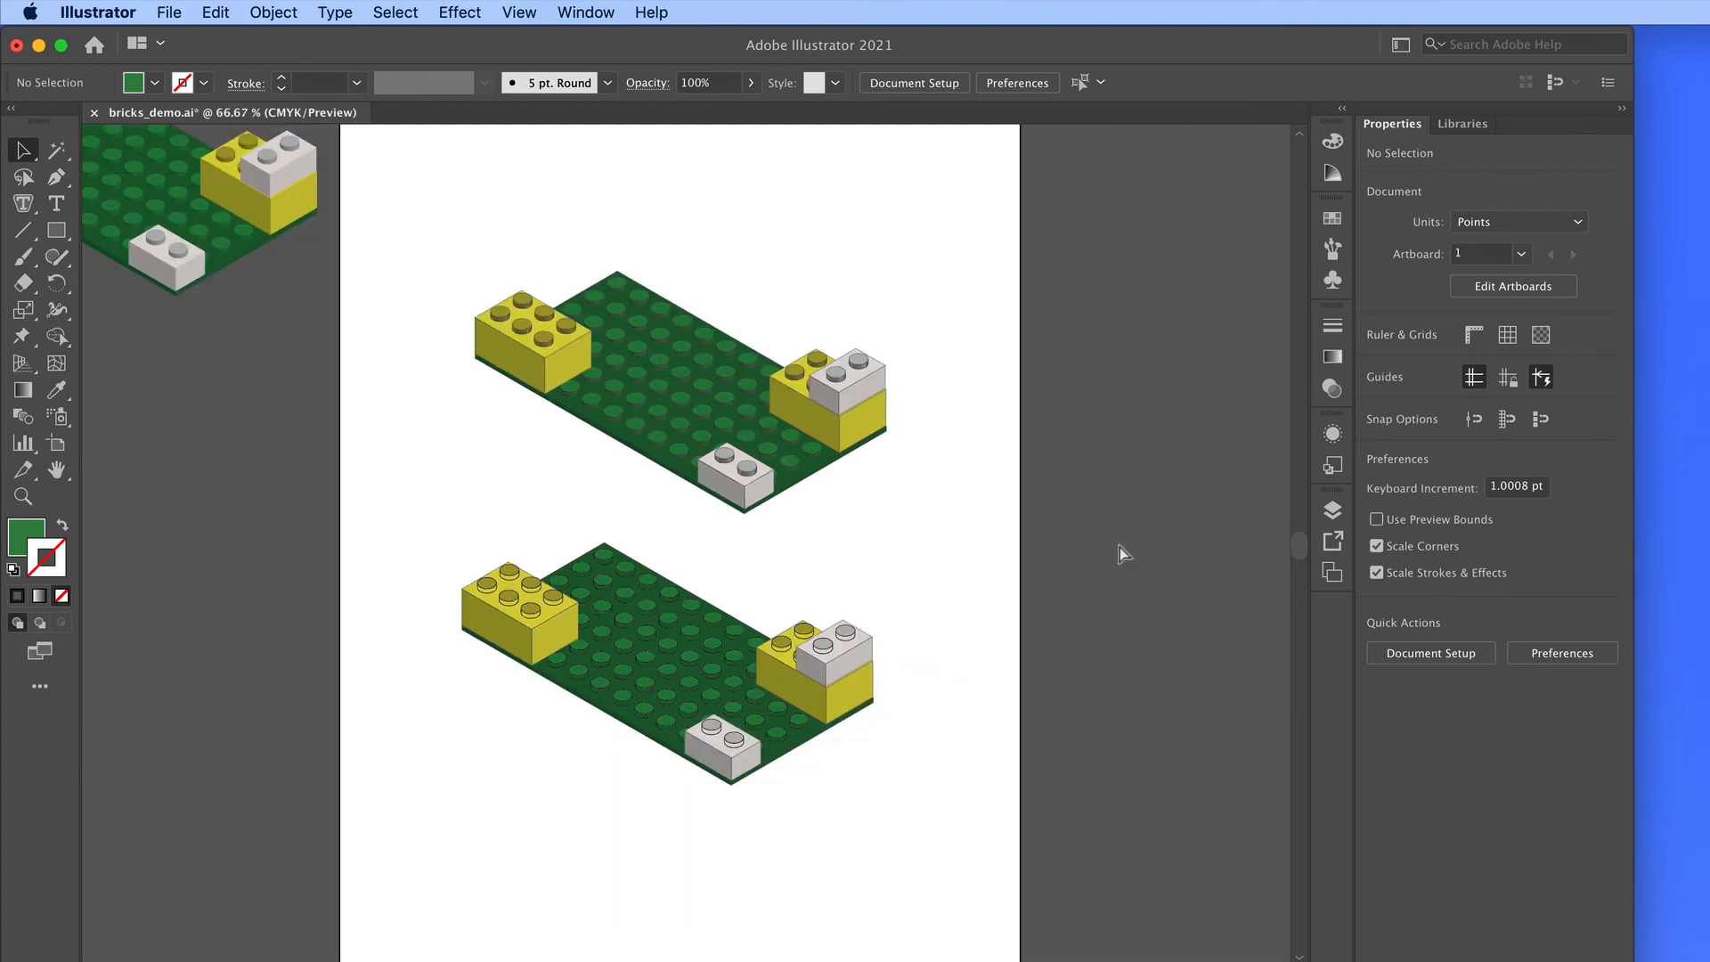
{"action": "left_click_drag", "start_coordinate": [743, 527], "coordinate": [942, 583]}
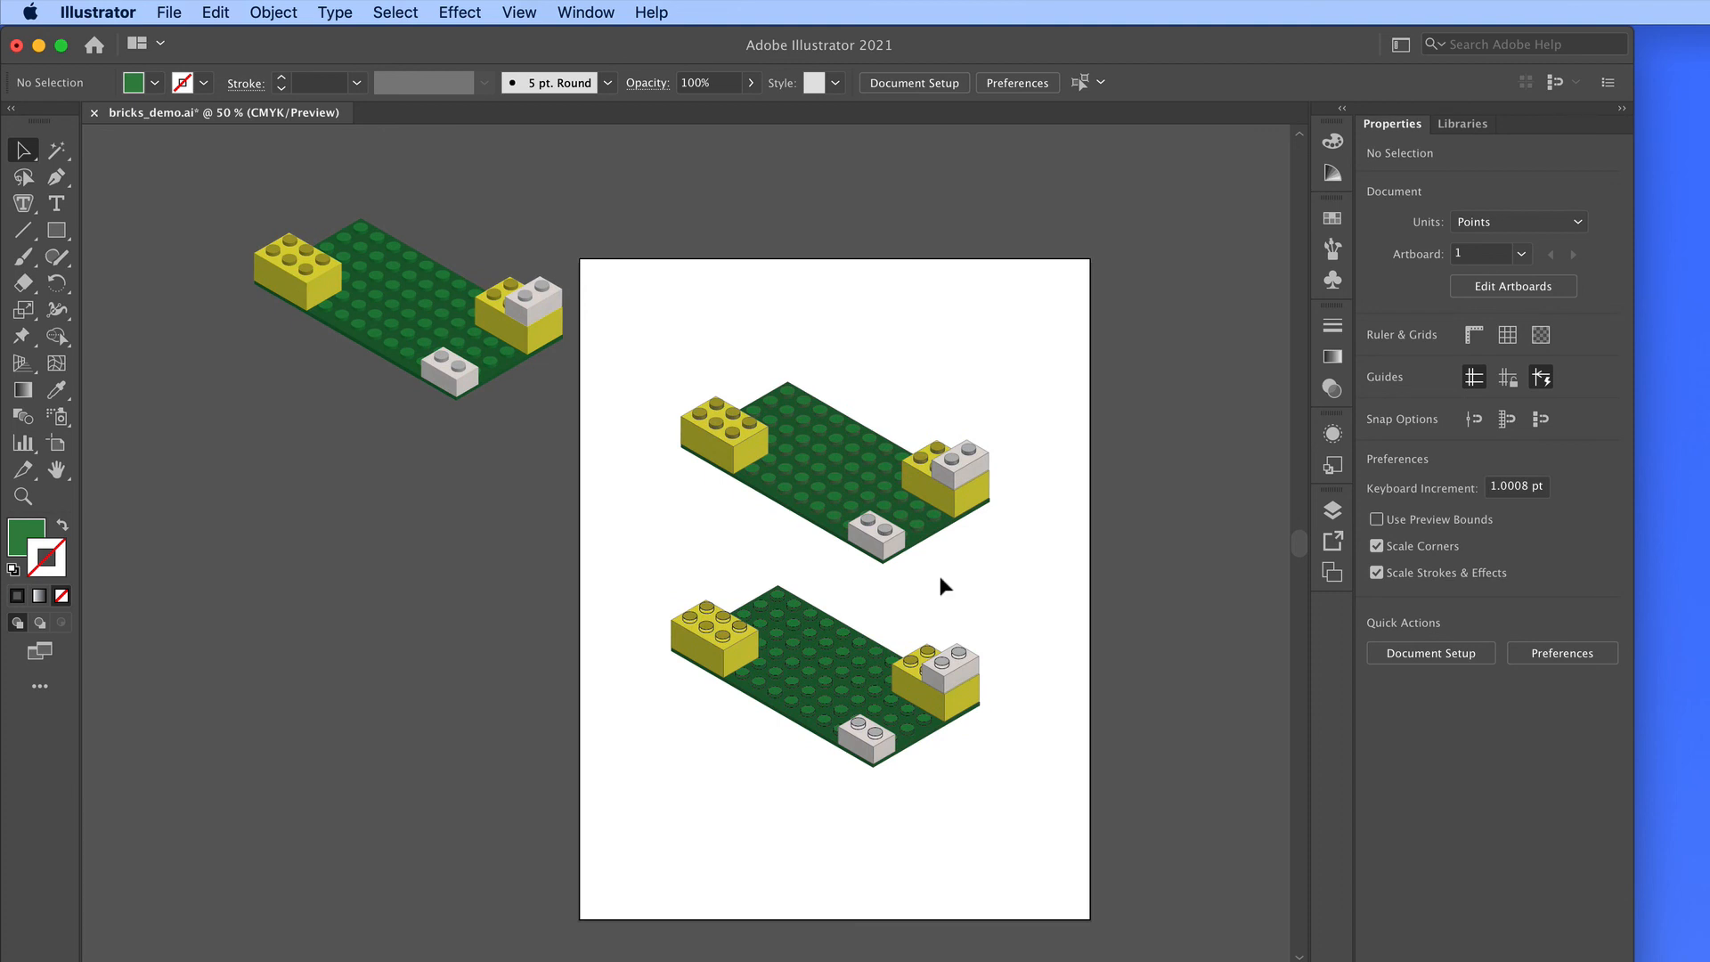